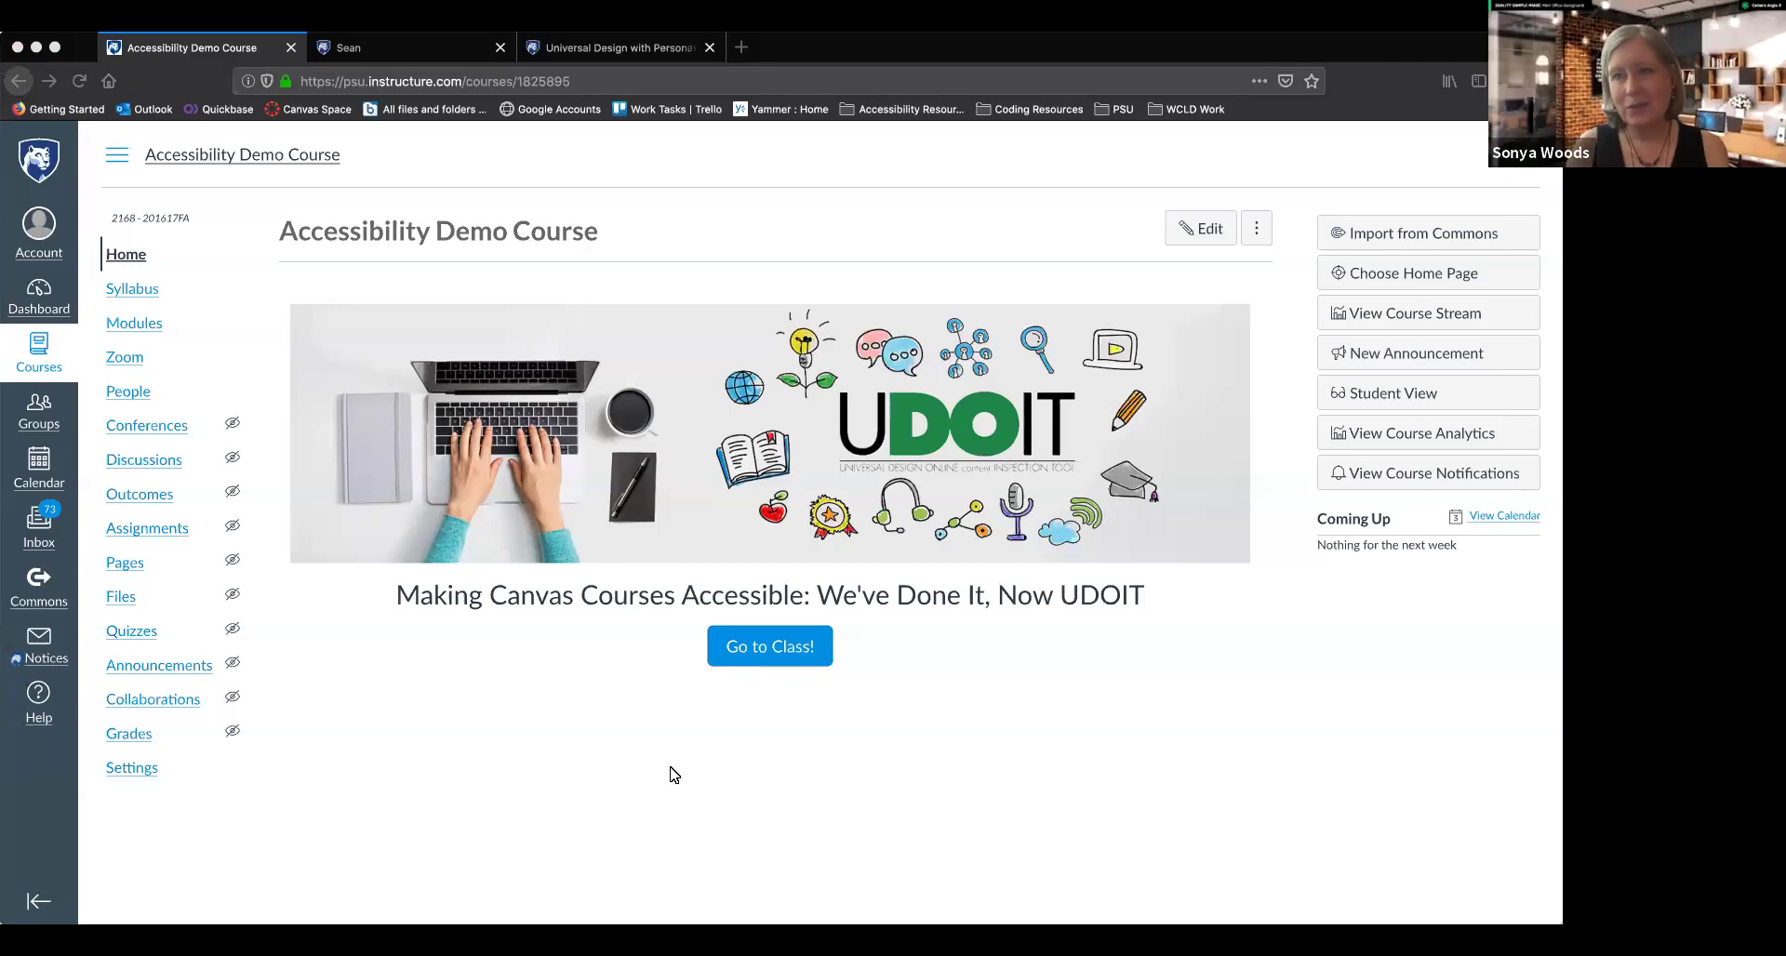
# Go from the course home page to the Overview page, which lists the presenters and four topics
pyautogui.click(789, 651)
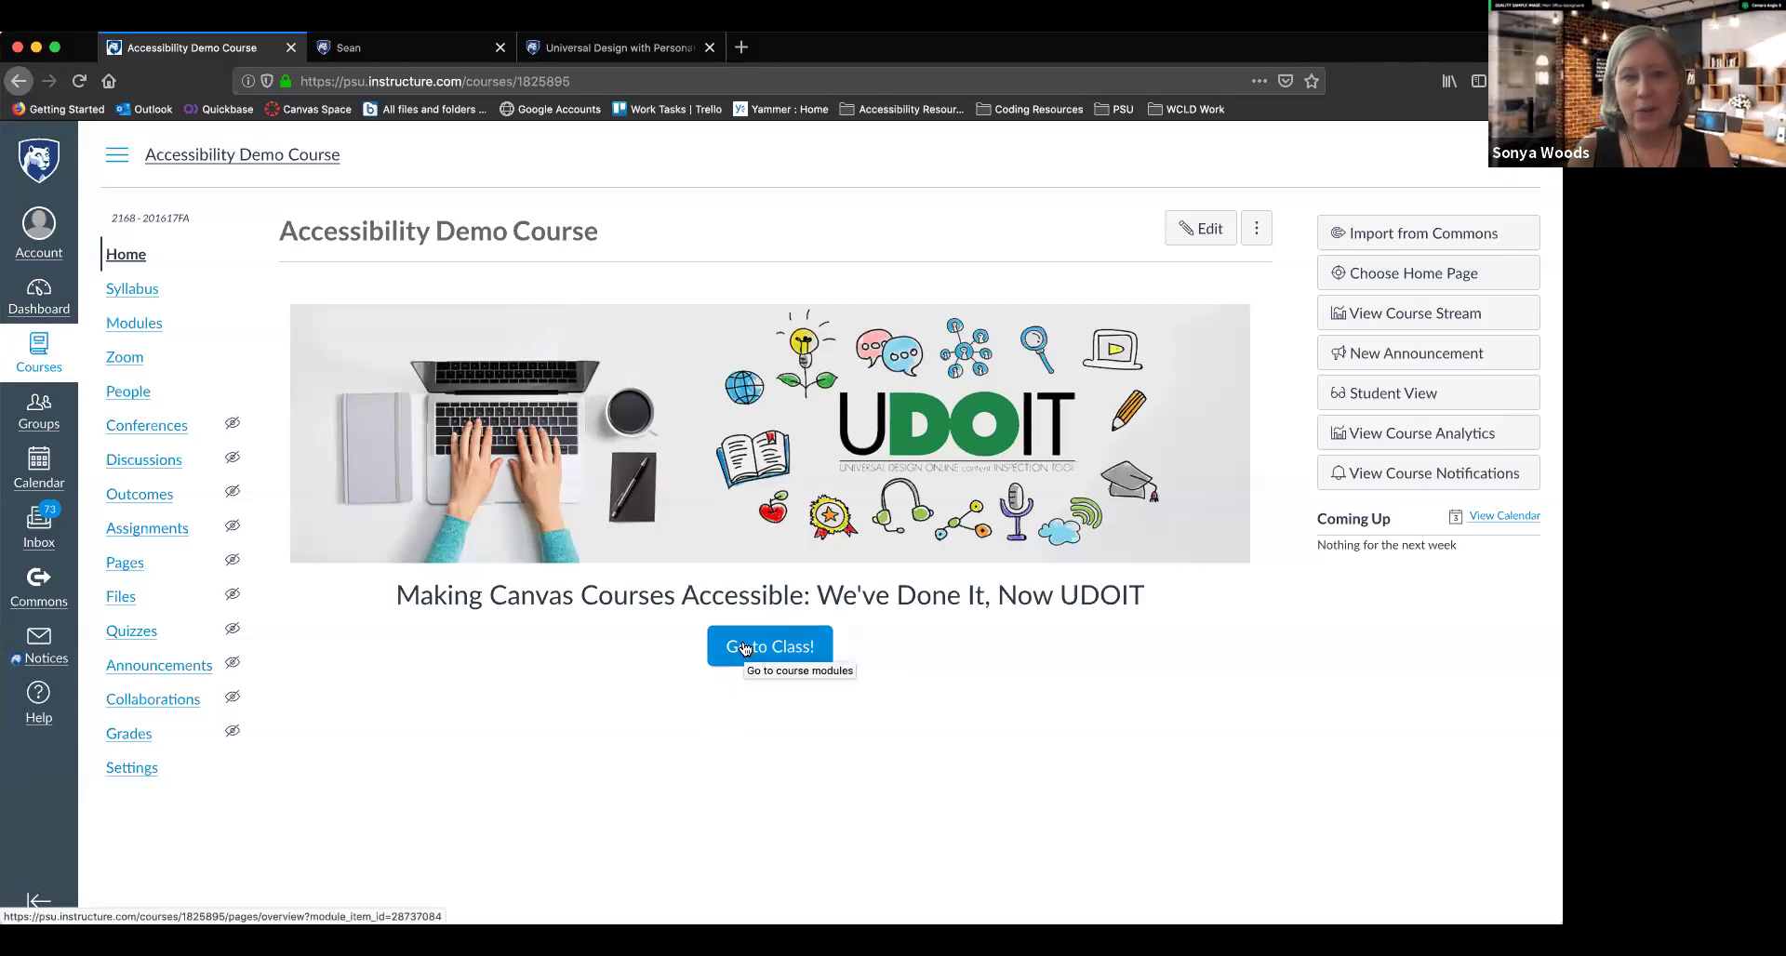
pyautogui.click(745, 649)
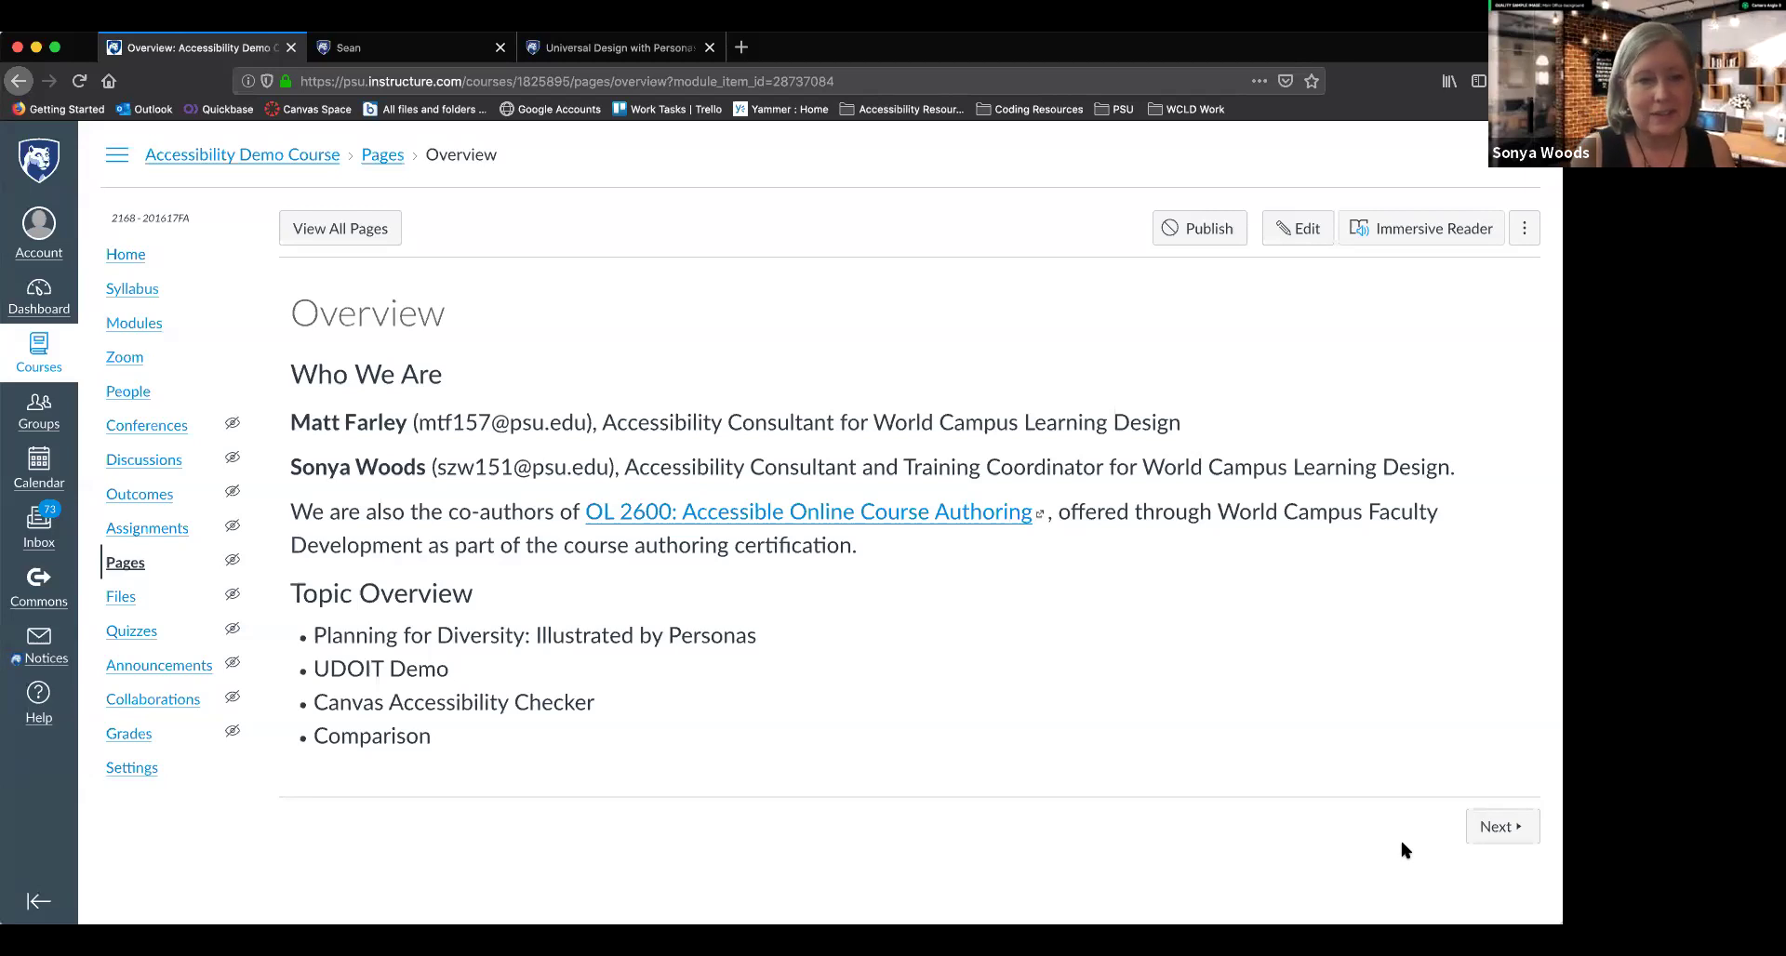
# Advance from the Overview to the Personas page with its seven persona cards
pyautogui.click(1498, 827)
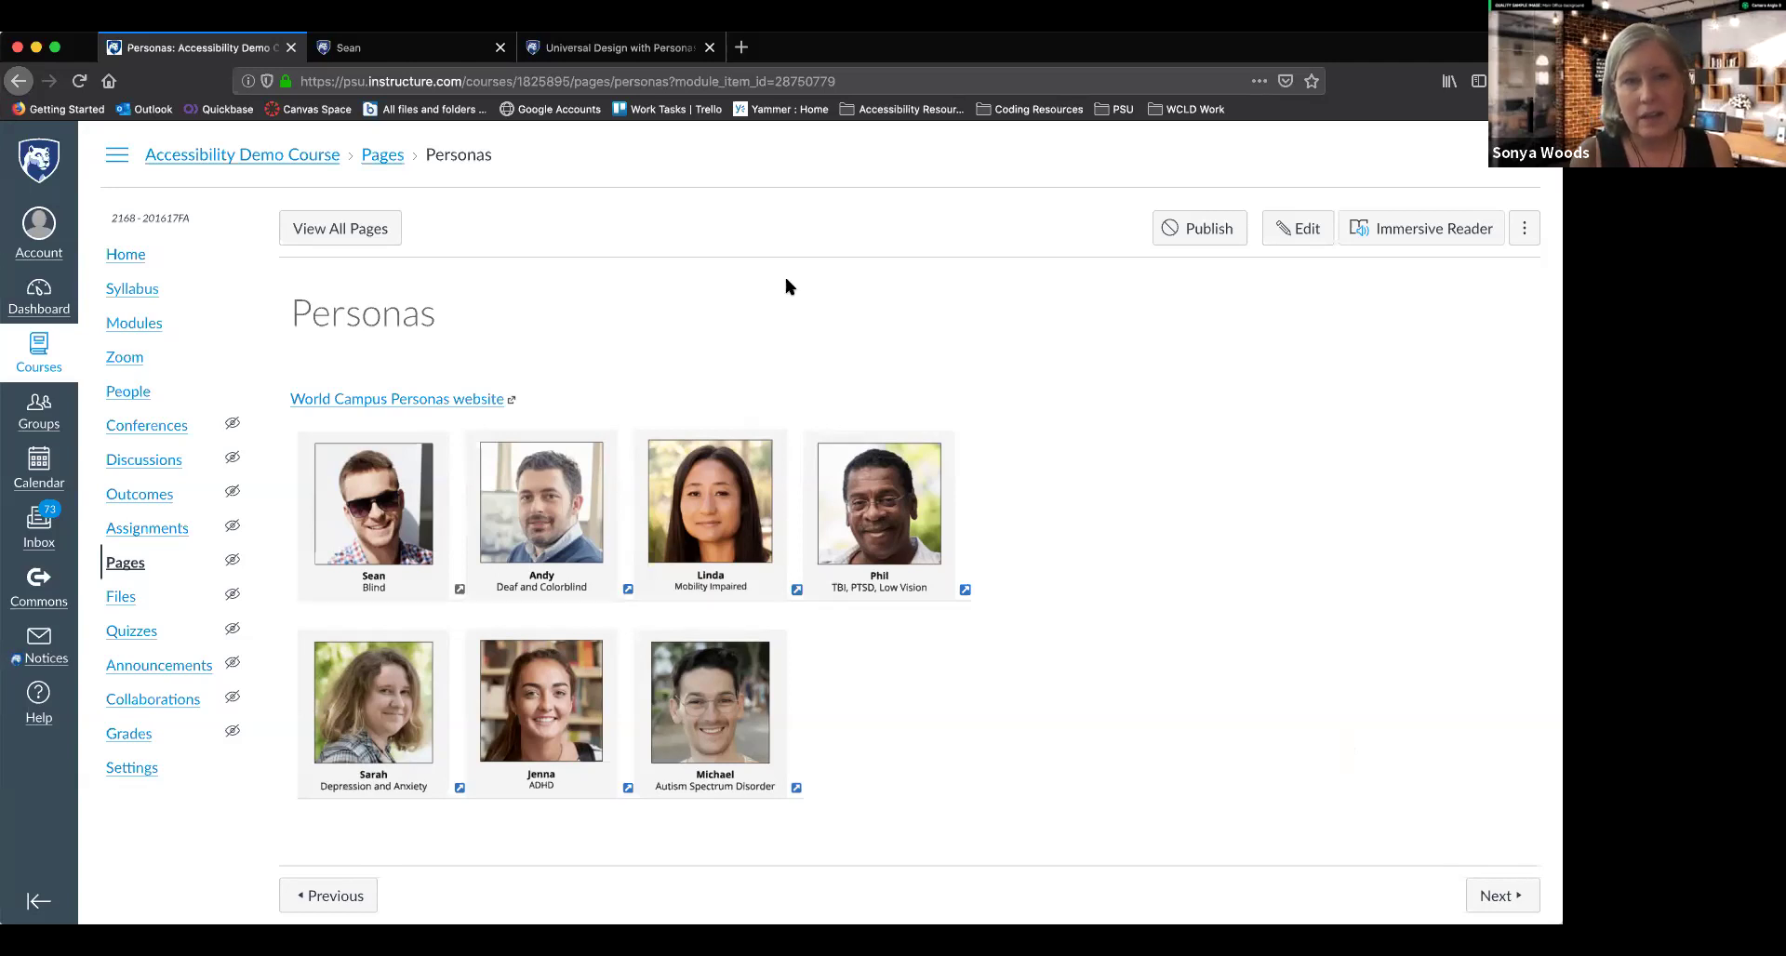
# Switch to the Sean tab and scroll into the blind student's Goal and Bio sections
pyautogui.click(437, 49)
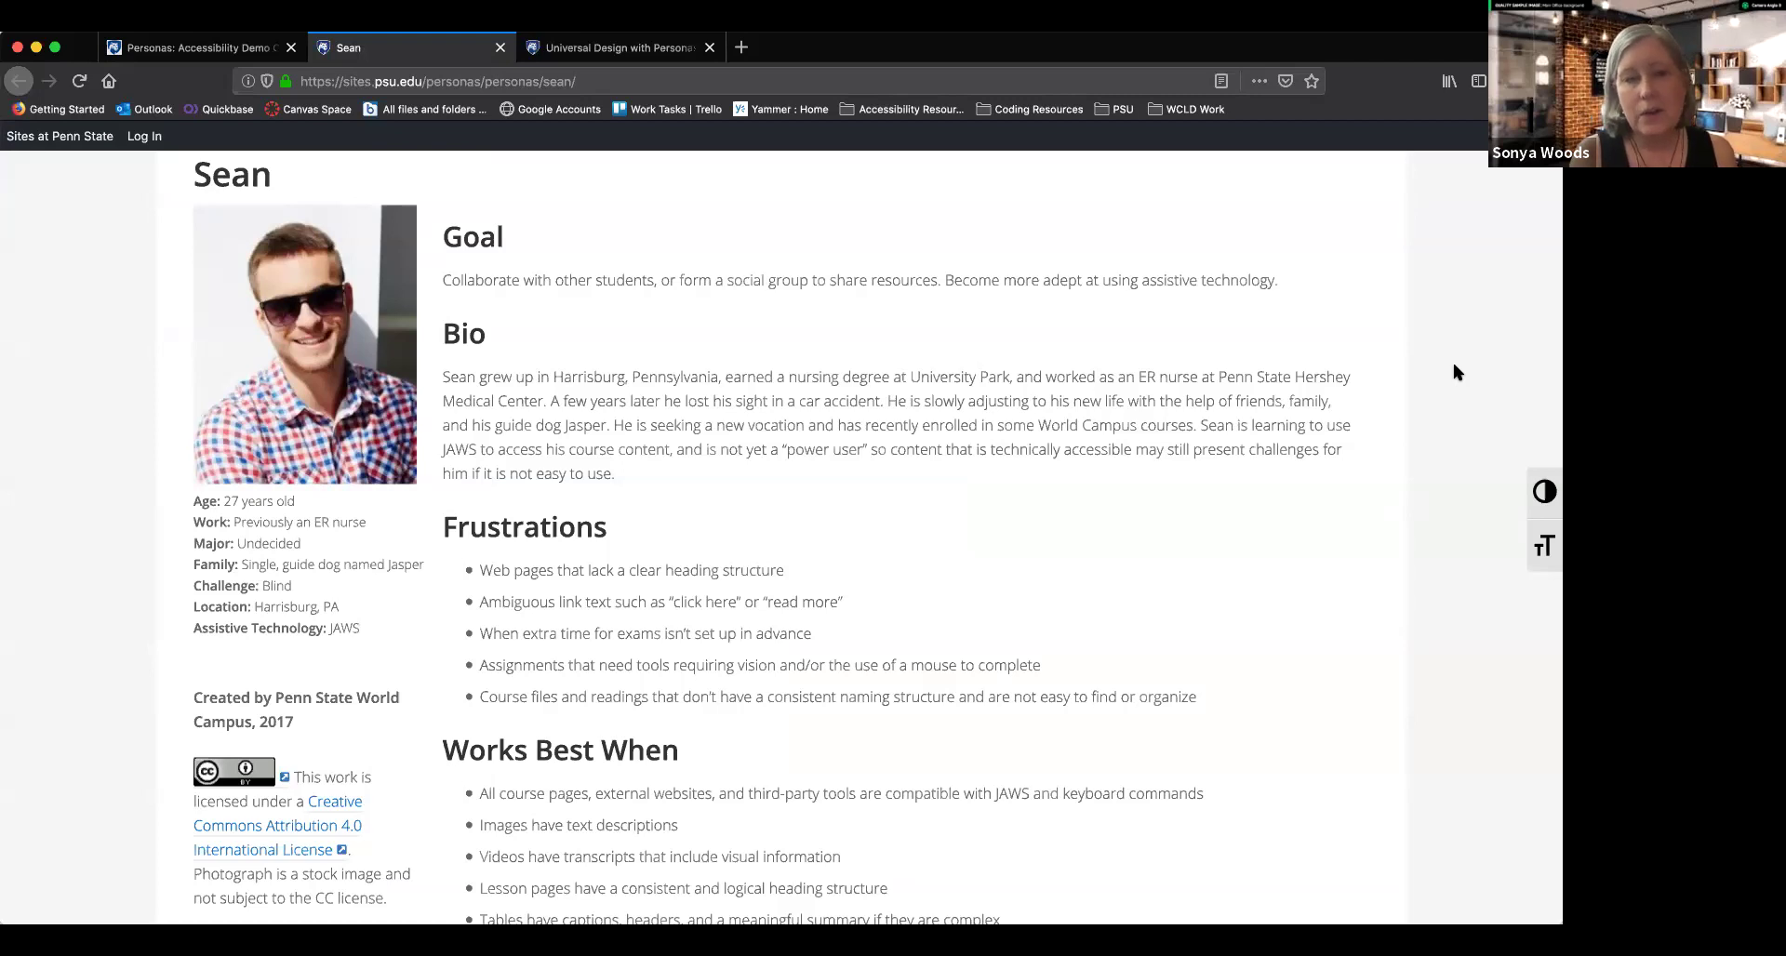
pyautogui.scroll(-2, 1454, 366)
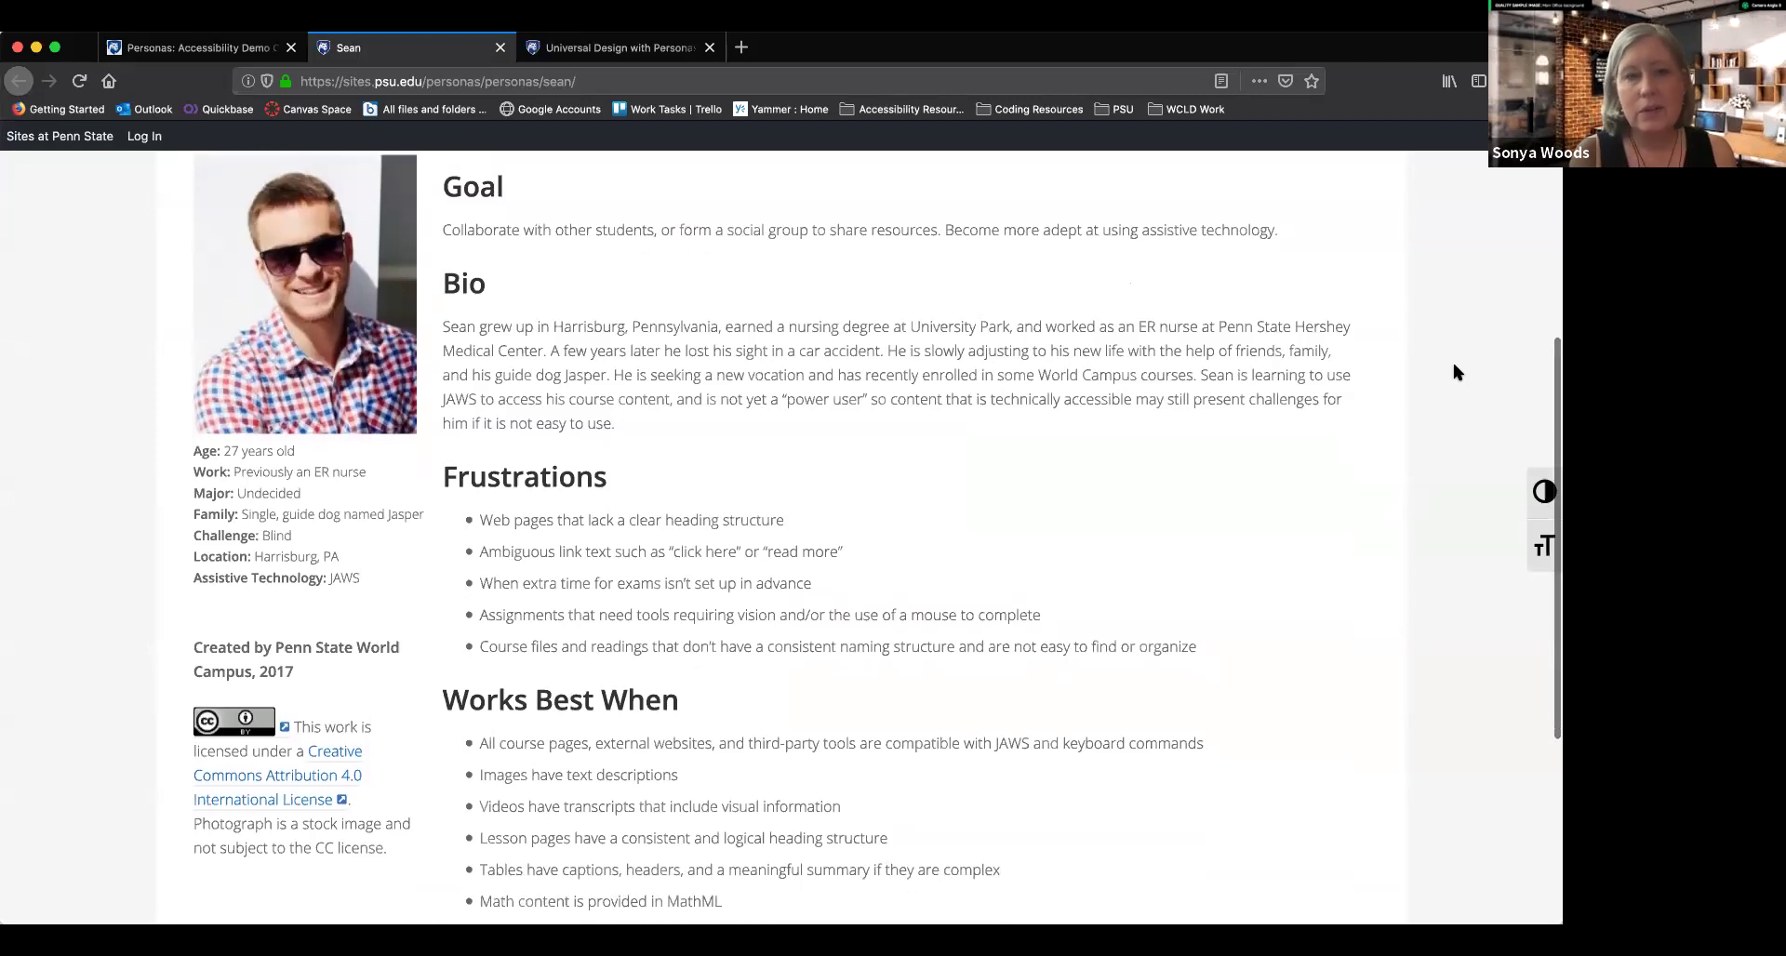
pyautogui.scroll(1, 1456, 372)
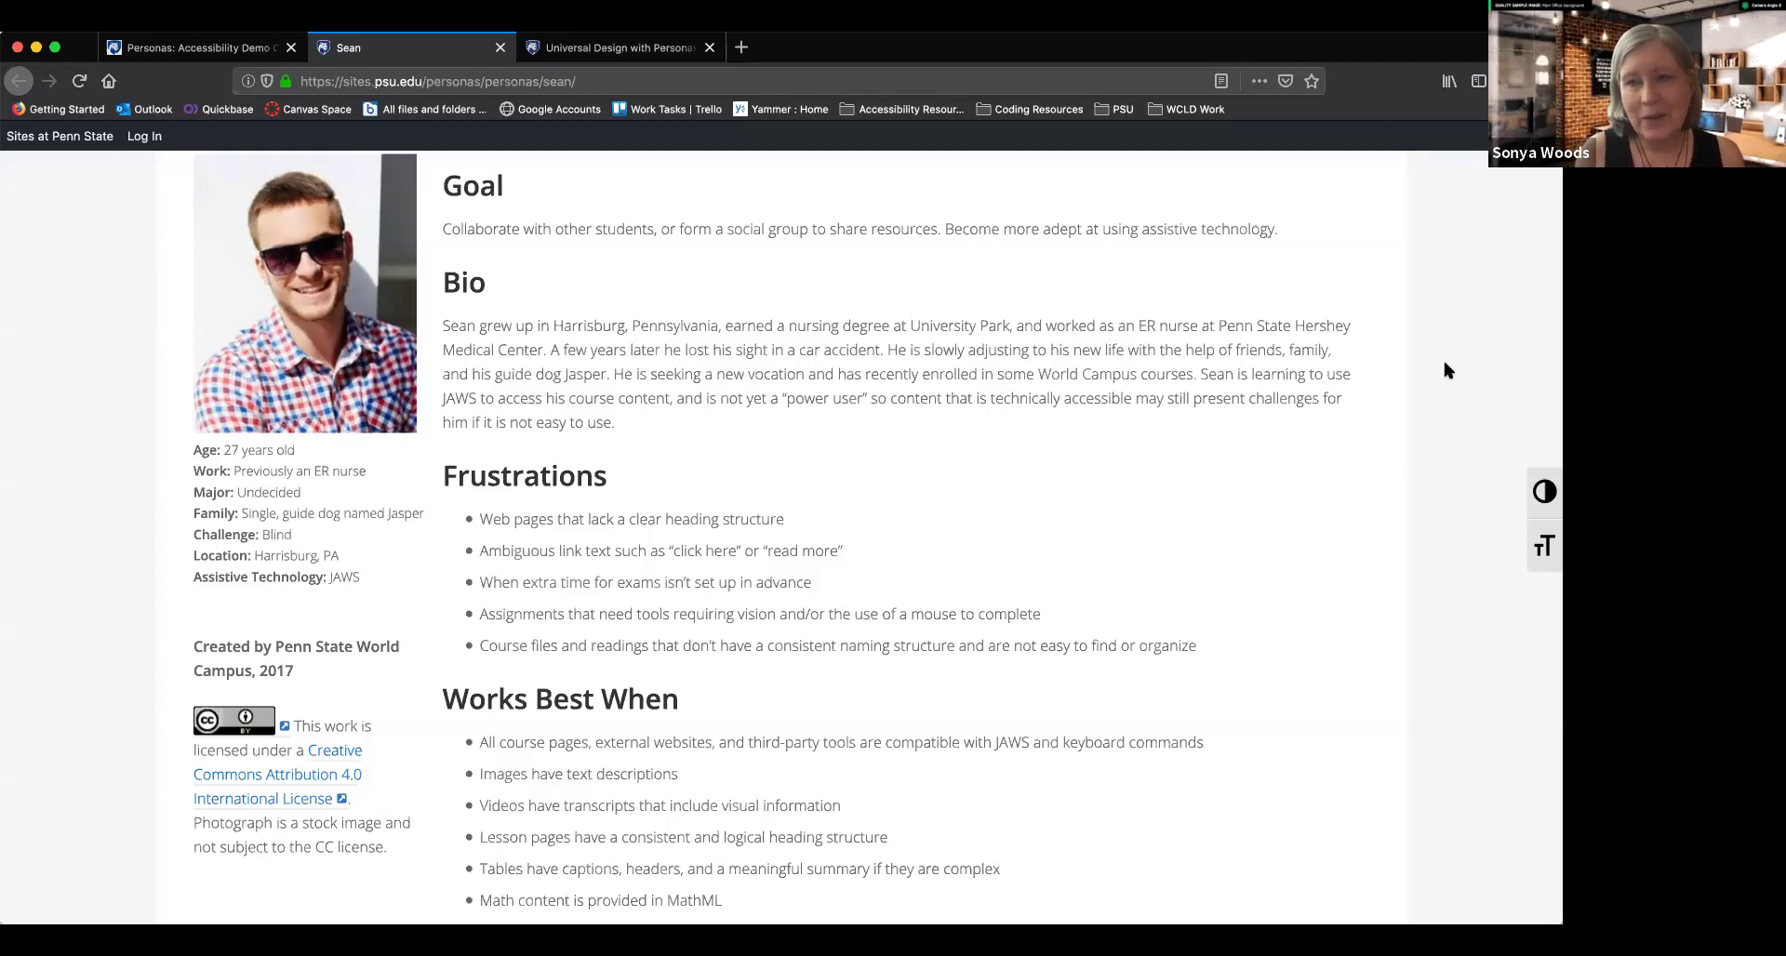
pyautogui.scroll(5, 1432, 358)
# Open Phil's persona page from the Personas menu and read his TBI, PTSD and low-vision needs
pyautogui.moveTo(919, 243)
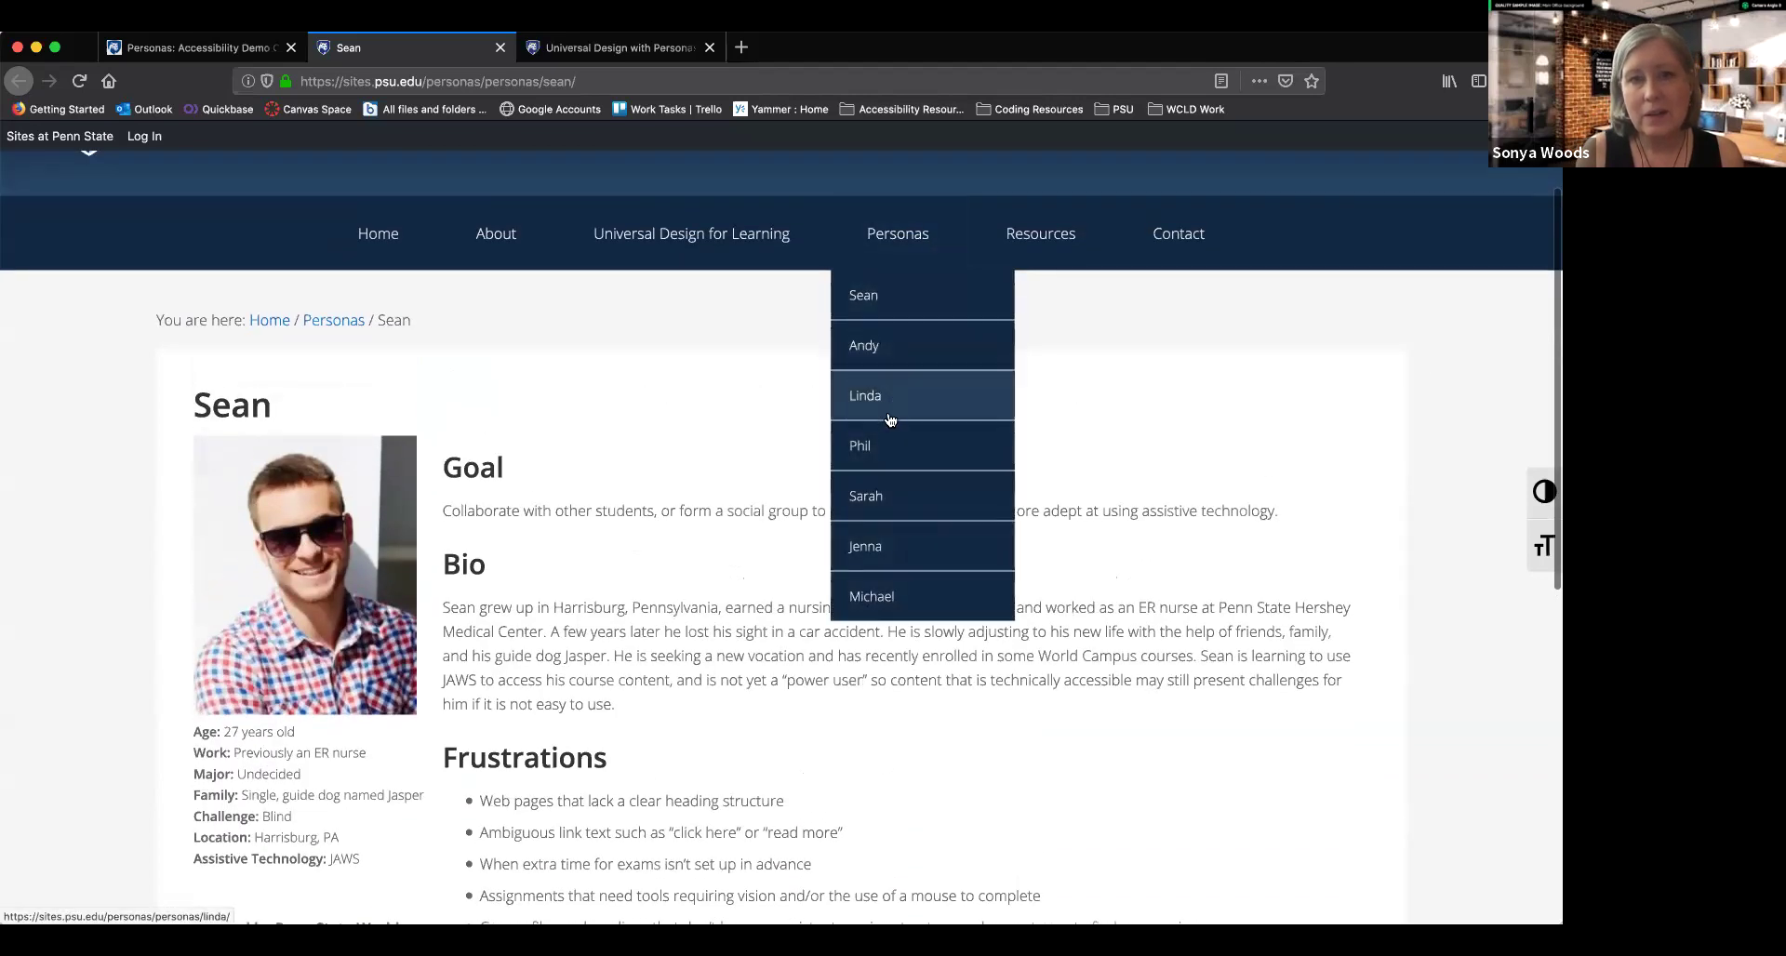
pyautogui.click(870, 447)
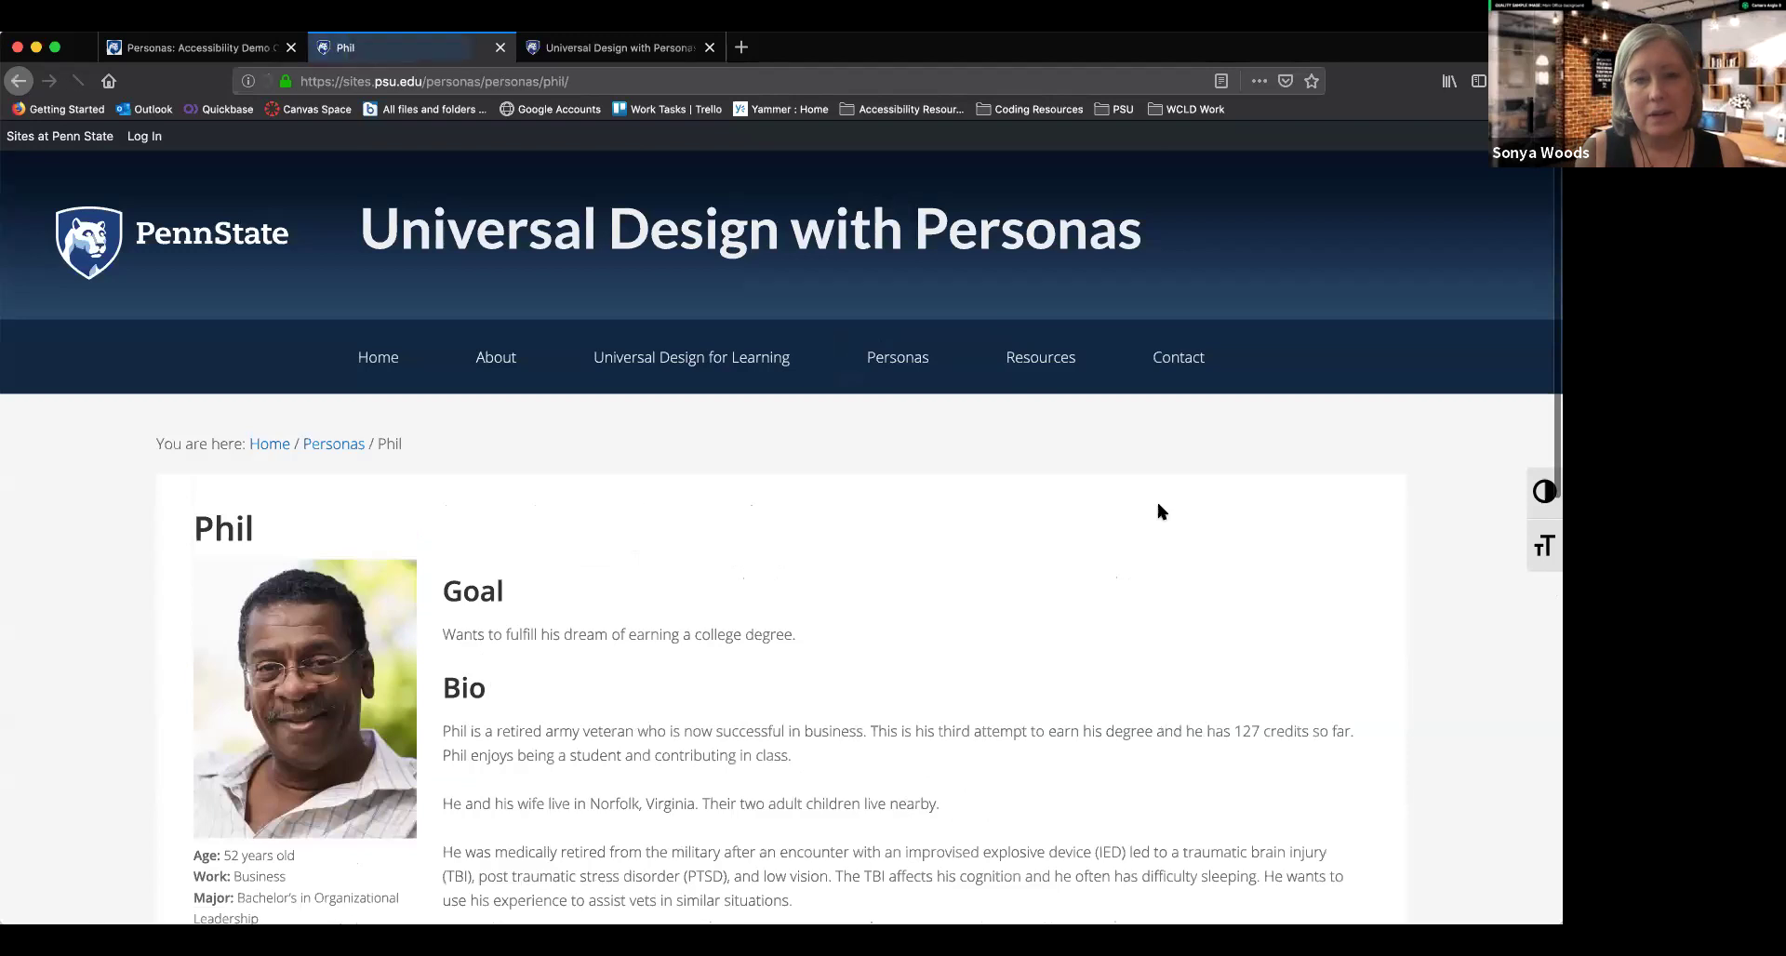
pyautogui.scroll(-4, 1157, 502)
pyautogui.scroll(-2, 1157, 502)
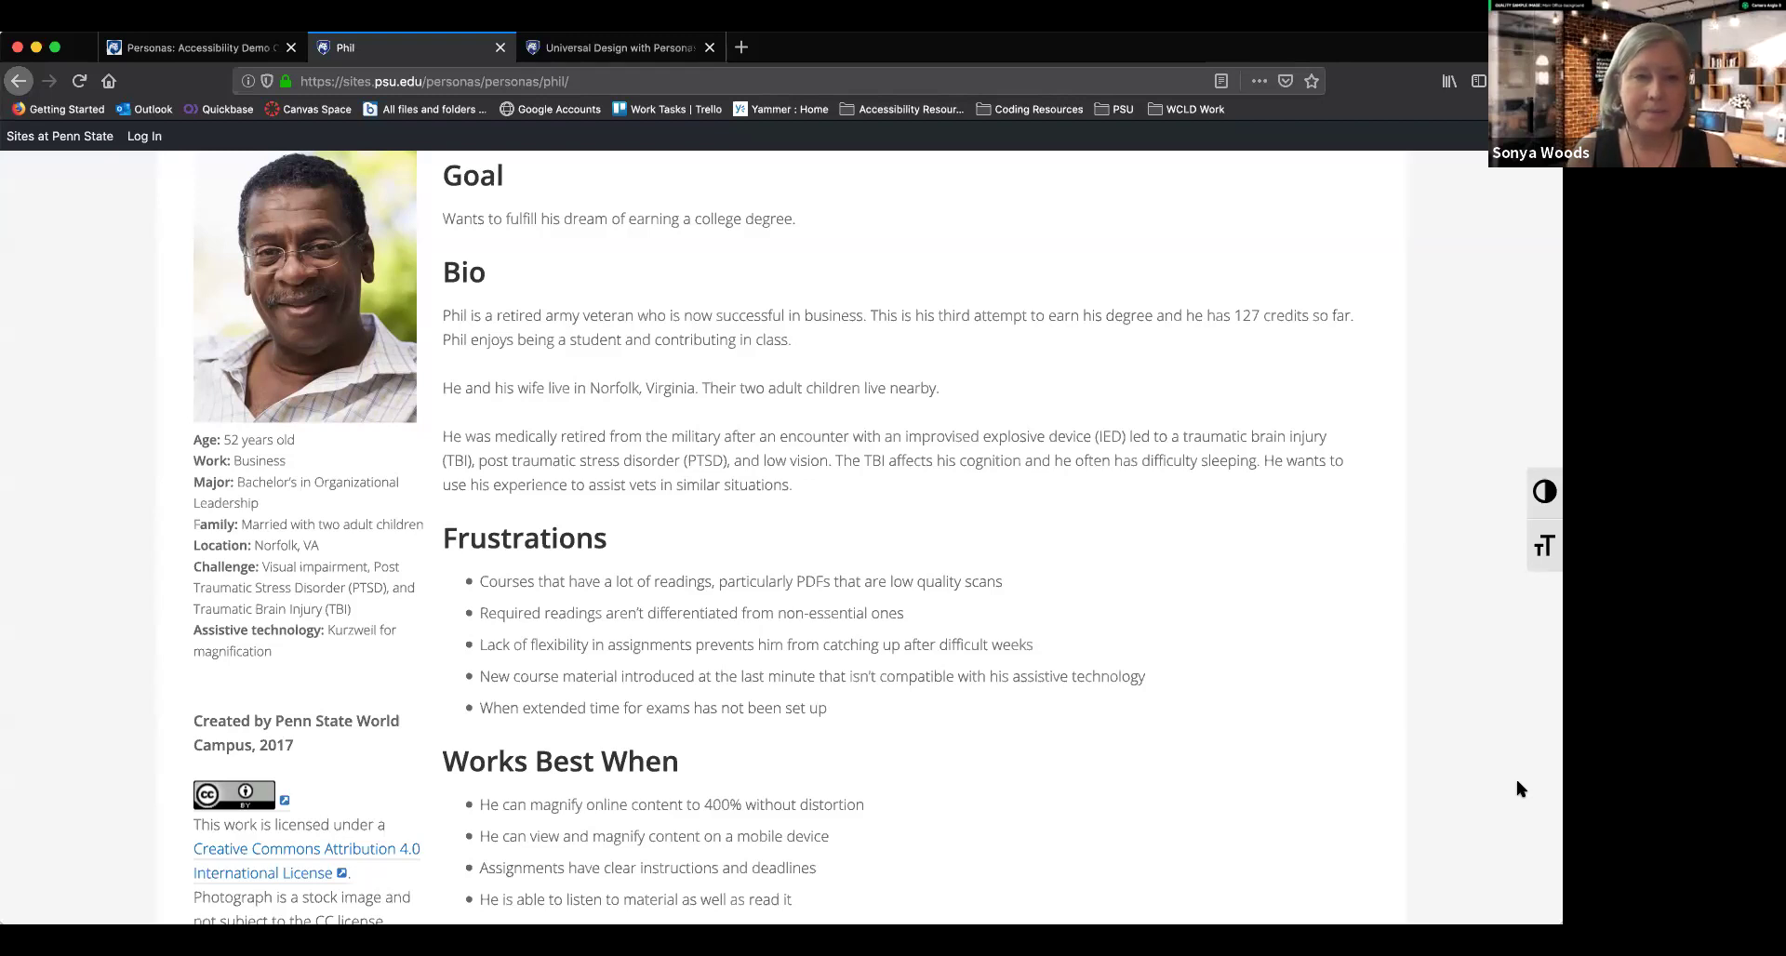
pyautogui.scroll(4, 1450, 729)
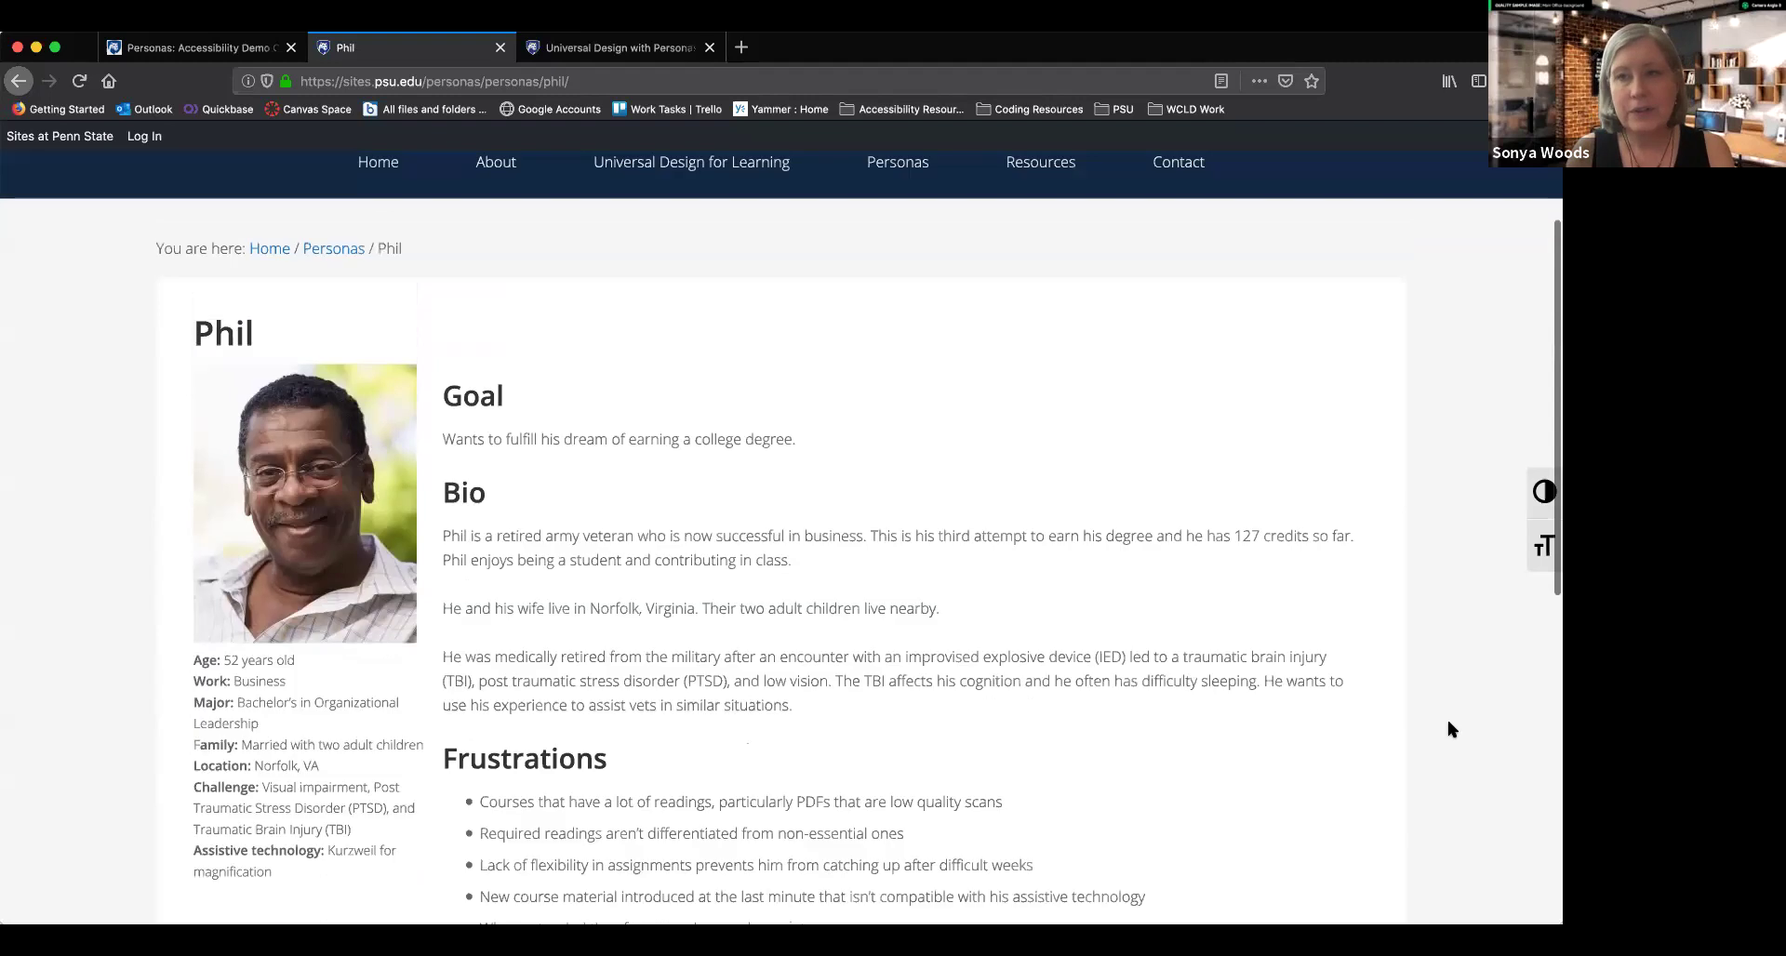
pyautogui.scroll(-1, 1449, 728)
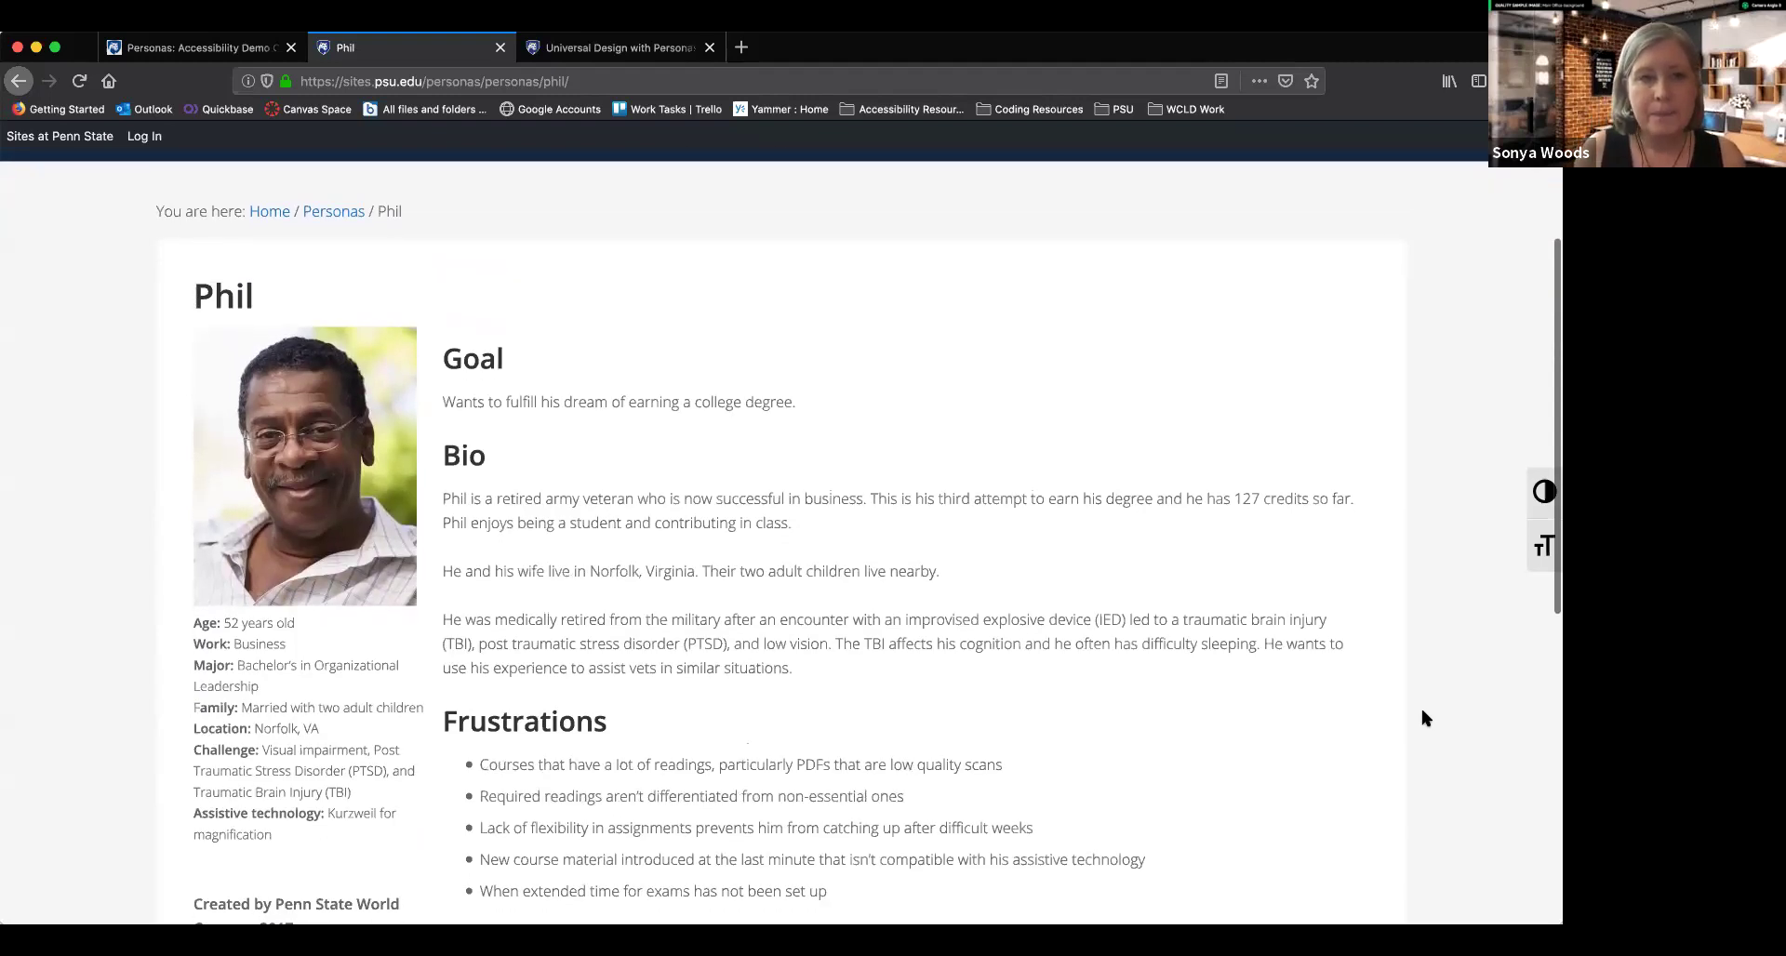
pyautogui.scroll(3, 1391, 690)
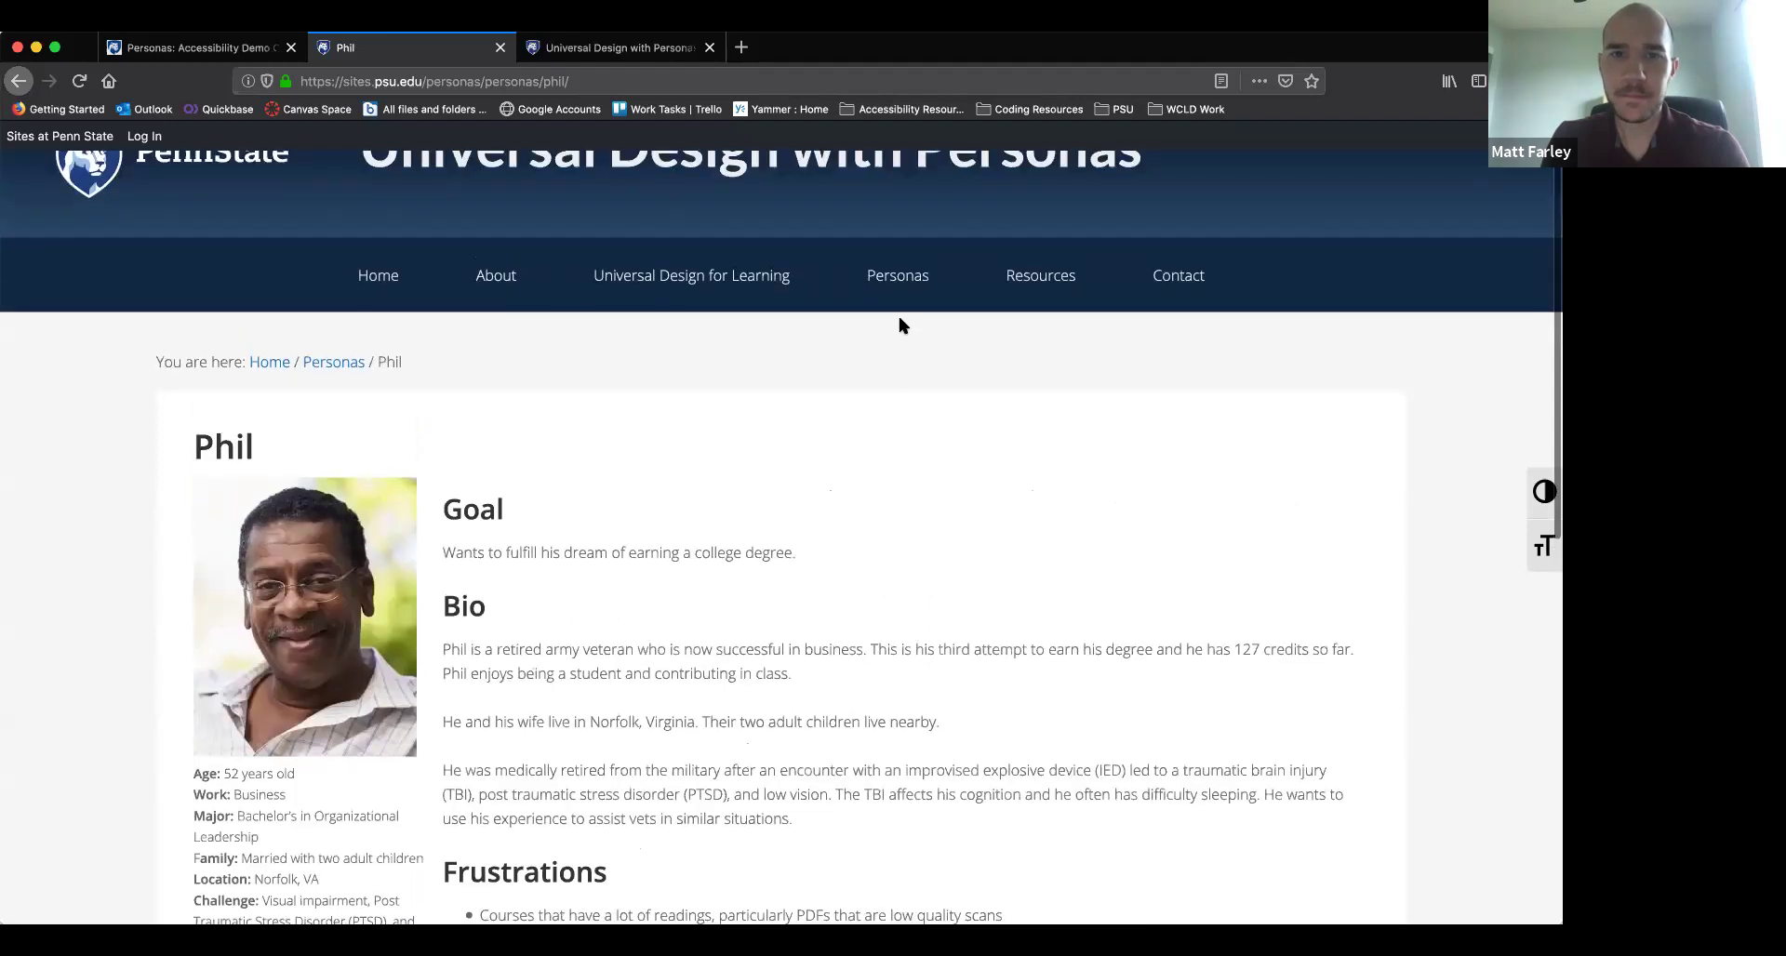
# Open Jenna's persona page from the Personas menu and scroll through her goal, bio and frustrations
pyautogui.moveTo(898, 279)
pyautogui.click(866, 588)
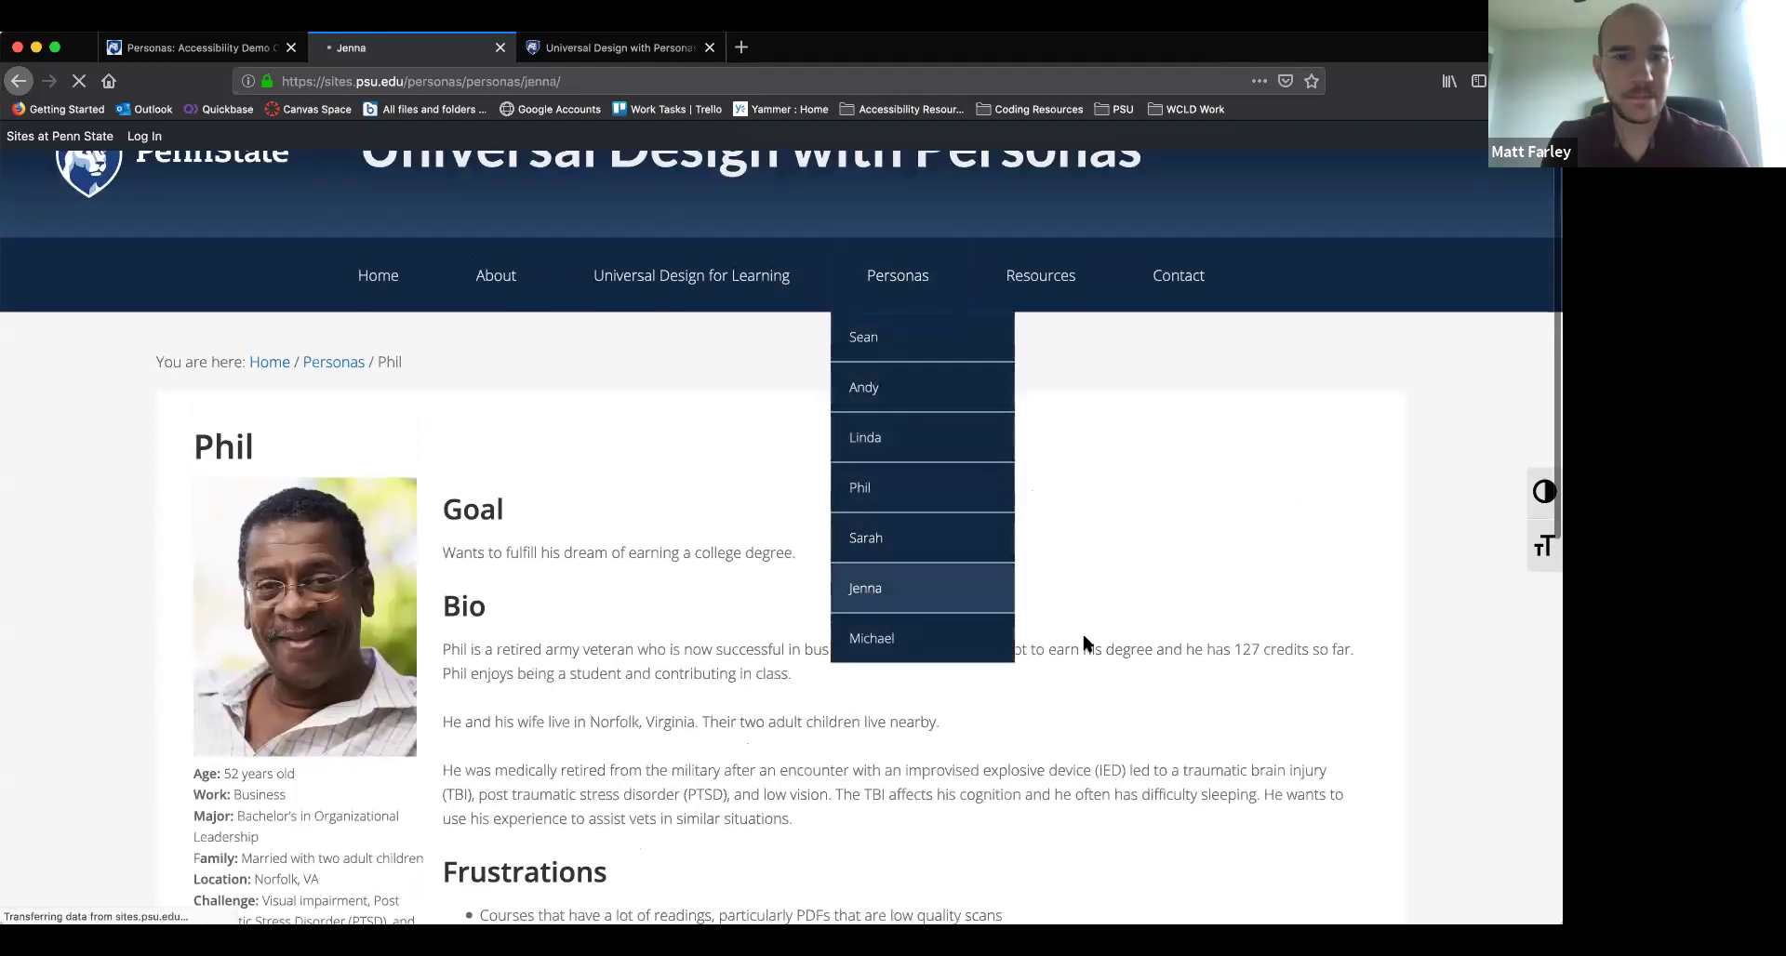
pyautogui.scroll(-5, 1268, 682)
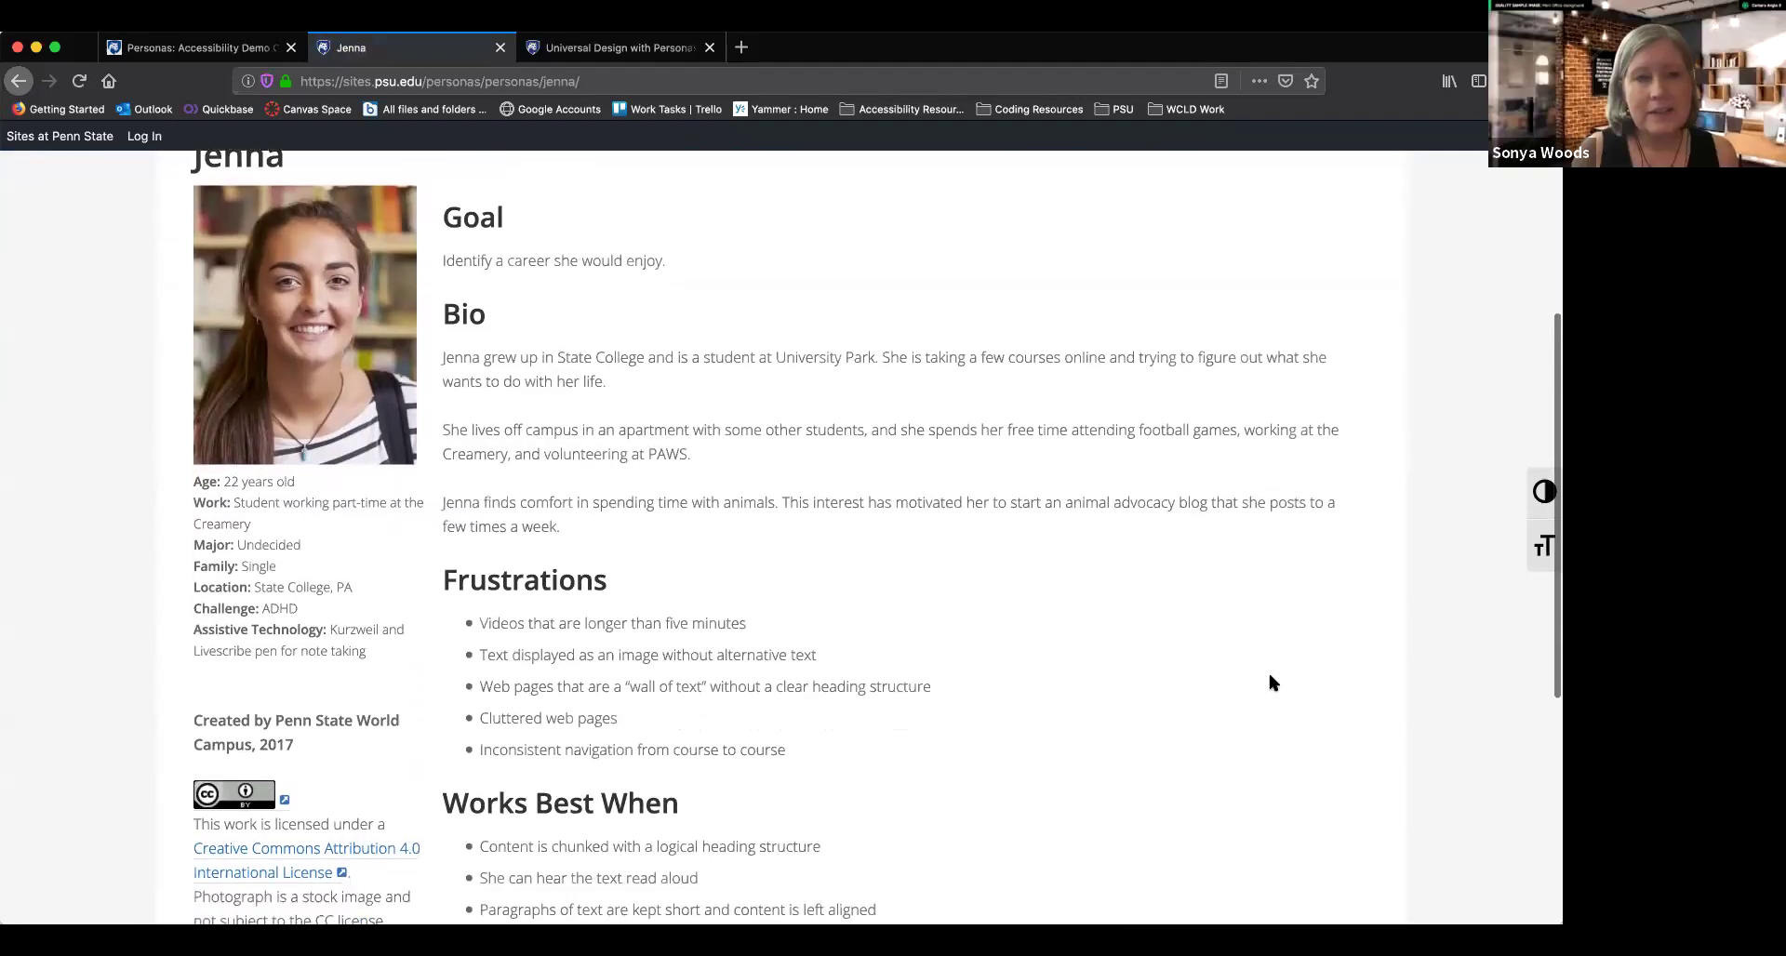
pyautogui.scroll(-1, 1273, 683)
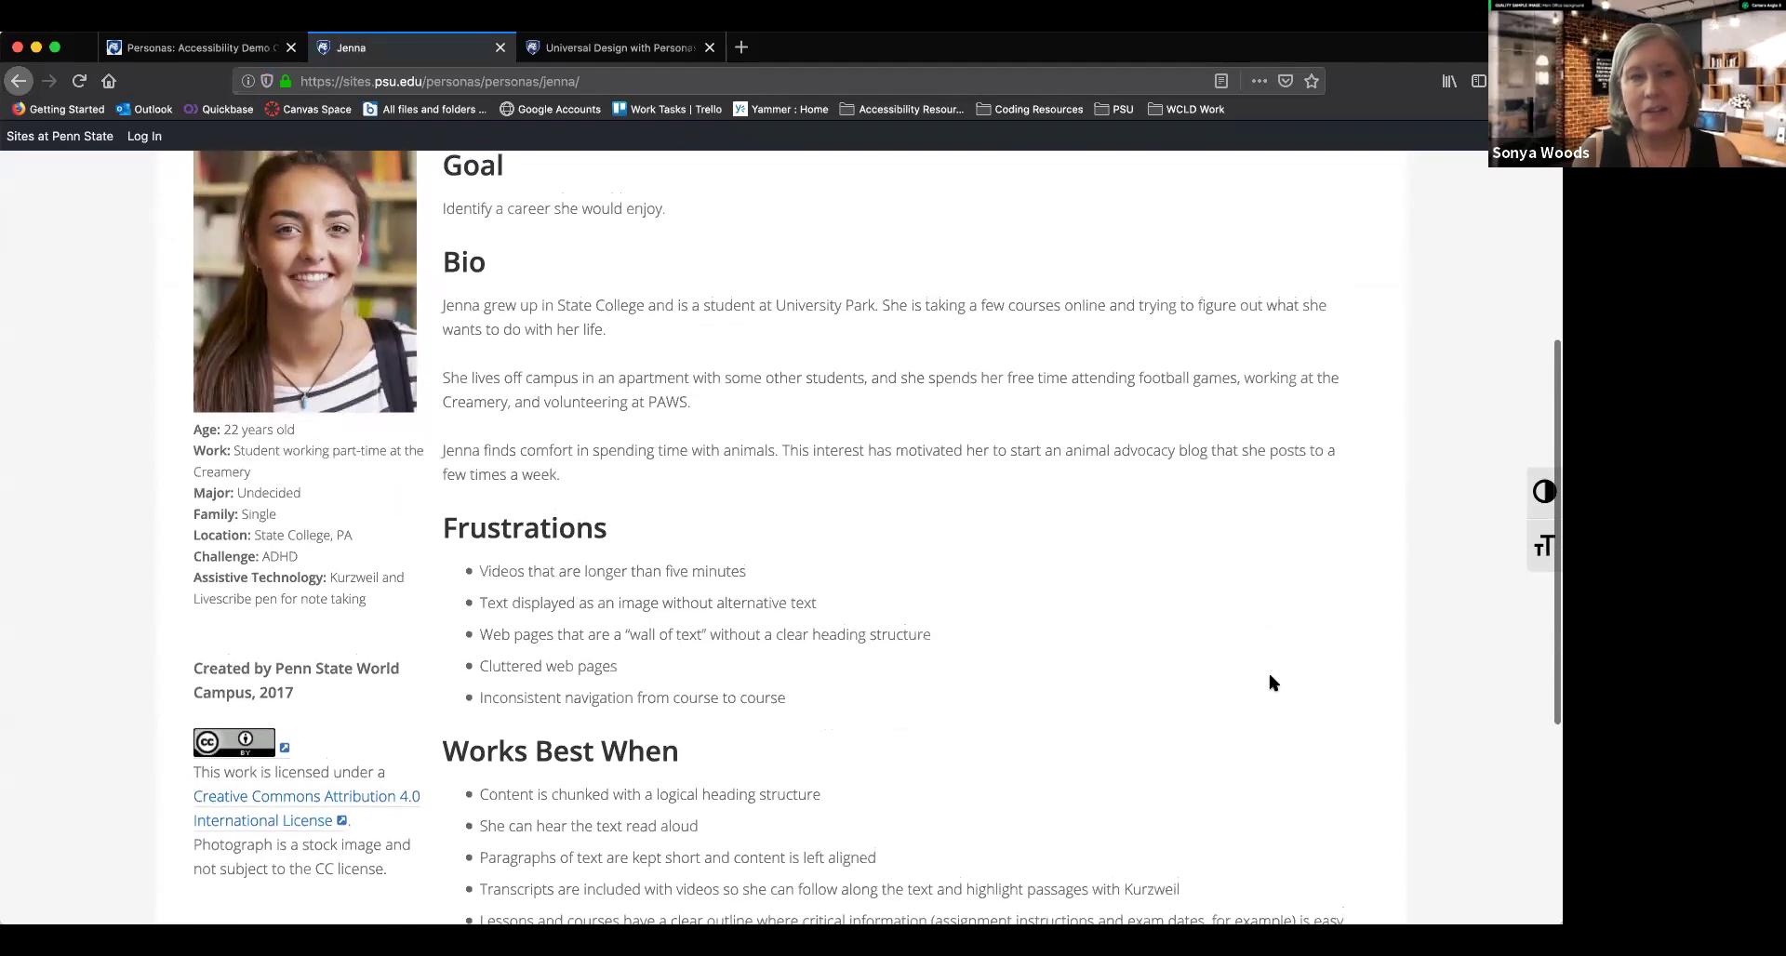
pyautogui.scroll(1, 1272, 683)
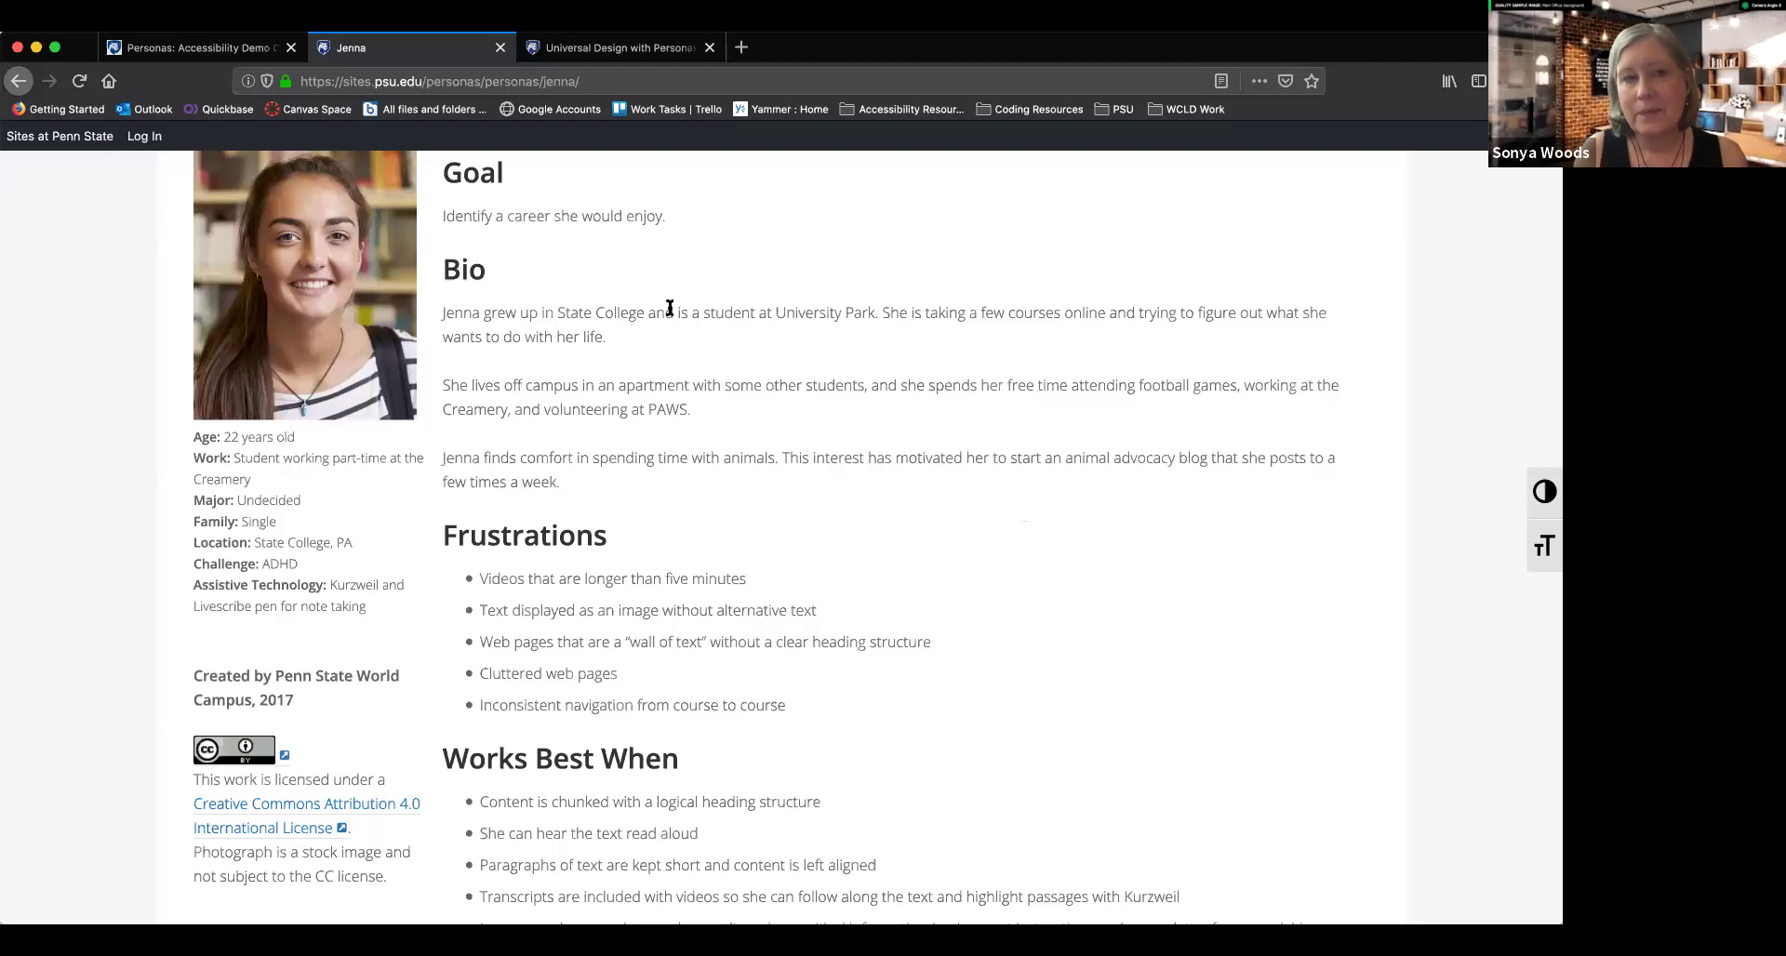
# Return to the Accessibility Demo Course home page and open its Settings
pyautogui.click(195, 51)
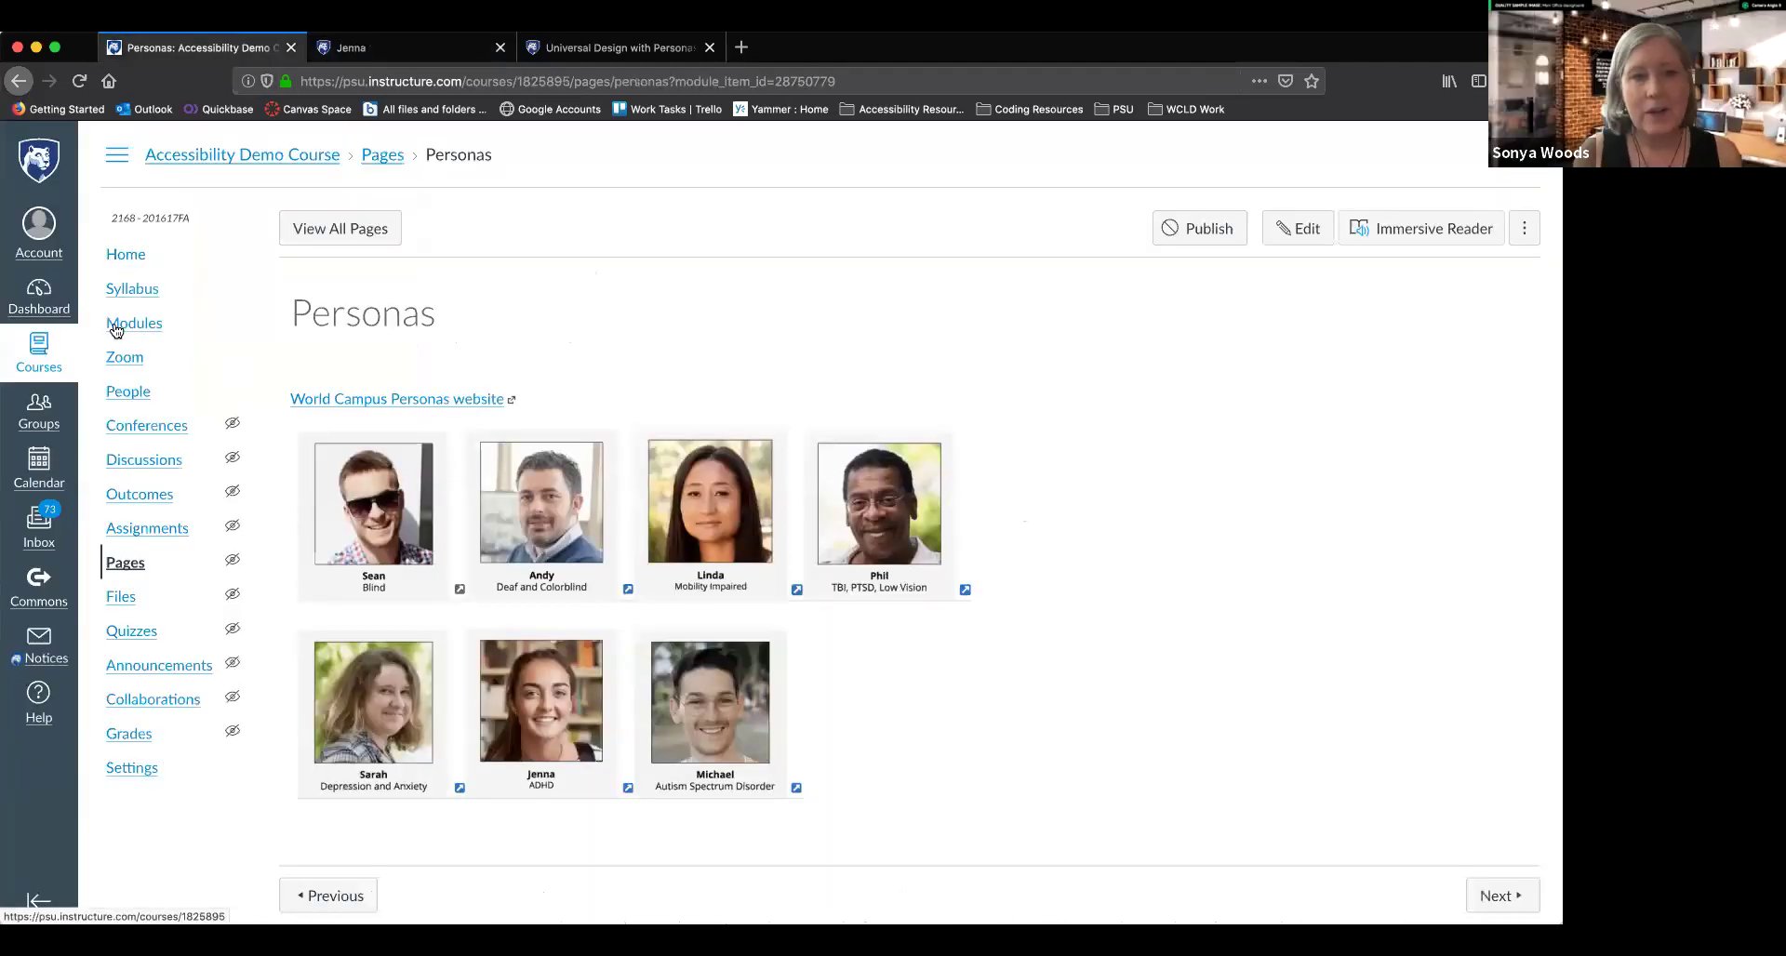
pyautogui.click(121, 263)
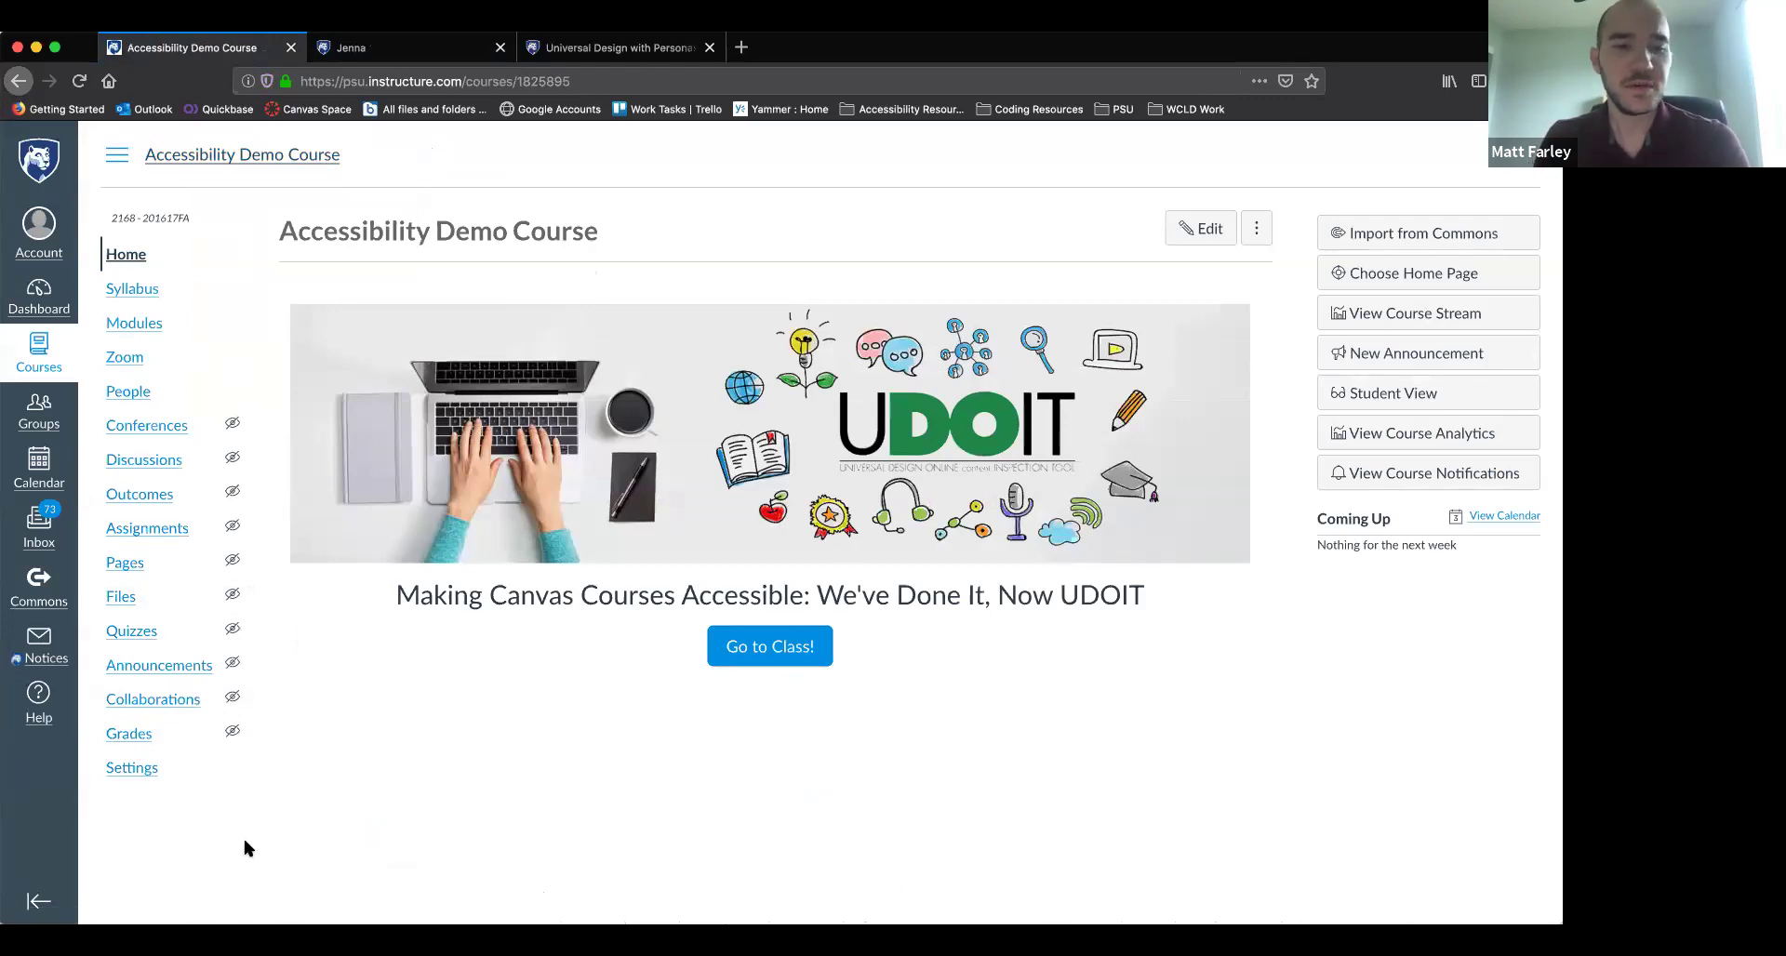
pyautogui.click(140, 780)
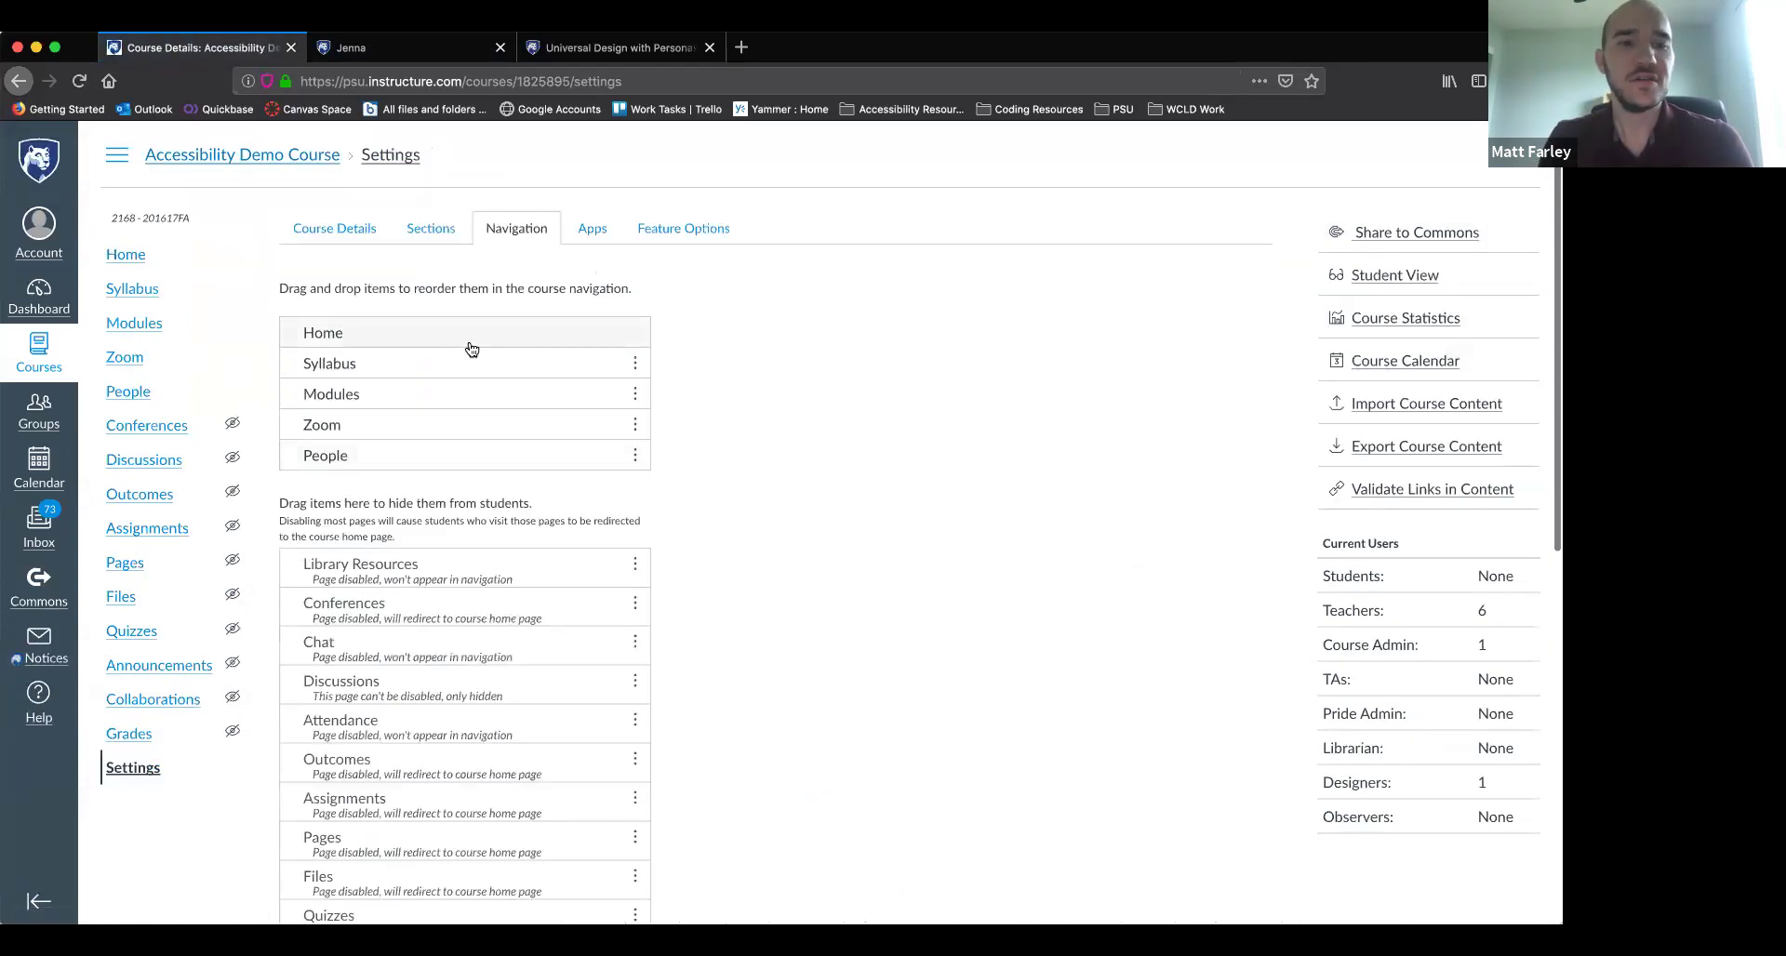
# Drag UDOIT from the hidden items into the visible course navigation and save
pyautogui.scroll(-1, 509, 489)
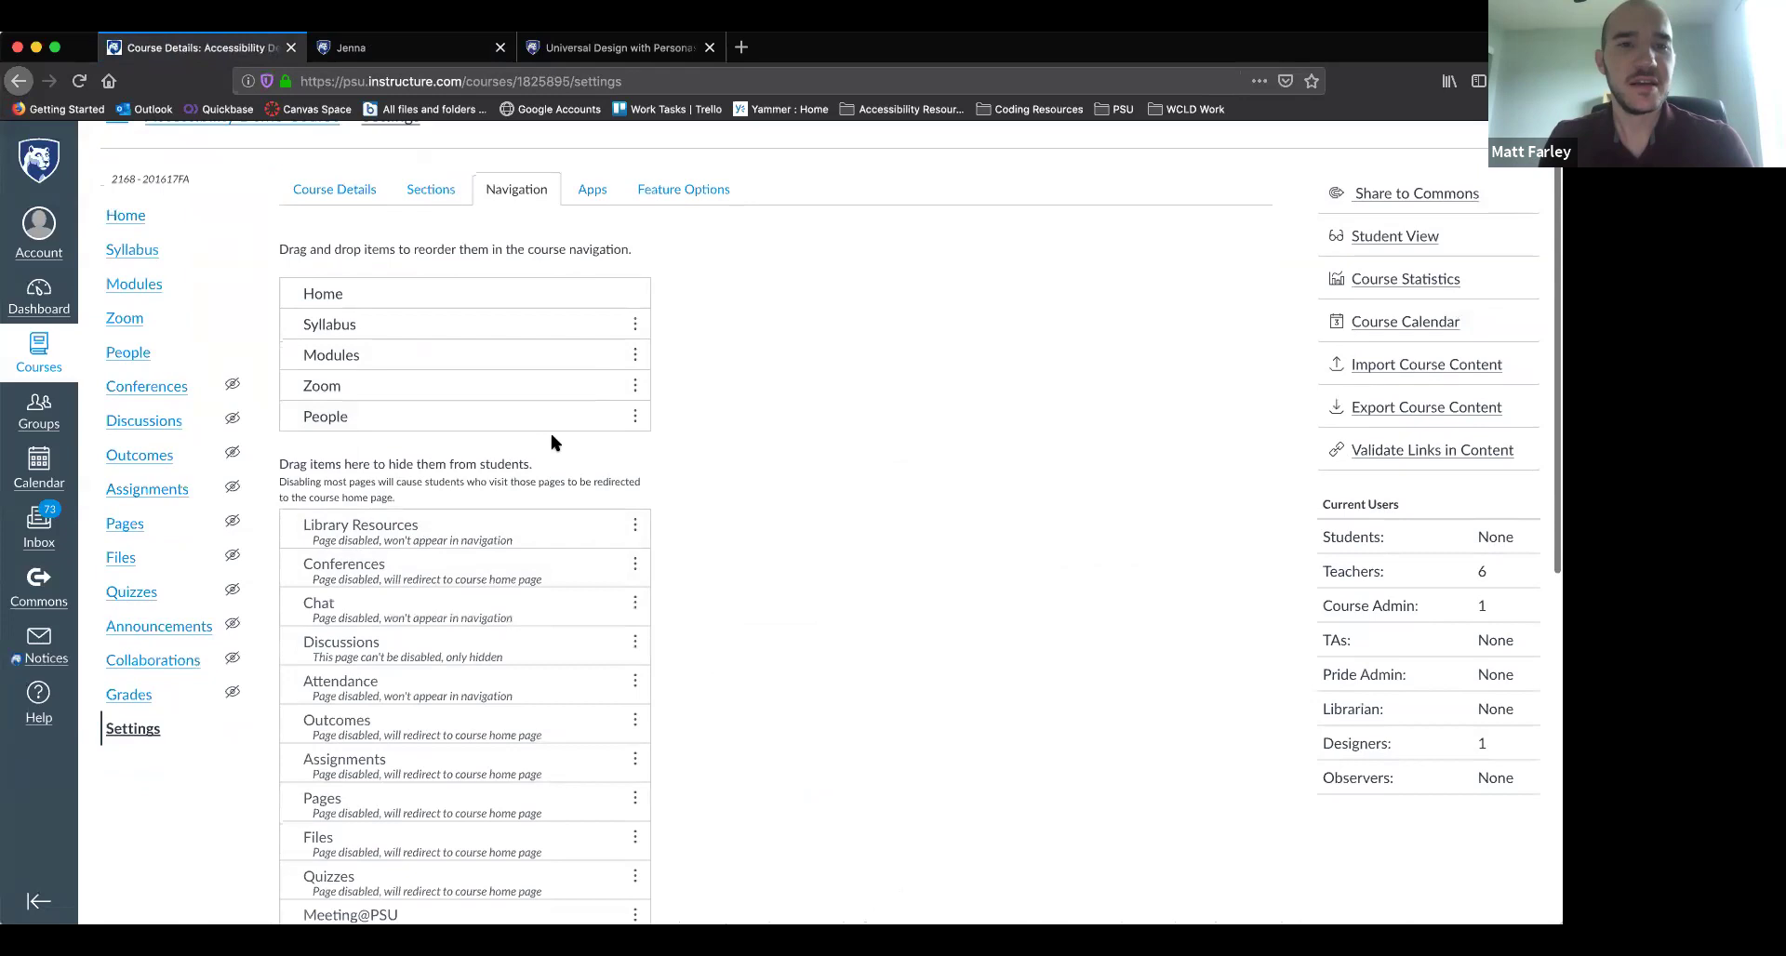
pyautogui.scroll(-7, 549, 443)
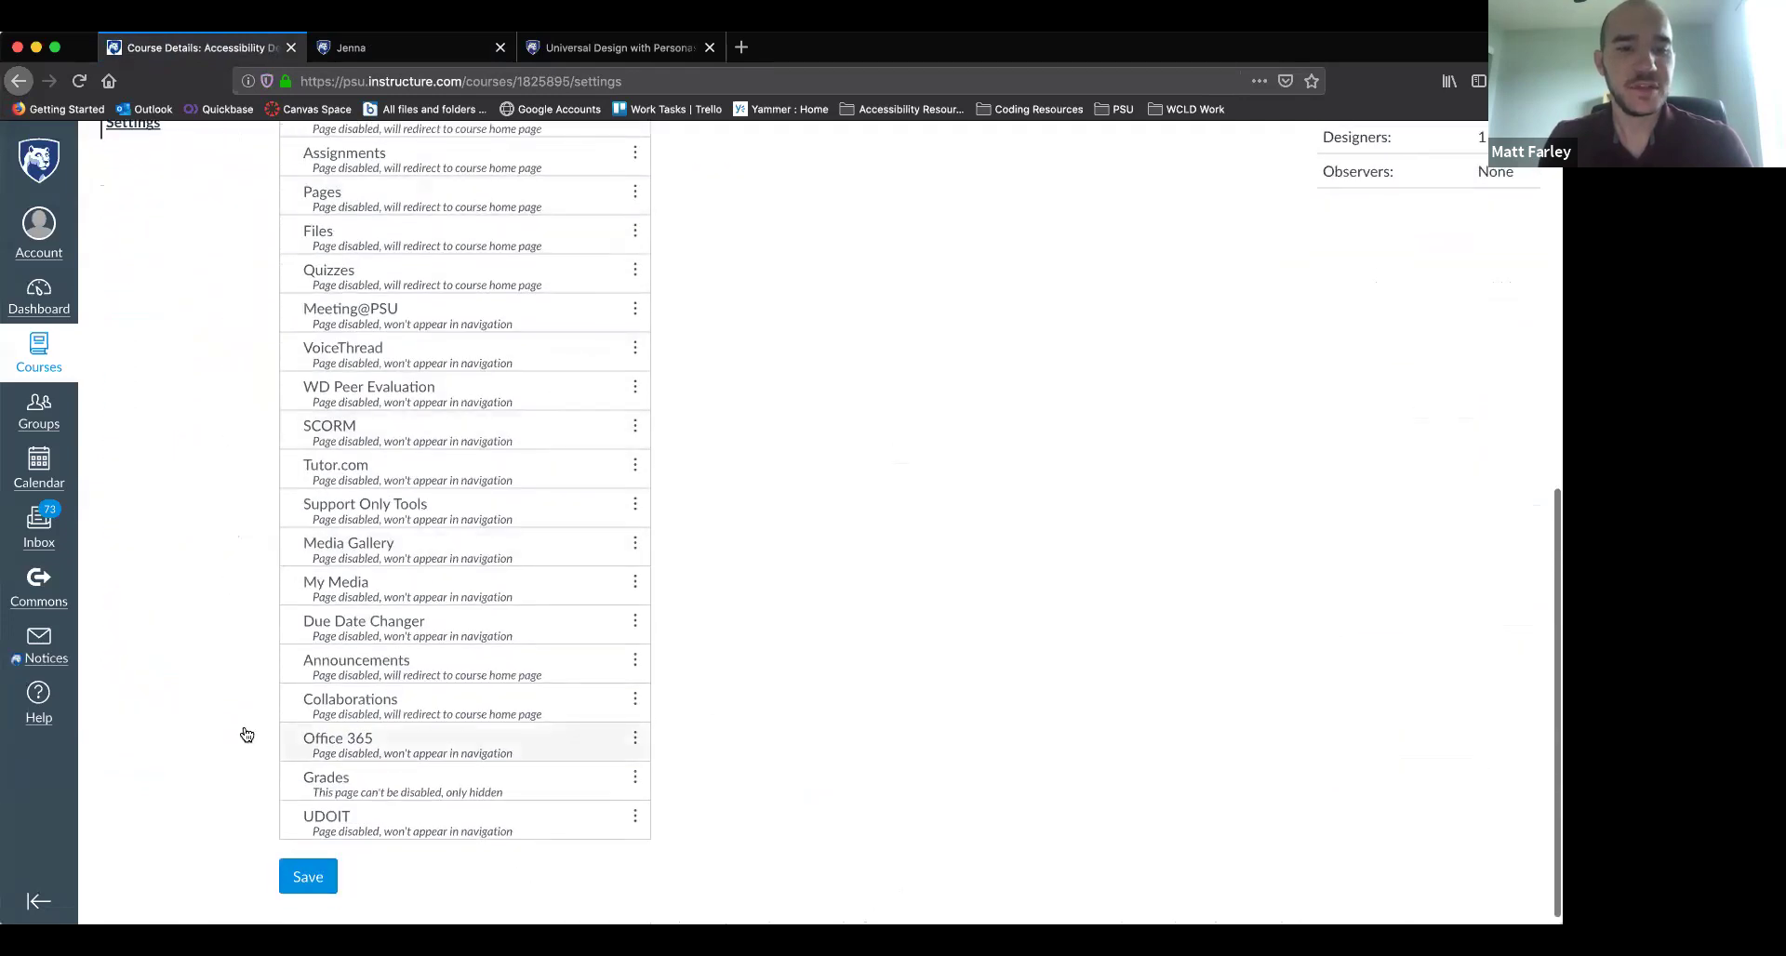
pyautogui.moveTo(472, 834); pyautogui.dragTo(318, 486)
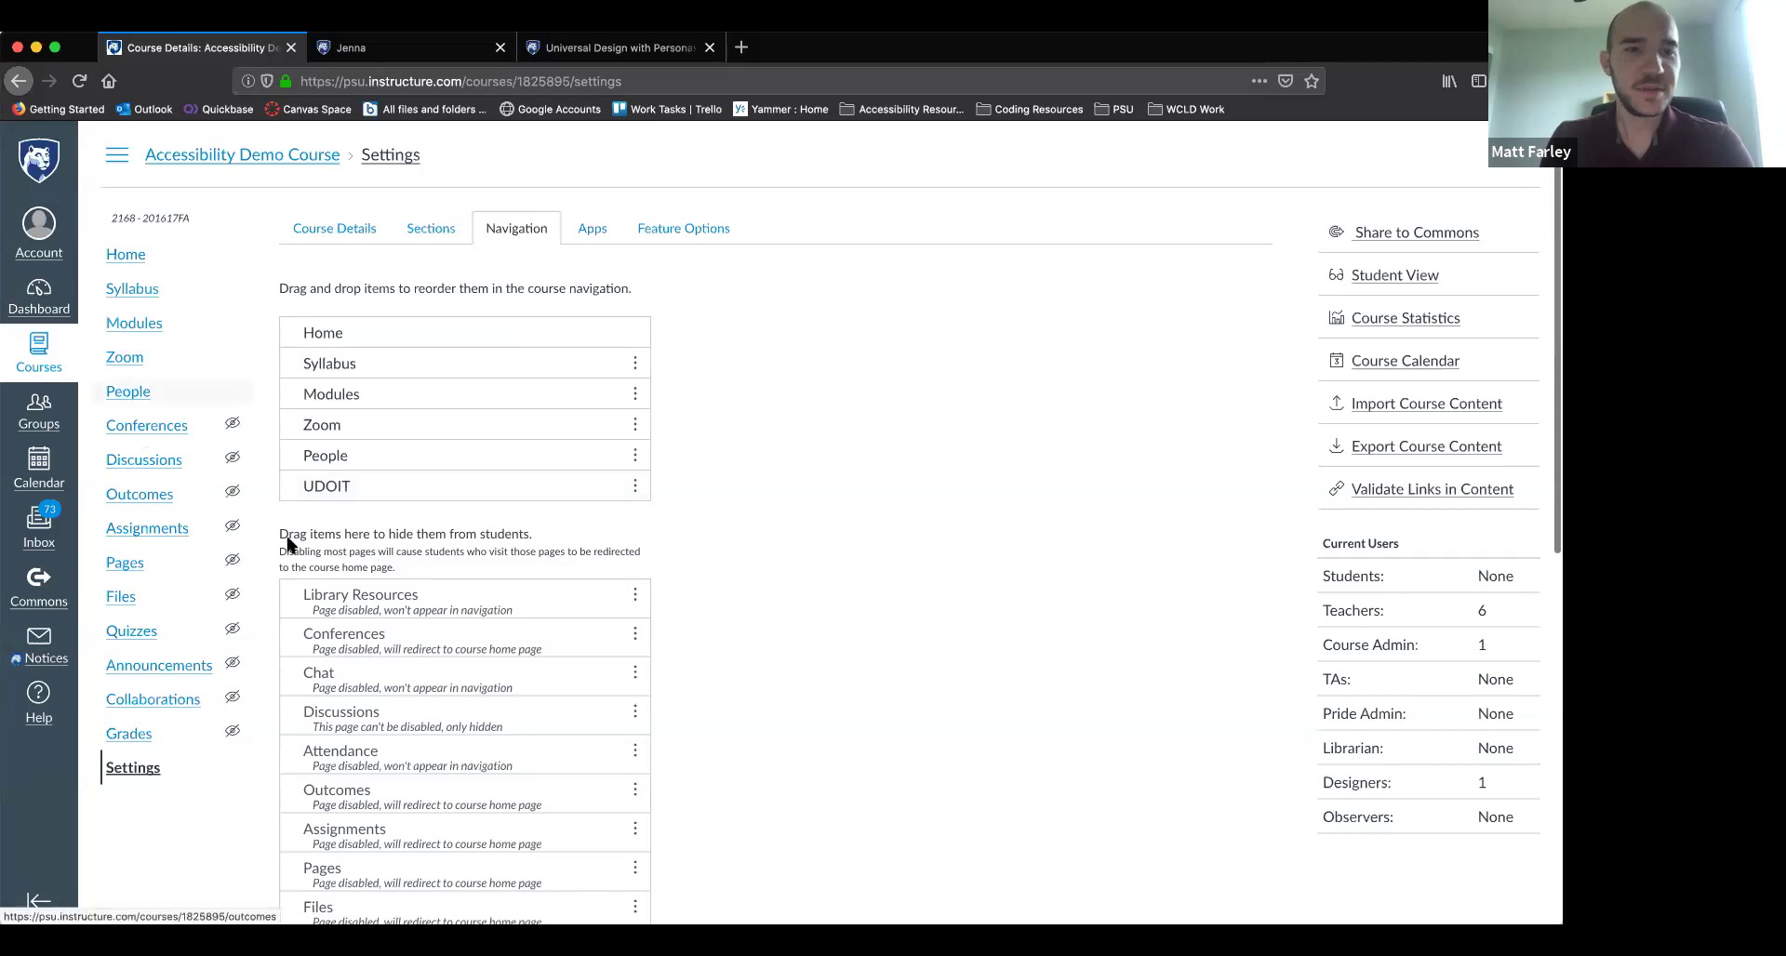
pyautogui.scroll(-10, 251, 791)
pyautogui.click(308, 872)
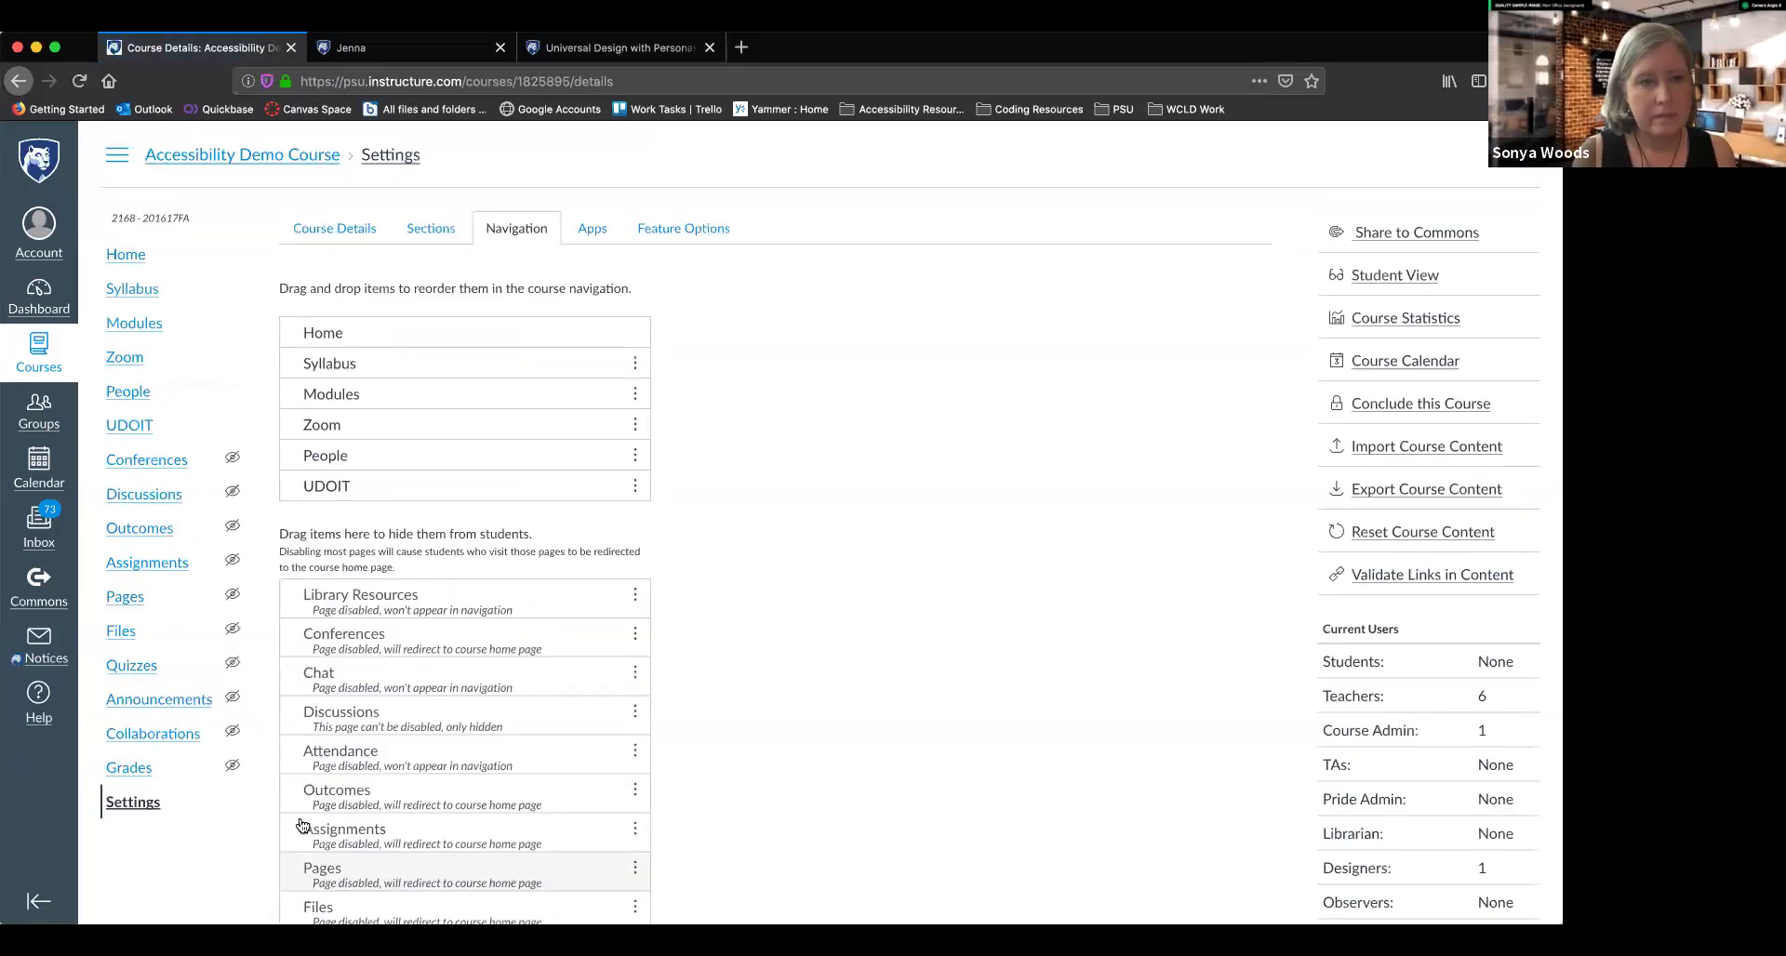
# Launch UDOIT and scroll past the Content and Scan for options to Scan This Course
pyautogui.click(149, 426)
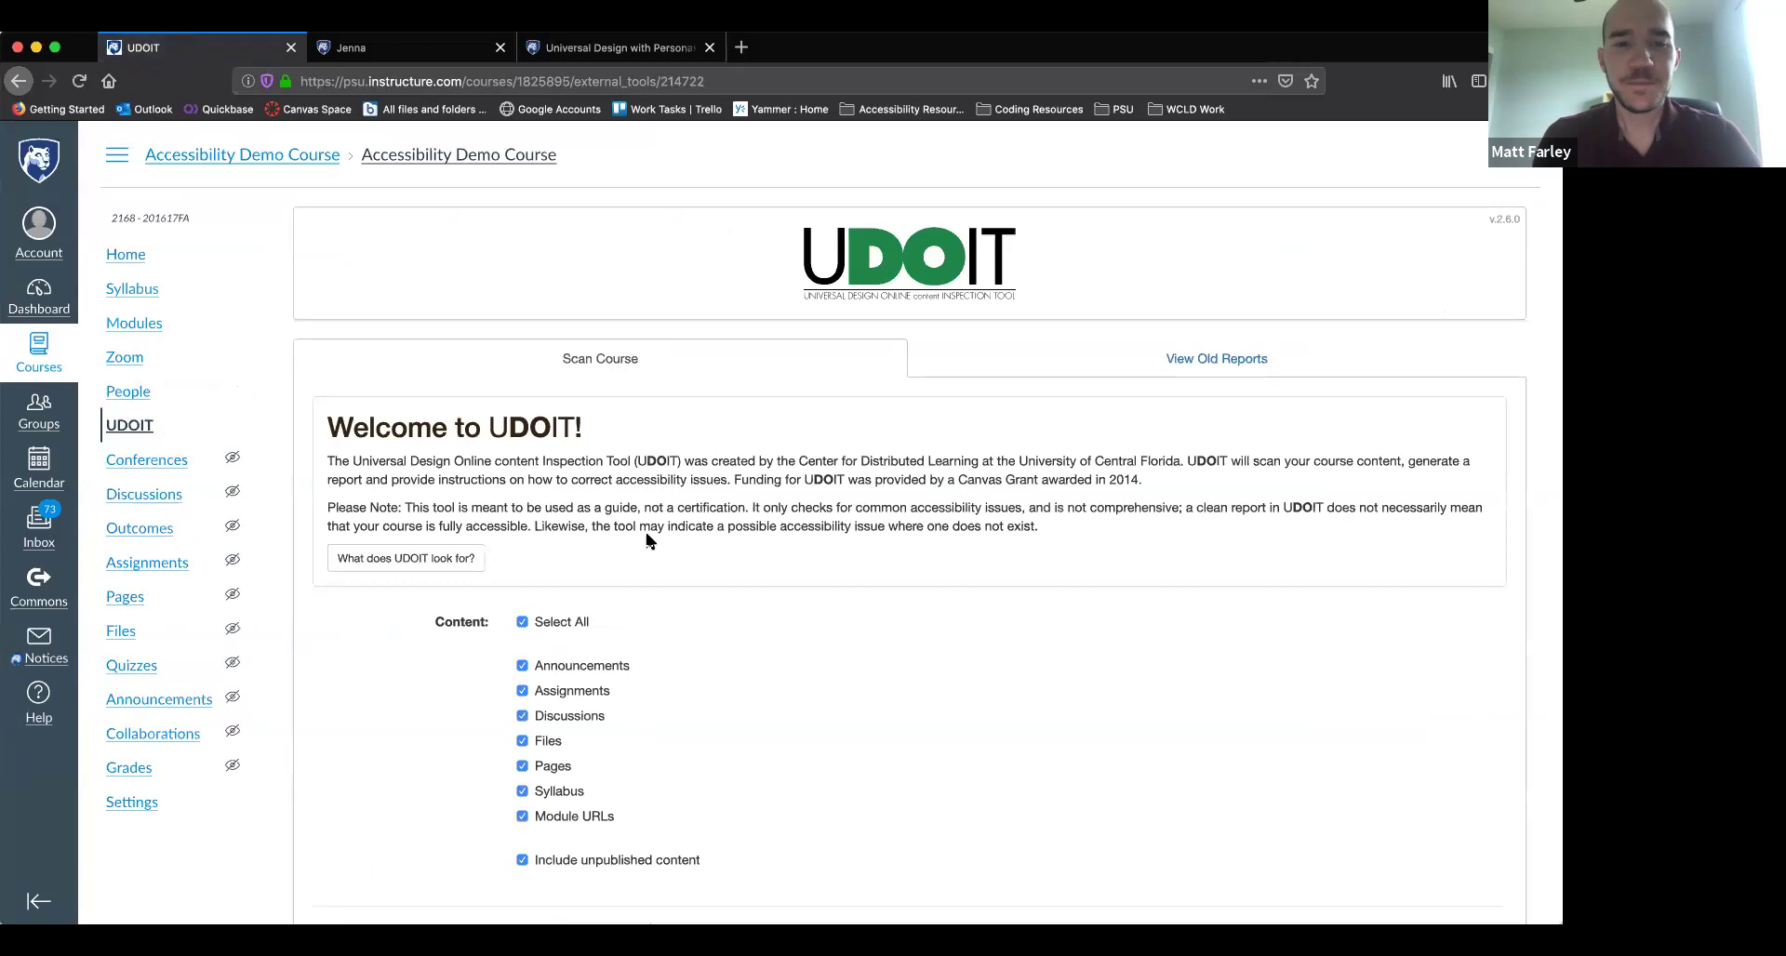
pyautogui.scroll(-1, 645, 538)
pyautogui.scroll(-2, 739, 488)
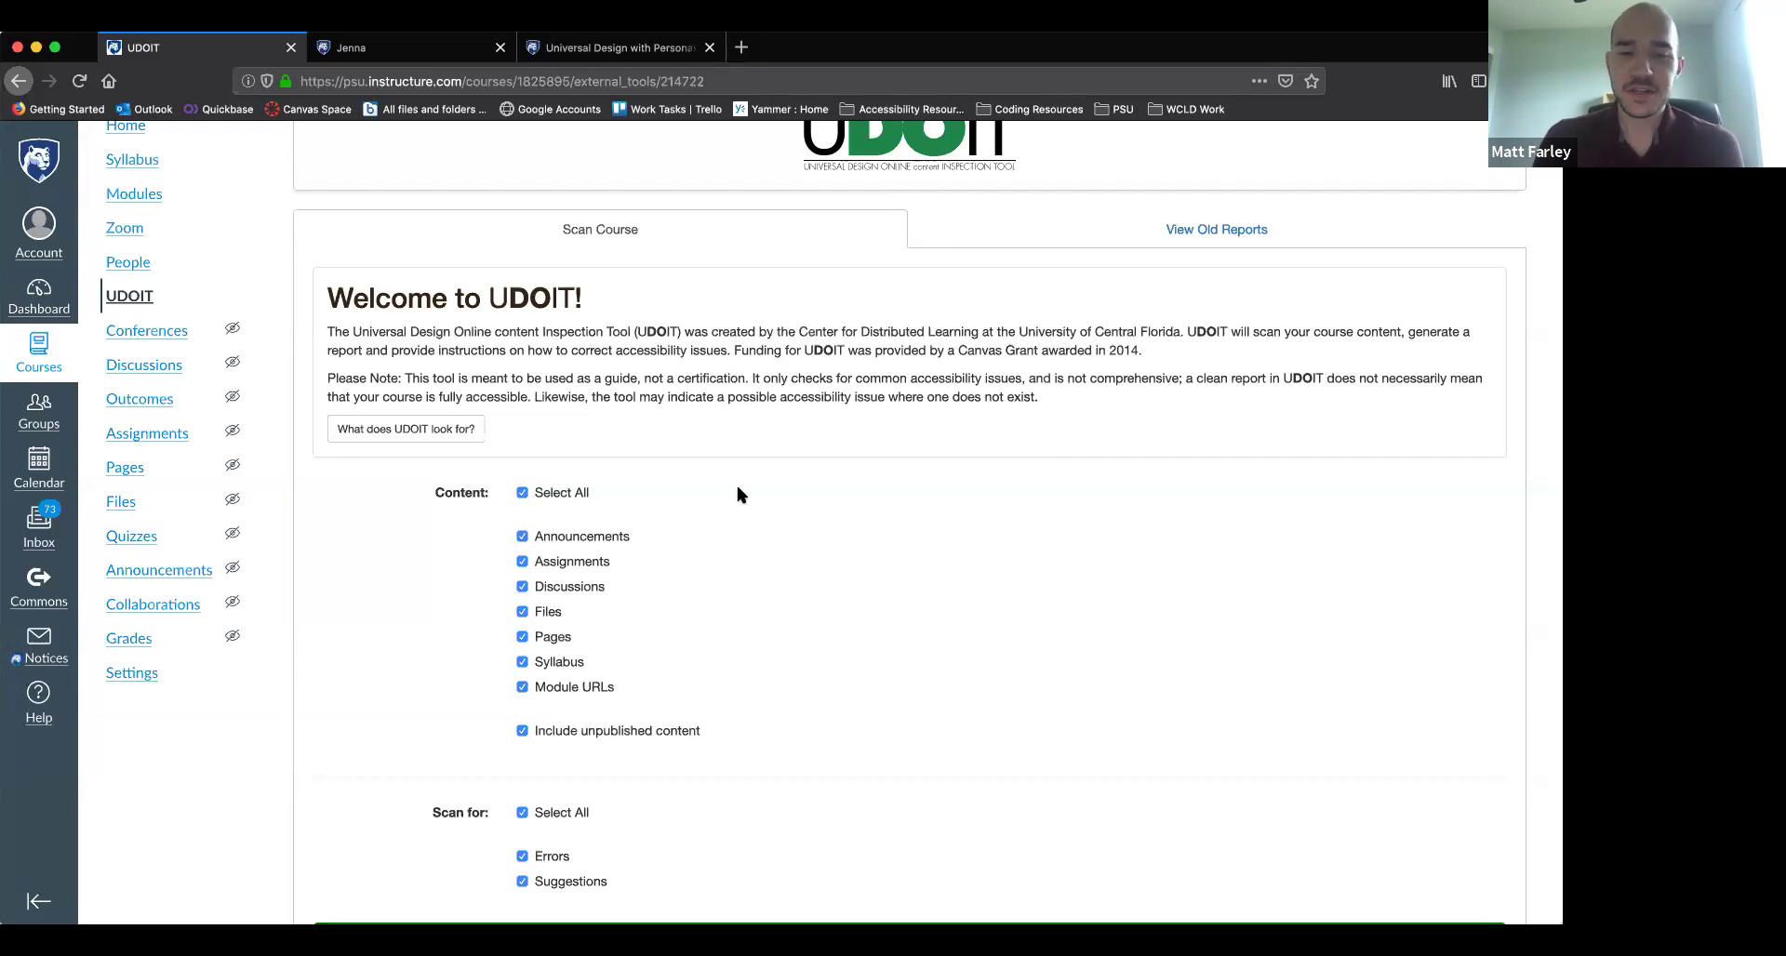
pyautogui.scroll(-1, 738, 494)
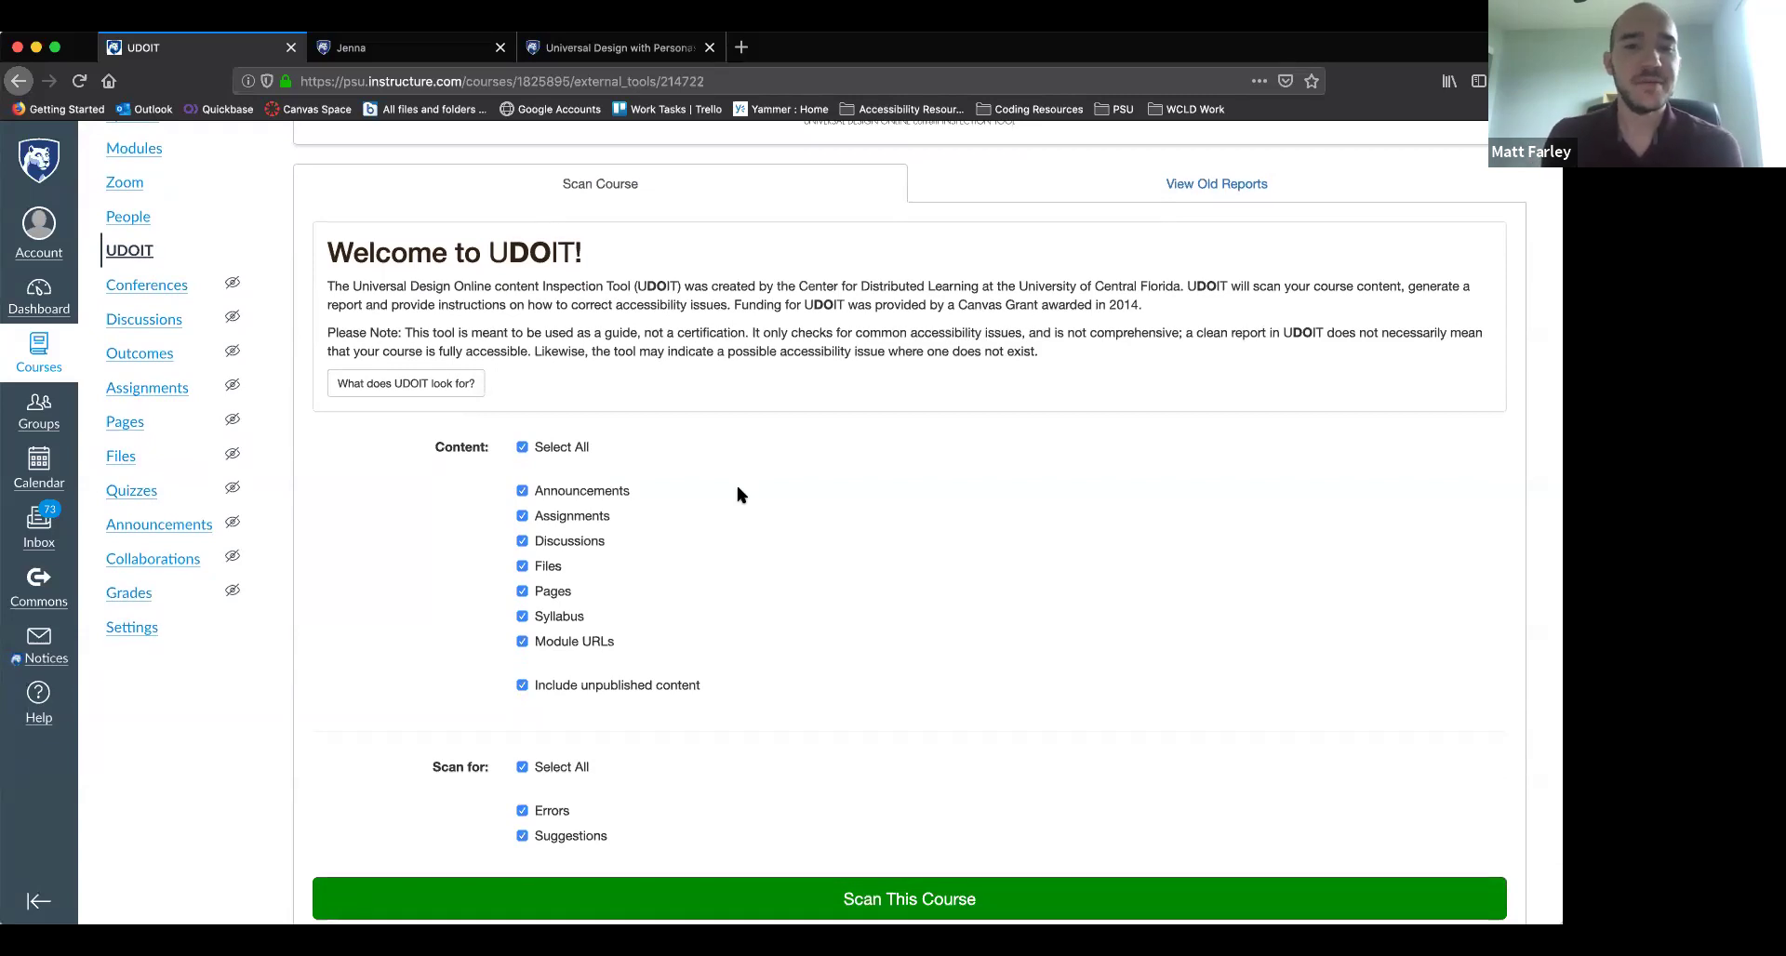
# Open 'What does UDOIT look for?', expand 'Links should contain text', and review the Errors and Suggestions lists
pyautogui.click(370, 389)
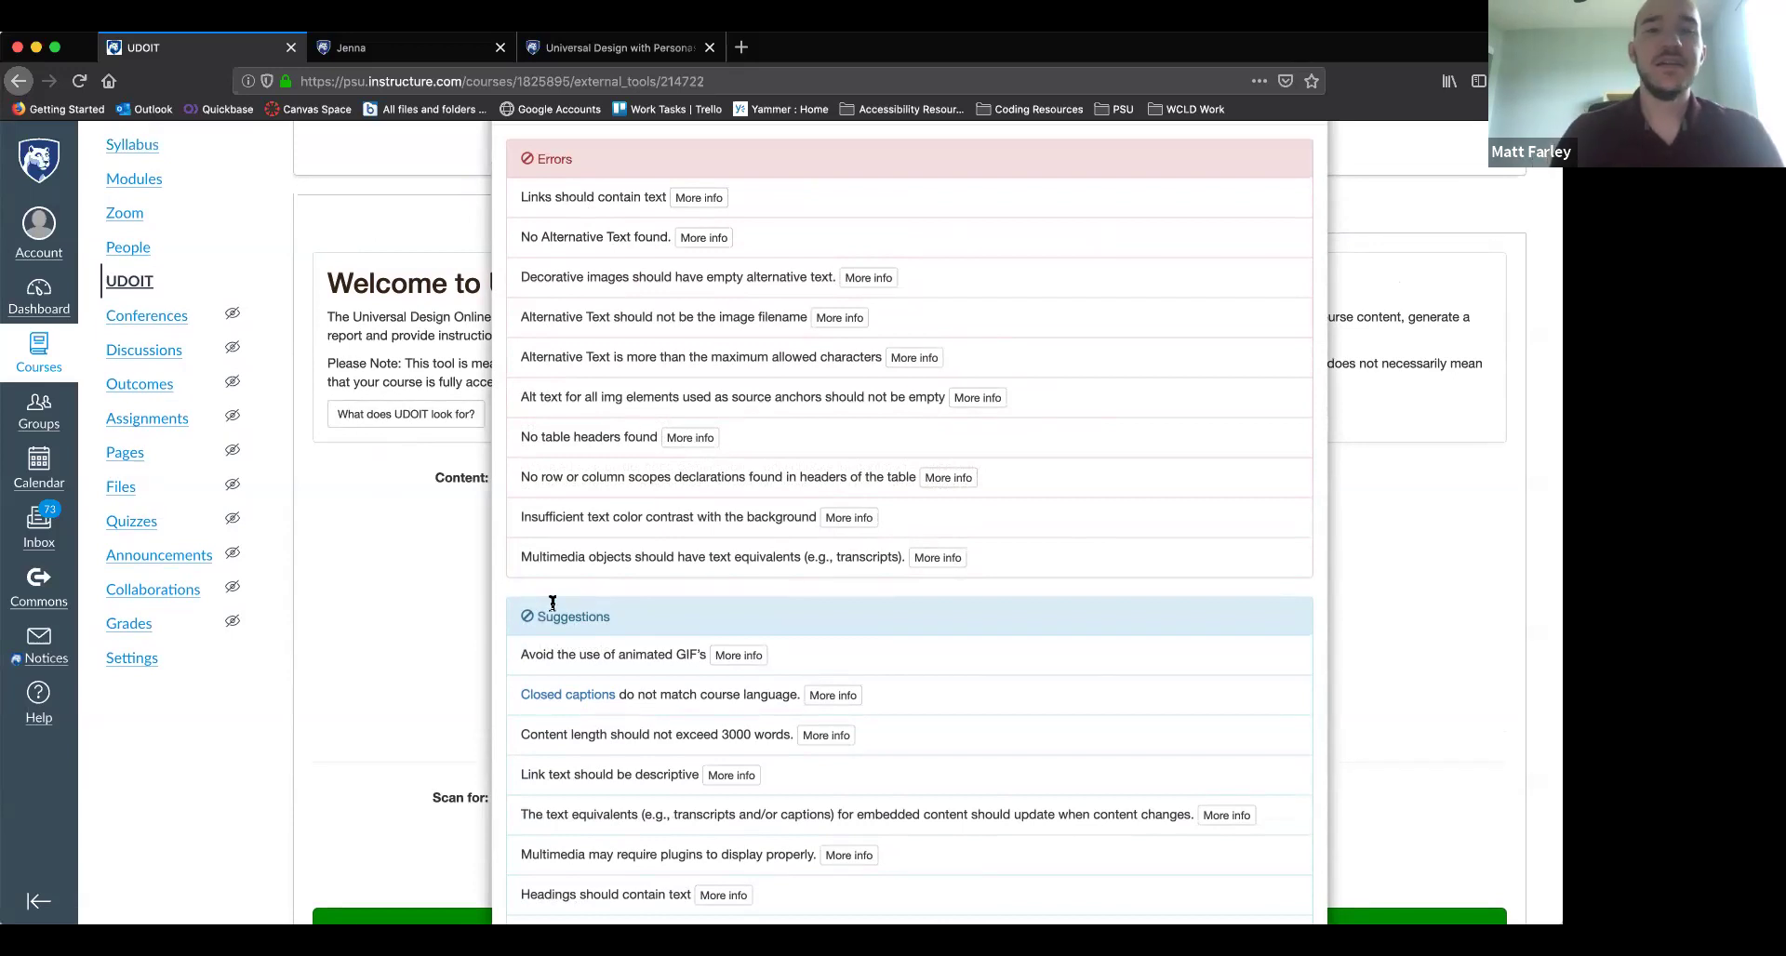
pyautogui.click(717, 207)
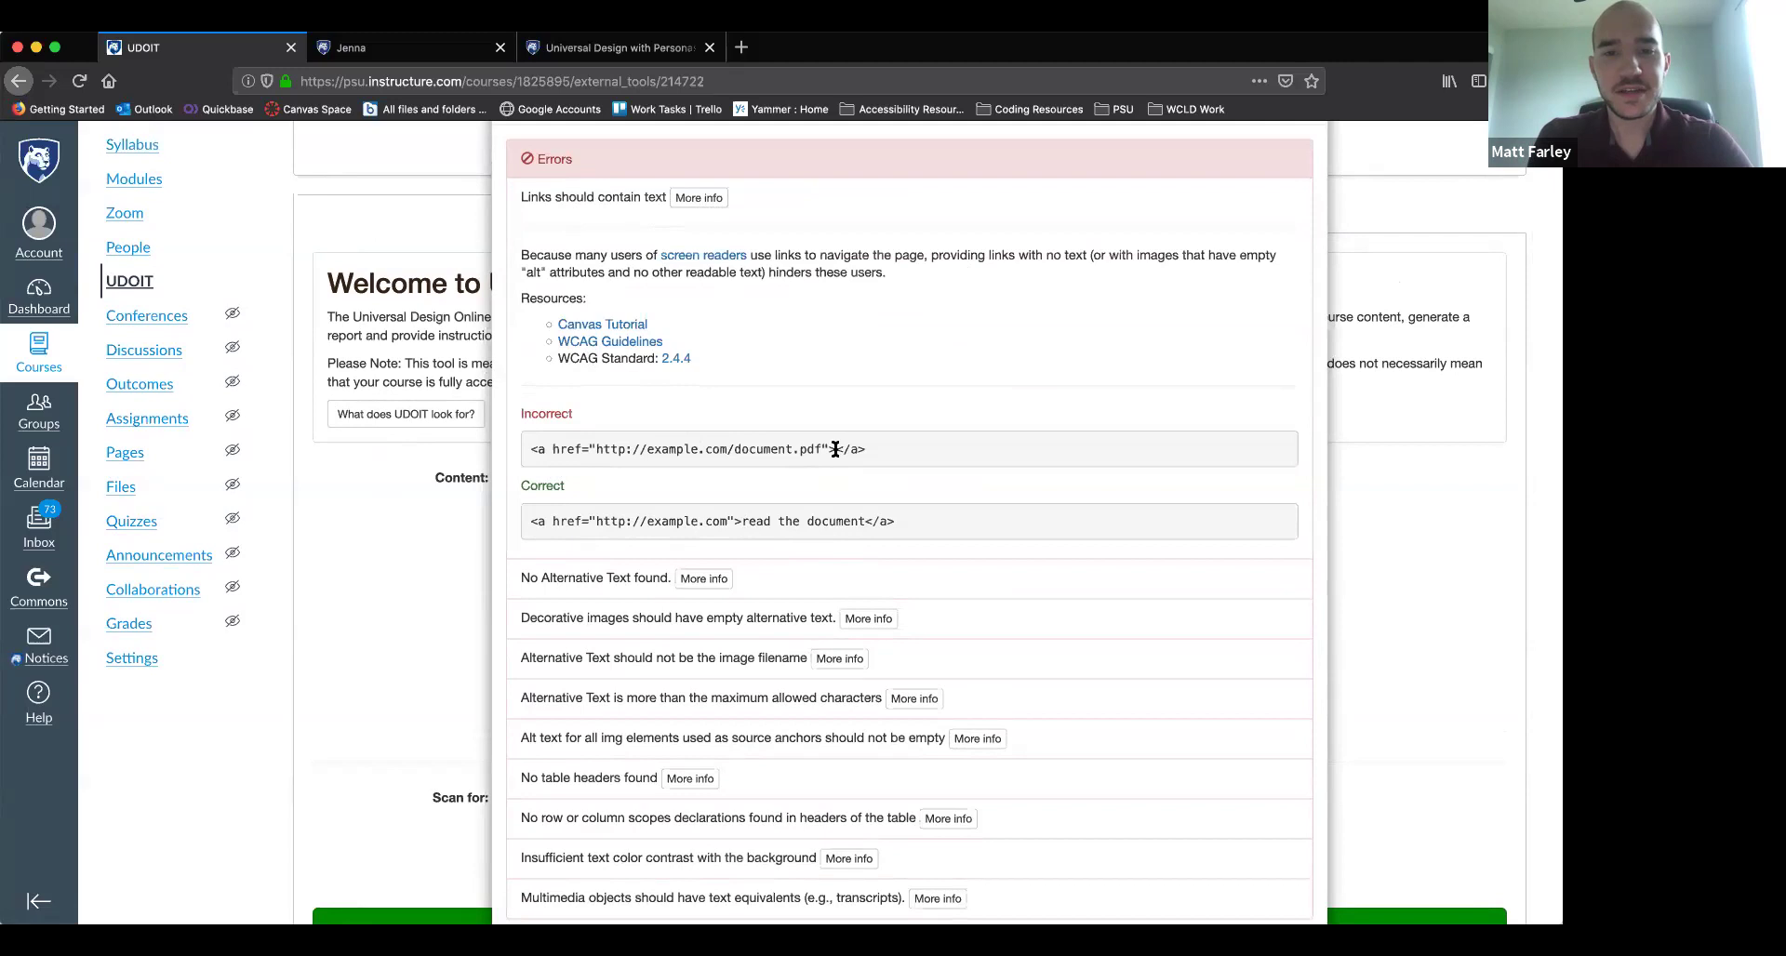
pyautogui.scroll(2, 941, 482)
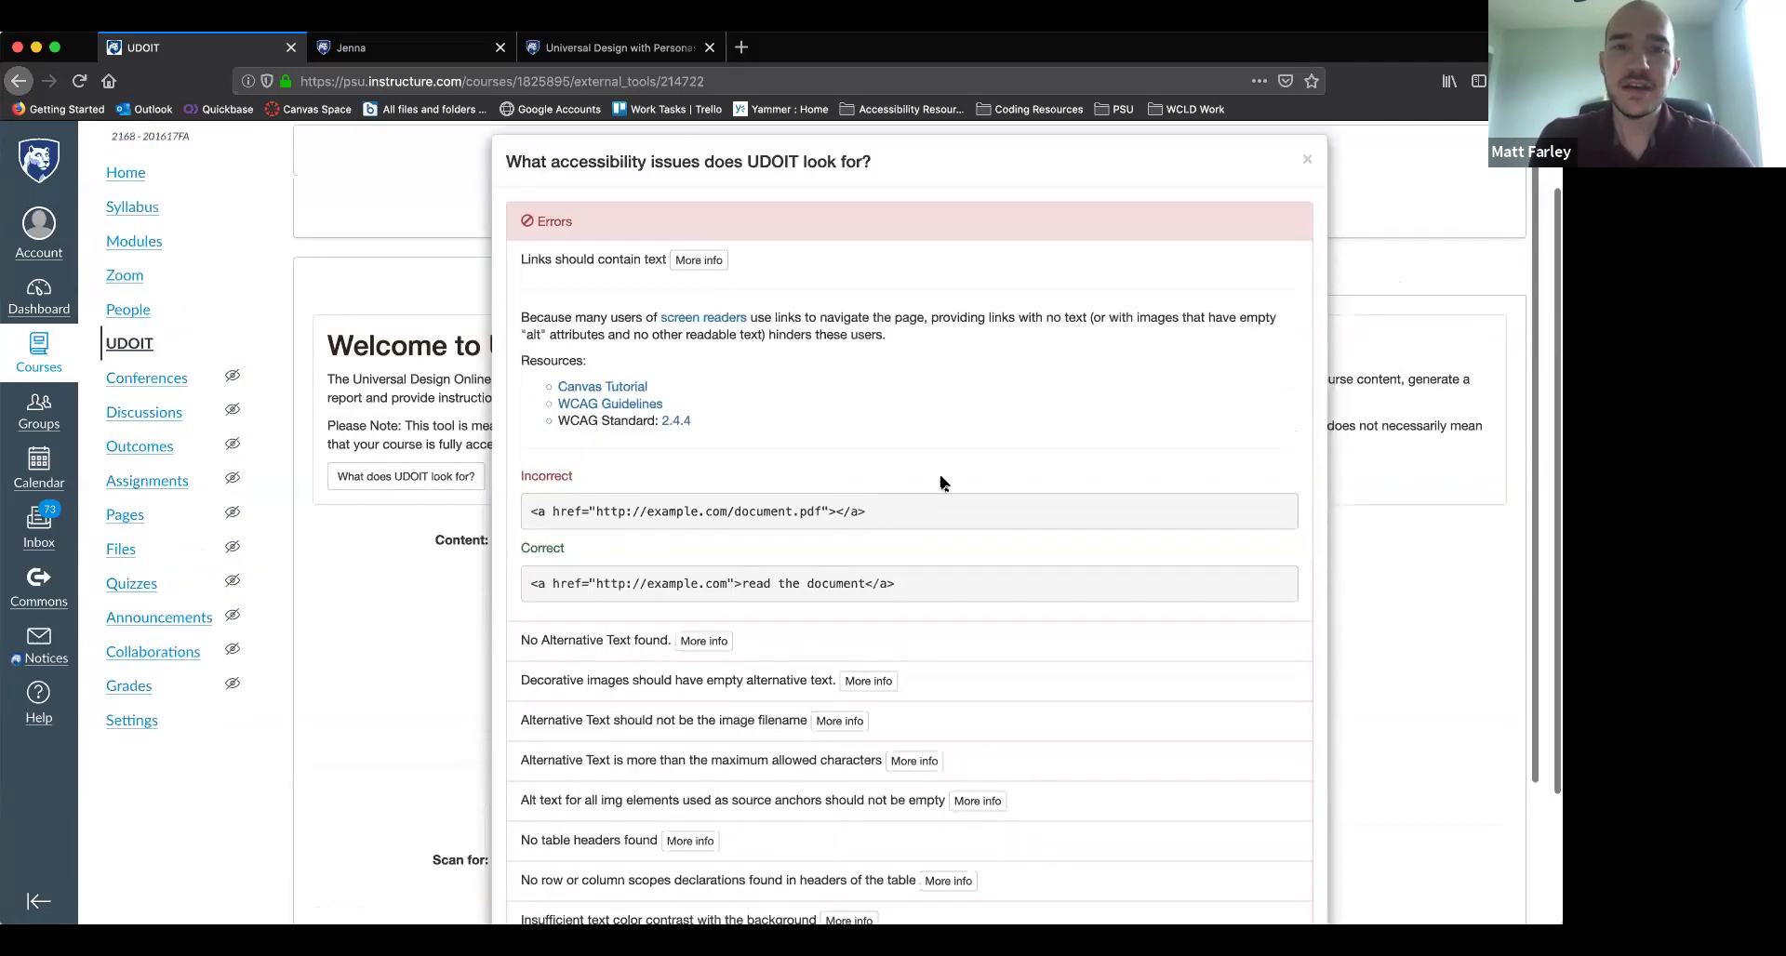
pyautogui.scroll(-6, 965, 521)
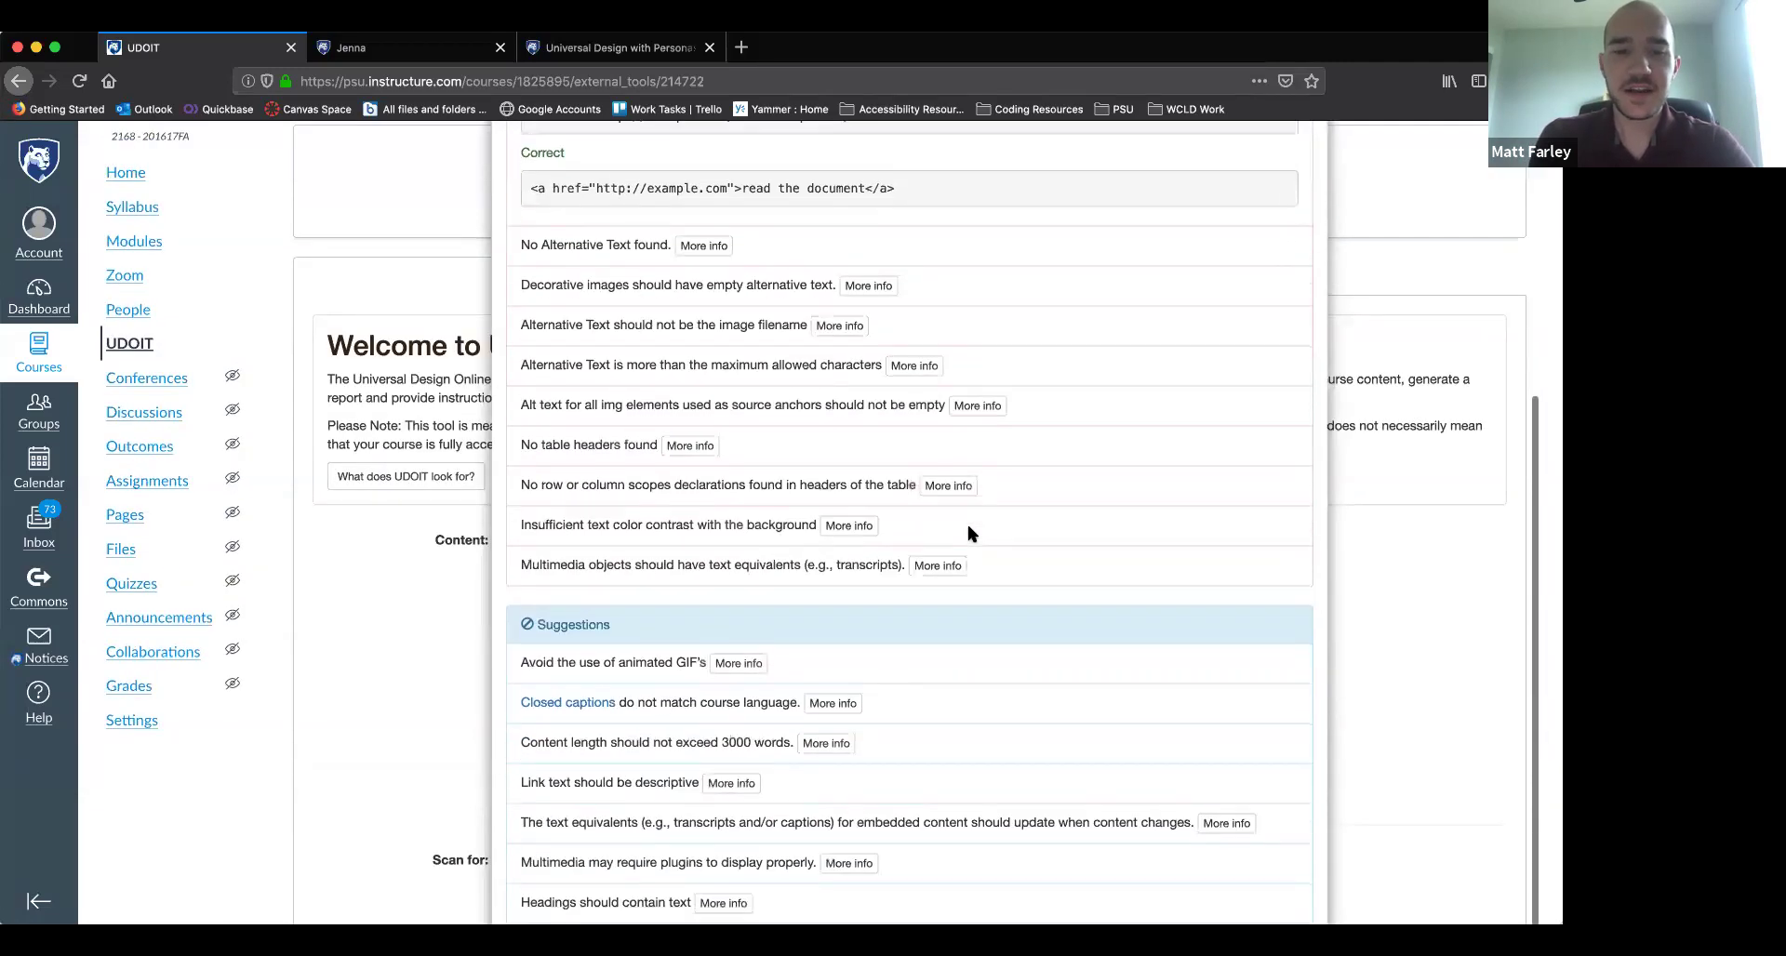
pyautogui.scroll(-3, 746, 567)
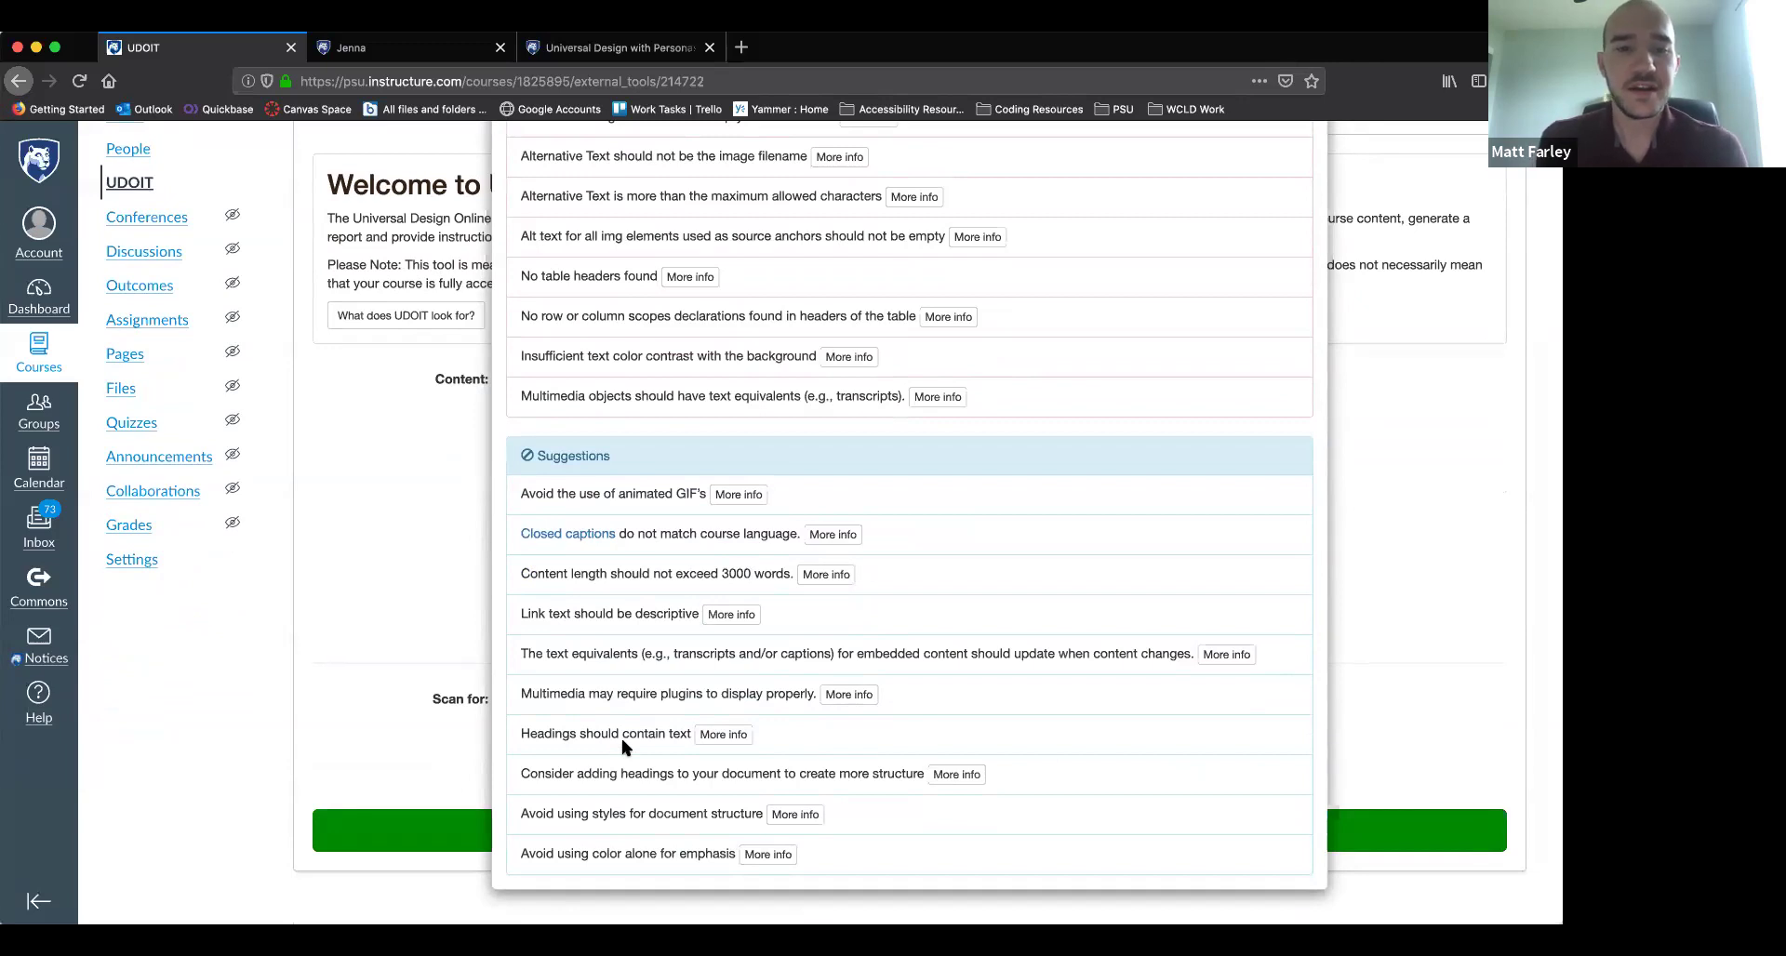
pyautogui.scroll(3, 400, 563)
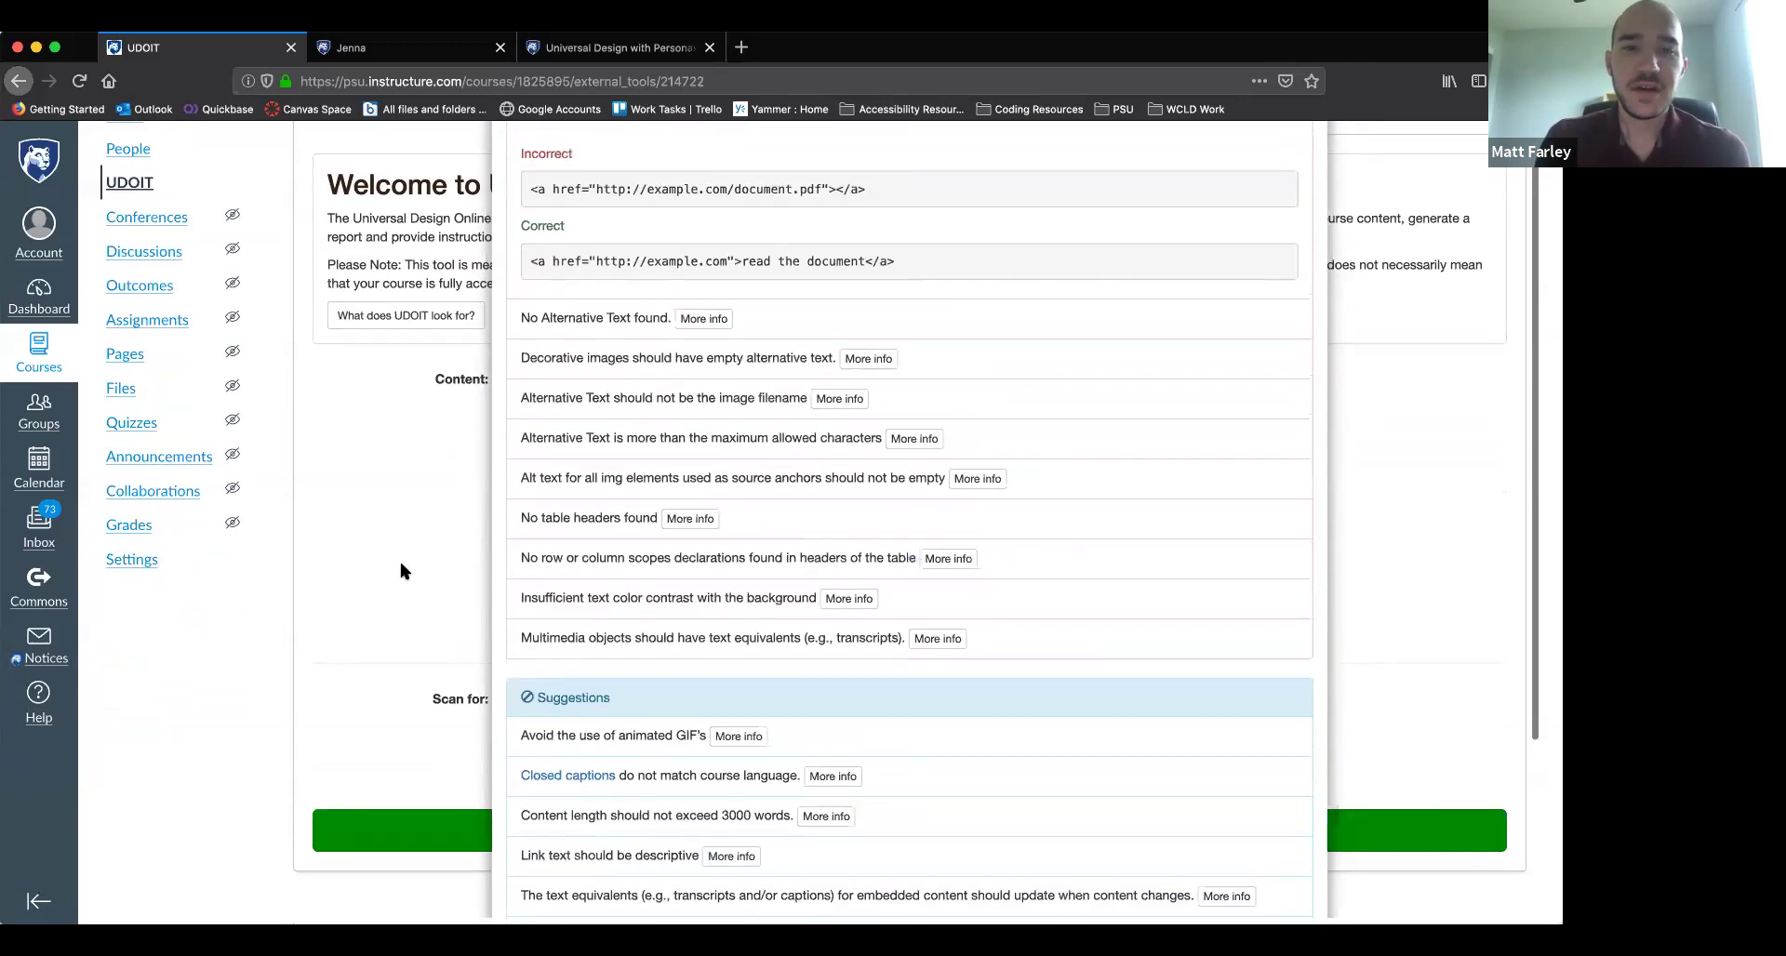
# Close the issue list, exclude unpublished content, and limit the scan's content types to Pages only
pyautogui.click(402, 565)
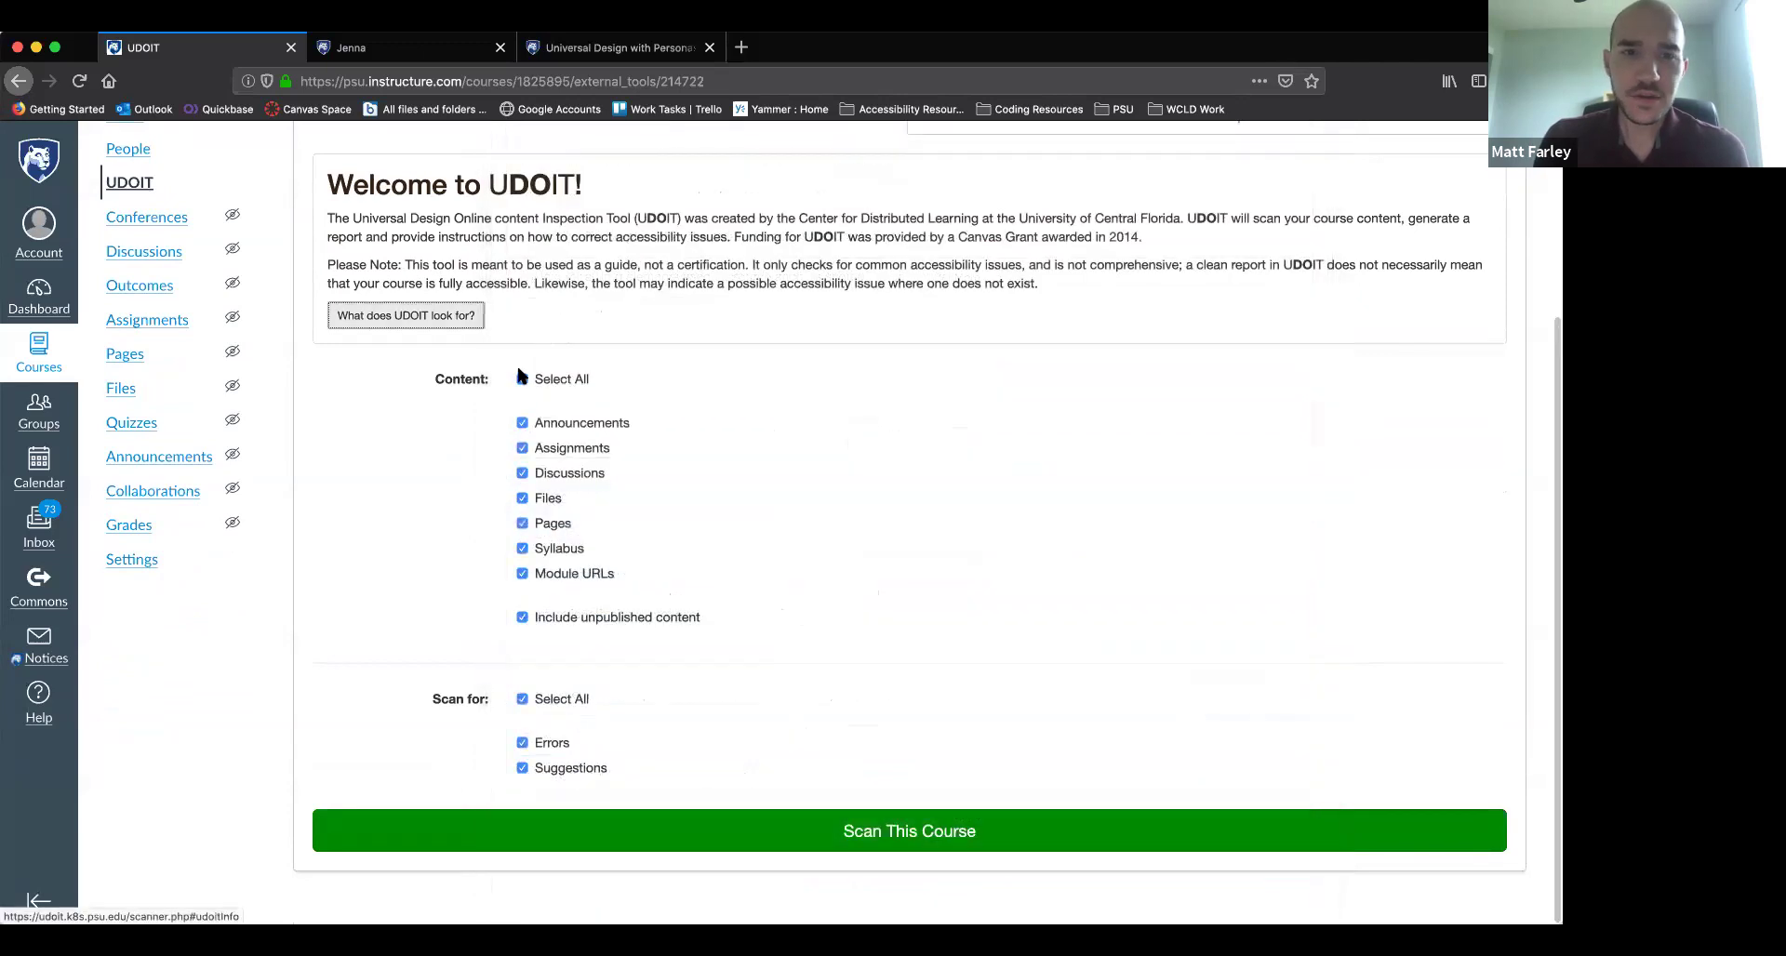
pyautogui.scroll(1, 510, 376)
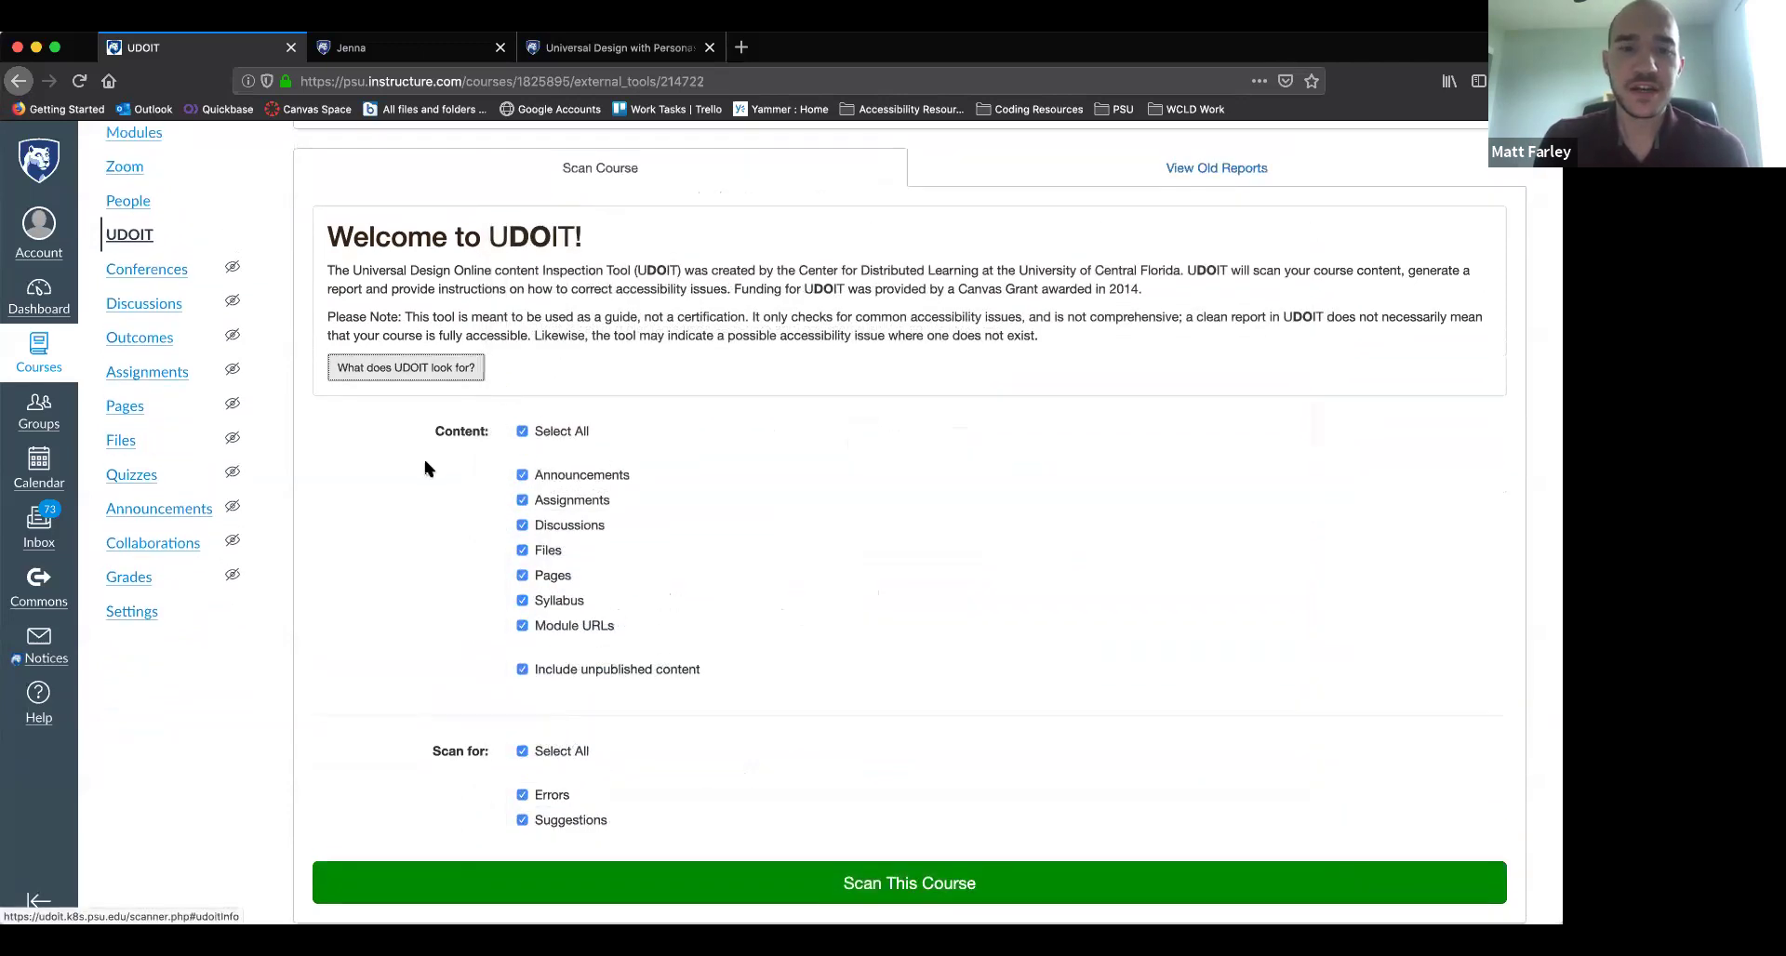
pyautogui.scroll(-1, 426, 466)
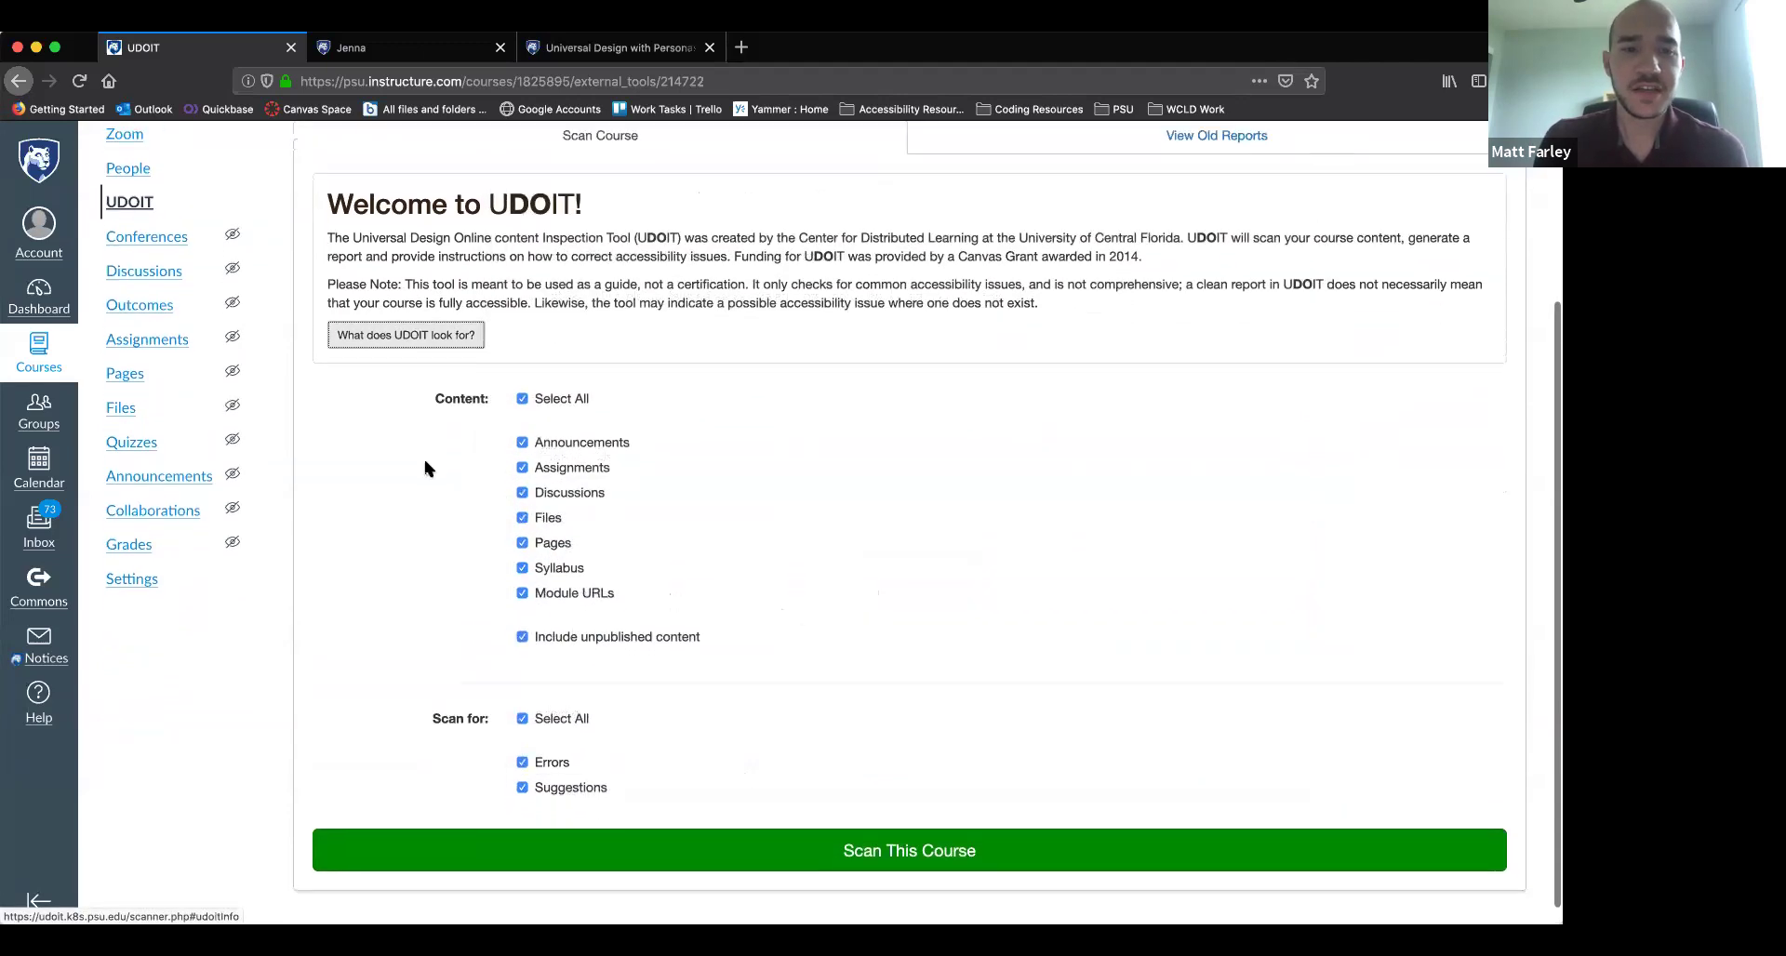
pyautogui.click(522, 639)
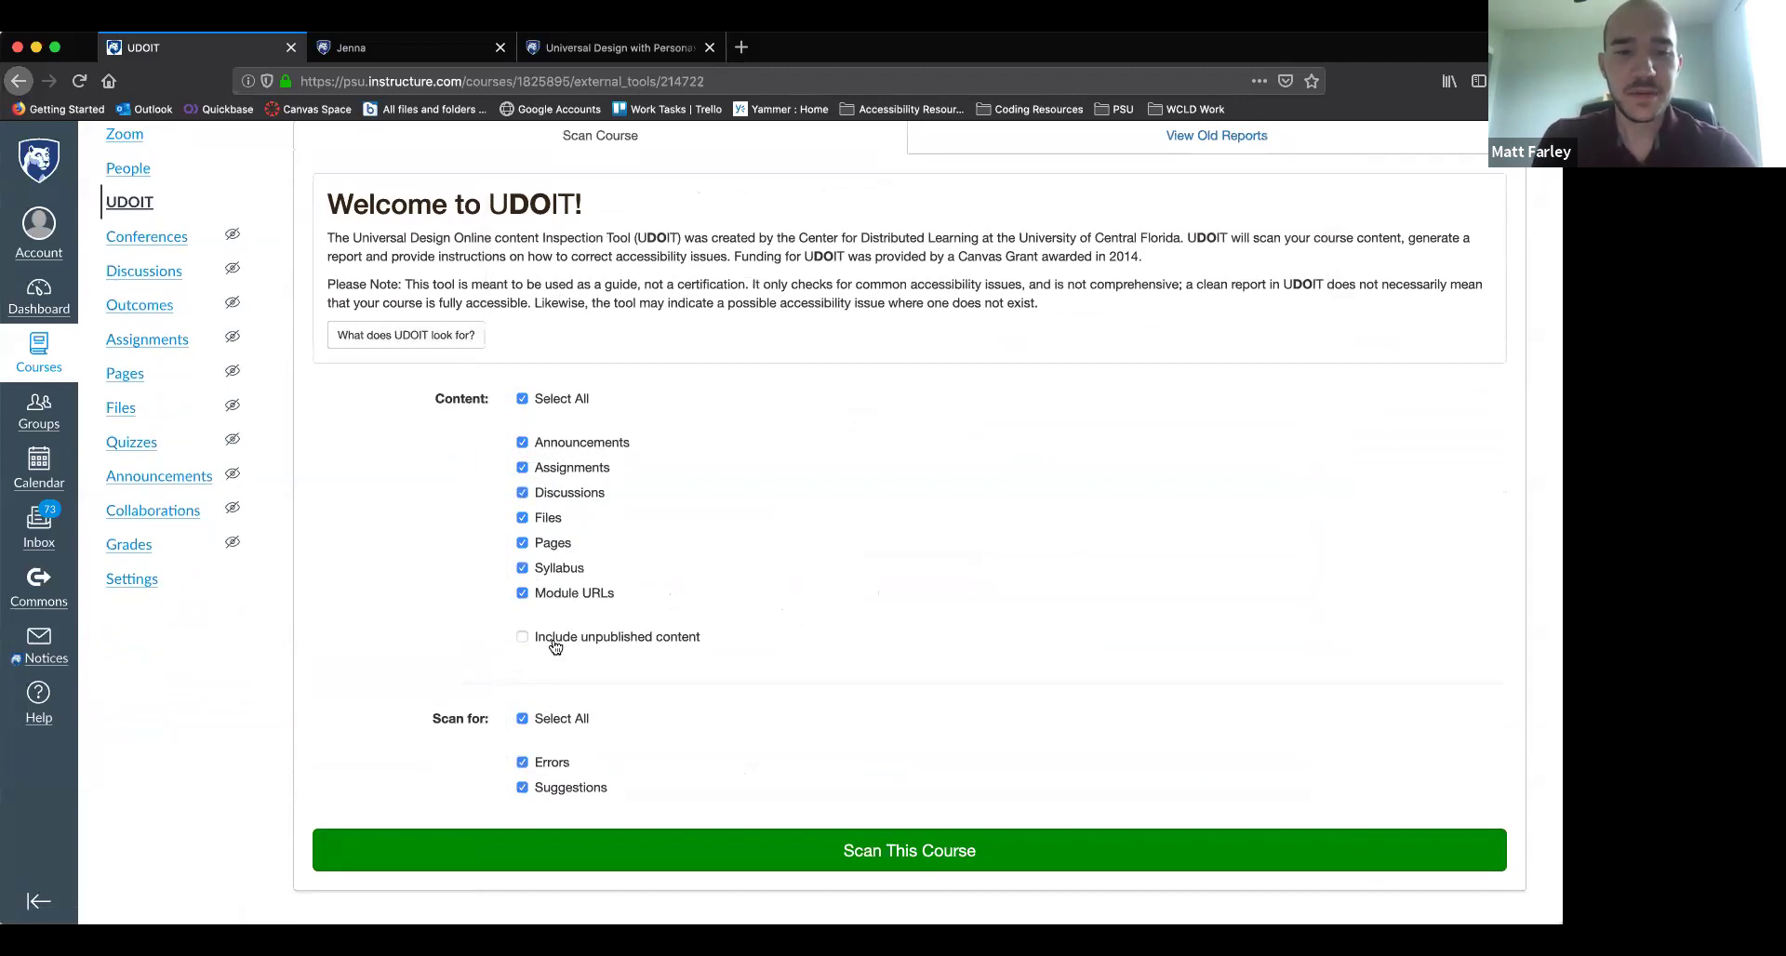
pyautogui.scroll(-1, 410, 583)
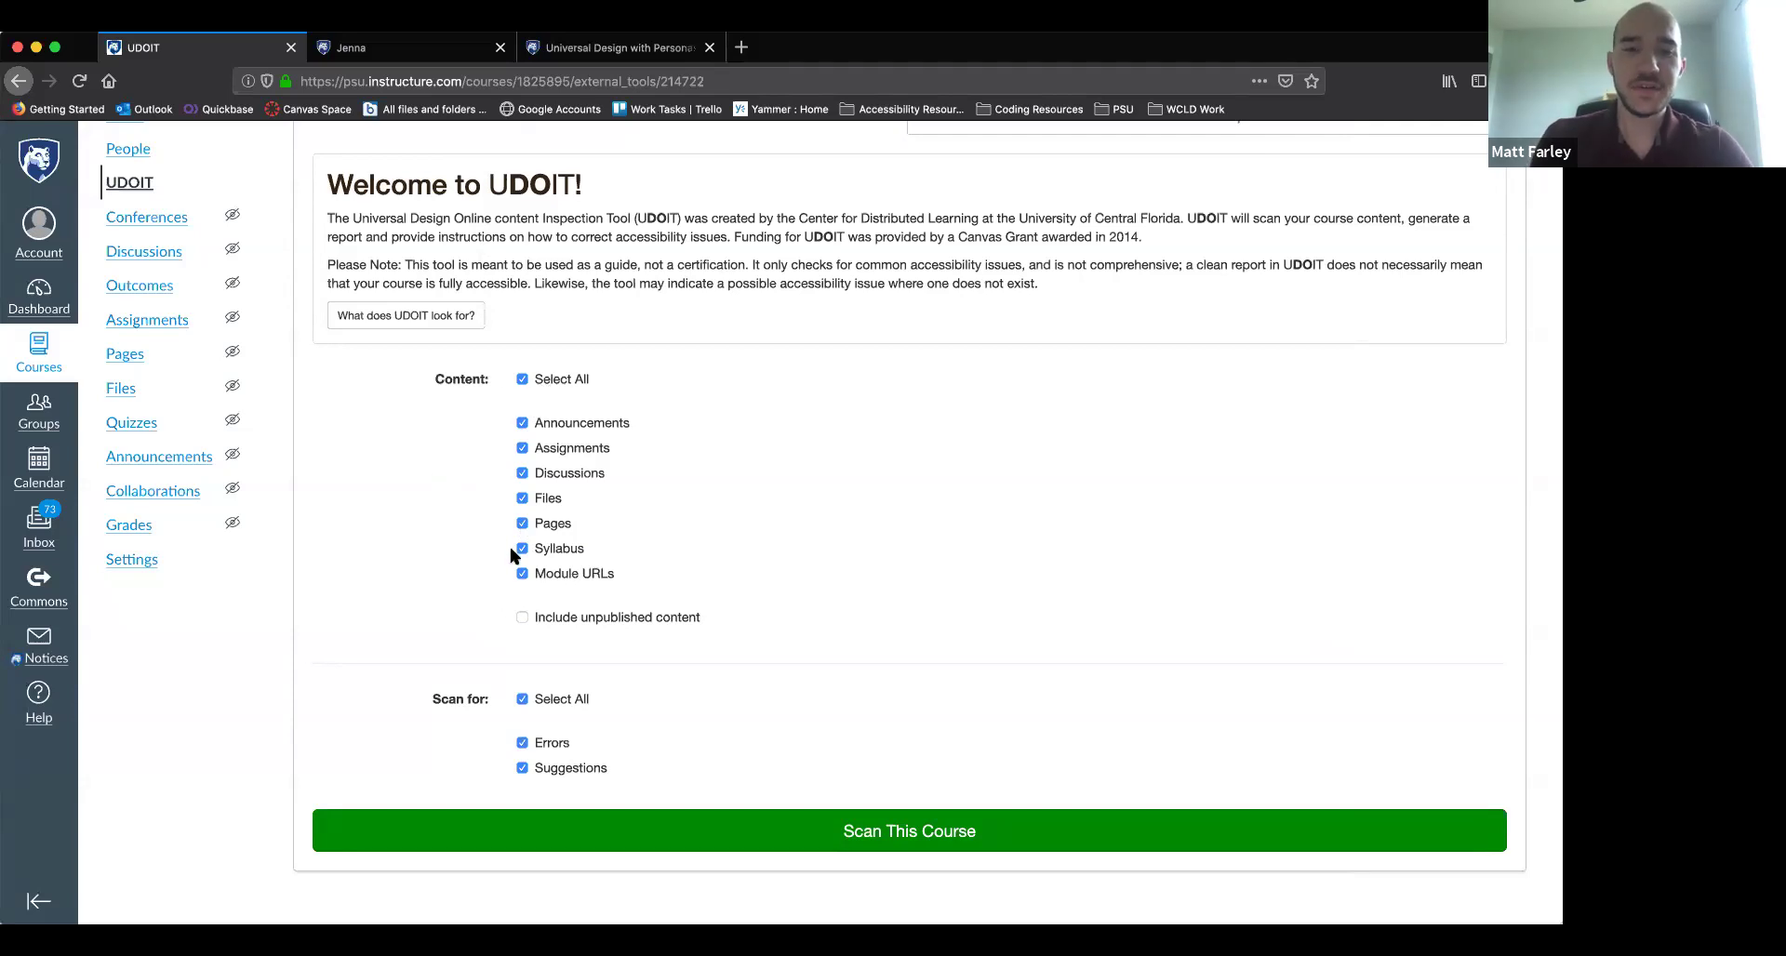
pyautogui.click(522, 380)
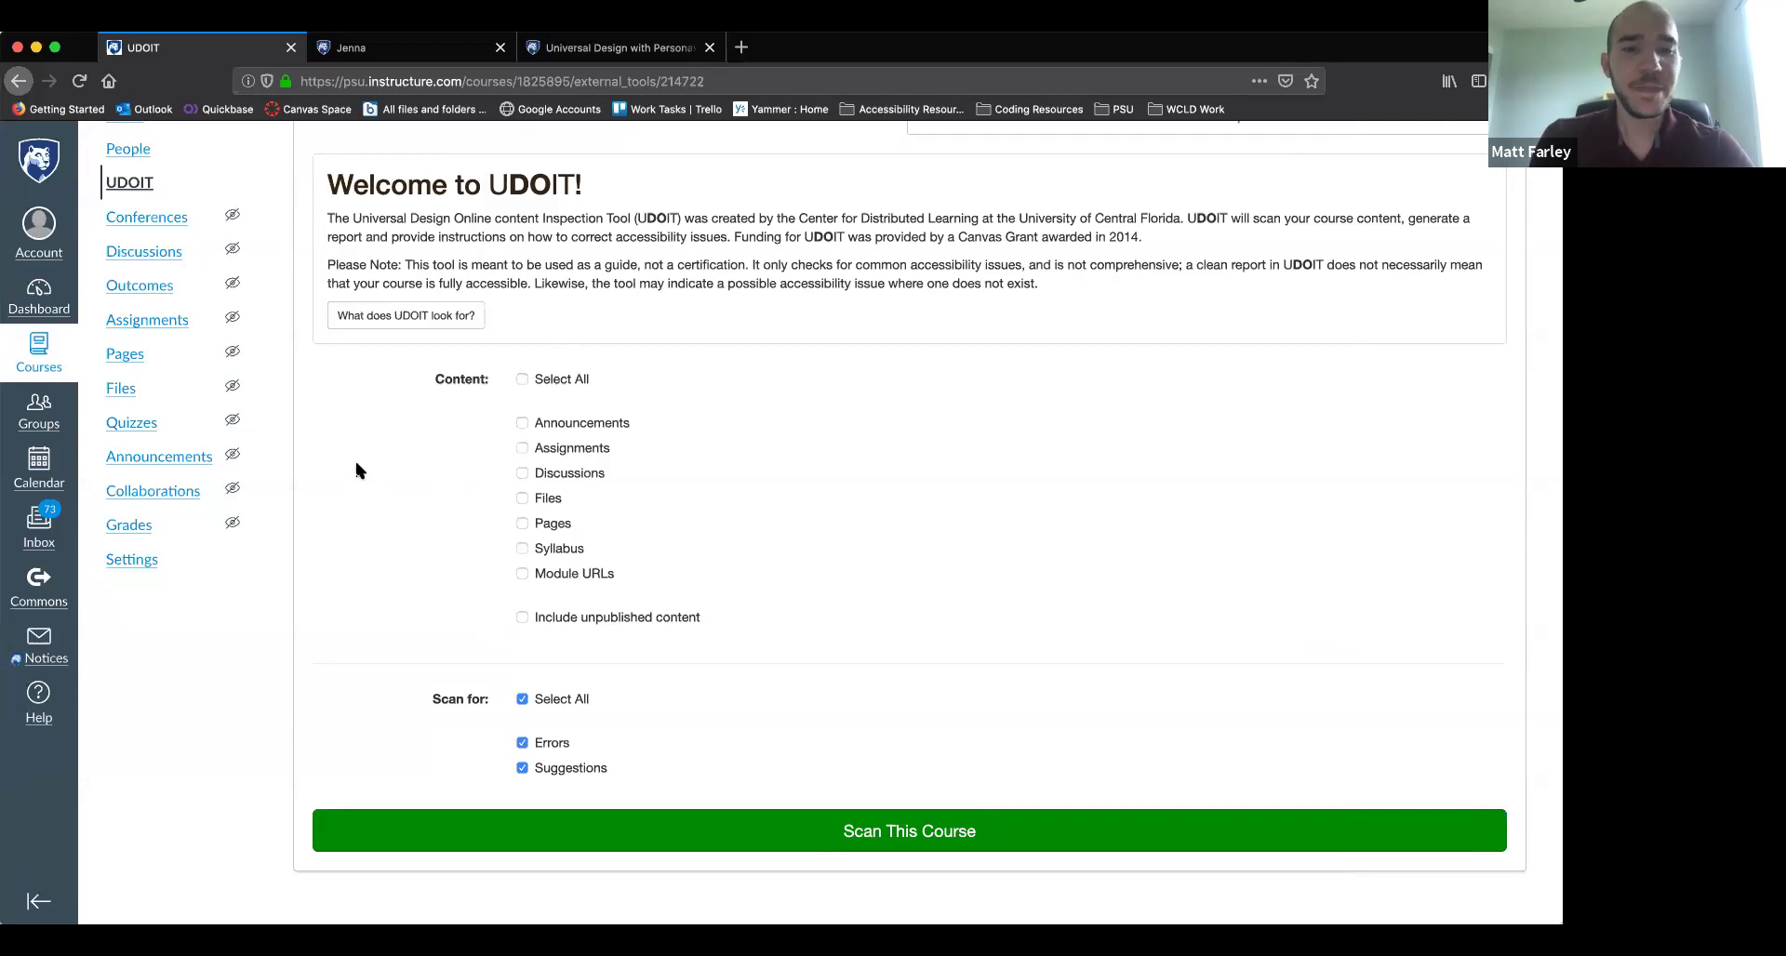
pyautogui.click(522, 523)
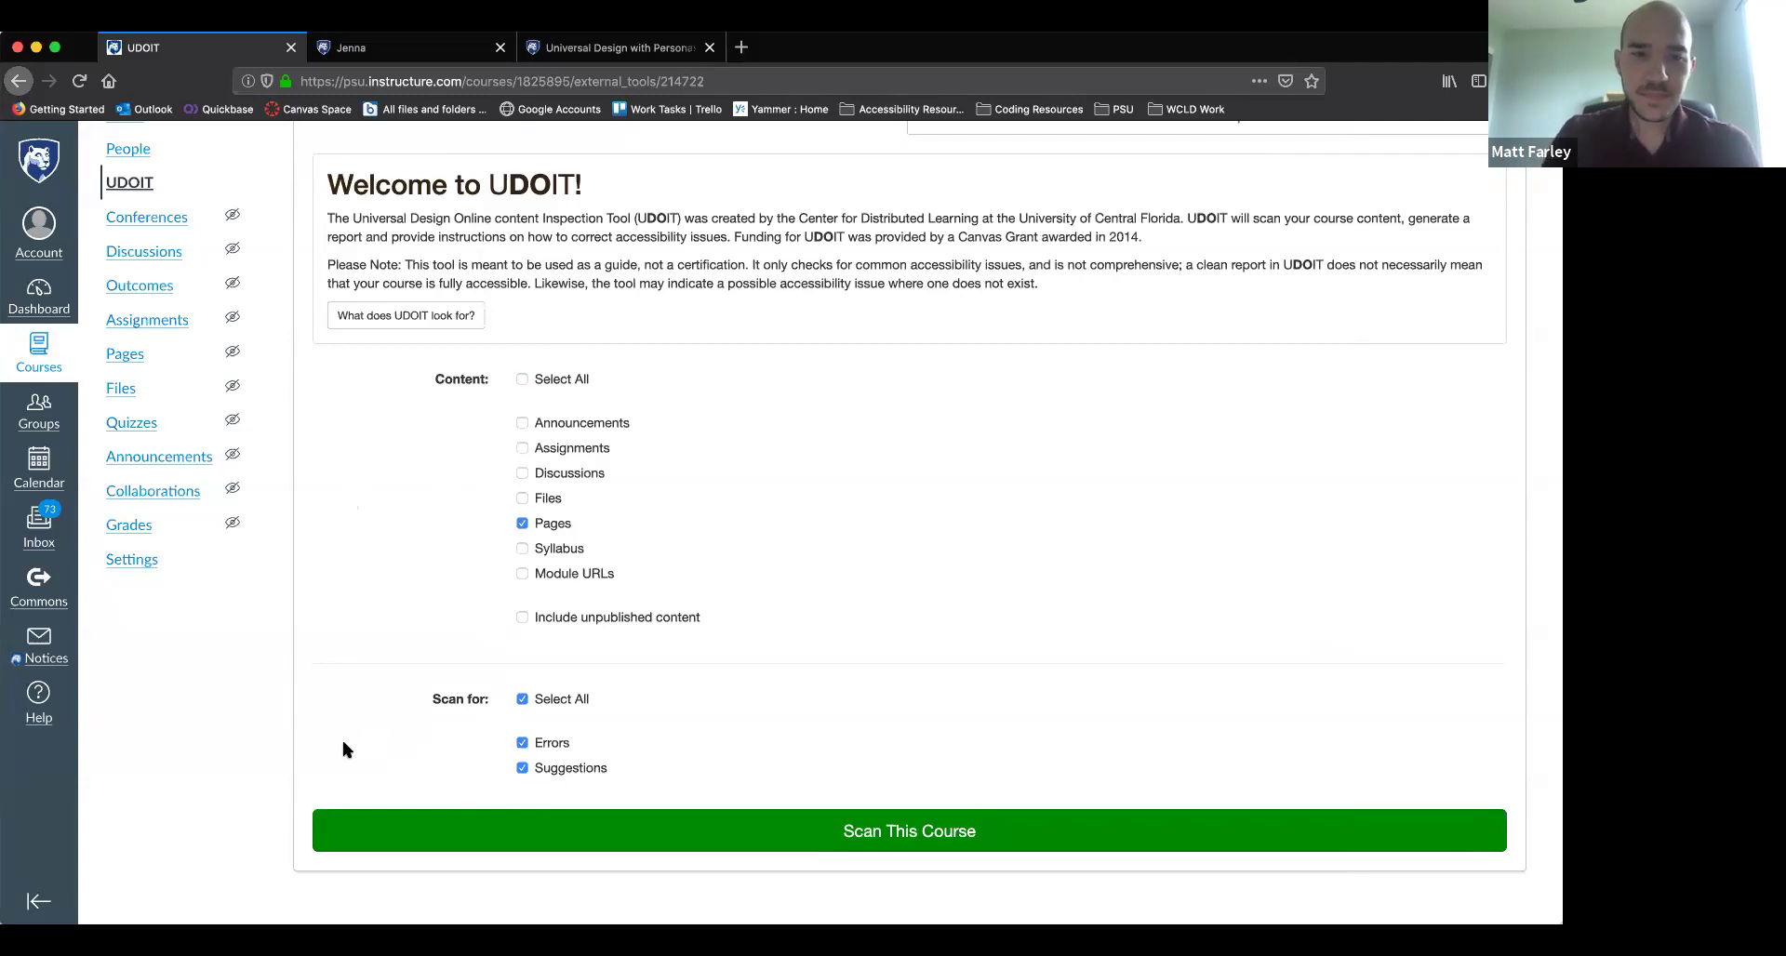
pyautogui.scroll(2, 710, 442)
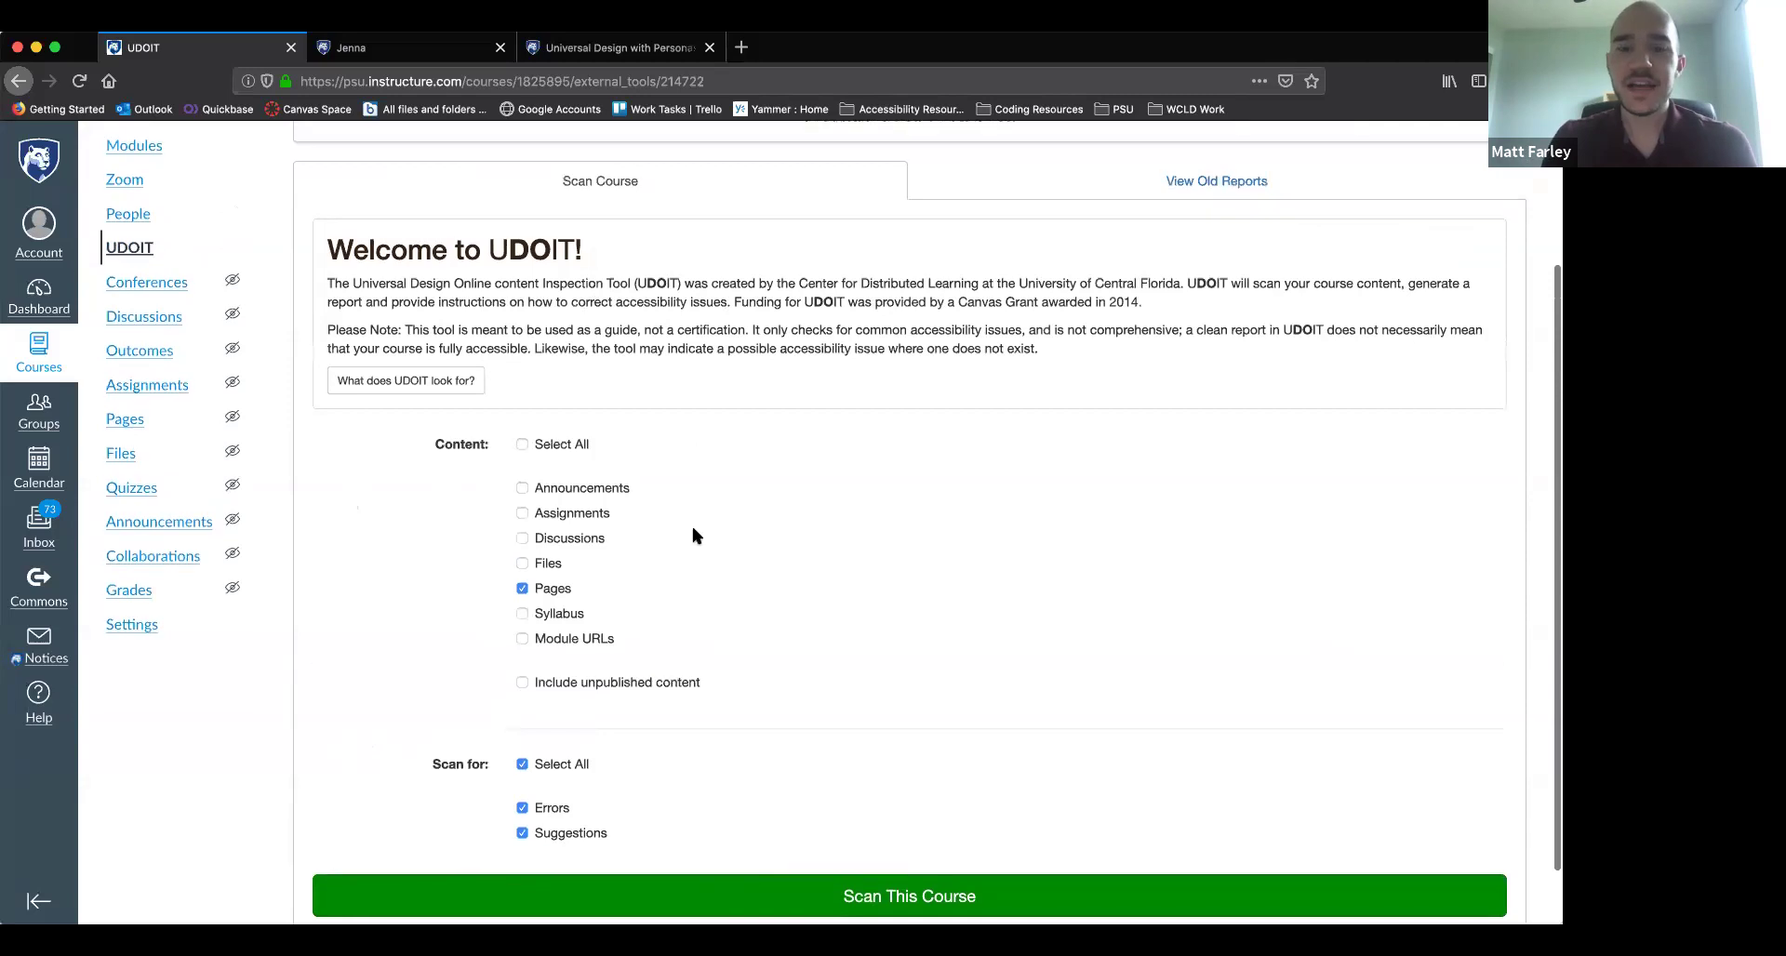
# Open View Old Reports and review the saved reports, latest June 24, 2020 with 7 errors, 13 suggestions
pyautogui.scroll(-1, 693, 535)
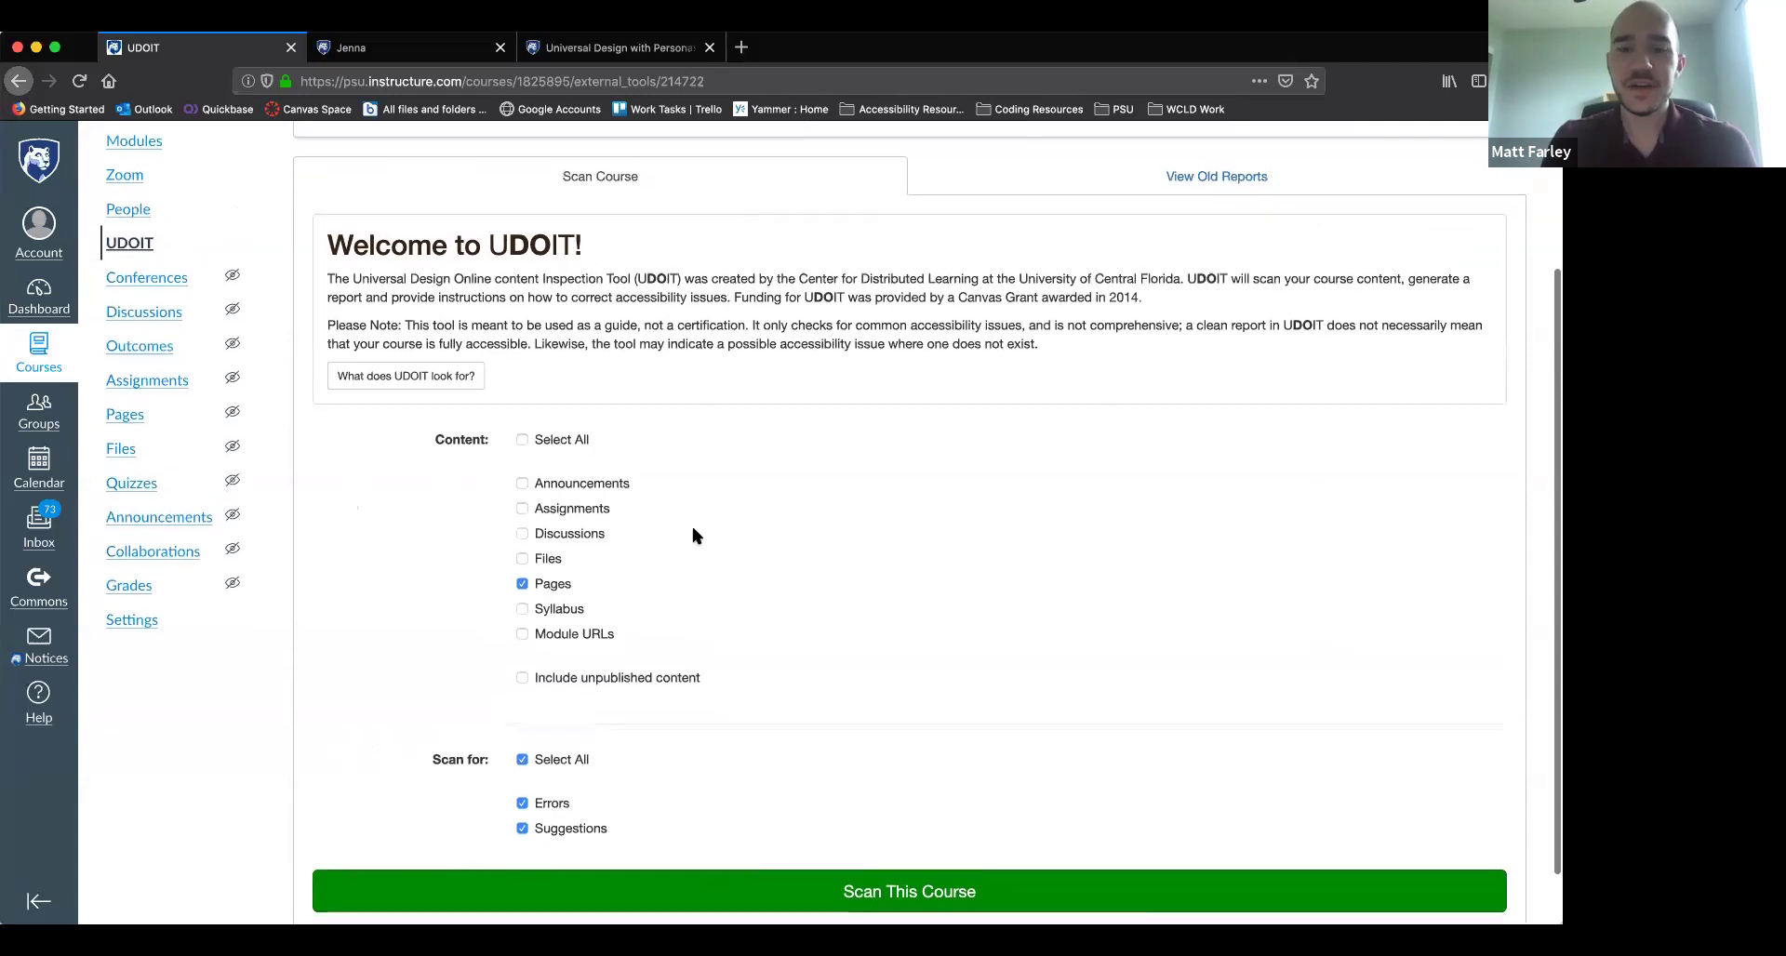
pyautogui.click(1195, 175)
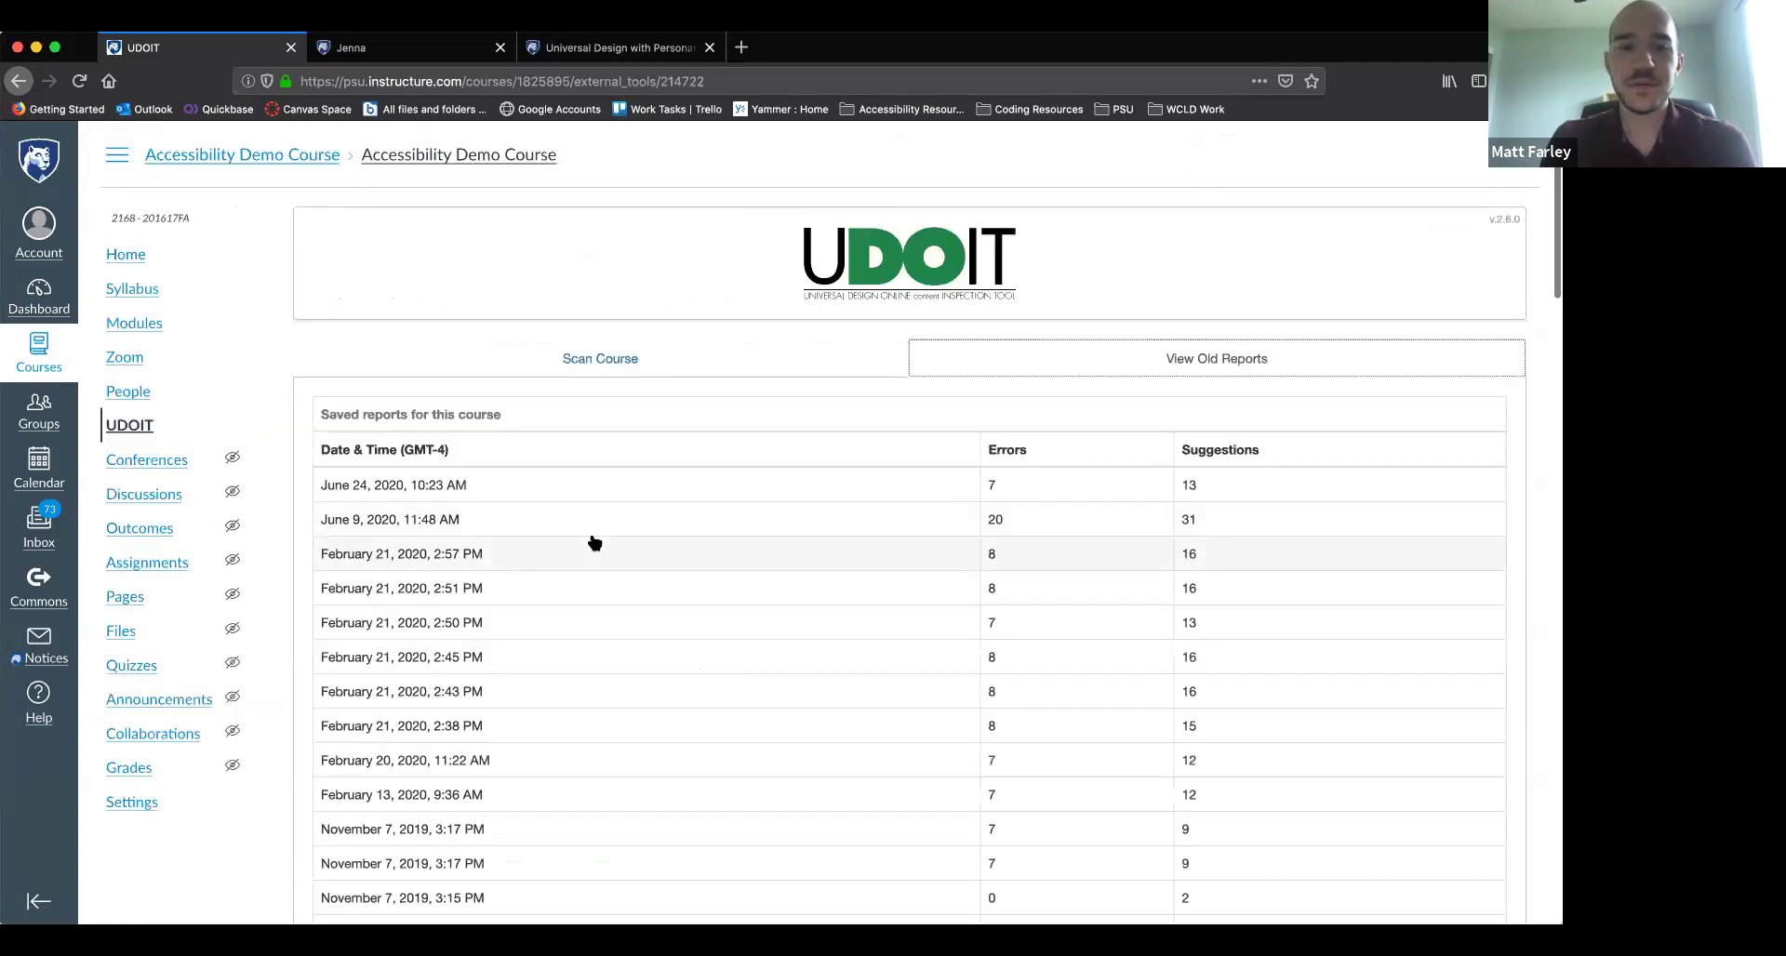
pyautogui.scroll(-5, 544, 602)
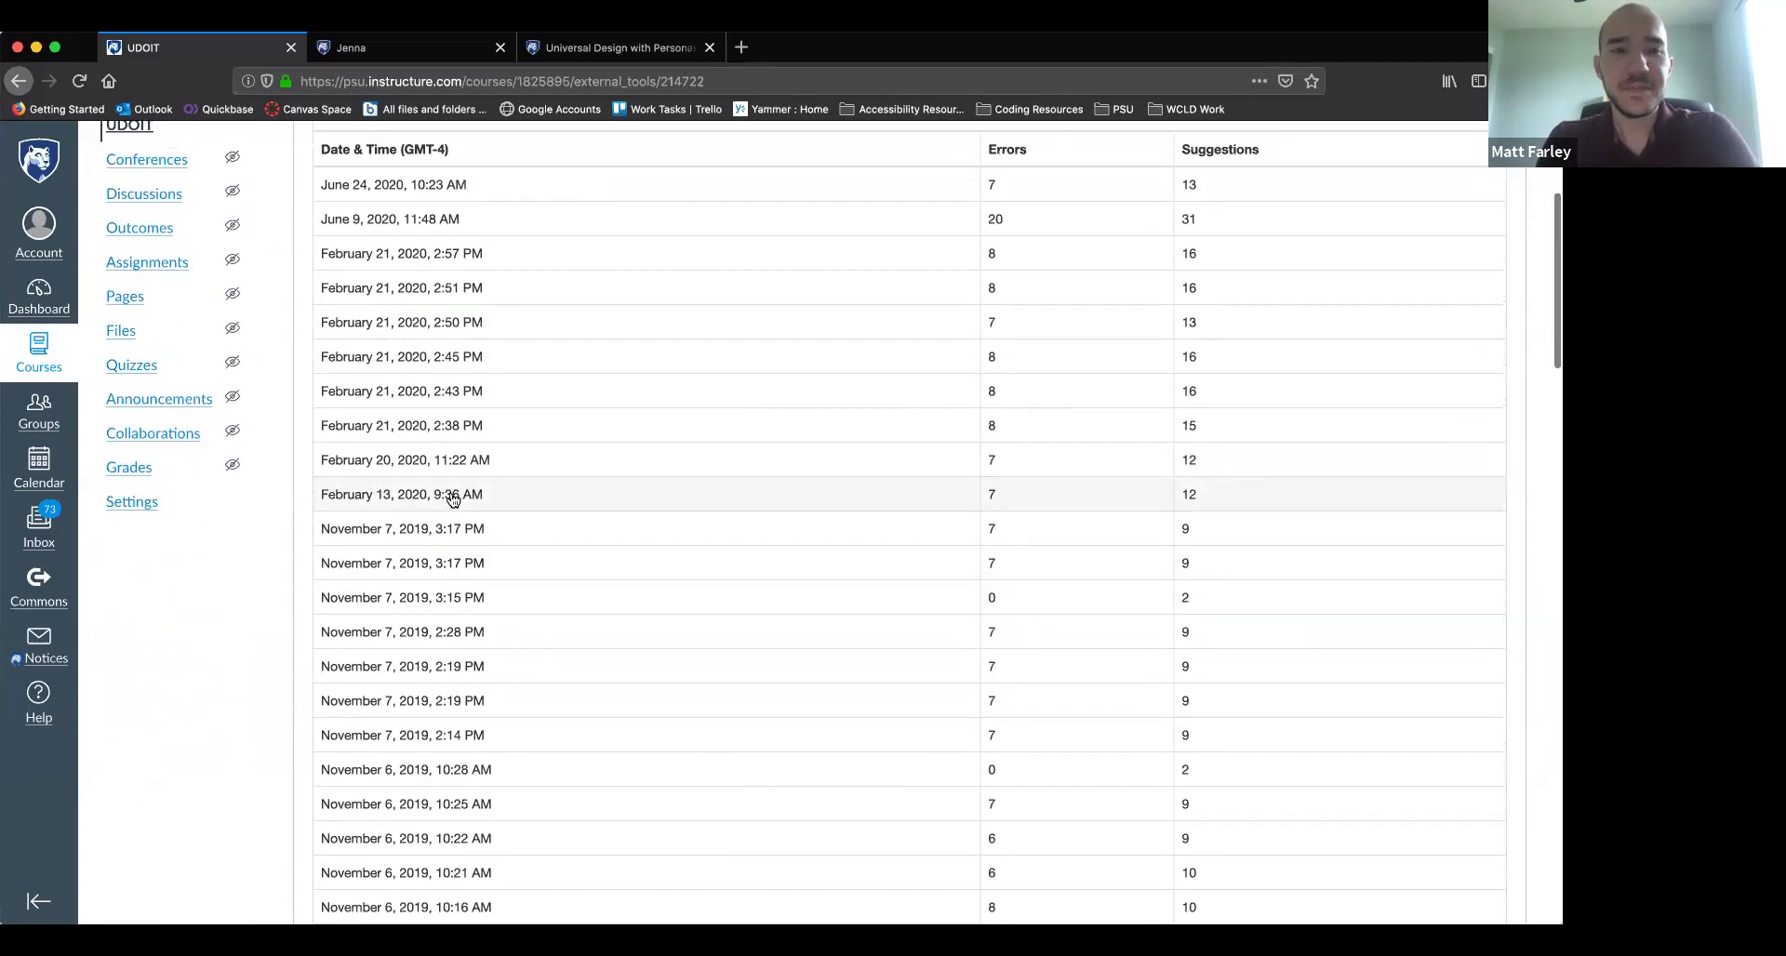
pyautogui.scroll(-3, 392, 769)
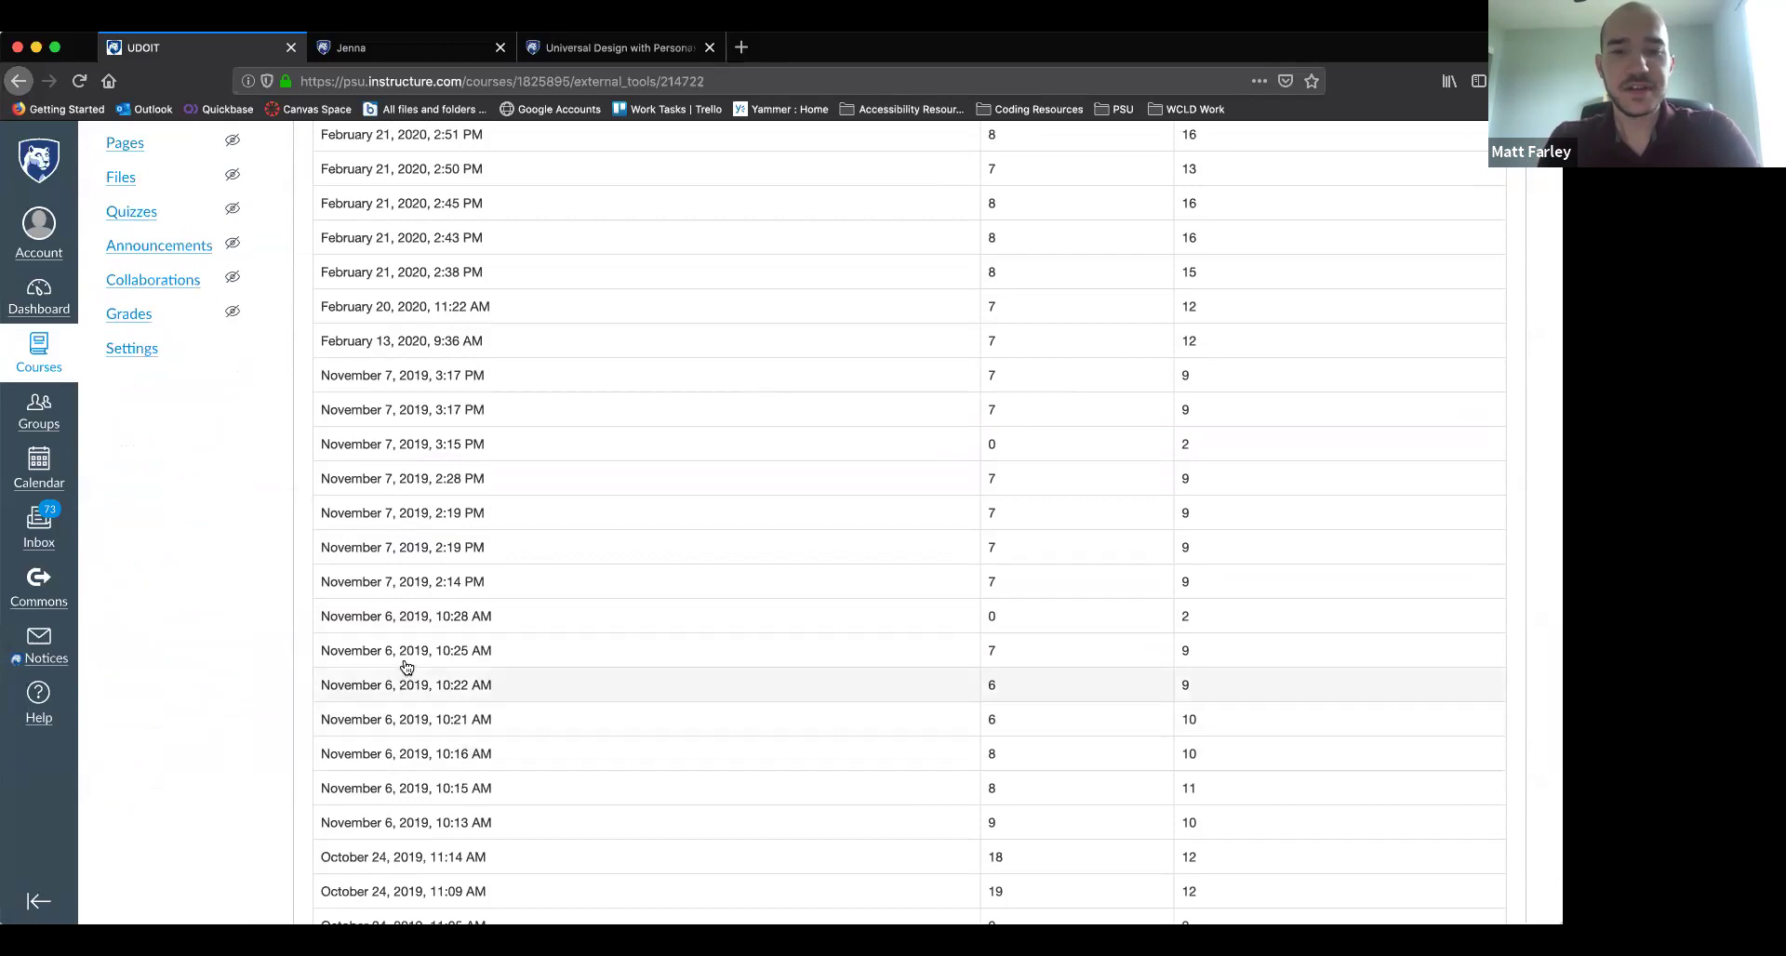
pyautogui.scroll(-1, 407, 616)
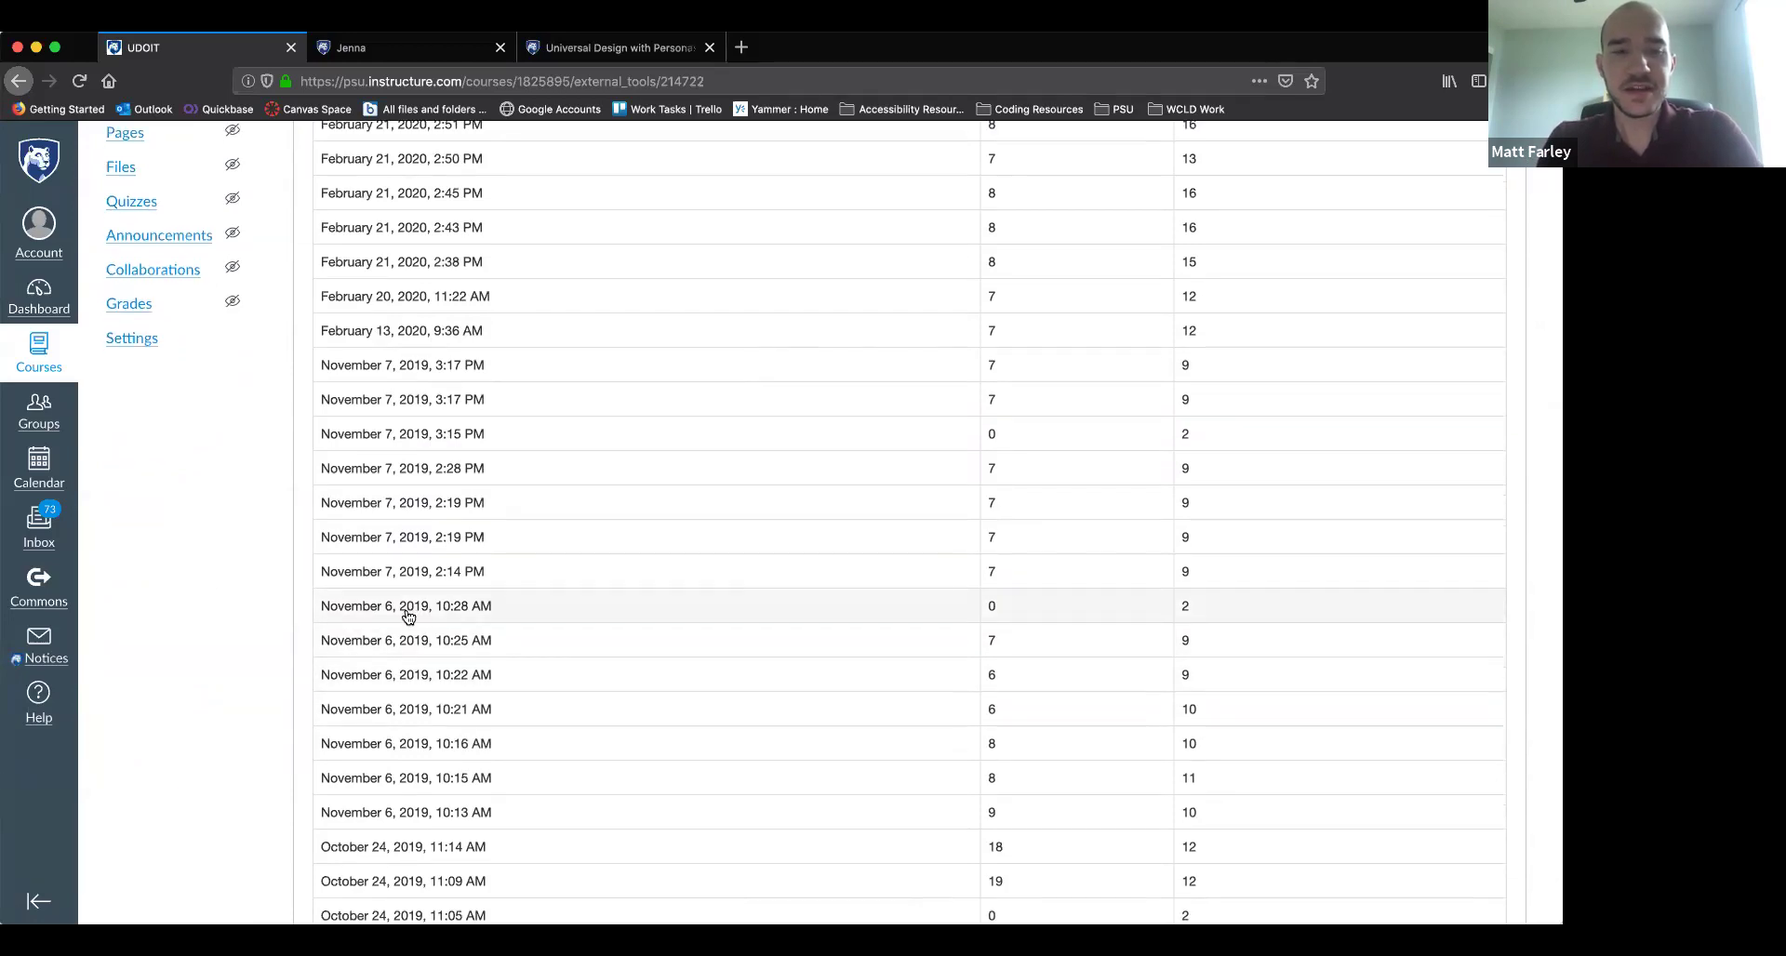
pyautogui.scroll(-1, 407, 616)
pyautogui.scroll(5, 407, 616)
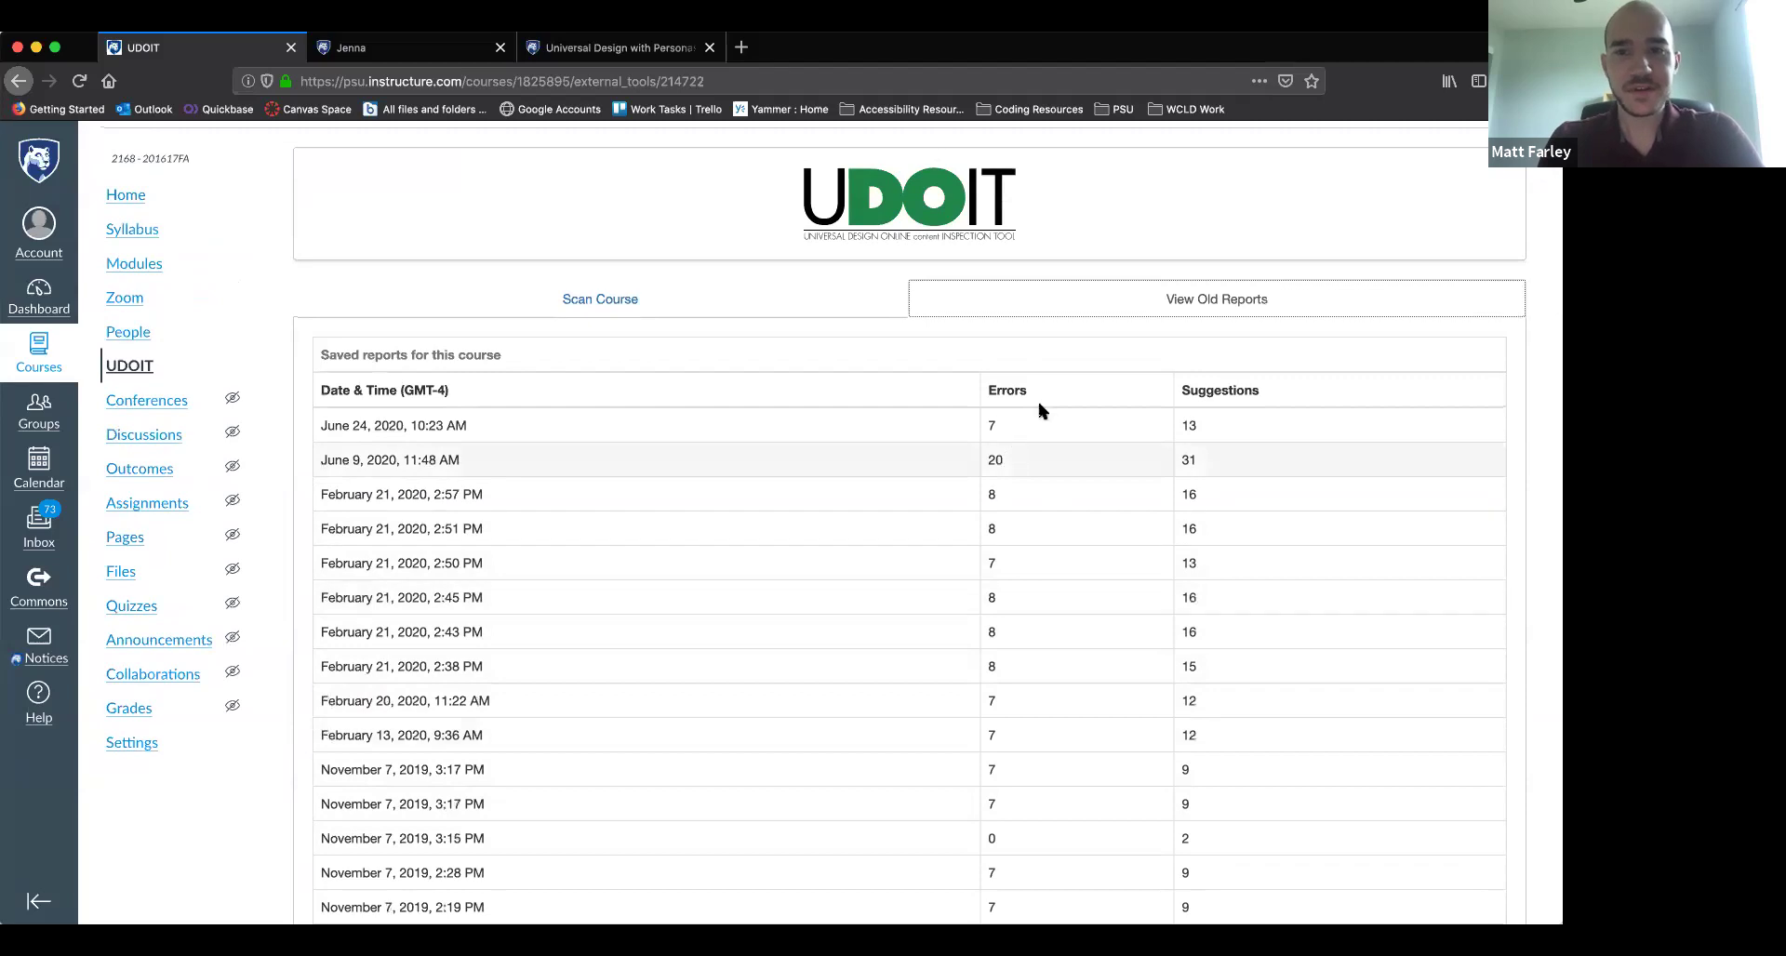
# Scan the Accessibility Demo Course with UDOIT and review the summary of 7 errors and 13 suggestions
pyautogui.click(616, 304)
pyautogui.scroll(-4, 336, 555)
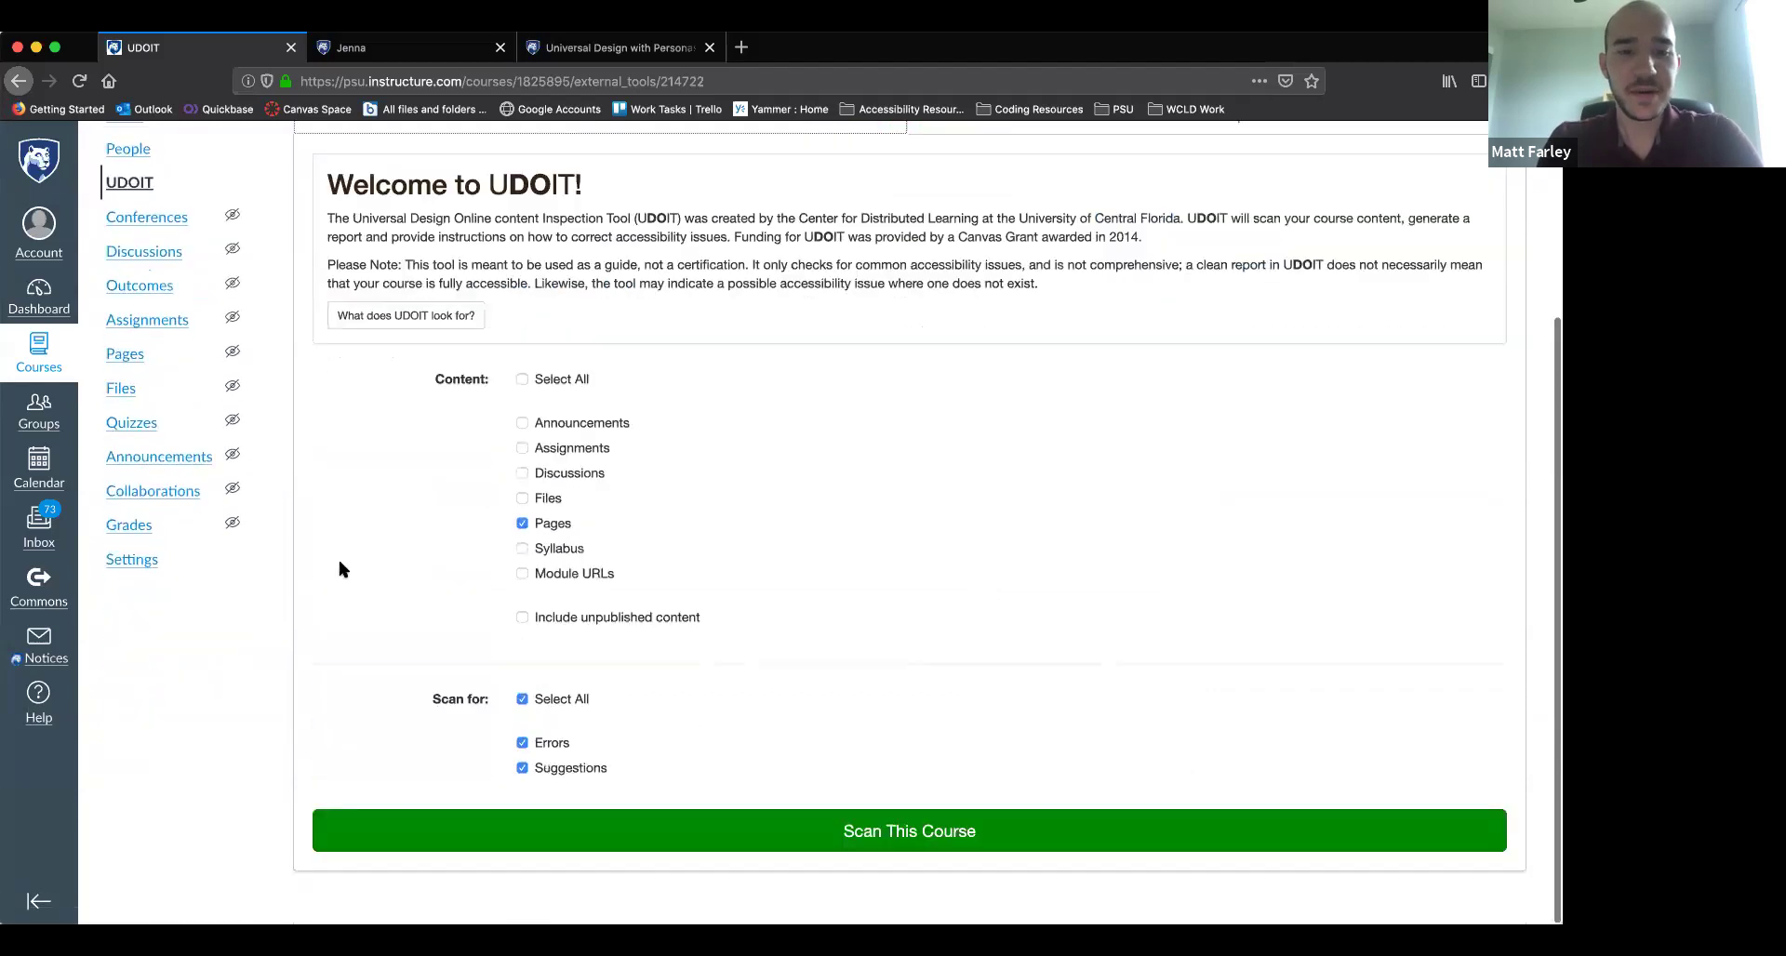
pyautogui.click(884, 837)
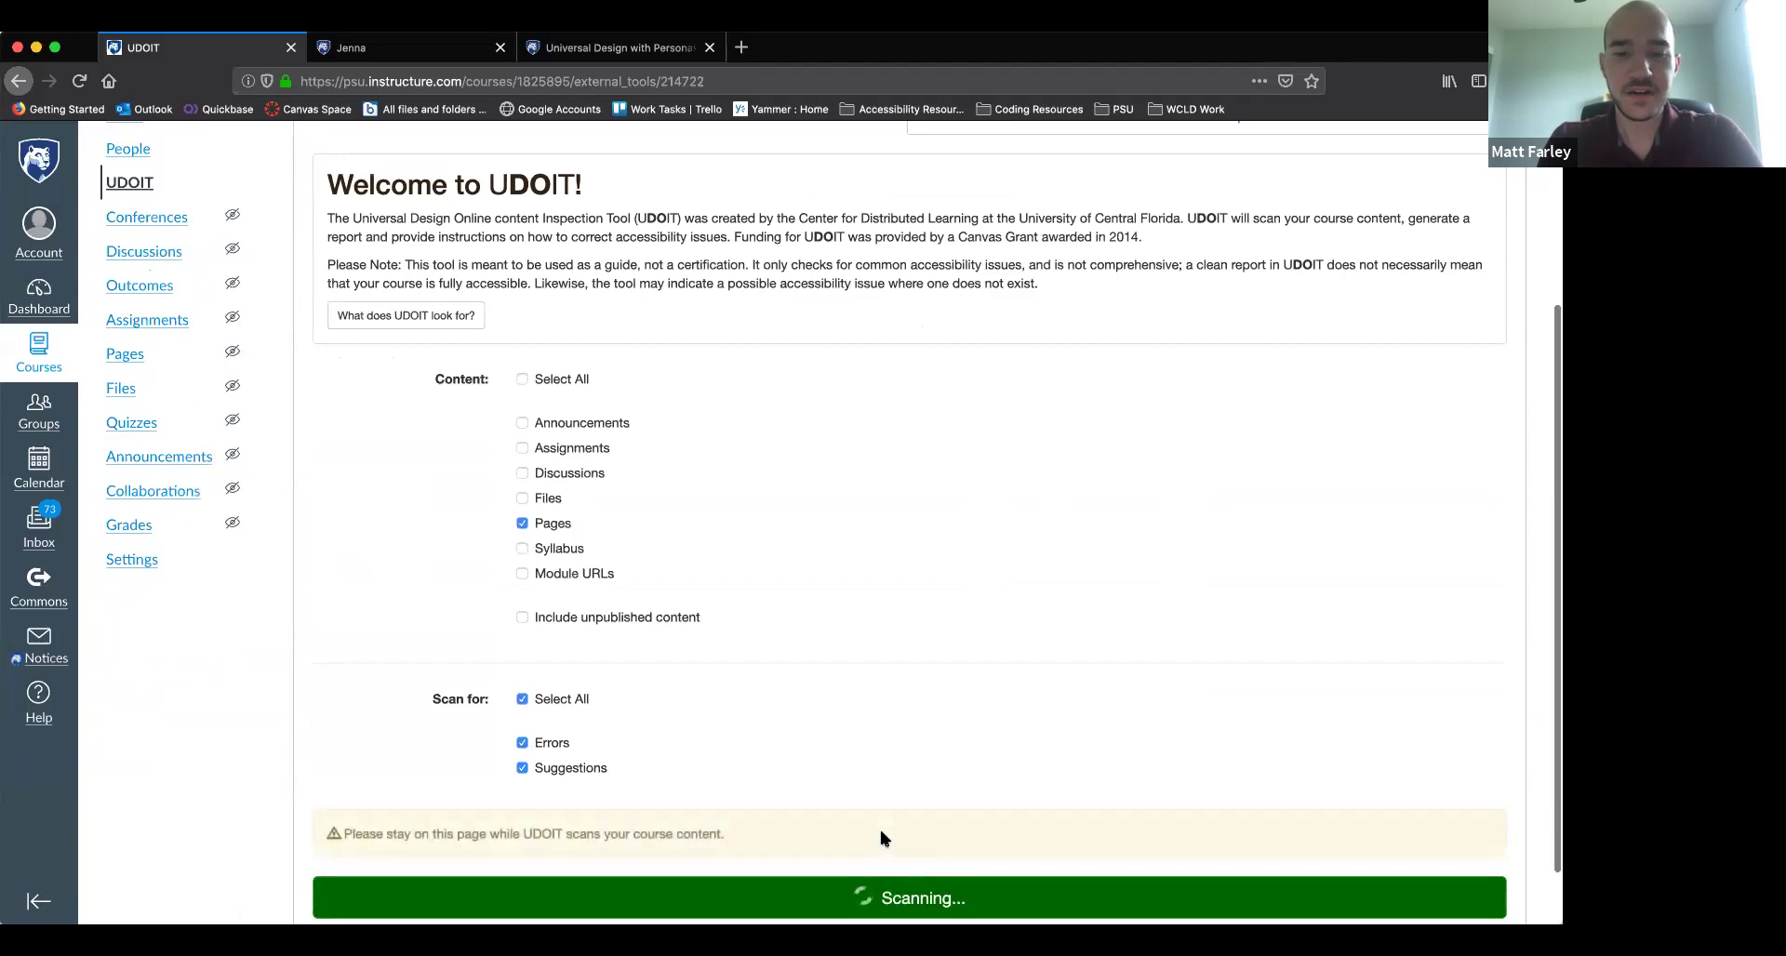
pyautogui.scroll(-1, 887, 801)
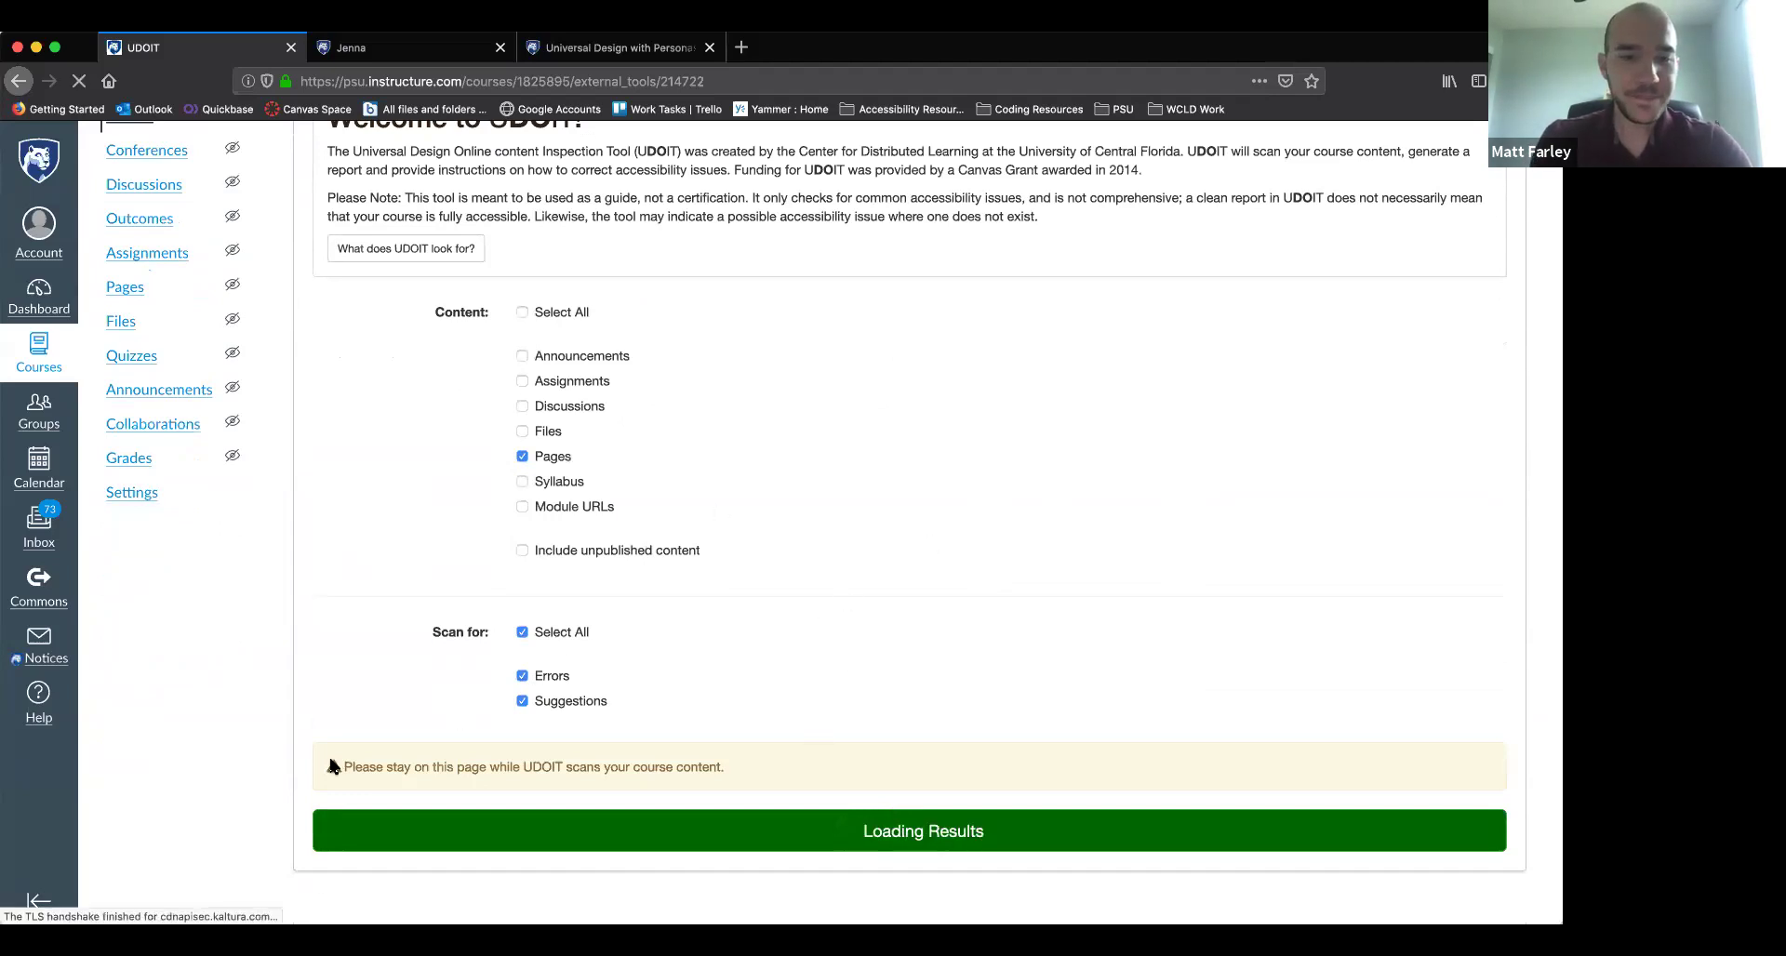
pyautogui.scroll(-1, 529, 738)
pyautogui.scroll(-5, 530, 739)
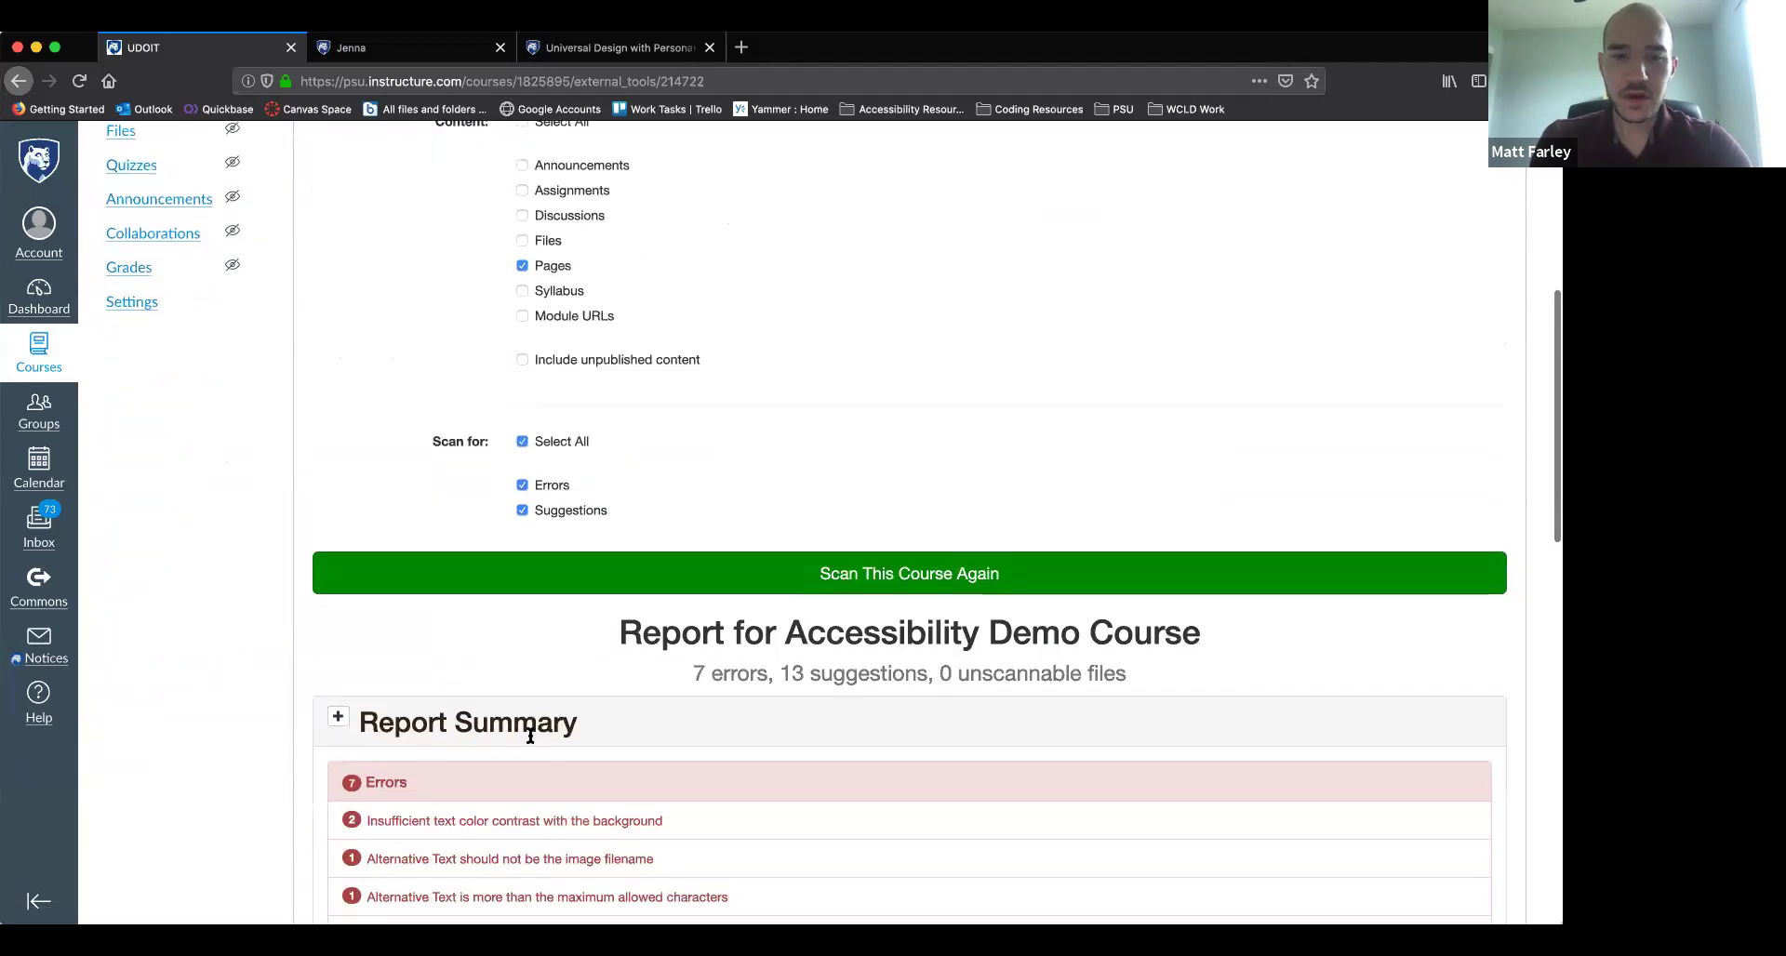
pyautogui.scroll(-2, 530, 736)
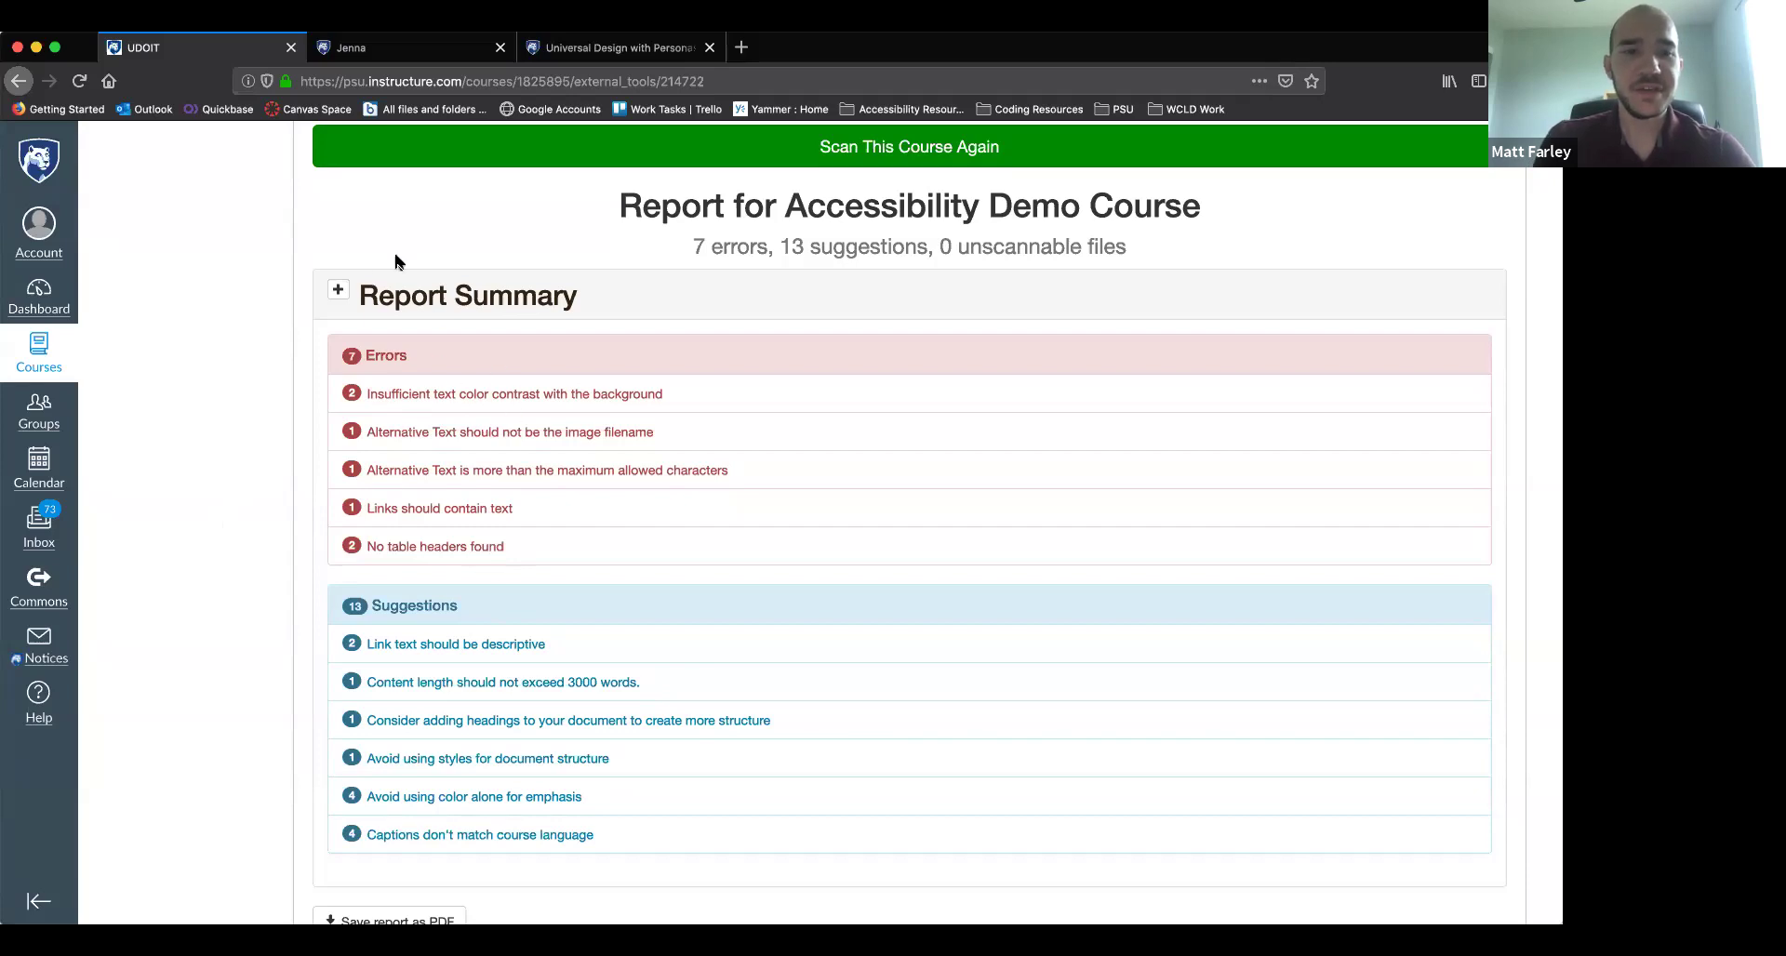
pyautogui.click(338, 289)
pyautogui.click(338, 290)
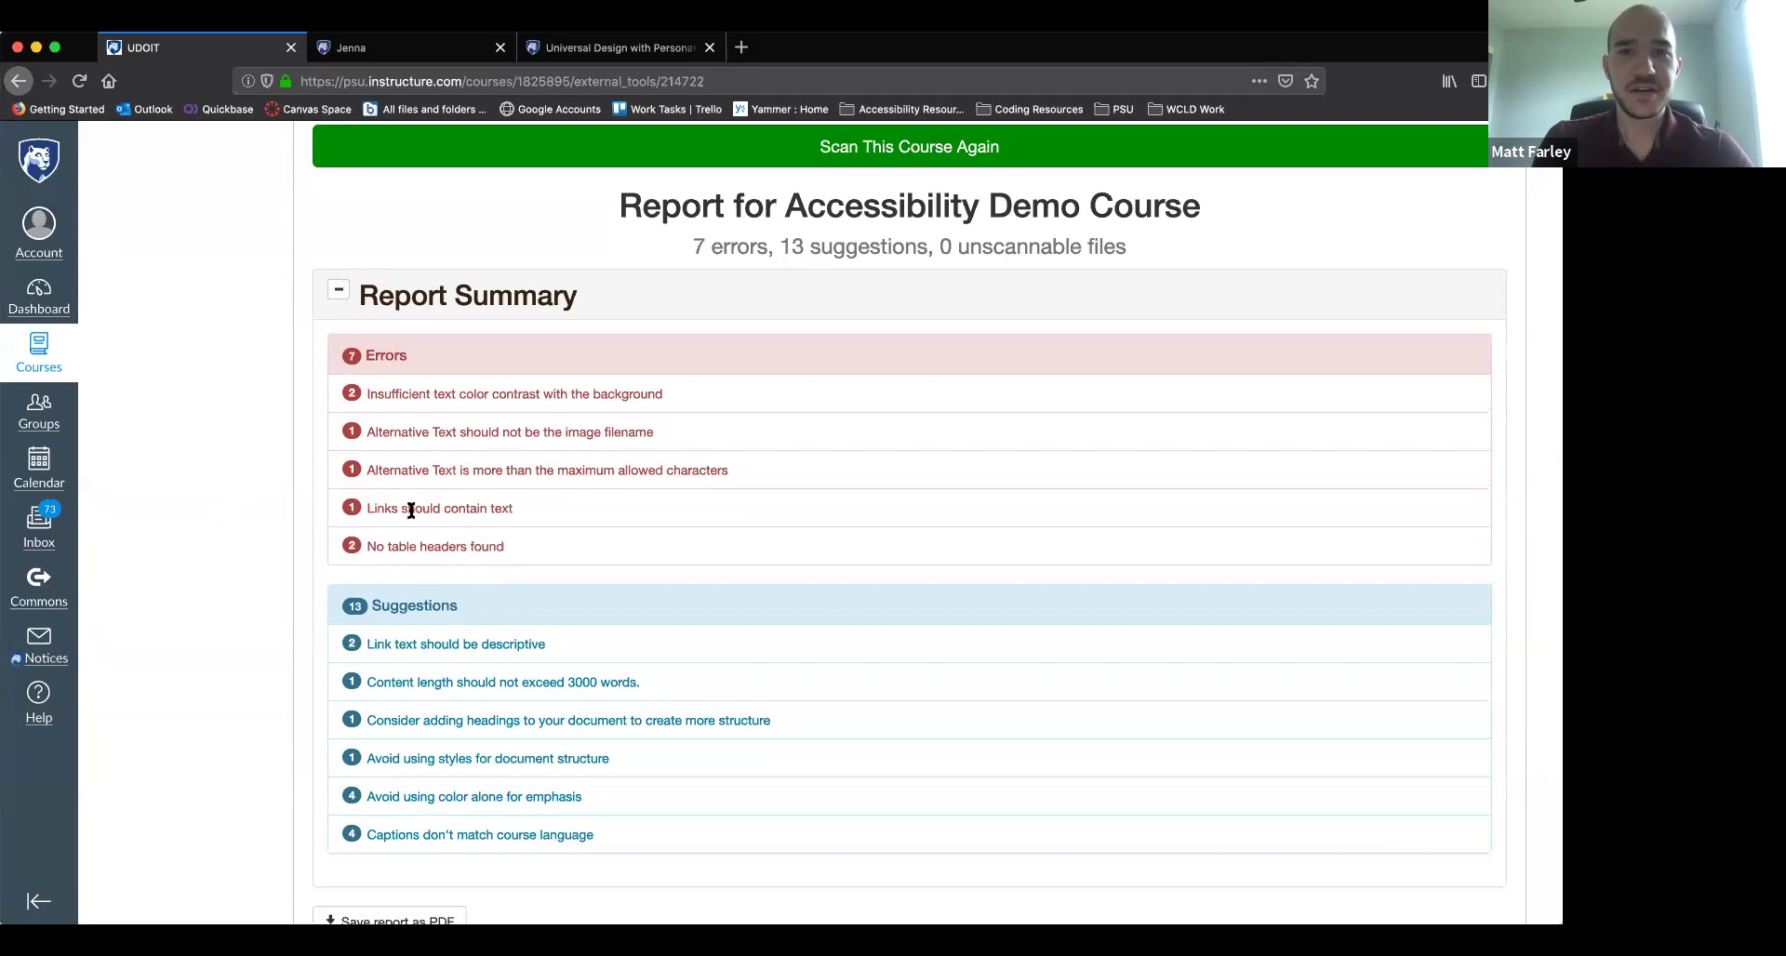
pyautogui.scroll(-5, 518, 561)
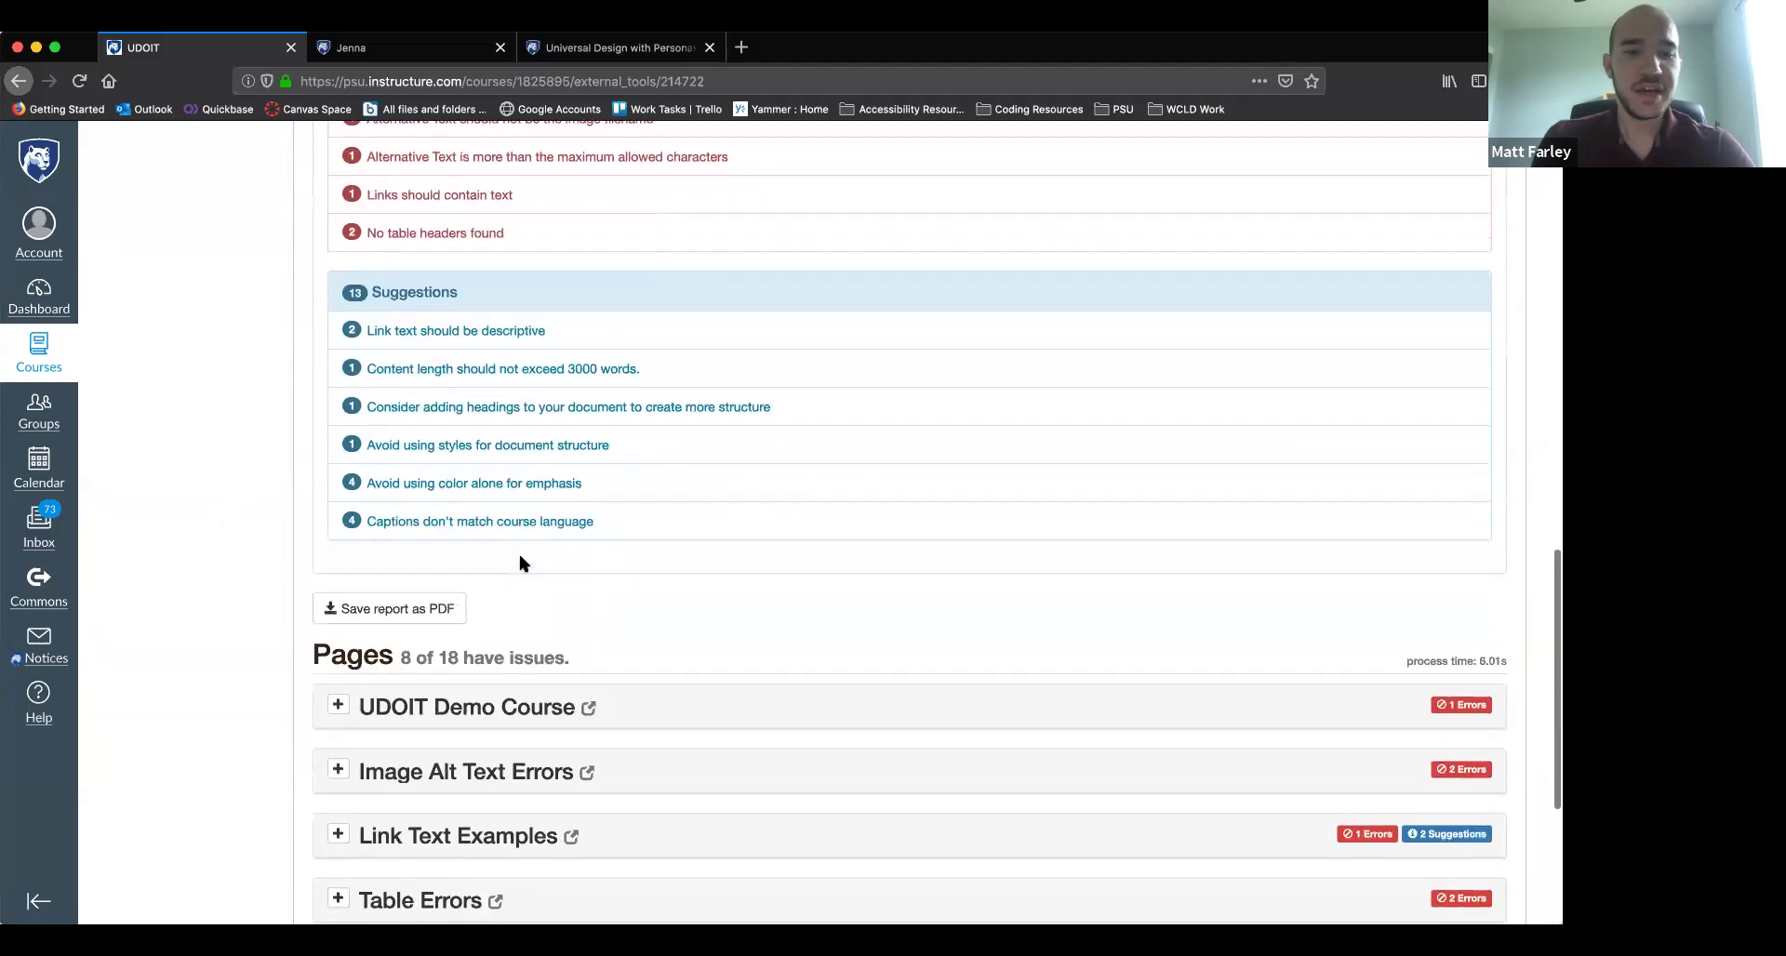
pyautogui.scroll(-3, 521, 561)
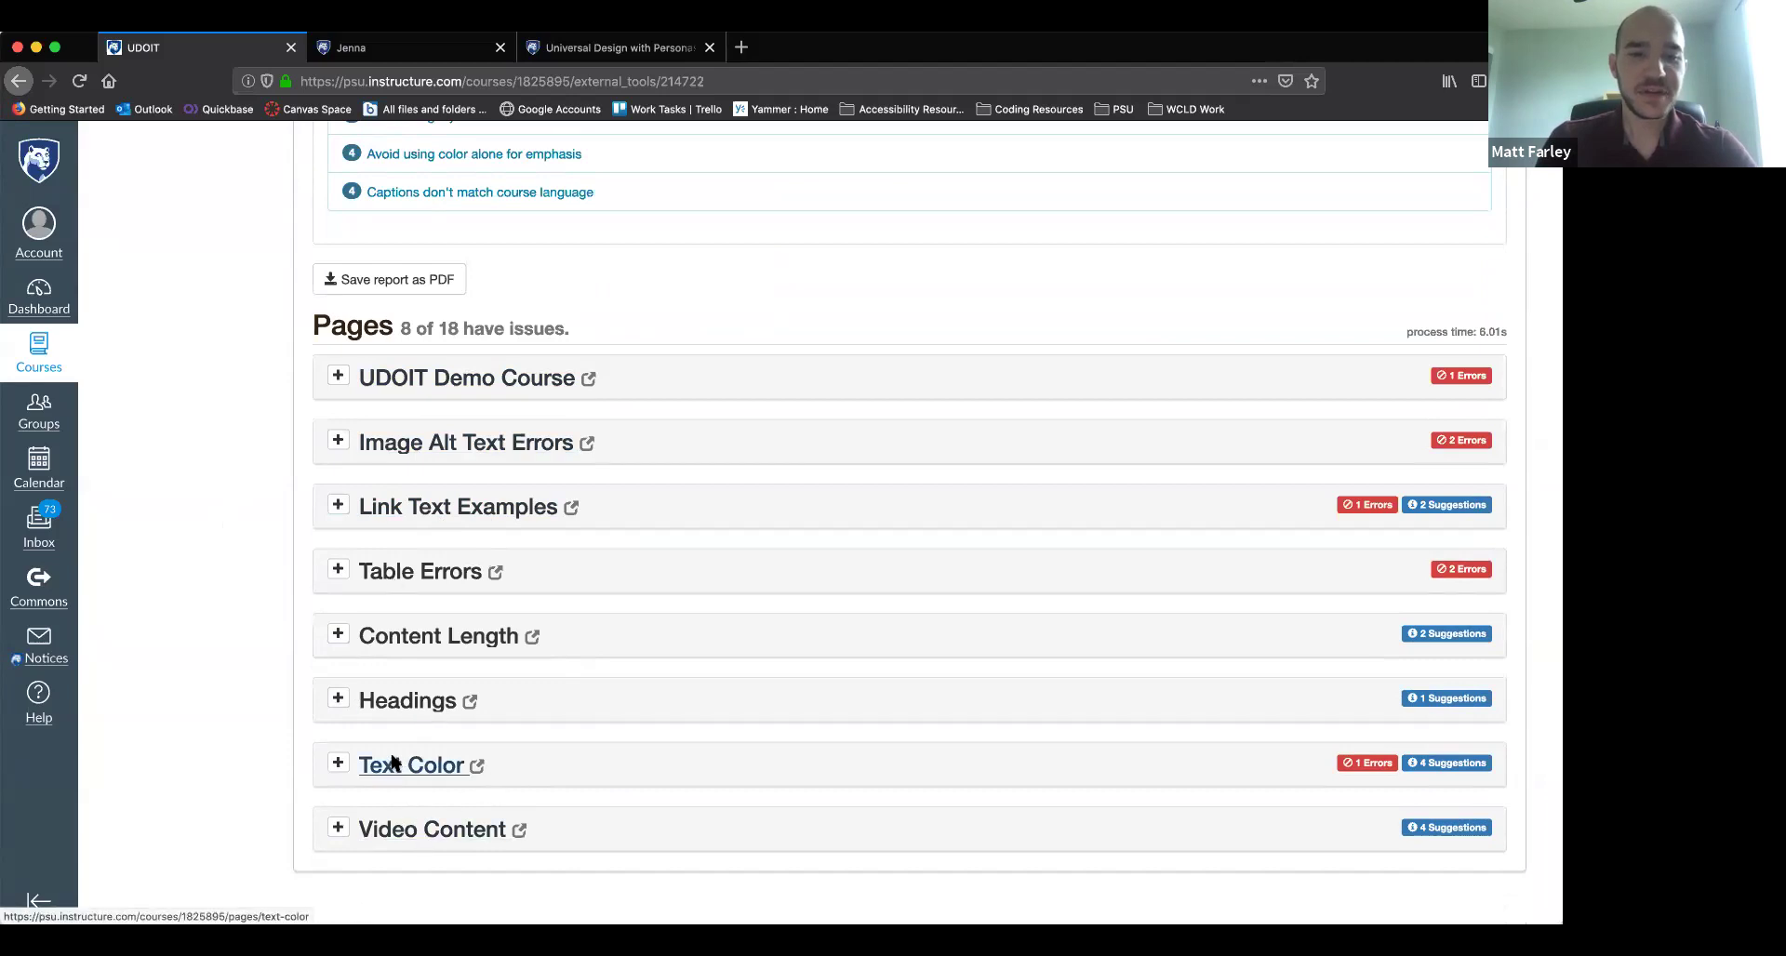
pyautogui.click(341, 764)
pyautogui.click(342, 764)
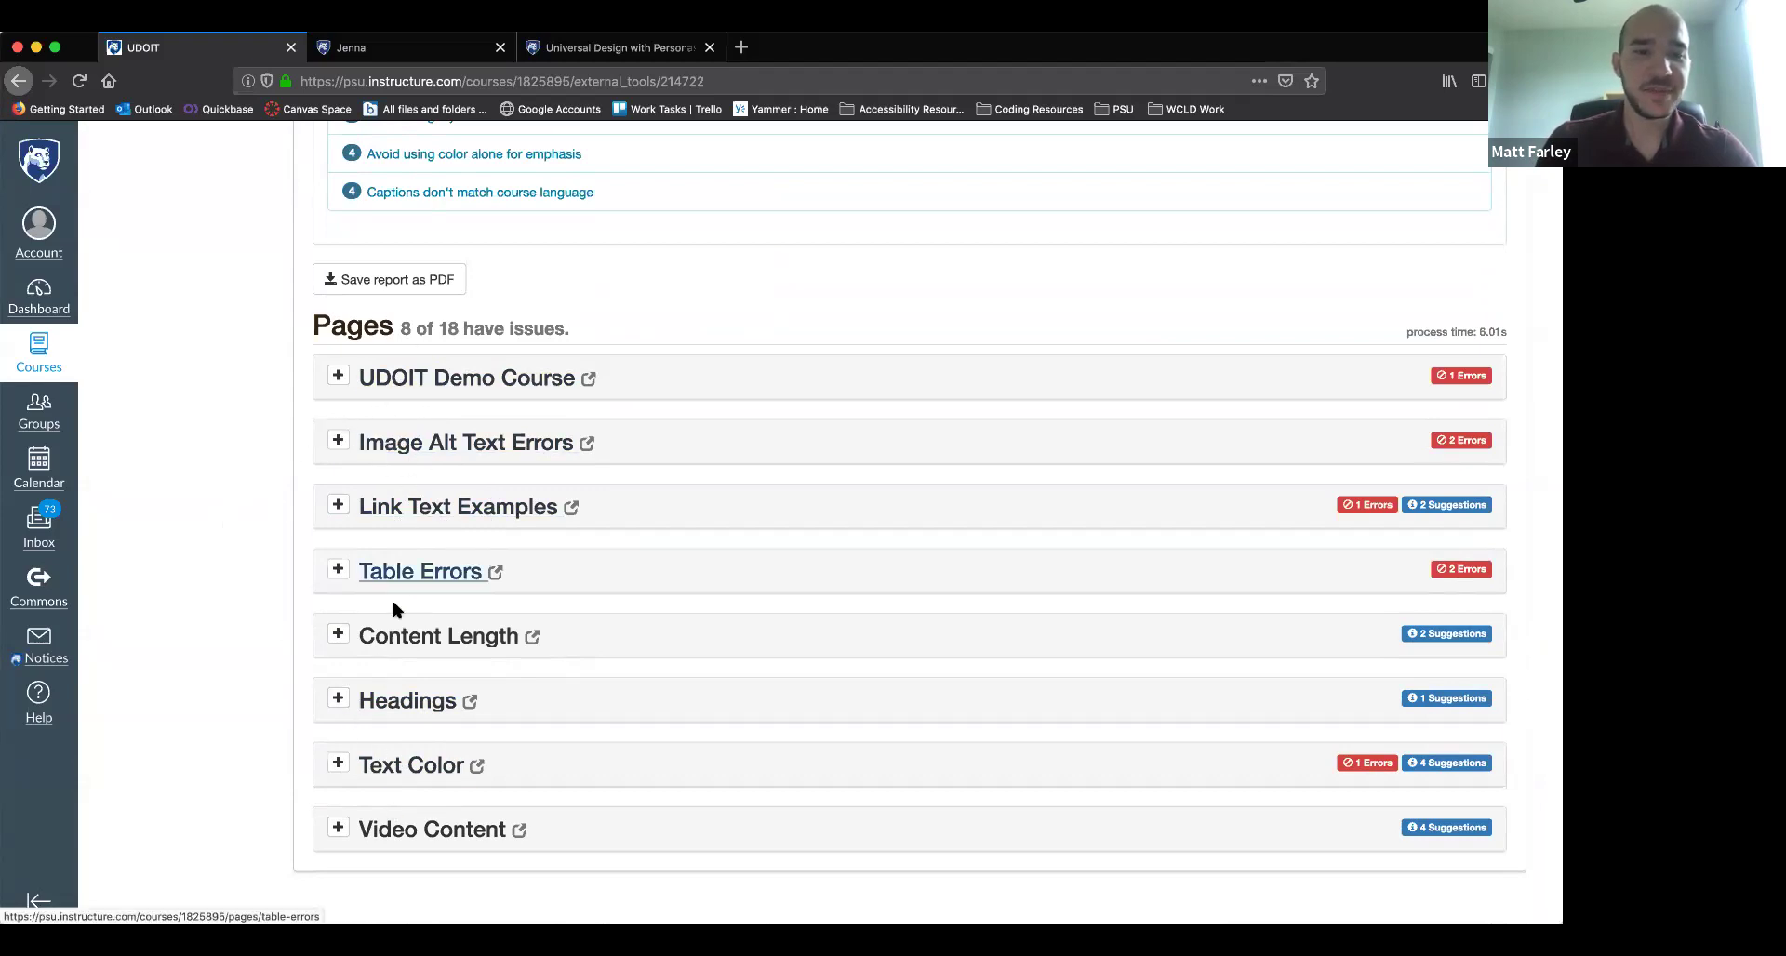
# Expand the UDOIT Demo Course errors and show the HTML source of the contrast issue
pyautogui.click(336, 376)
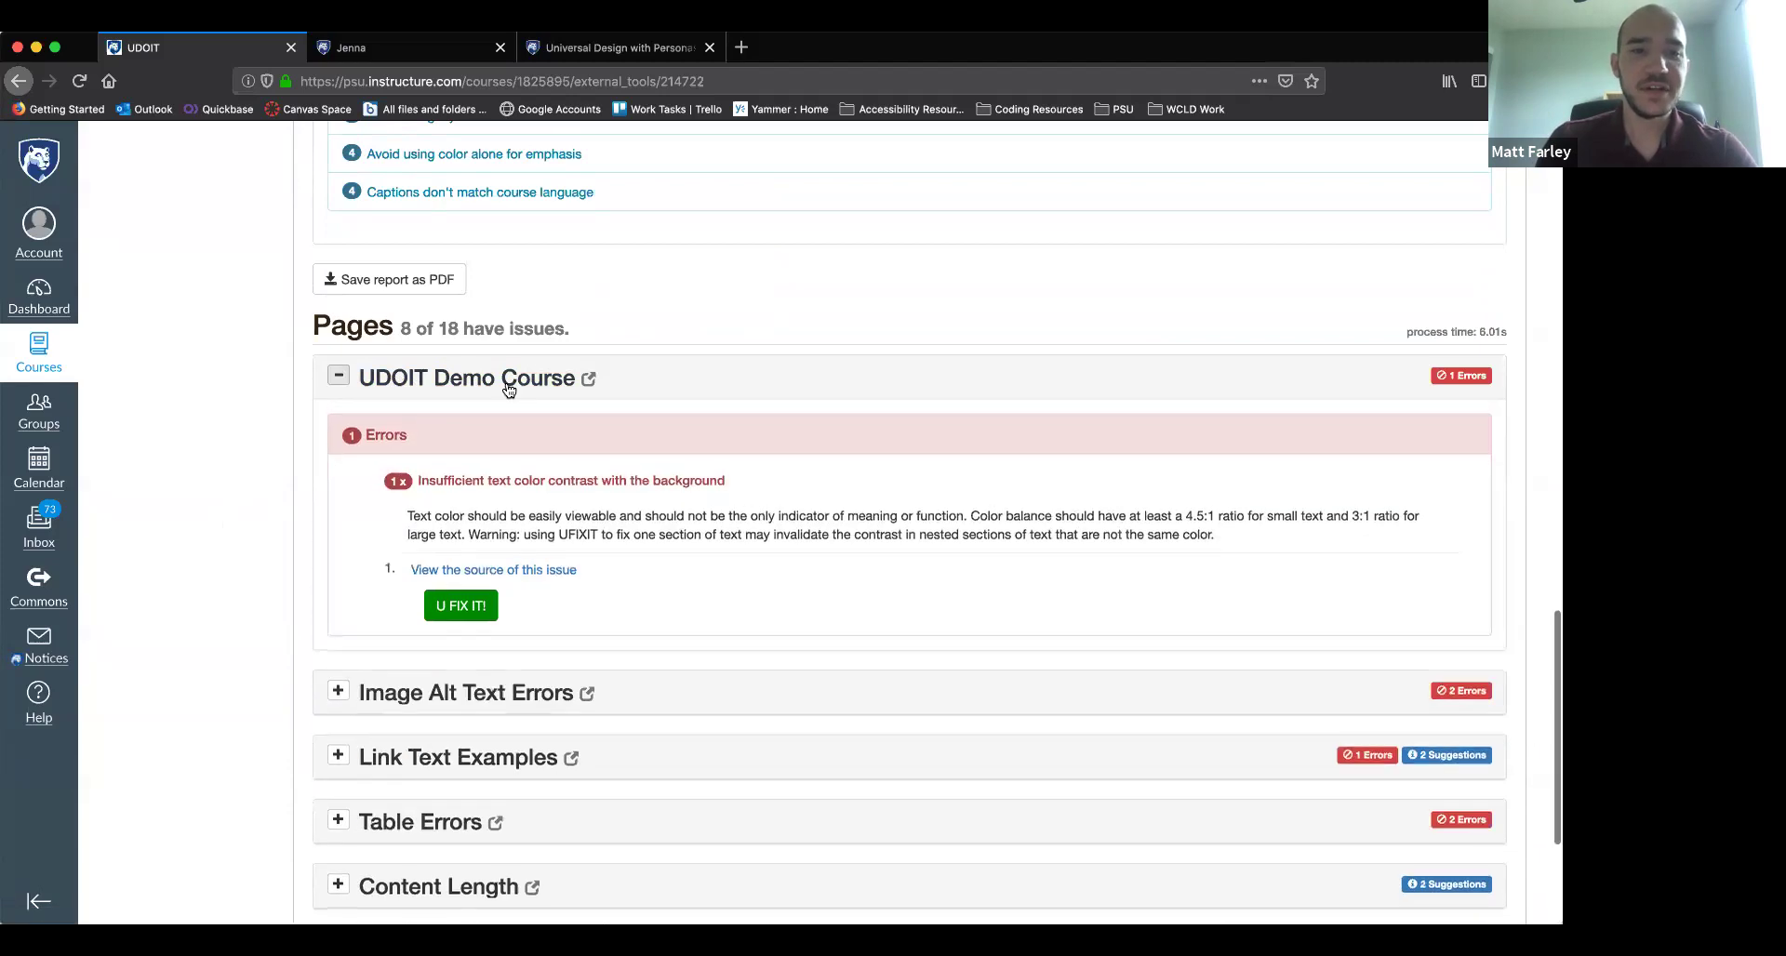
pyautogui.scroll(-2, 686, 516)
pyautogui.scroll(-1, 685, 518)
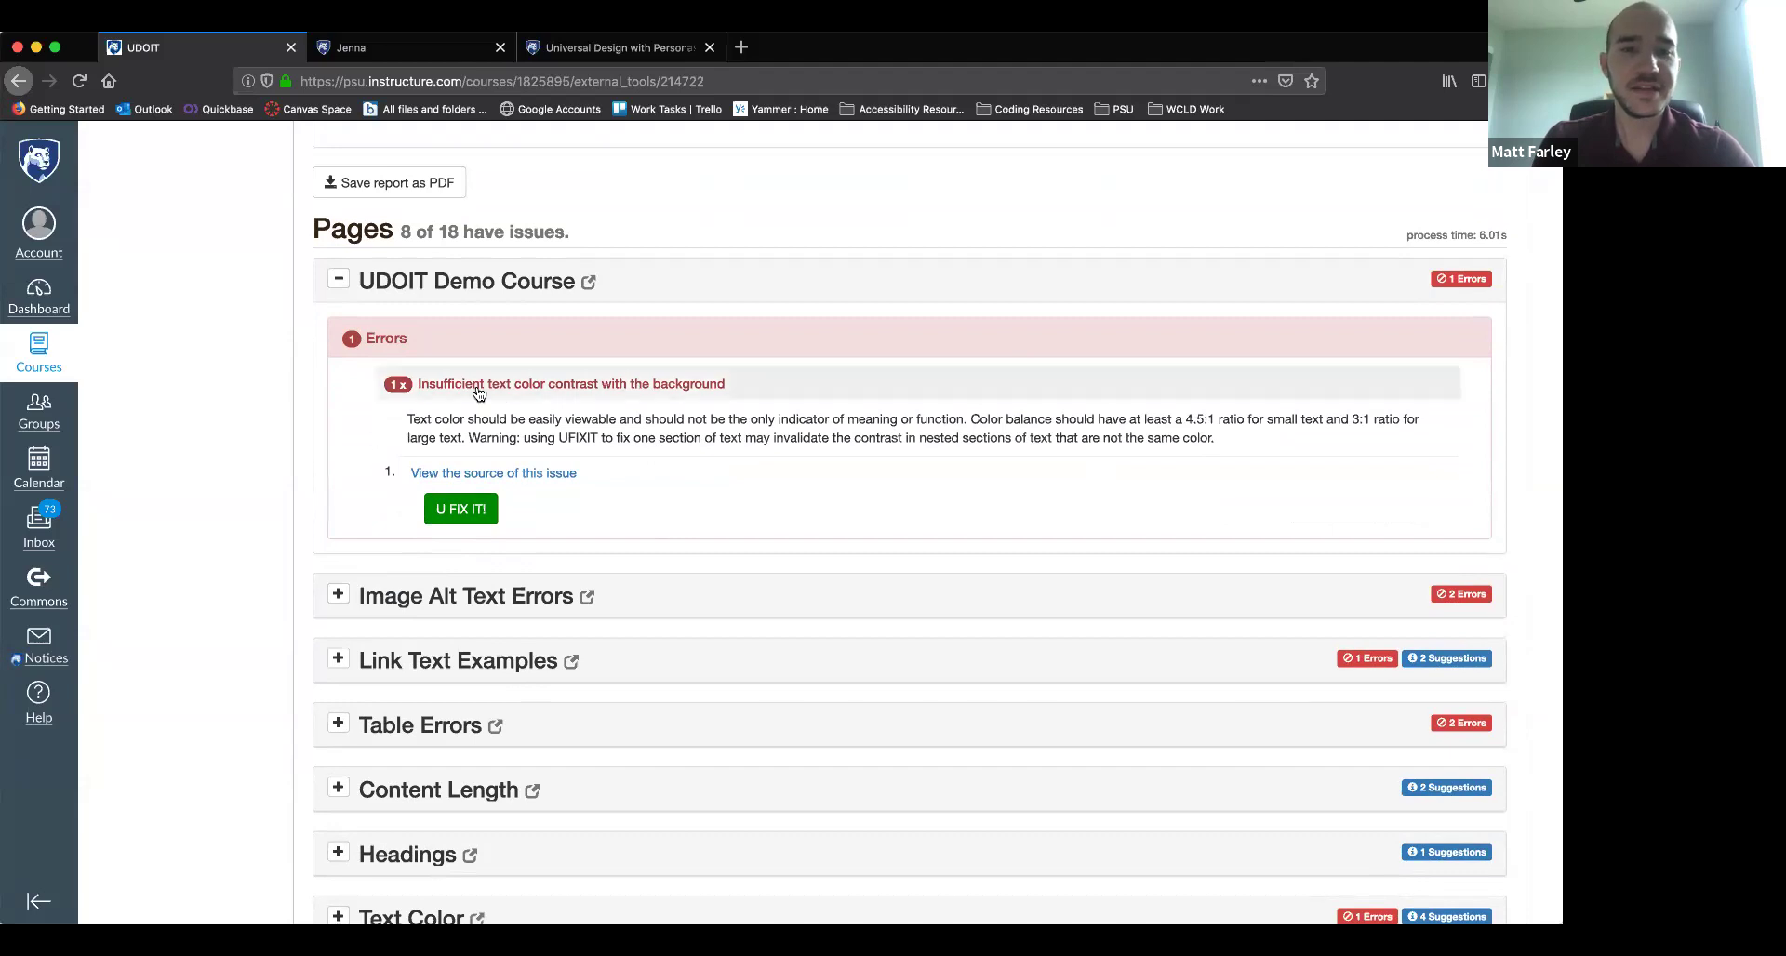
pyautogui.click(468, 476)
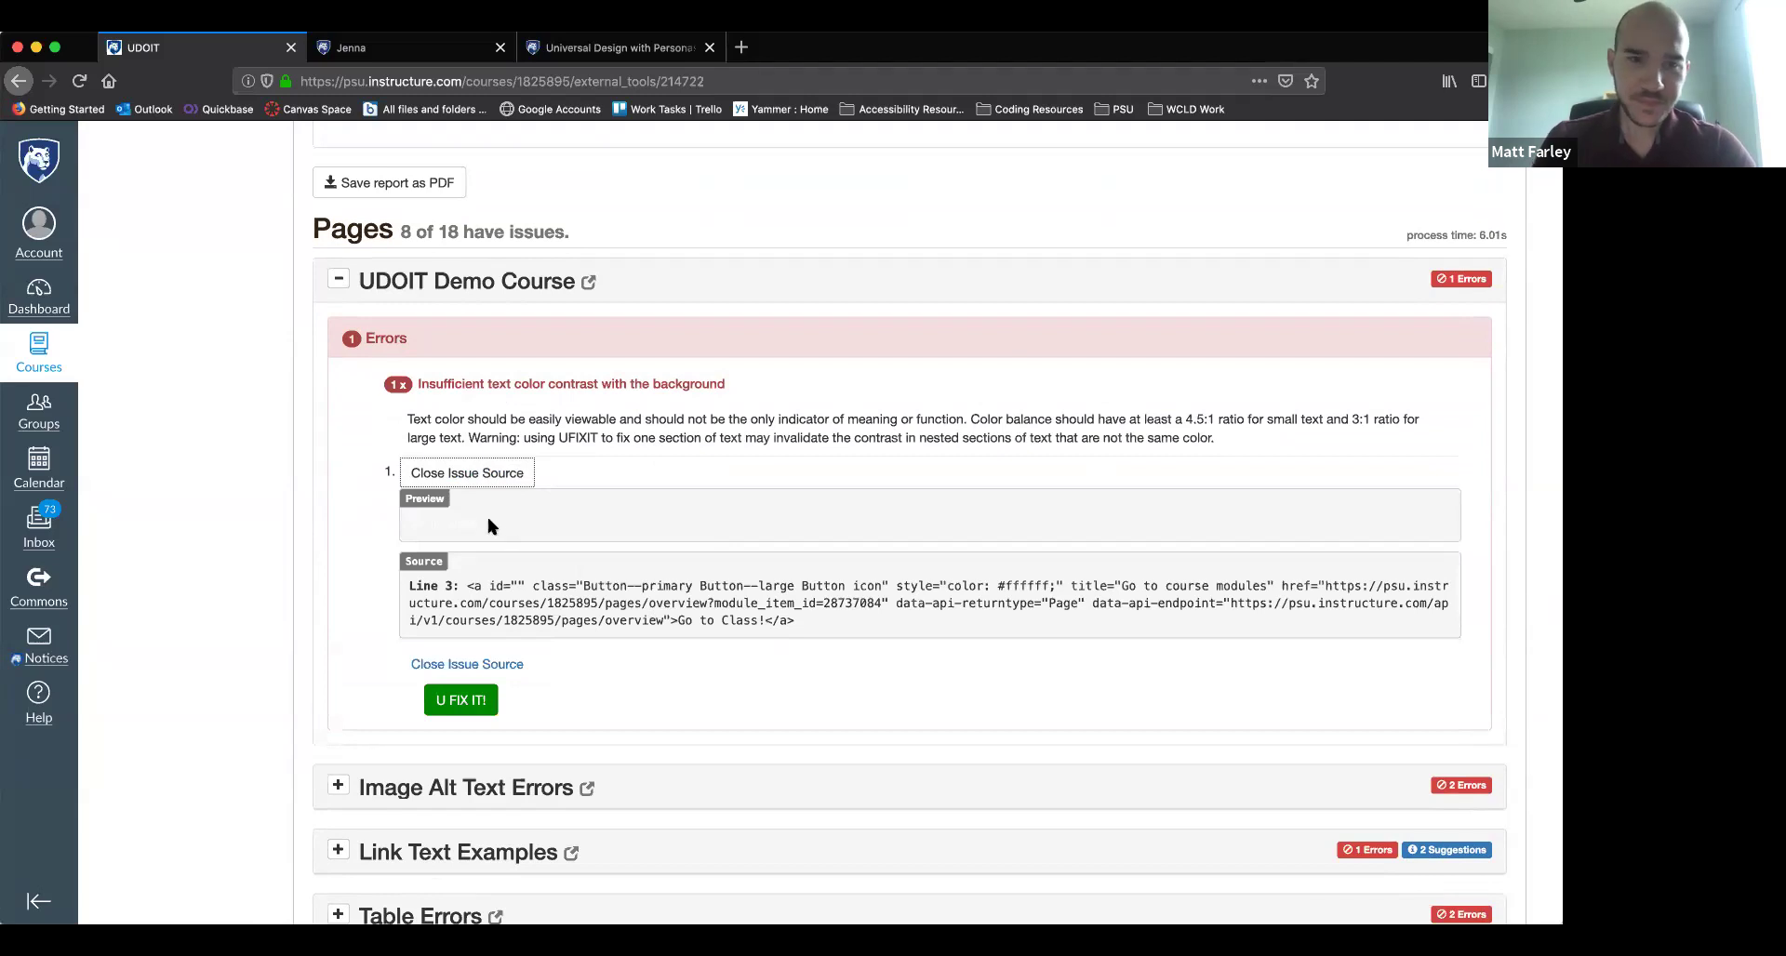
# Select the contrast preview to reveal the invisible white 'Go to Class!' text, then bring up the UDOIT Demo Course link's options
pyautogui.moveTo(491, 523); pyautogui.dragTo(400, 524)
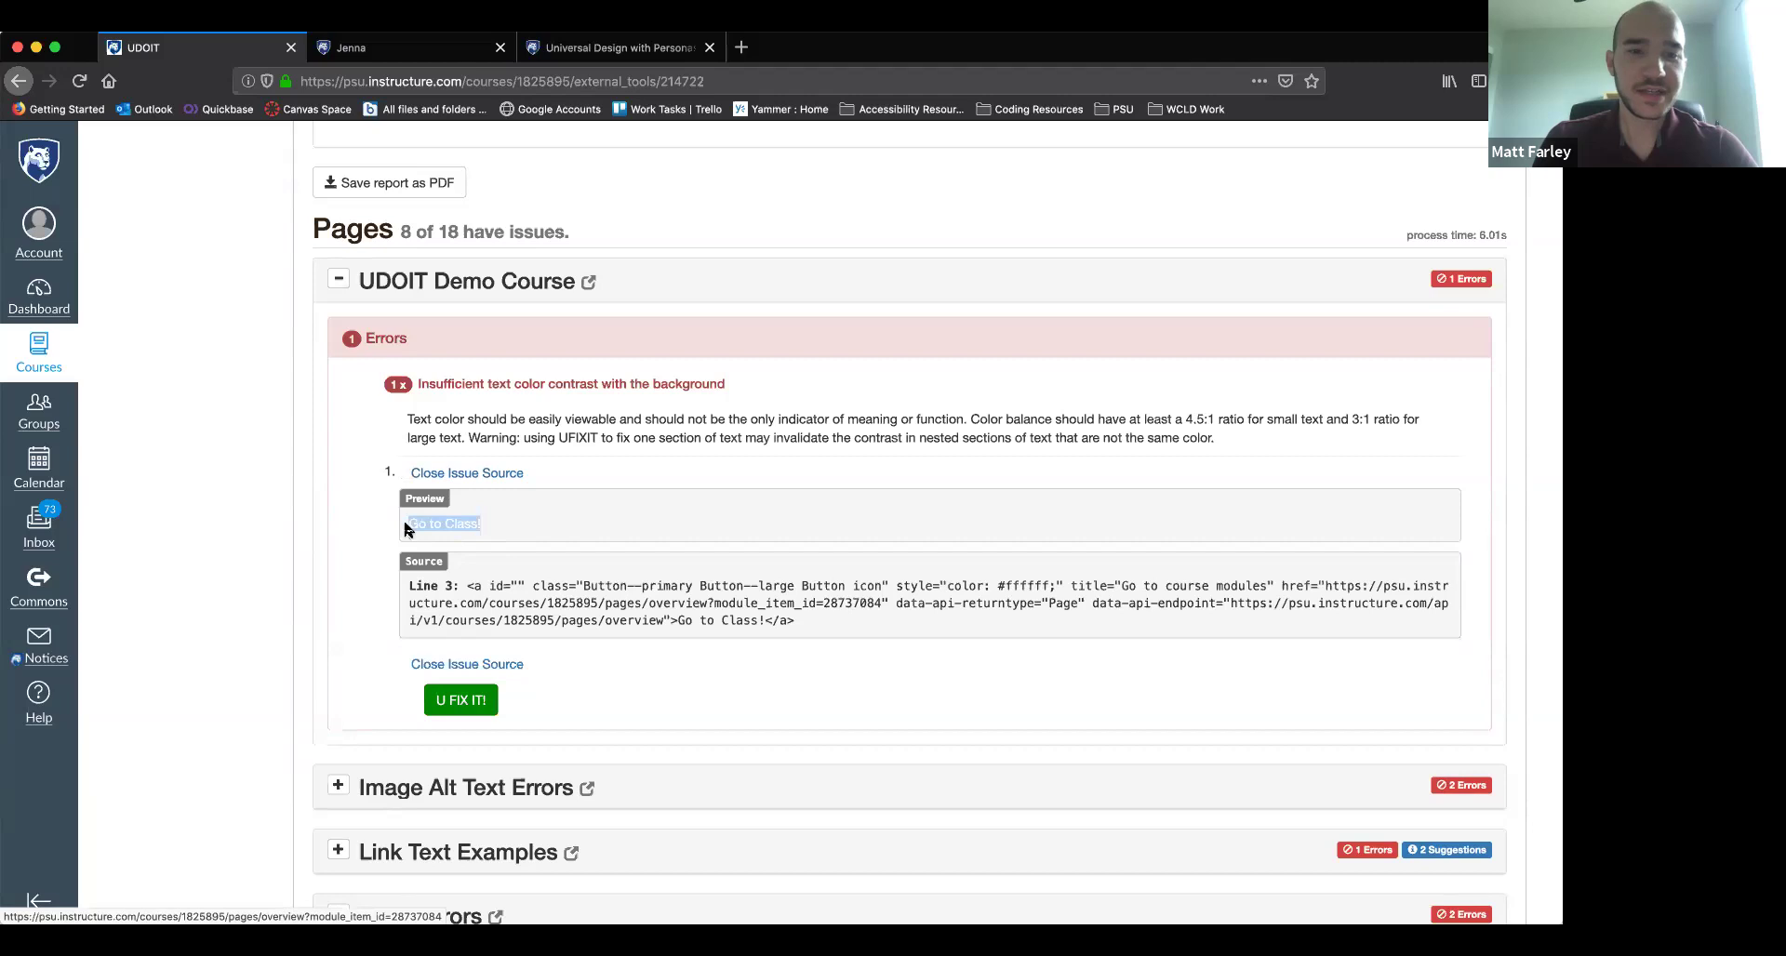
pyautogui.click(488, 521)
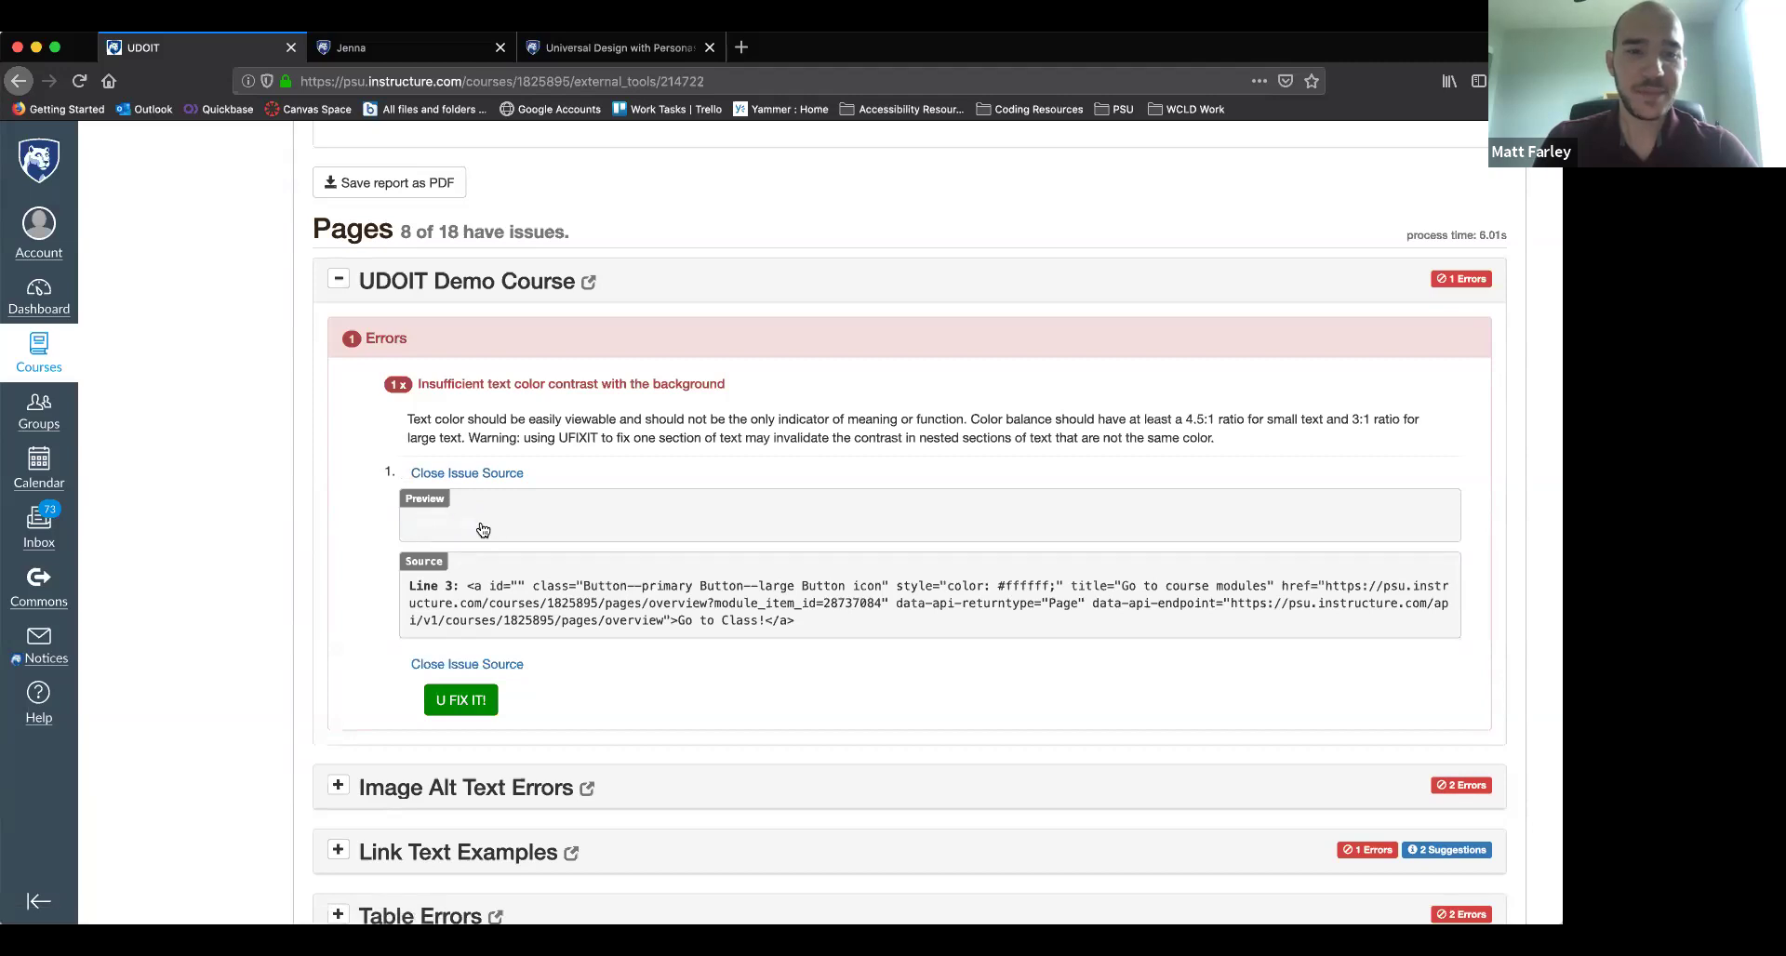
pyautogui.click(502, 529)
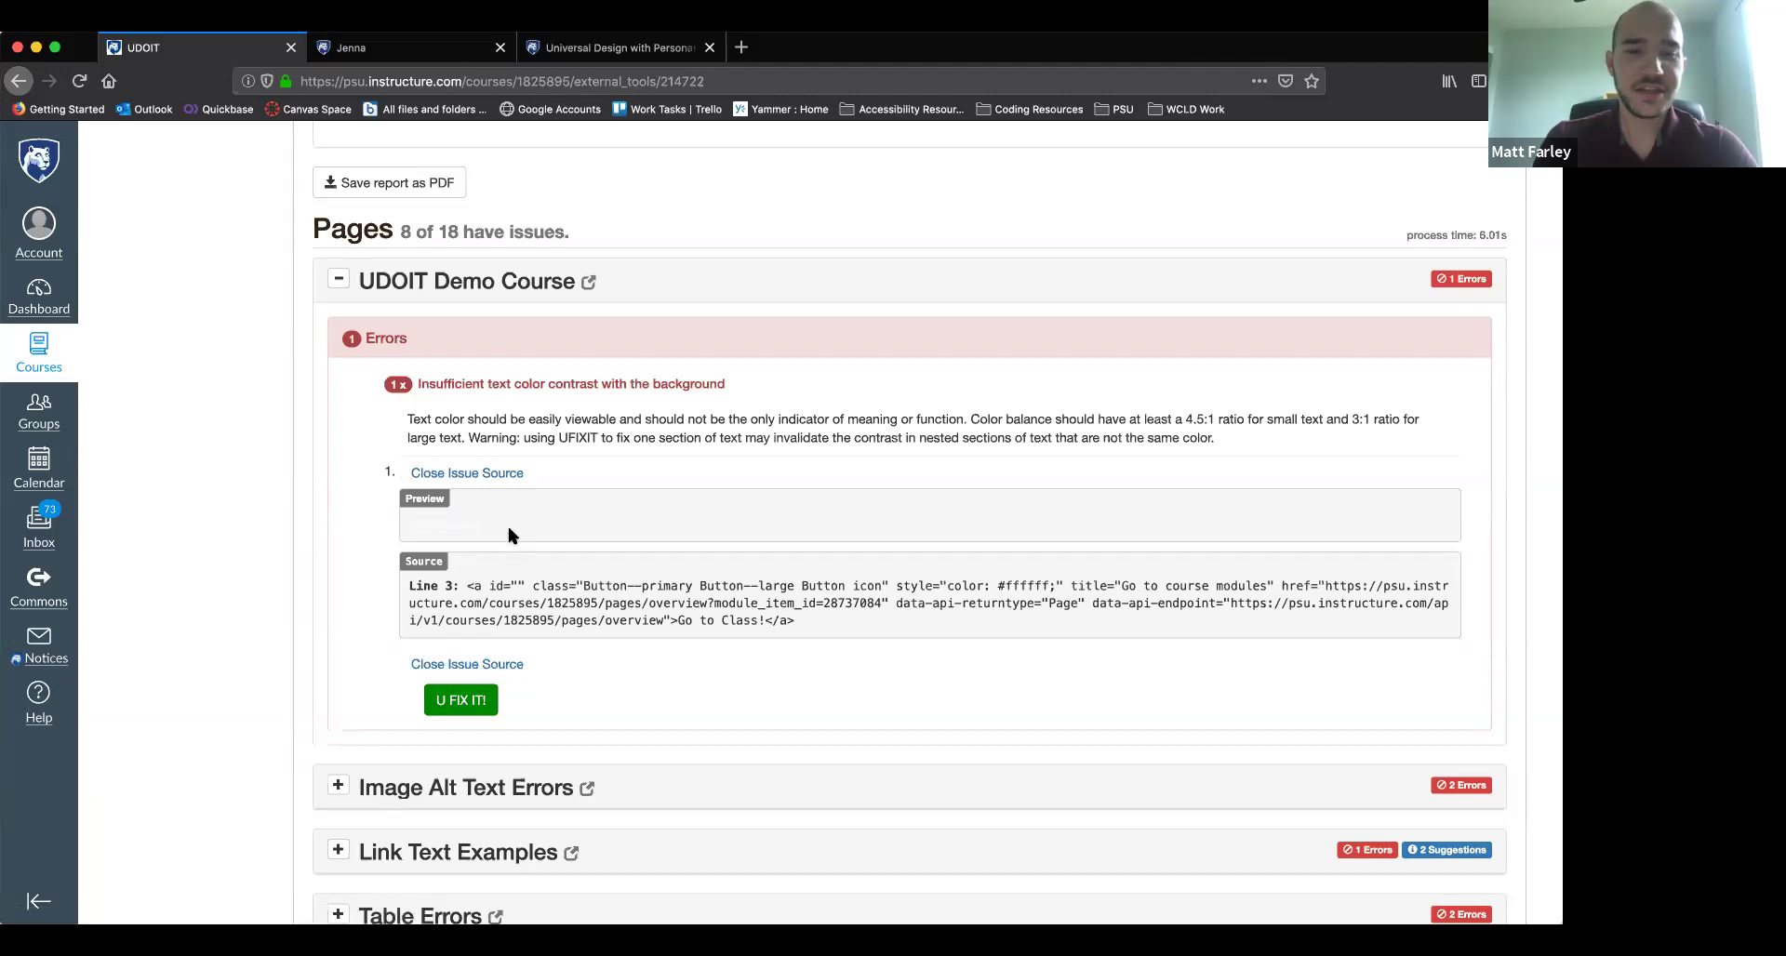
pyautogui.moveTo(506, 530); pyautogui.dragTo(388, 535)
pyautogui.scroll(-1, 517, 544)
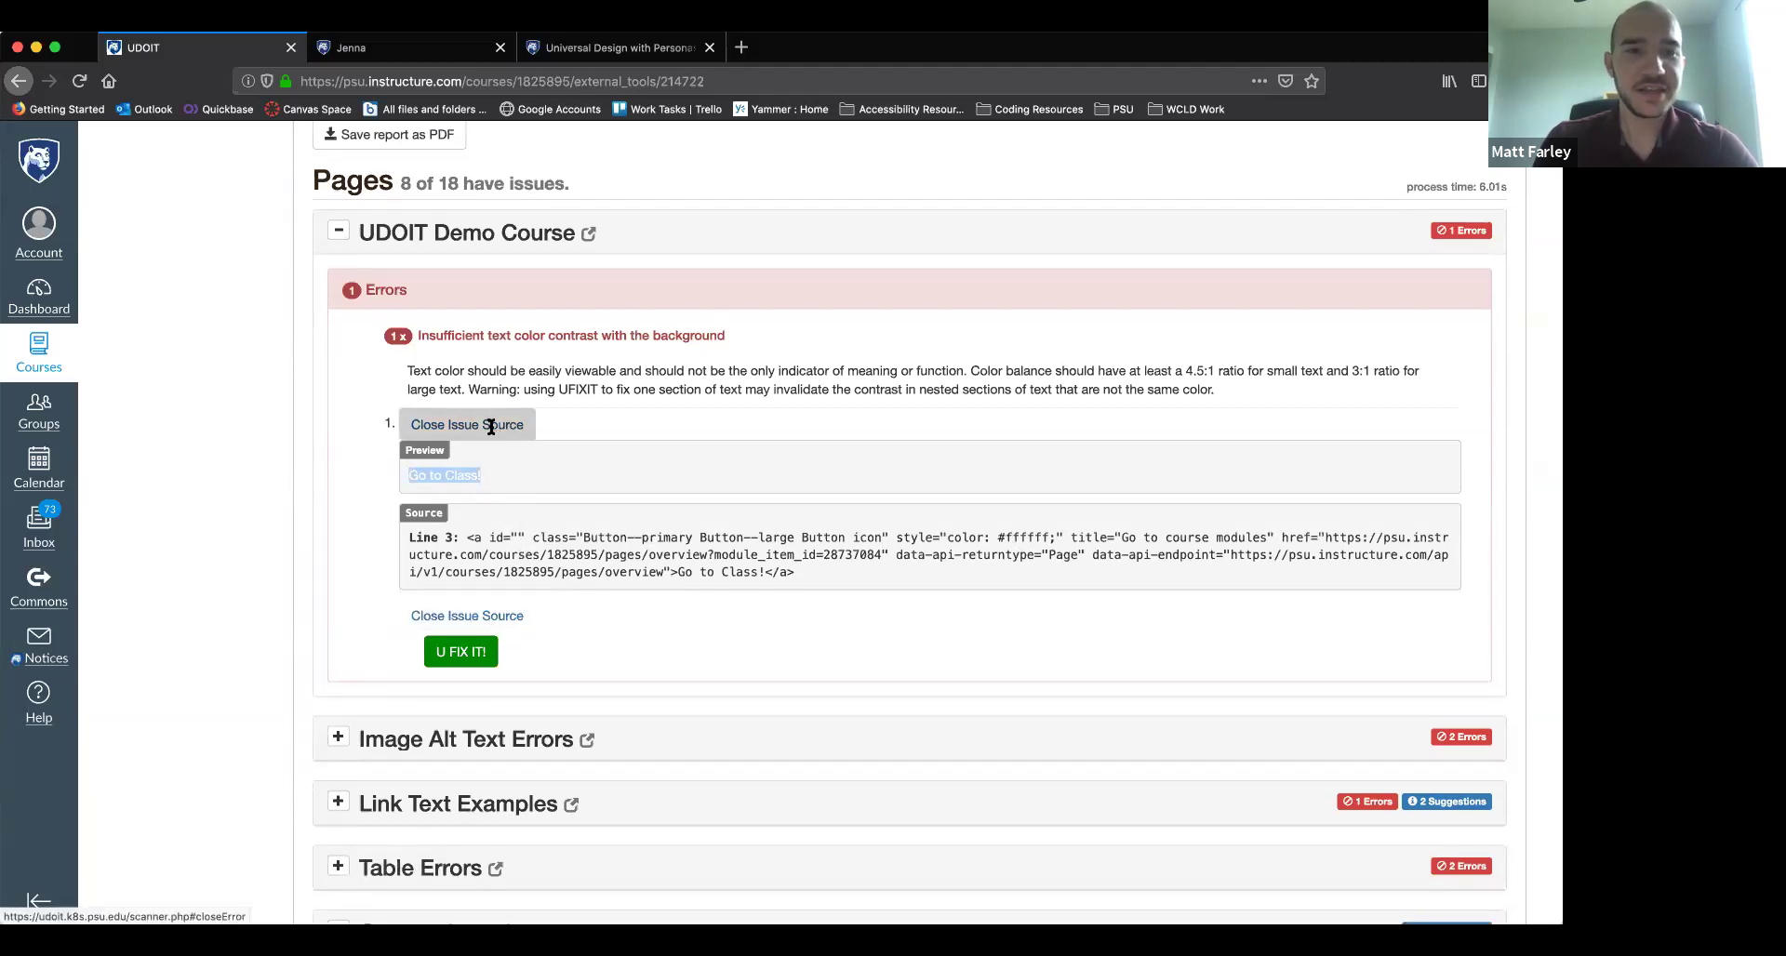
pyautogui.rightClick(450, 242)
# Open the UDOIT Demo Course page in a new tab and compare it with the contrast error in UDOIT
pyautogui.click(507, 247)
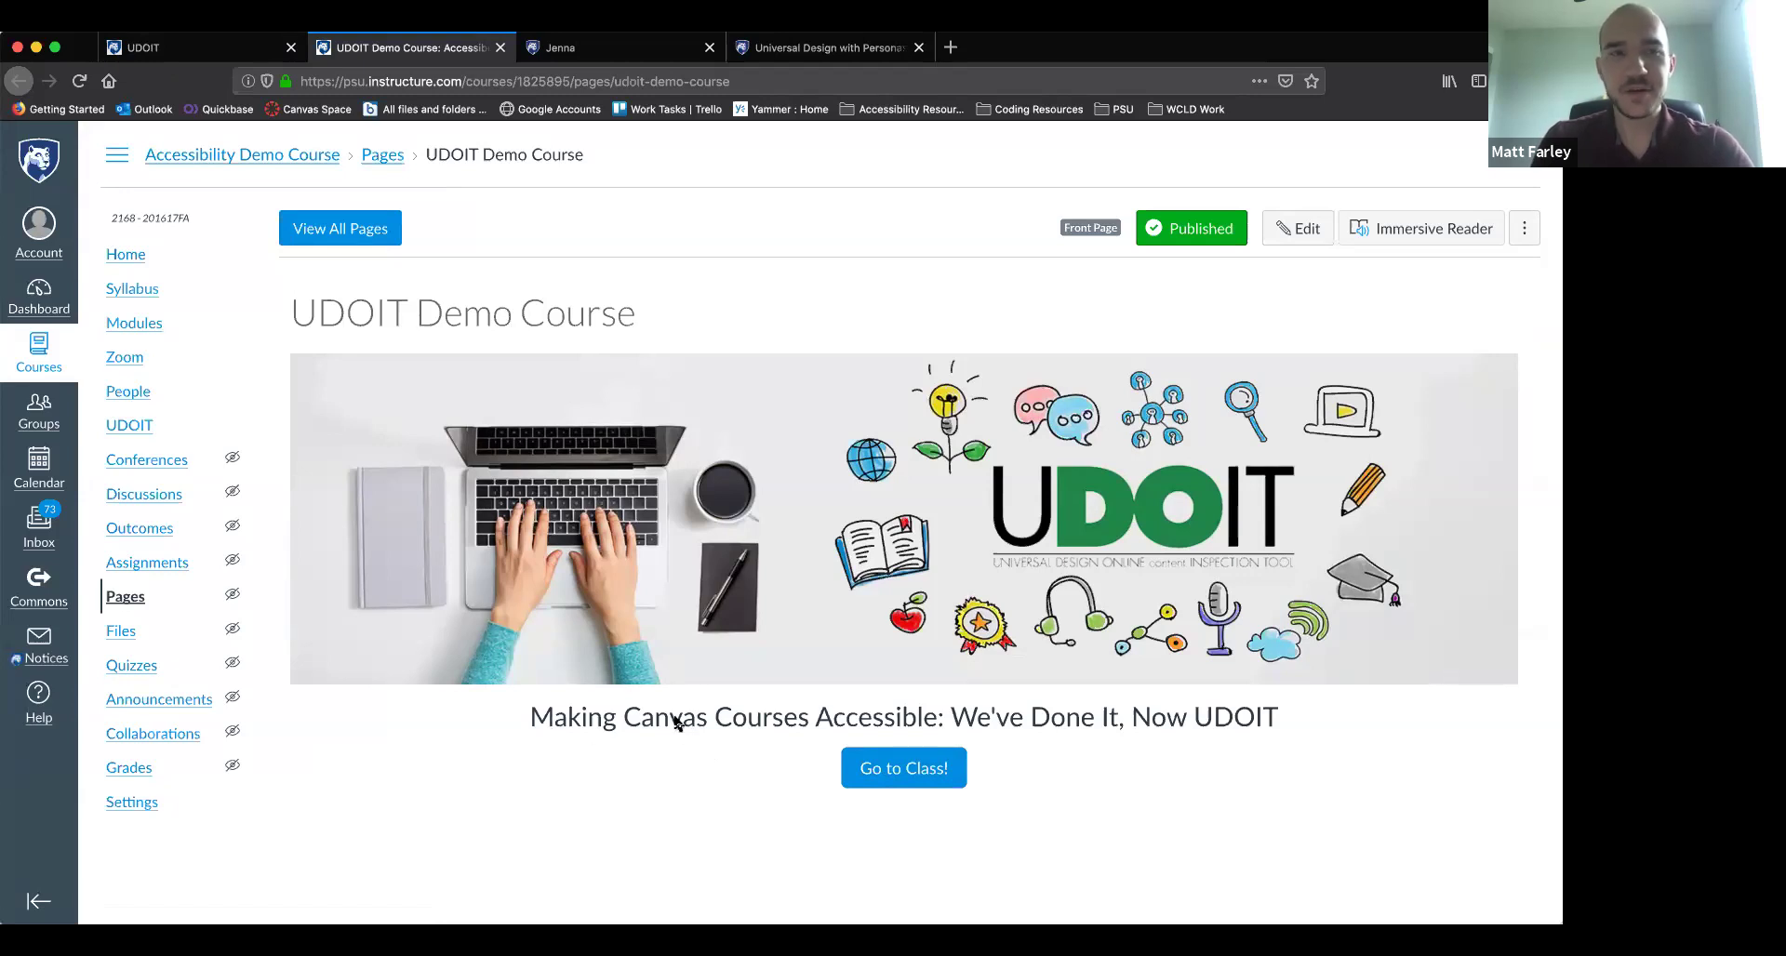
pyautogui.click(215, 48)
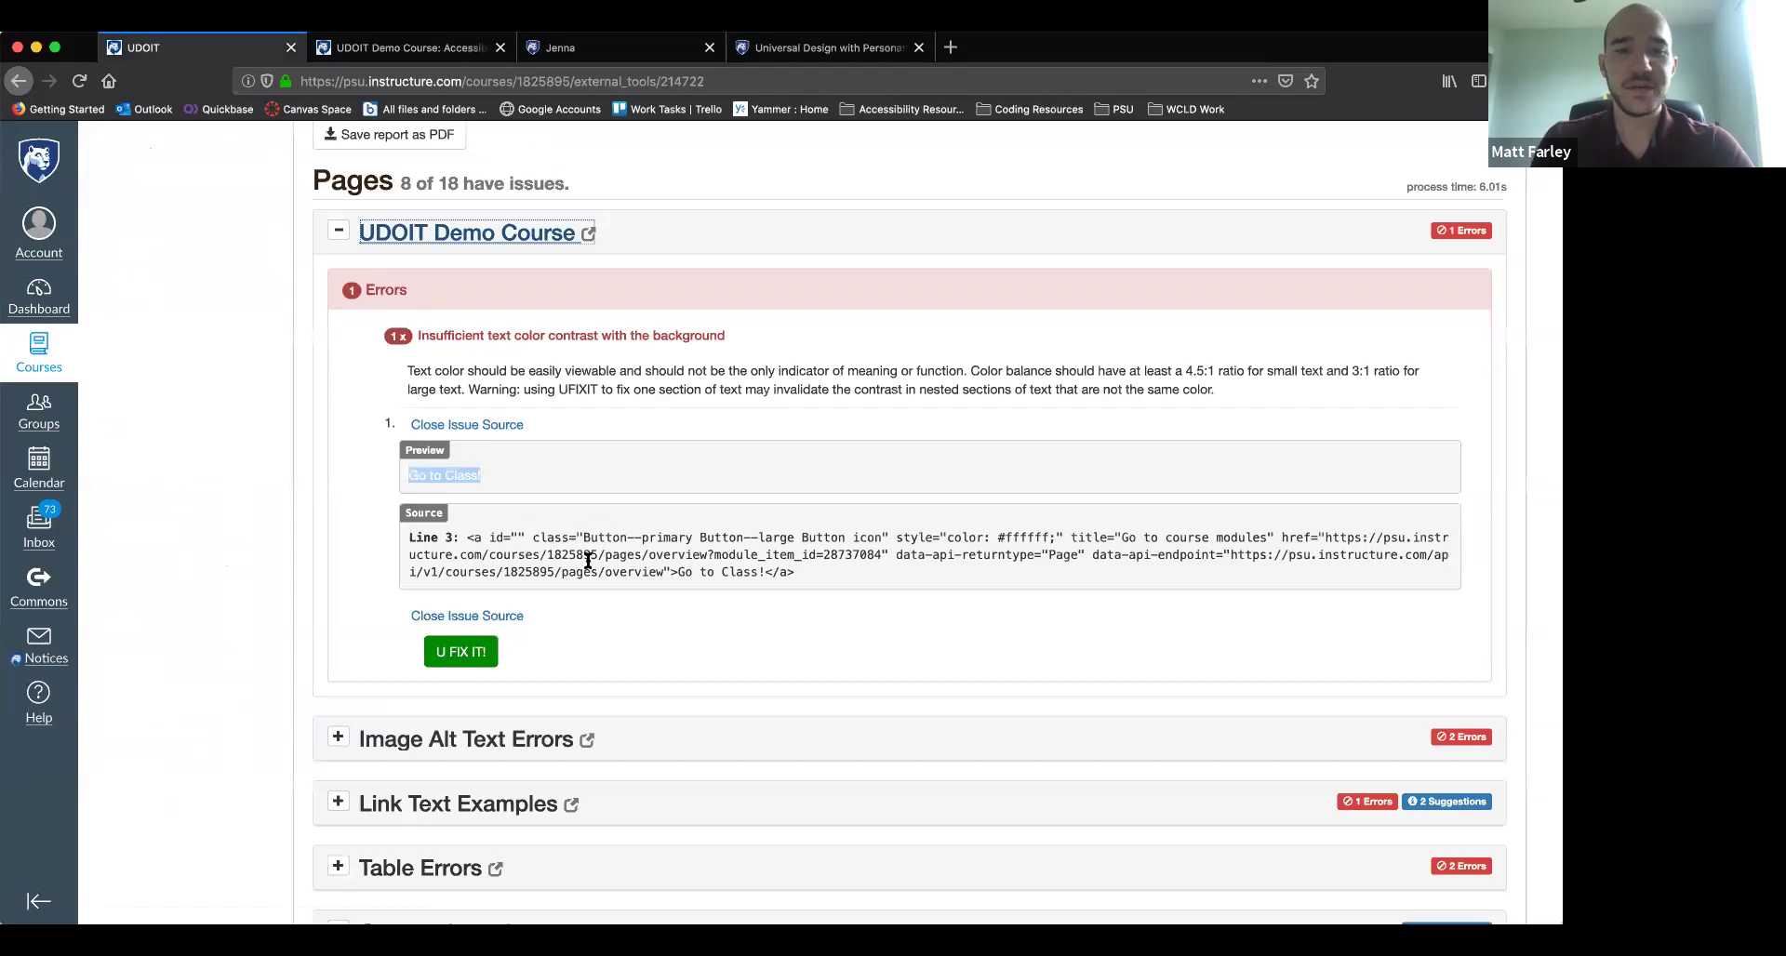
pyautogui.click(434, 228)
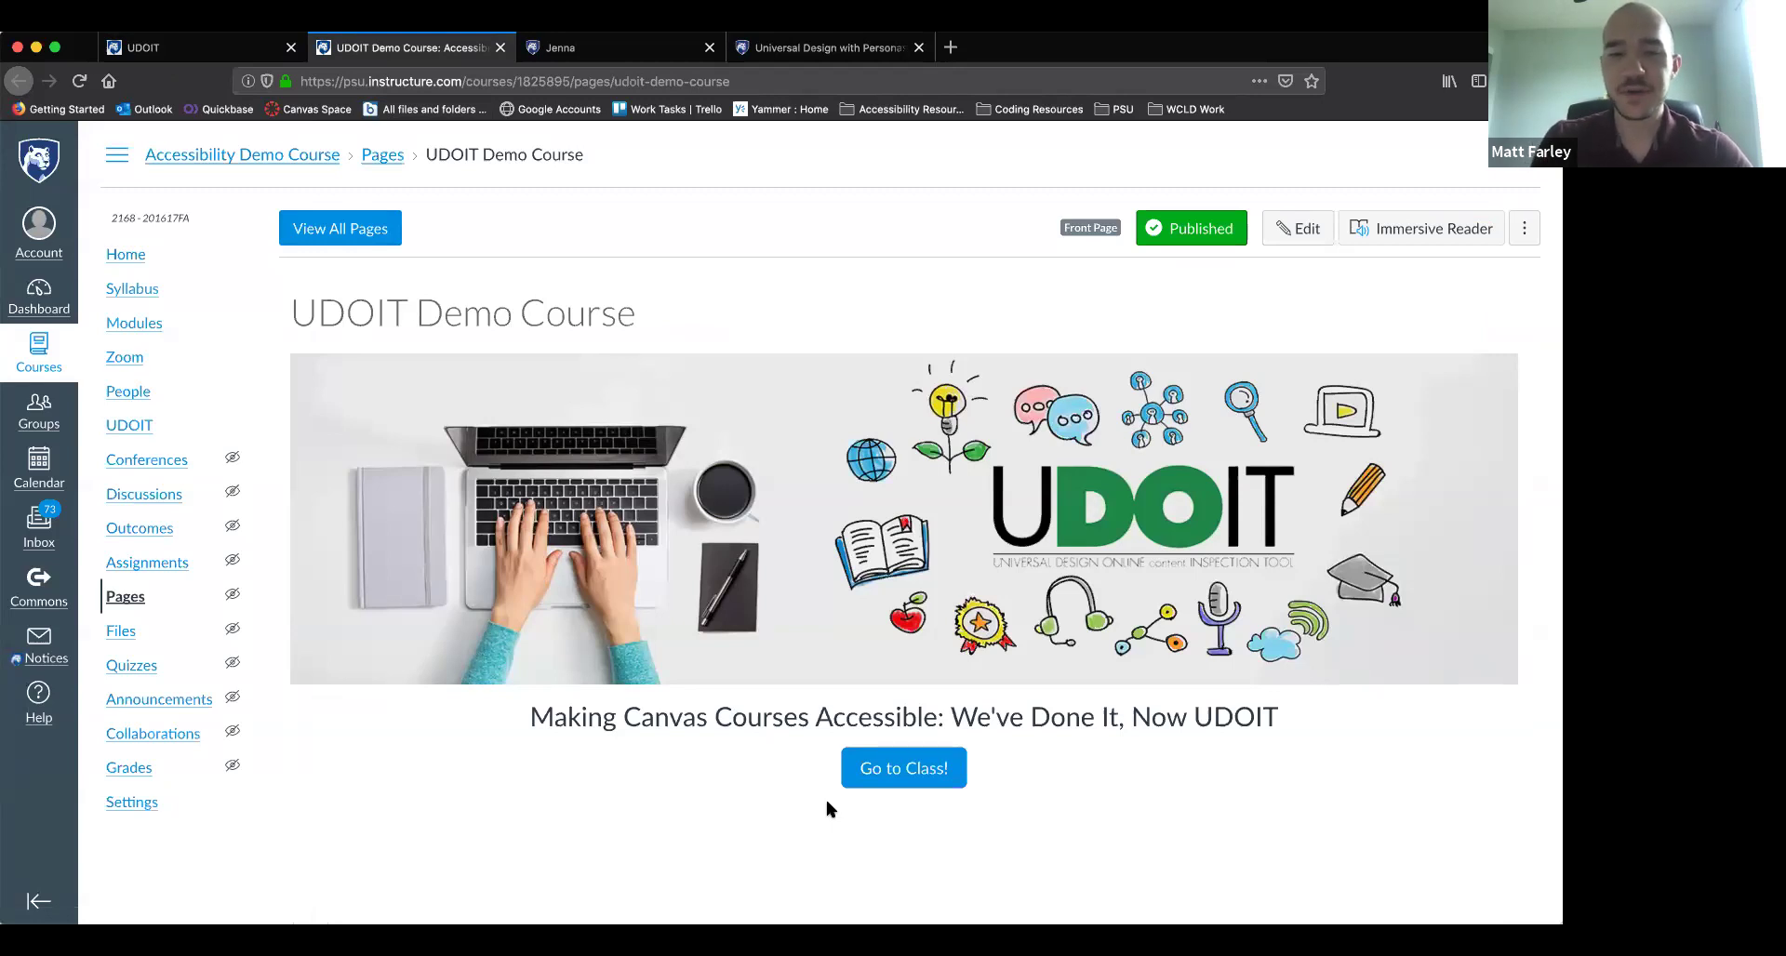
pyautogui.click(203, 42)
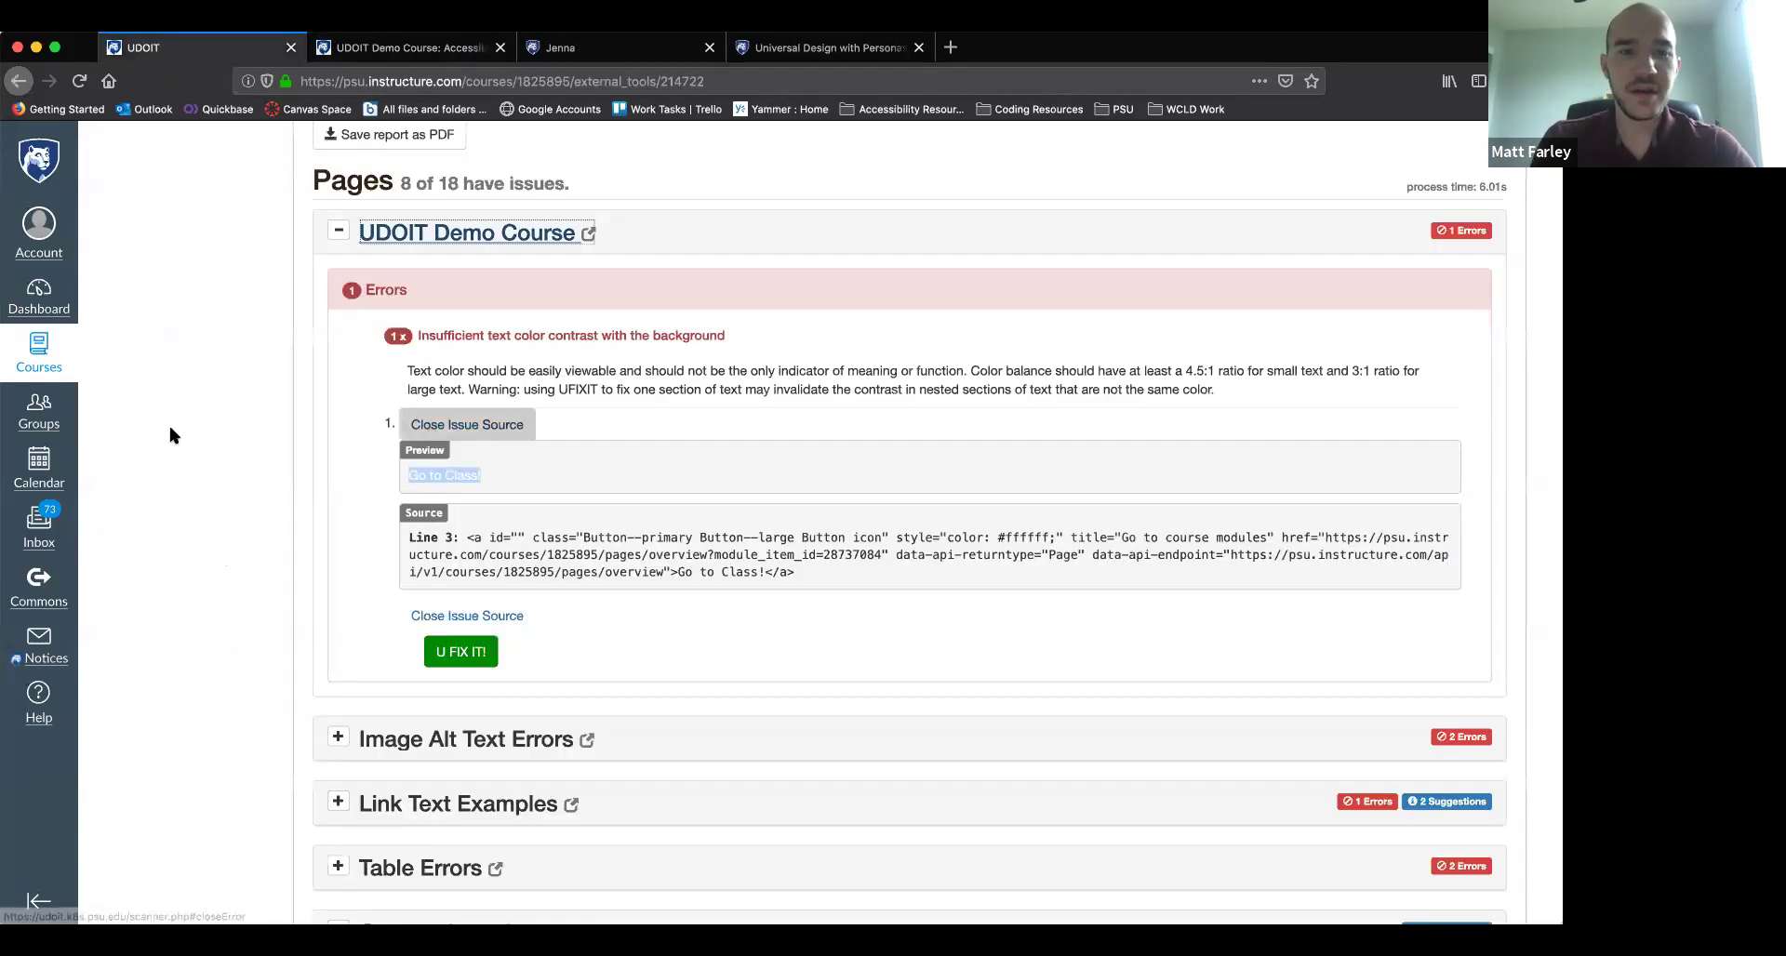
pyautogui.scroll(-1, 104, 444)
pyautogui.scroll(-1, 107, 456)
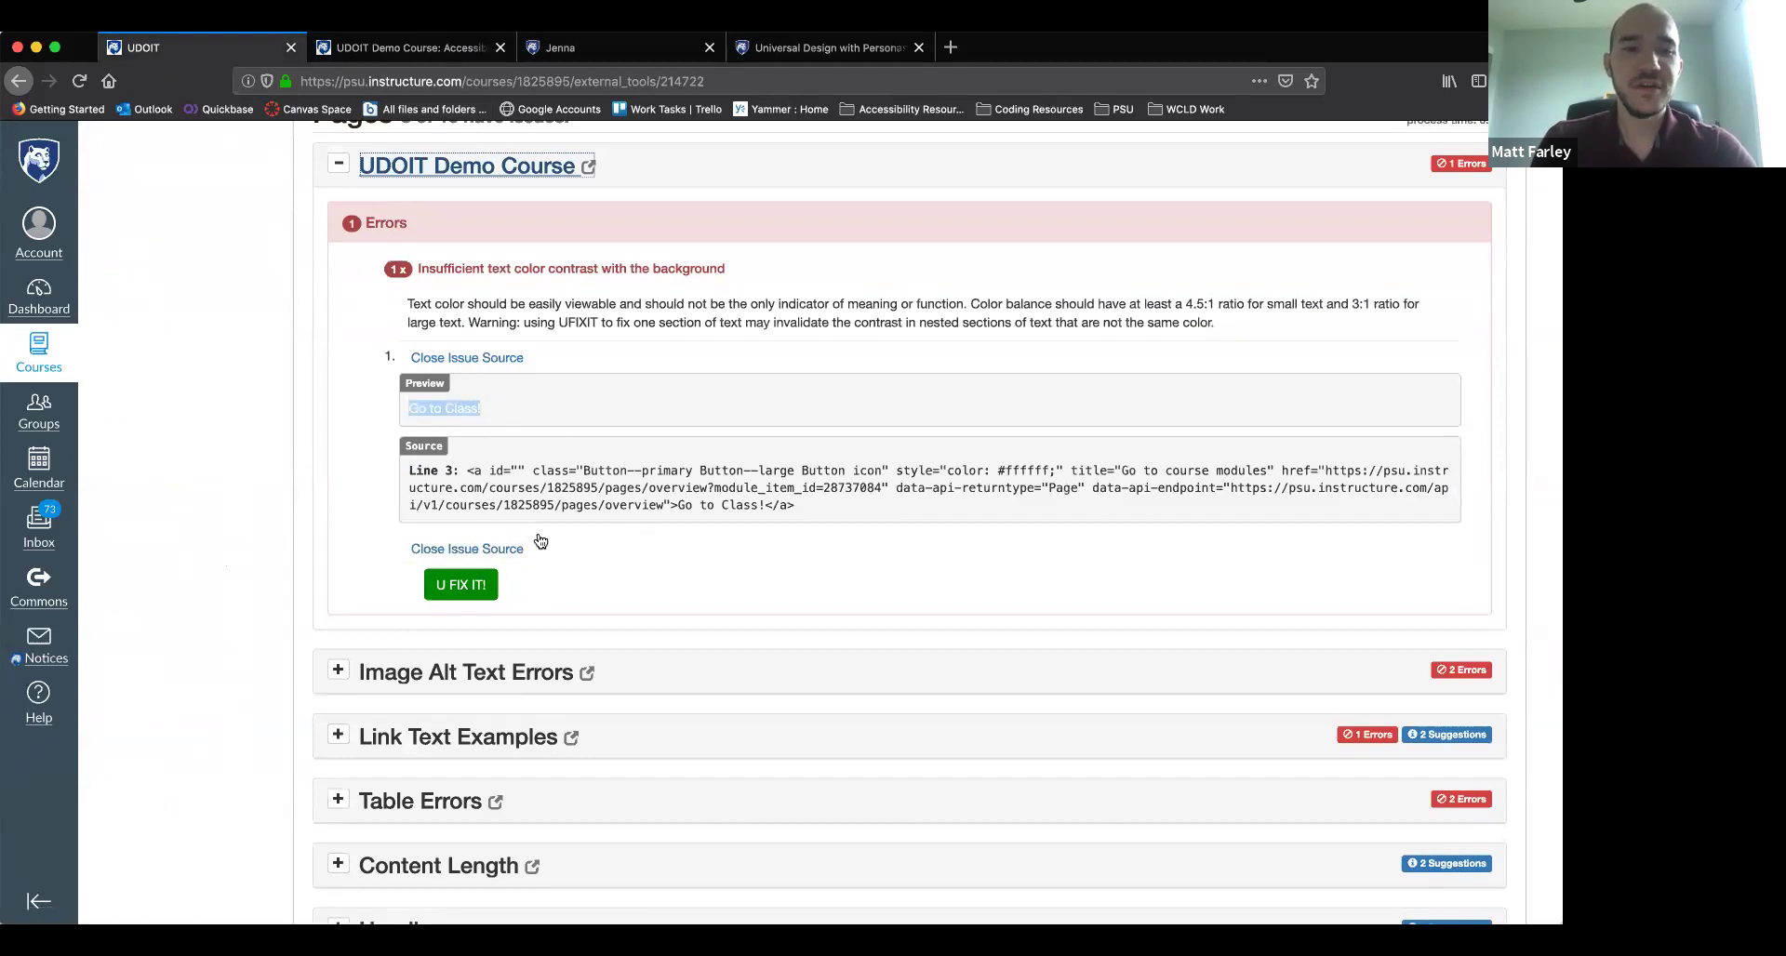
# In the contrast fix form, try palette colours #202164 and #178E3E before settling on #163D76 blue
pyautogui.click(447, 587)
pyautogui.scroll(-2, 662, 577)
pyautogui.scroll(-1, 247, 544)
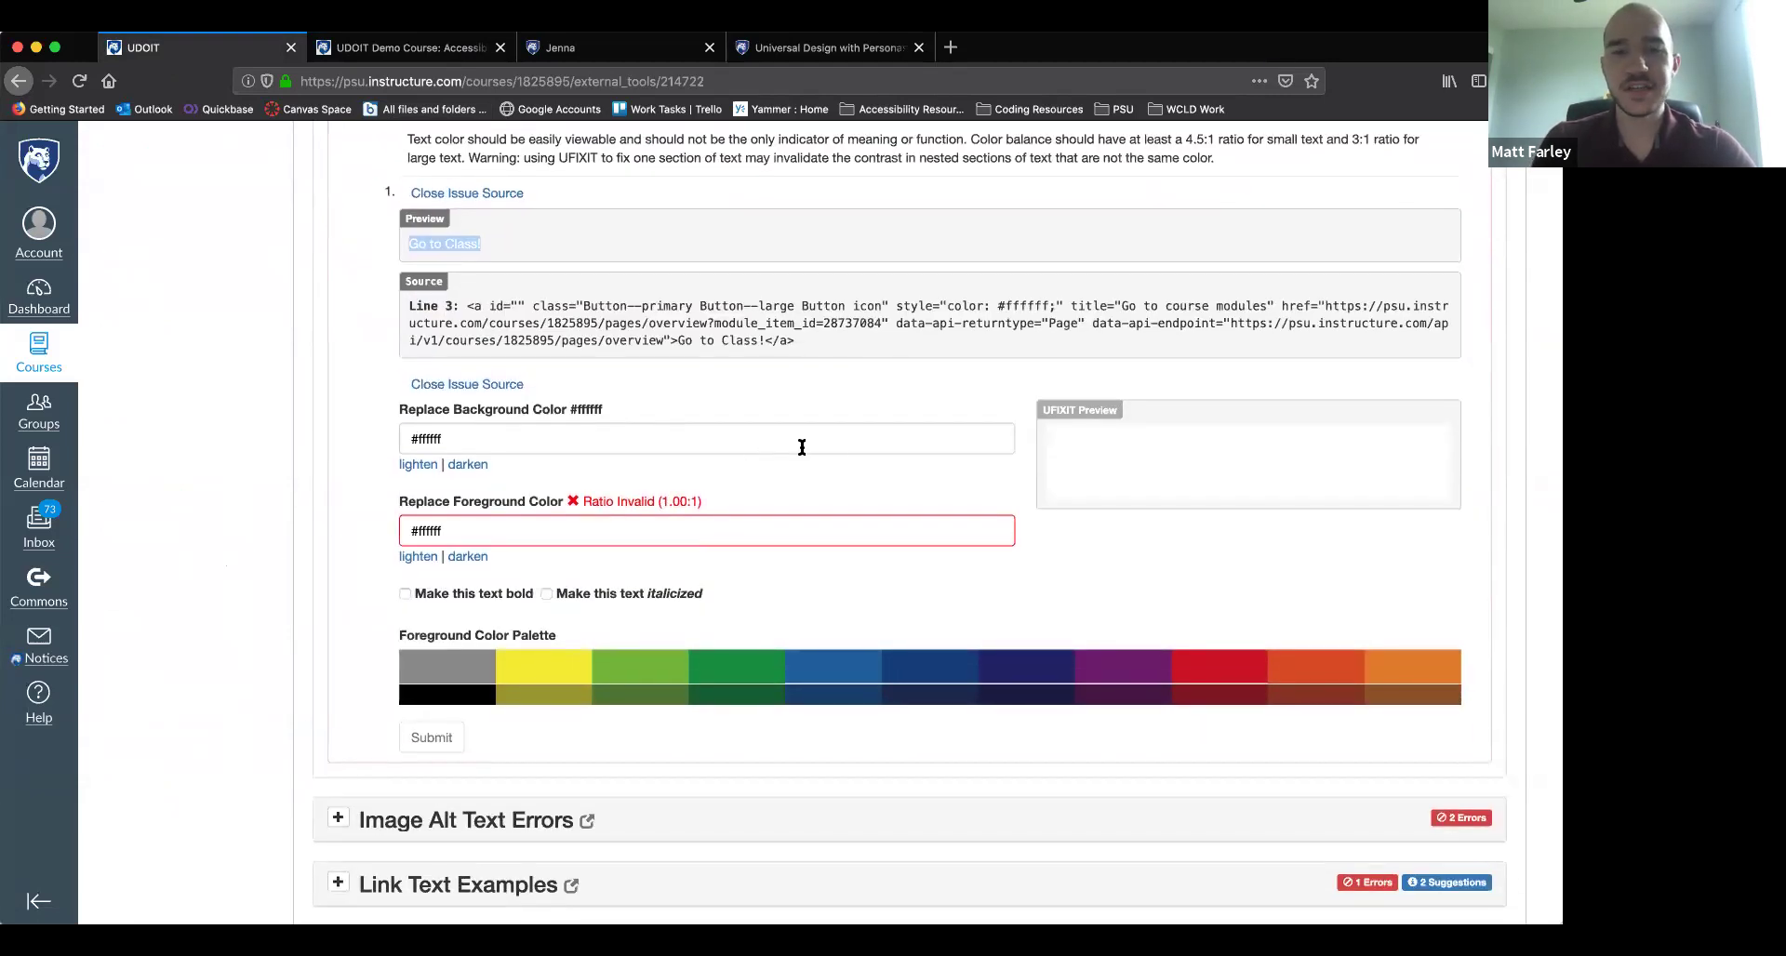
pyautogui.click(935, 663)
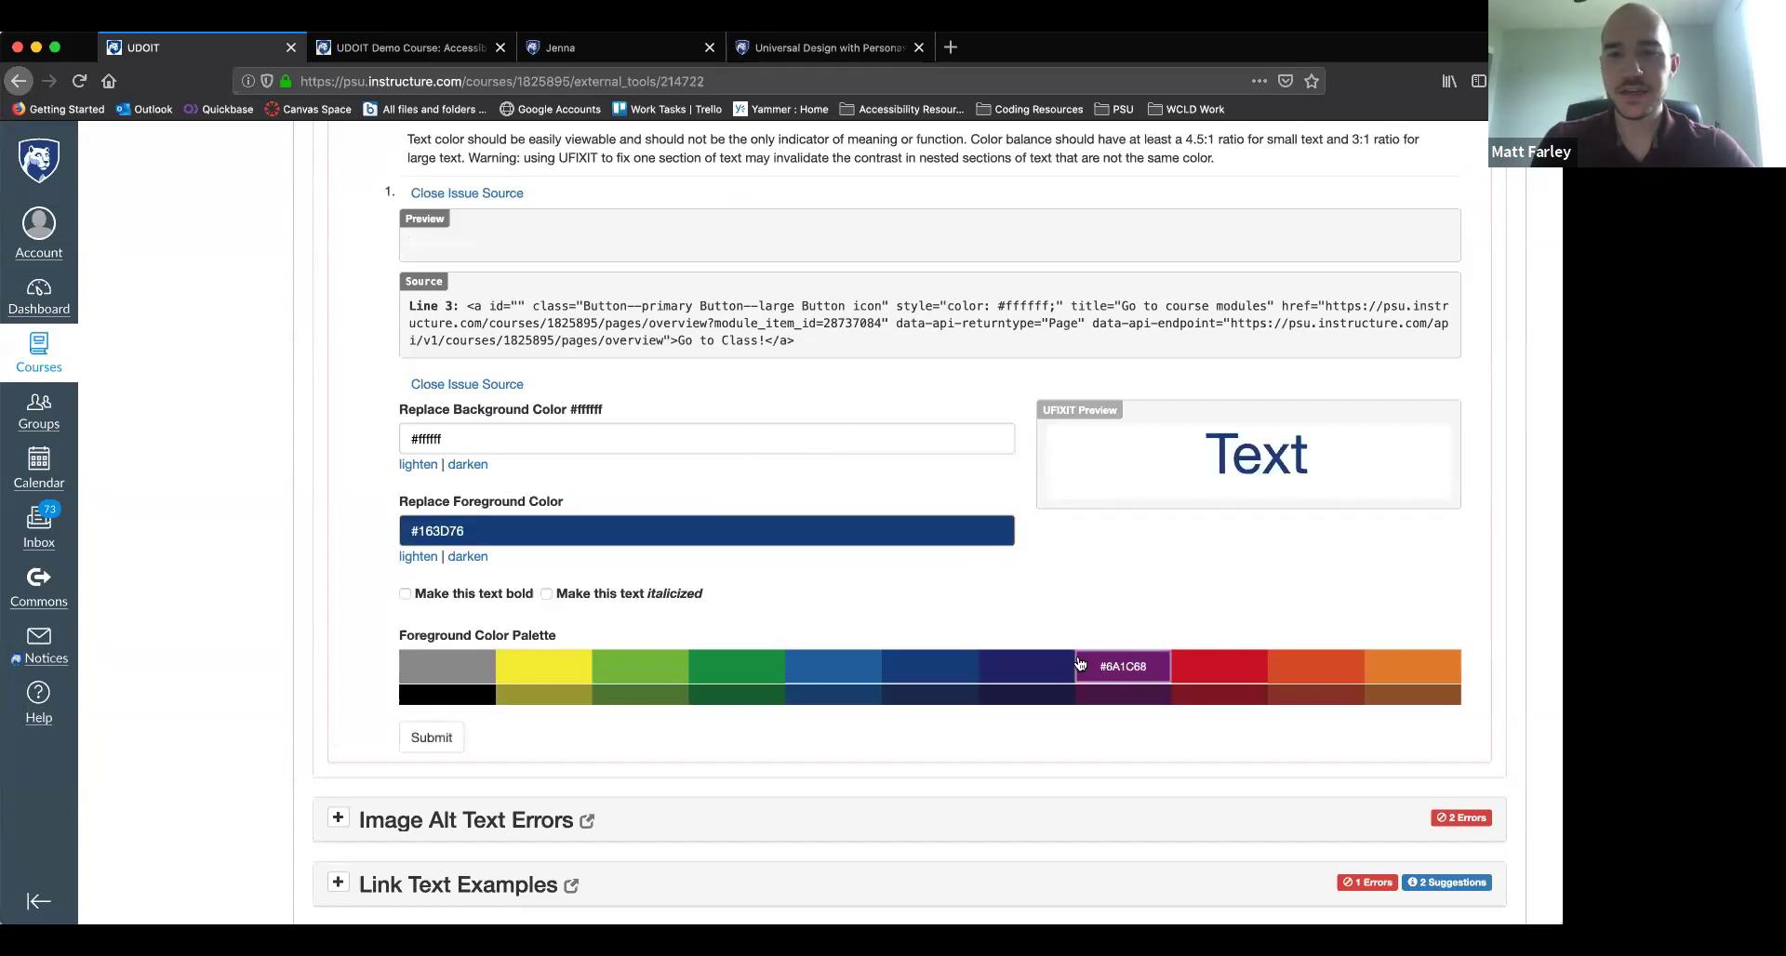
pyautogui.click(1050, 671)
pyautogui.click(935, 673)
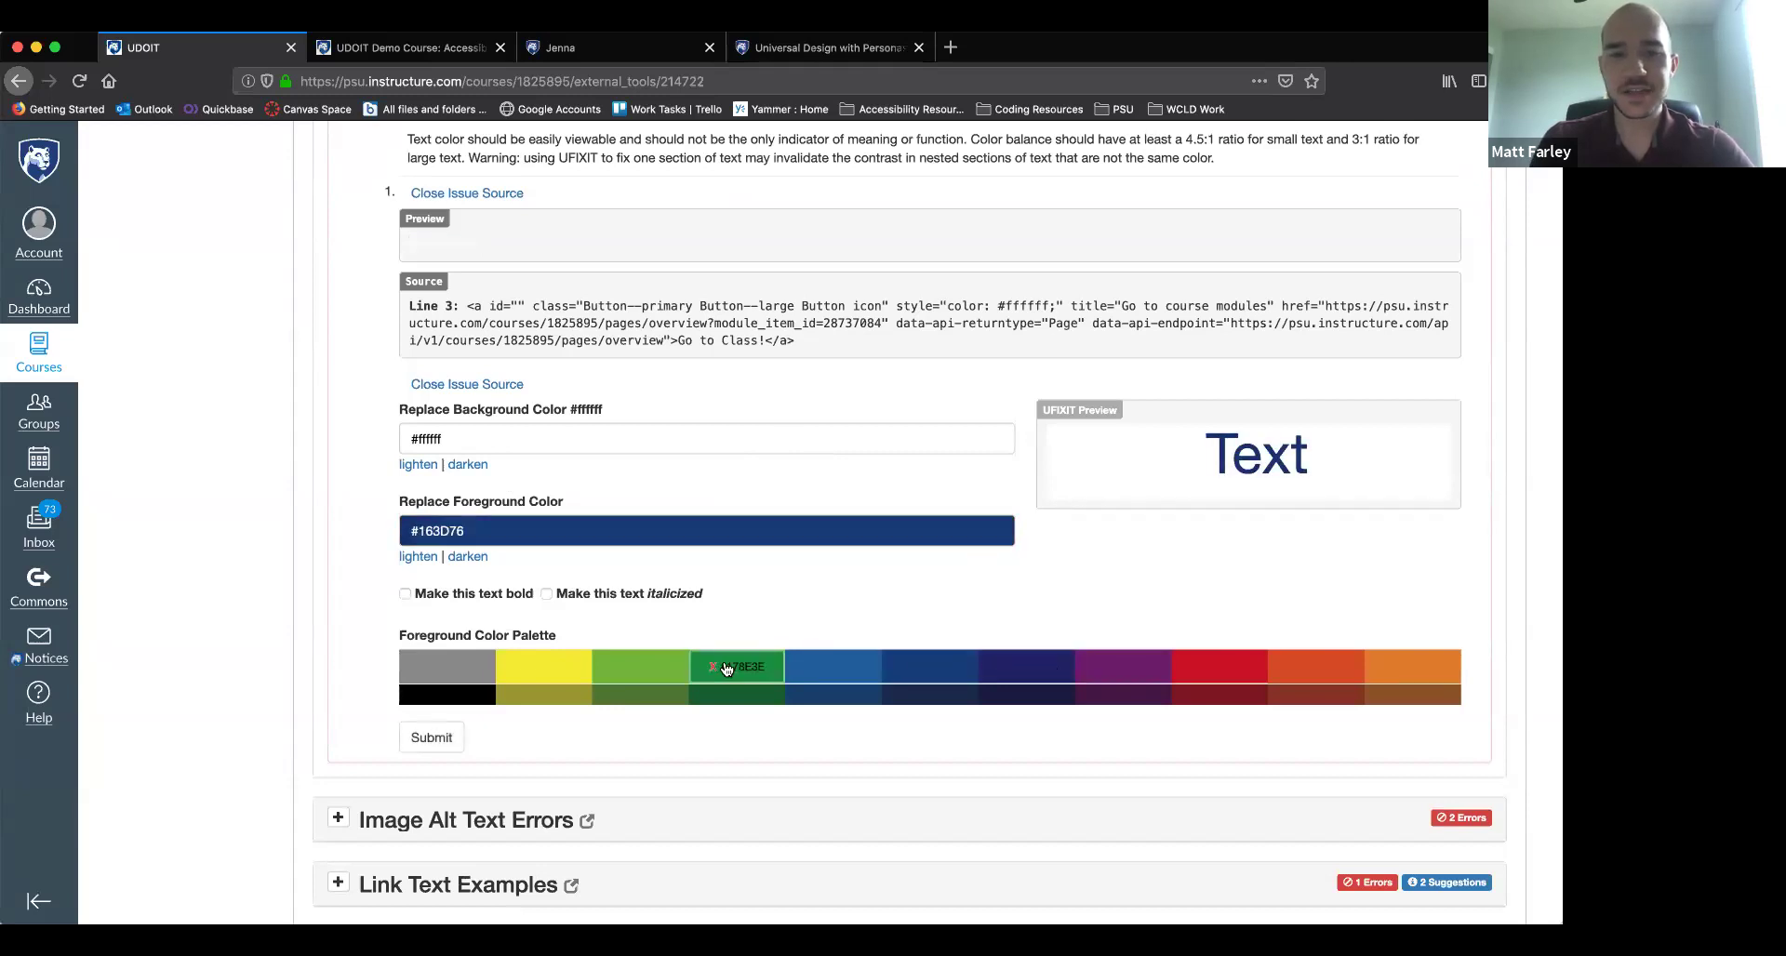
pyautogui.click(735, 668)
pyautogui.click(917, 661)
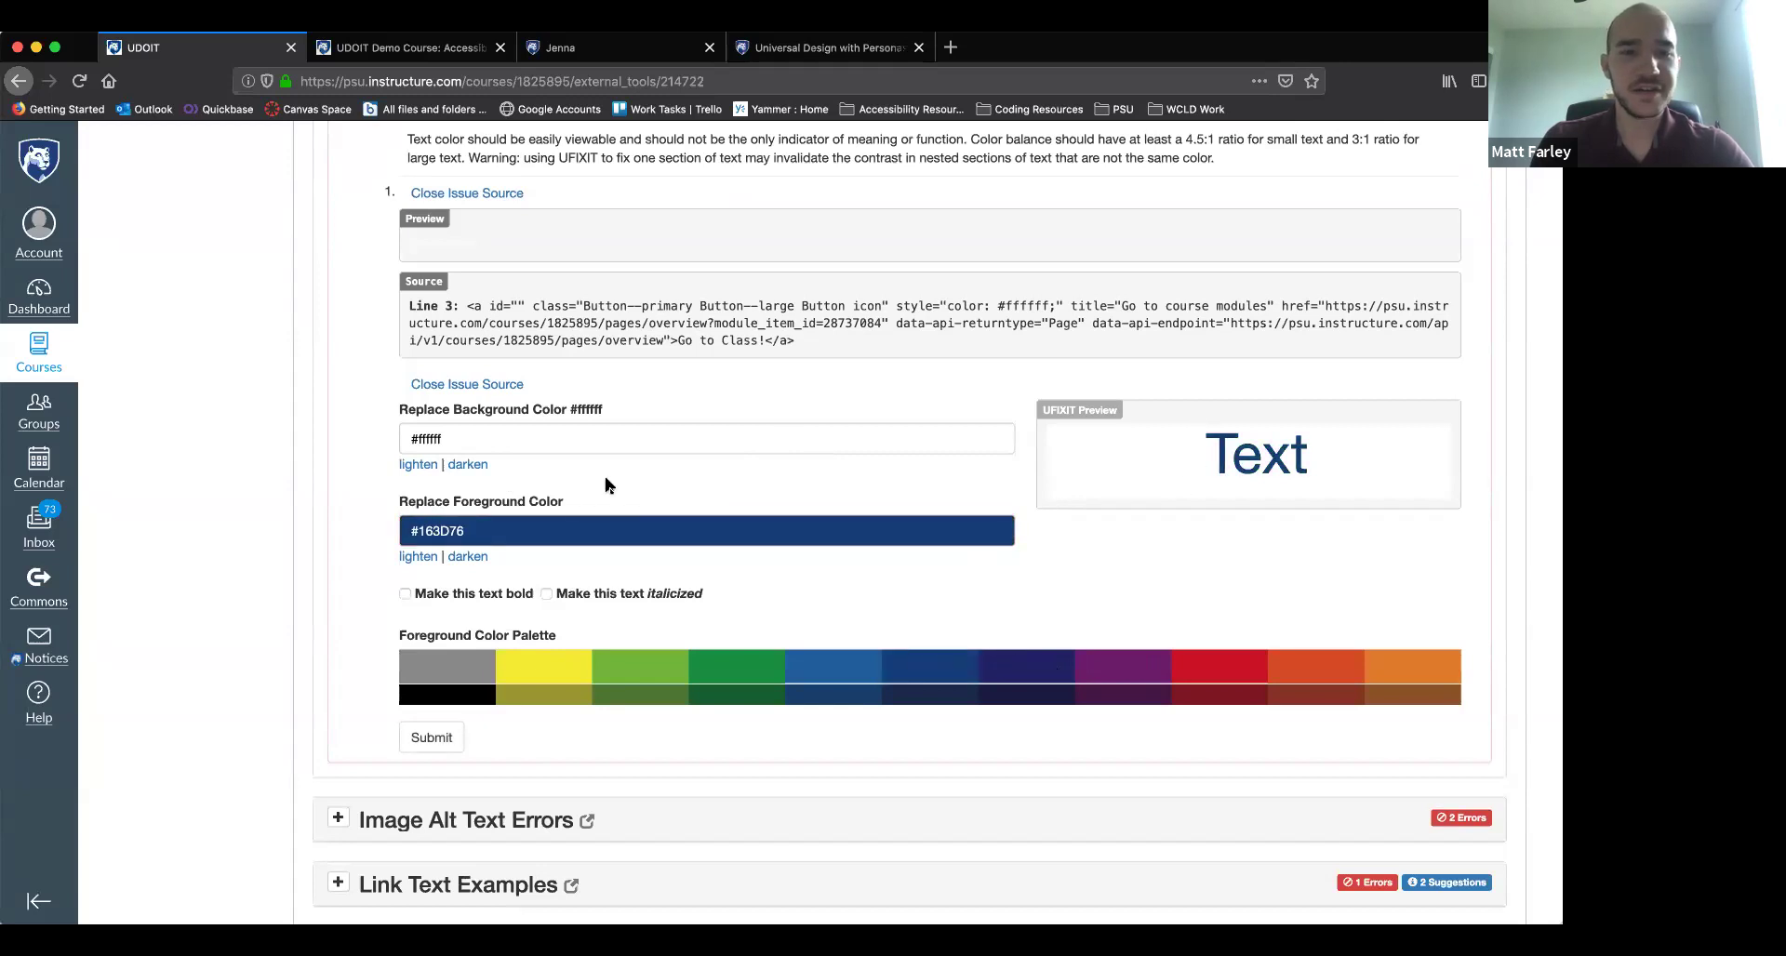
# Adjust the foreground colour with darken and lighten steps until it reads #143f77
pyautogui.click(452, 559)
pyautogui.click(417, 558)
pyautogui.click(416, 558)
pyautogui.click(417, 558)
pyautogui.click(467, 558)
pyautogui.click(467, 558)
pyautogui.click(417, 558)
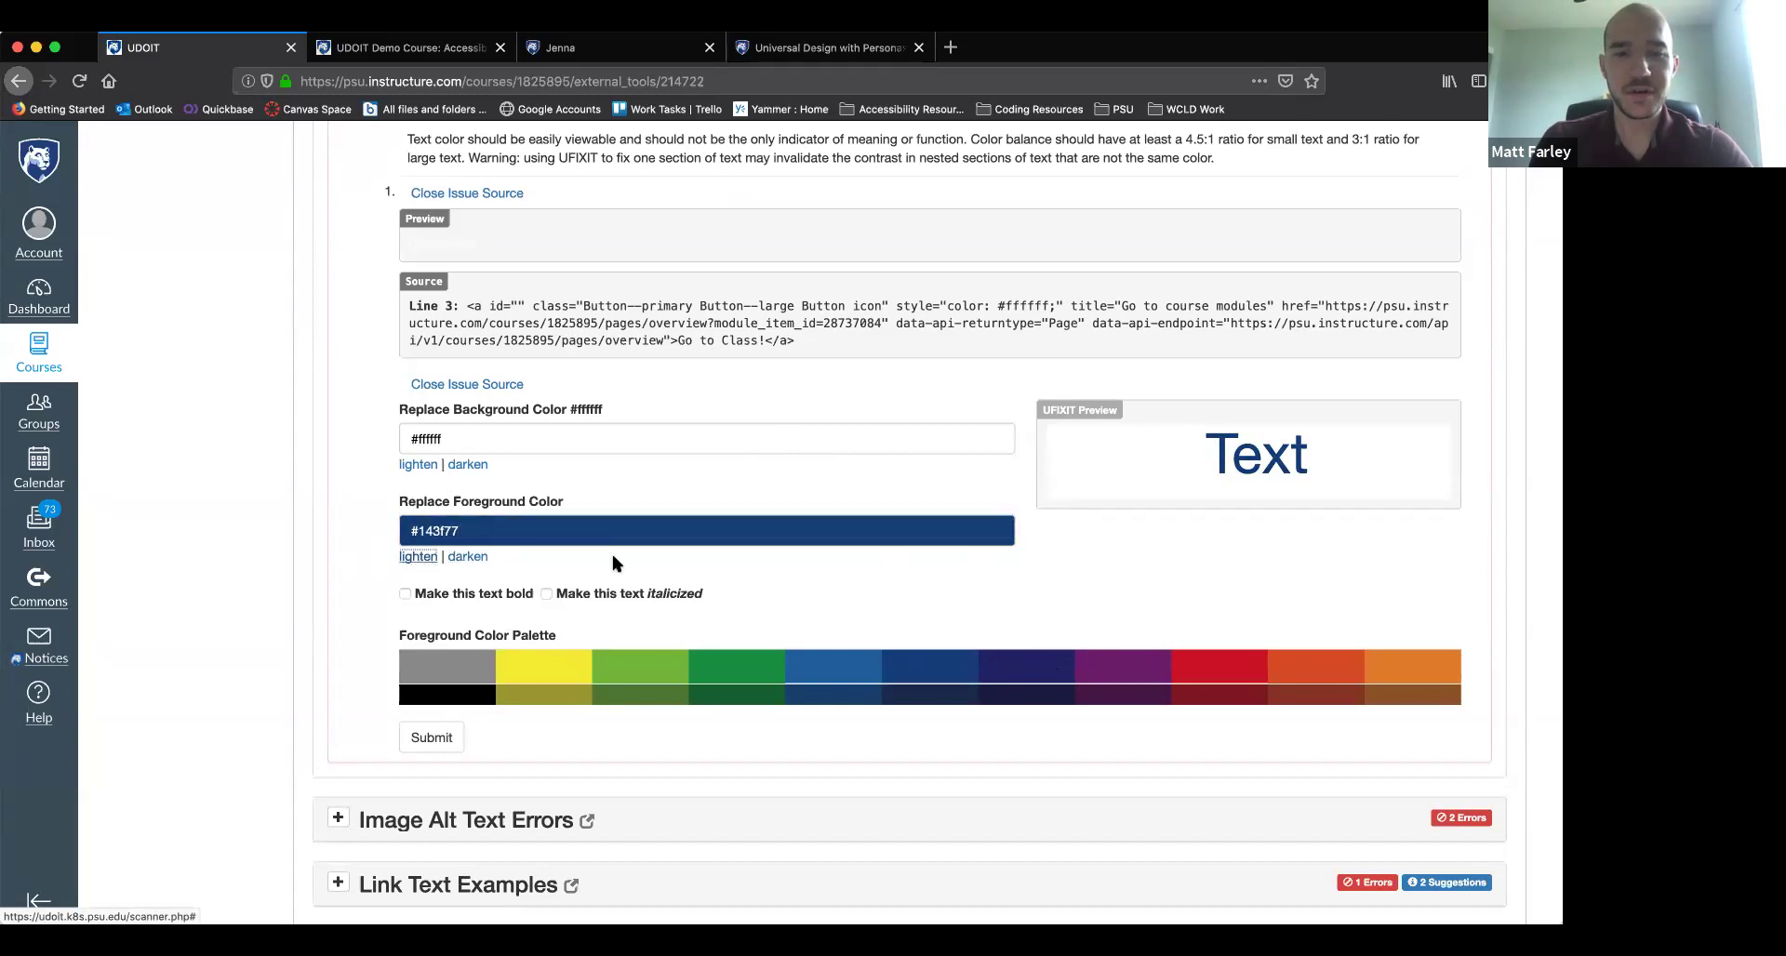
pyautogui.scroll(-1, 413, 493)
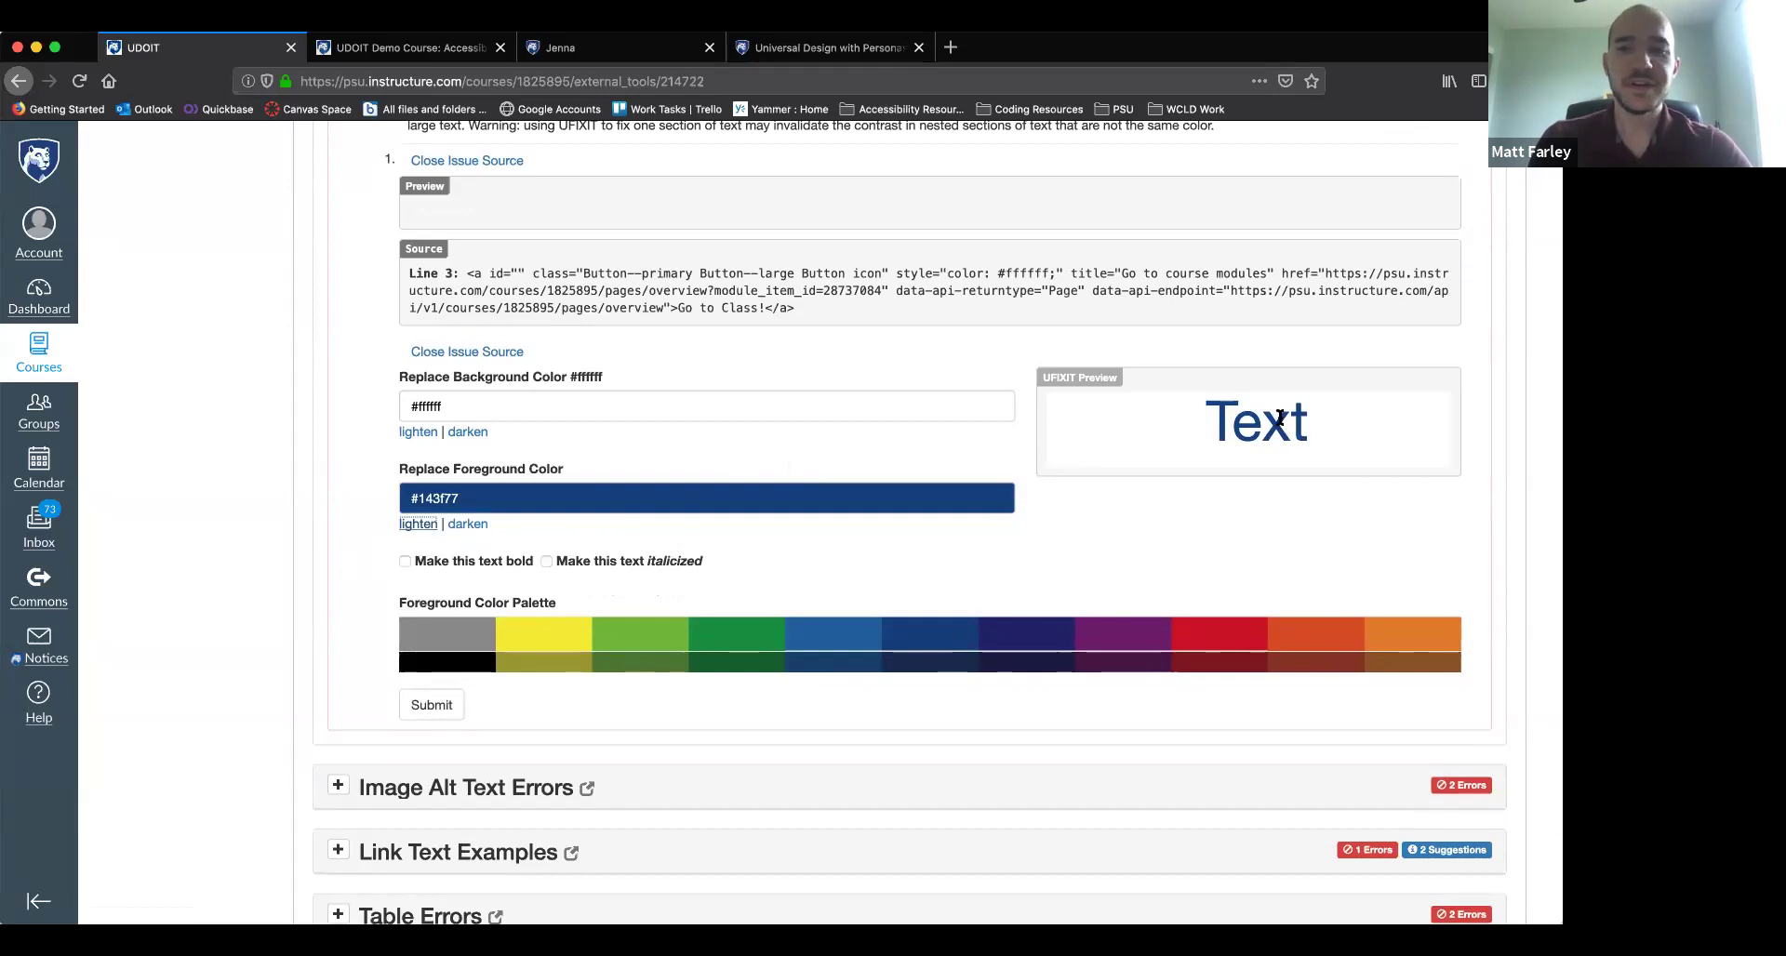
pyautogui.scroll(-2, 1278, 420)
pyautogui.scroll(3, 1276, 420)
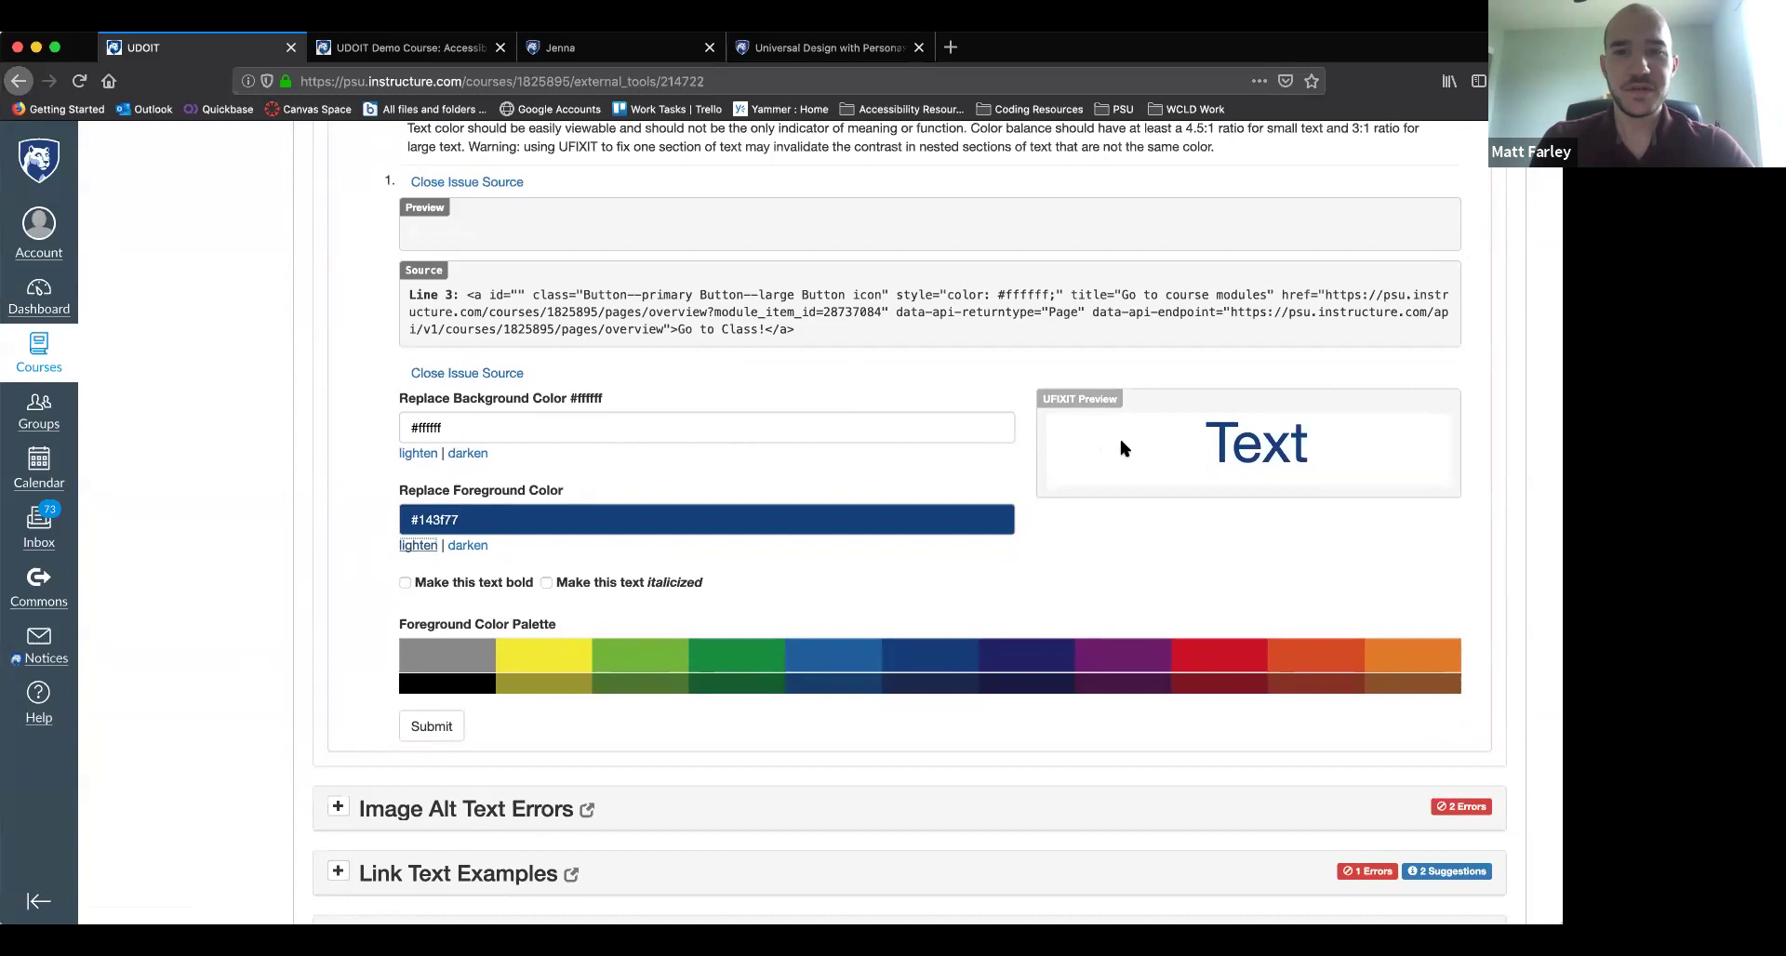
pyautogui.scroll(-2, 742, 398)
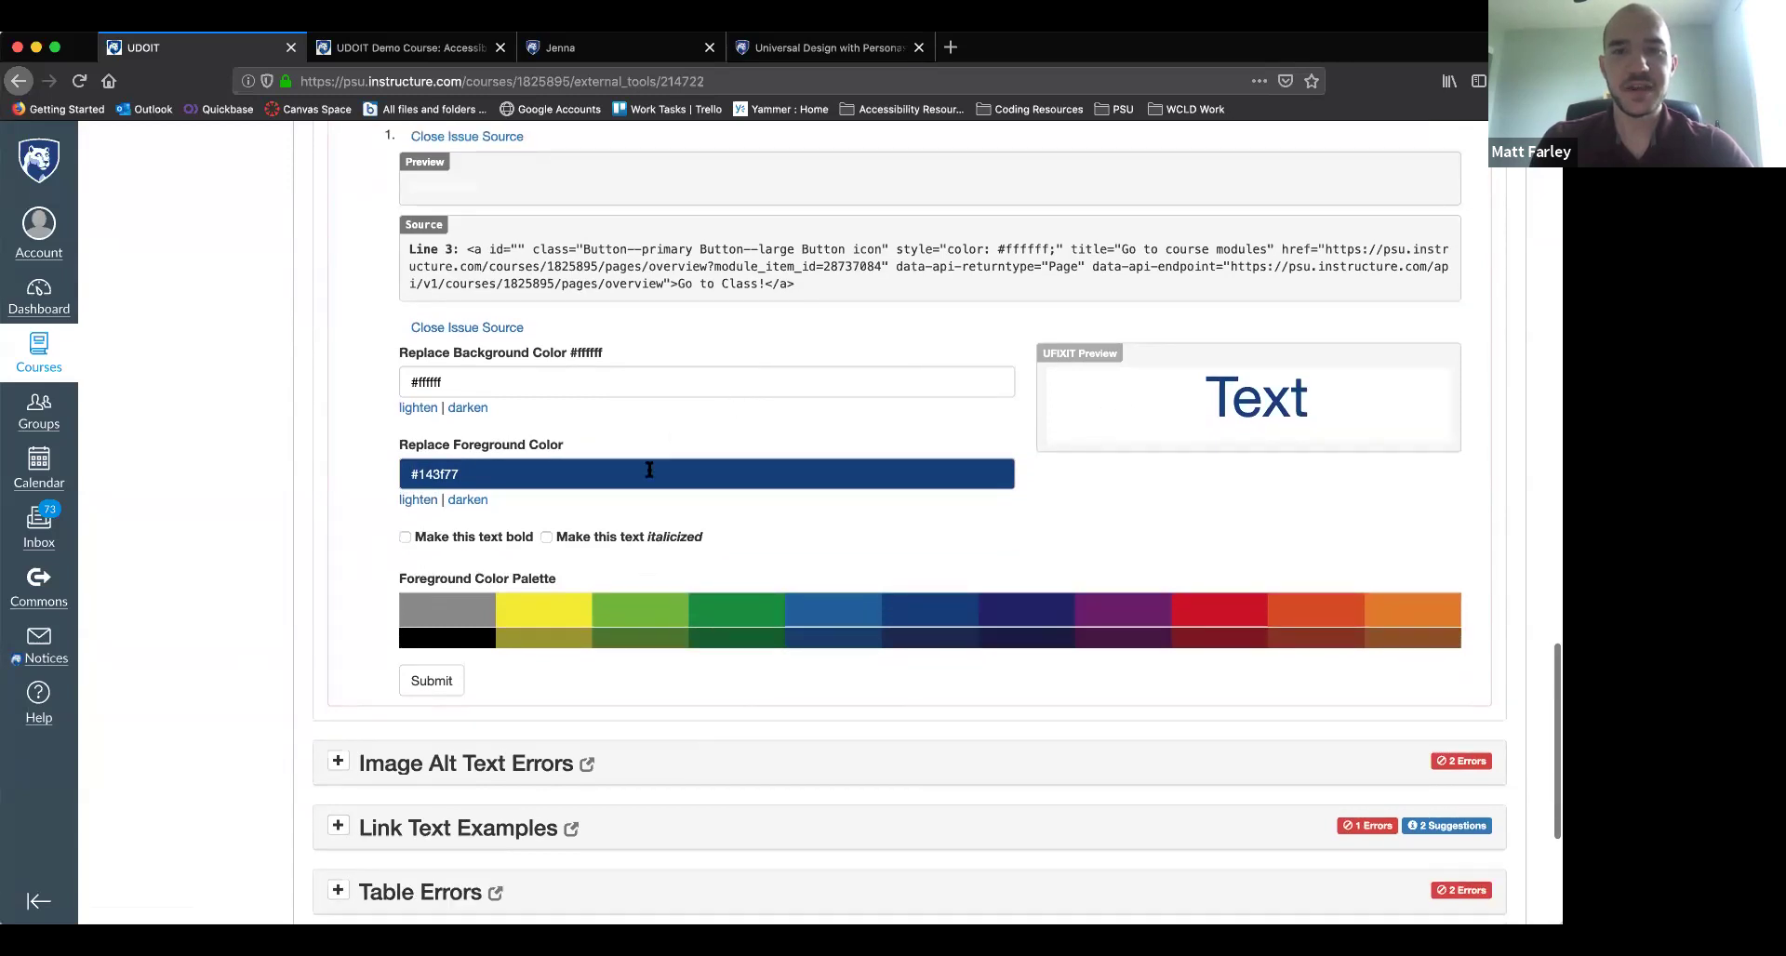
pyautogui.scroll(-10, 817, 218)
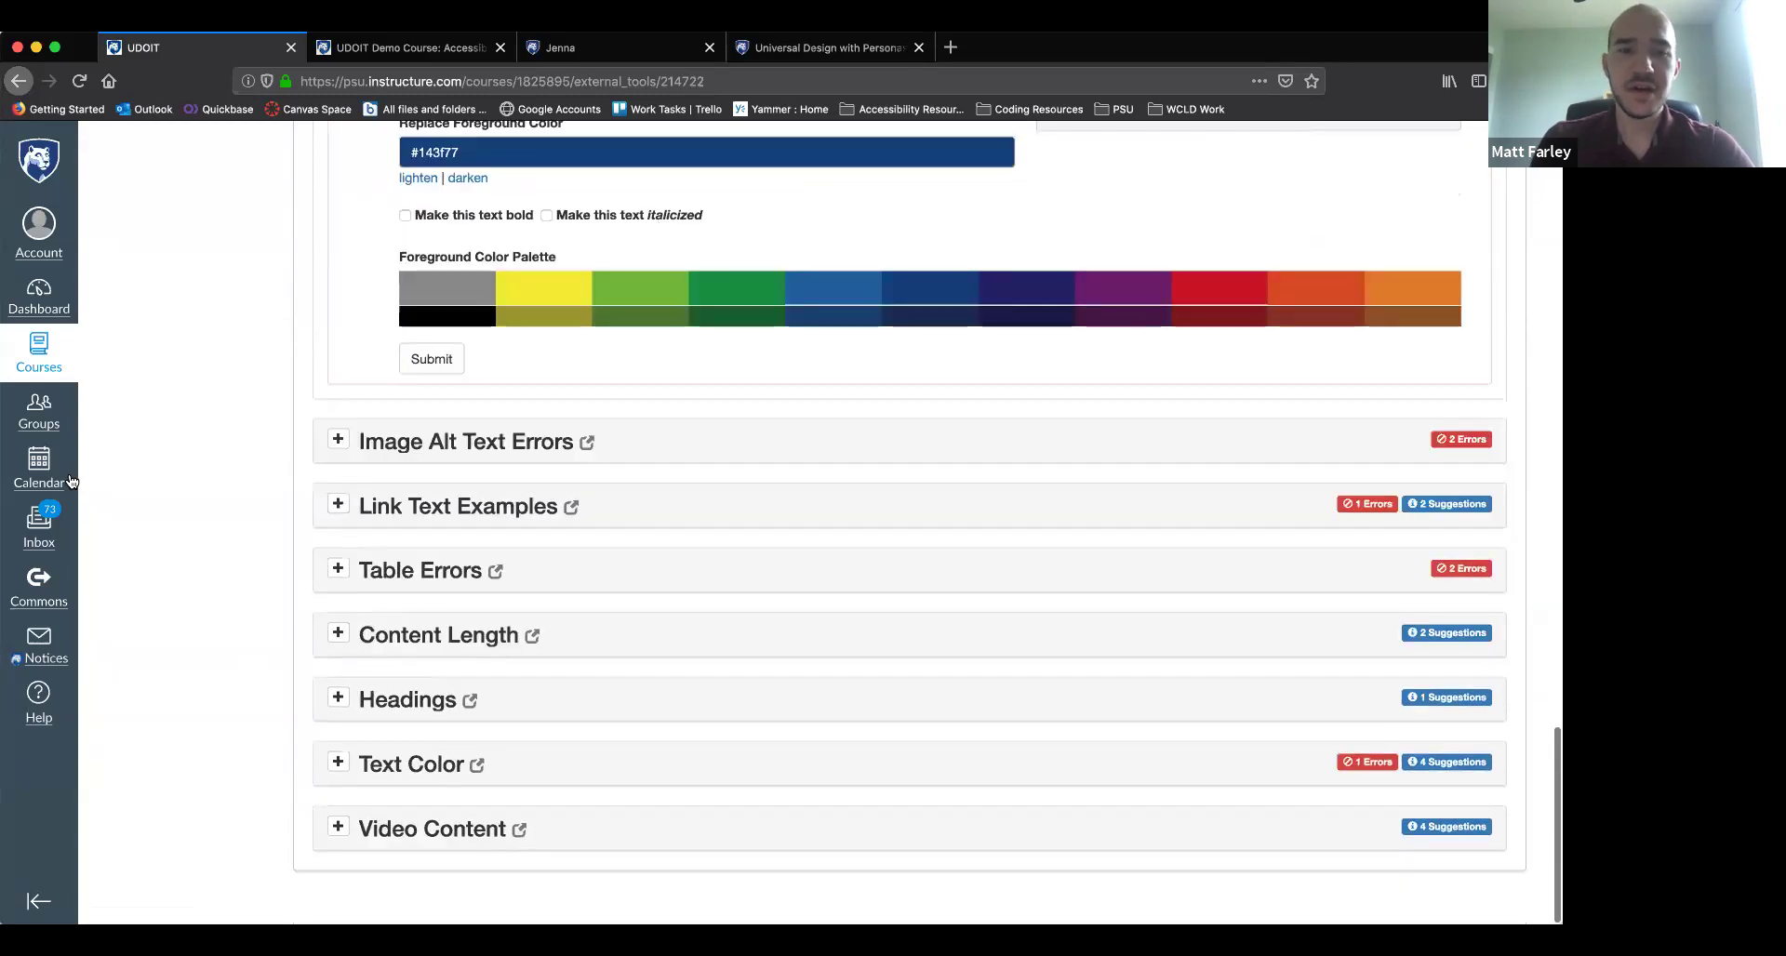
# Expand Image Alt Text Errors and inspect the vacation1.jpeg image's filename alt attribute in its source
pyautogui.click(429, 454)
pyautogui.scroll(-2, 429, 470)
pyautogui.scroll(-3, 177, 618)
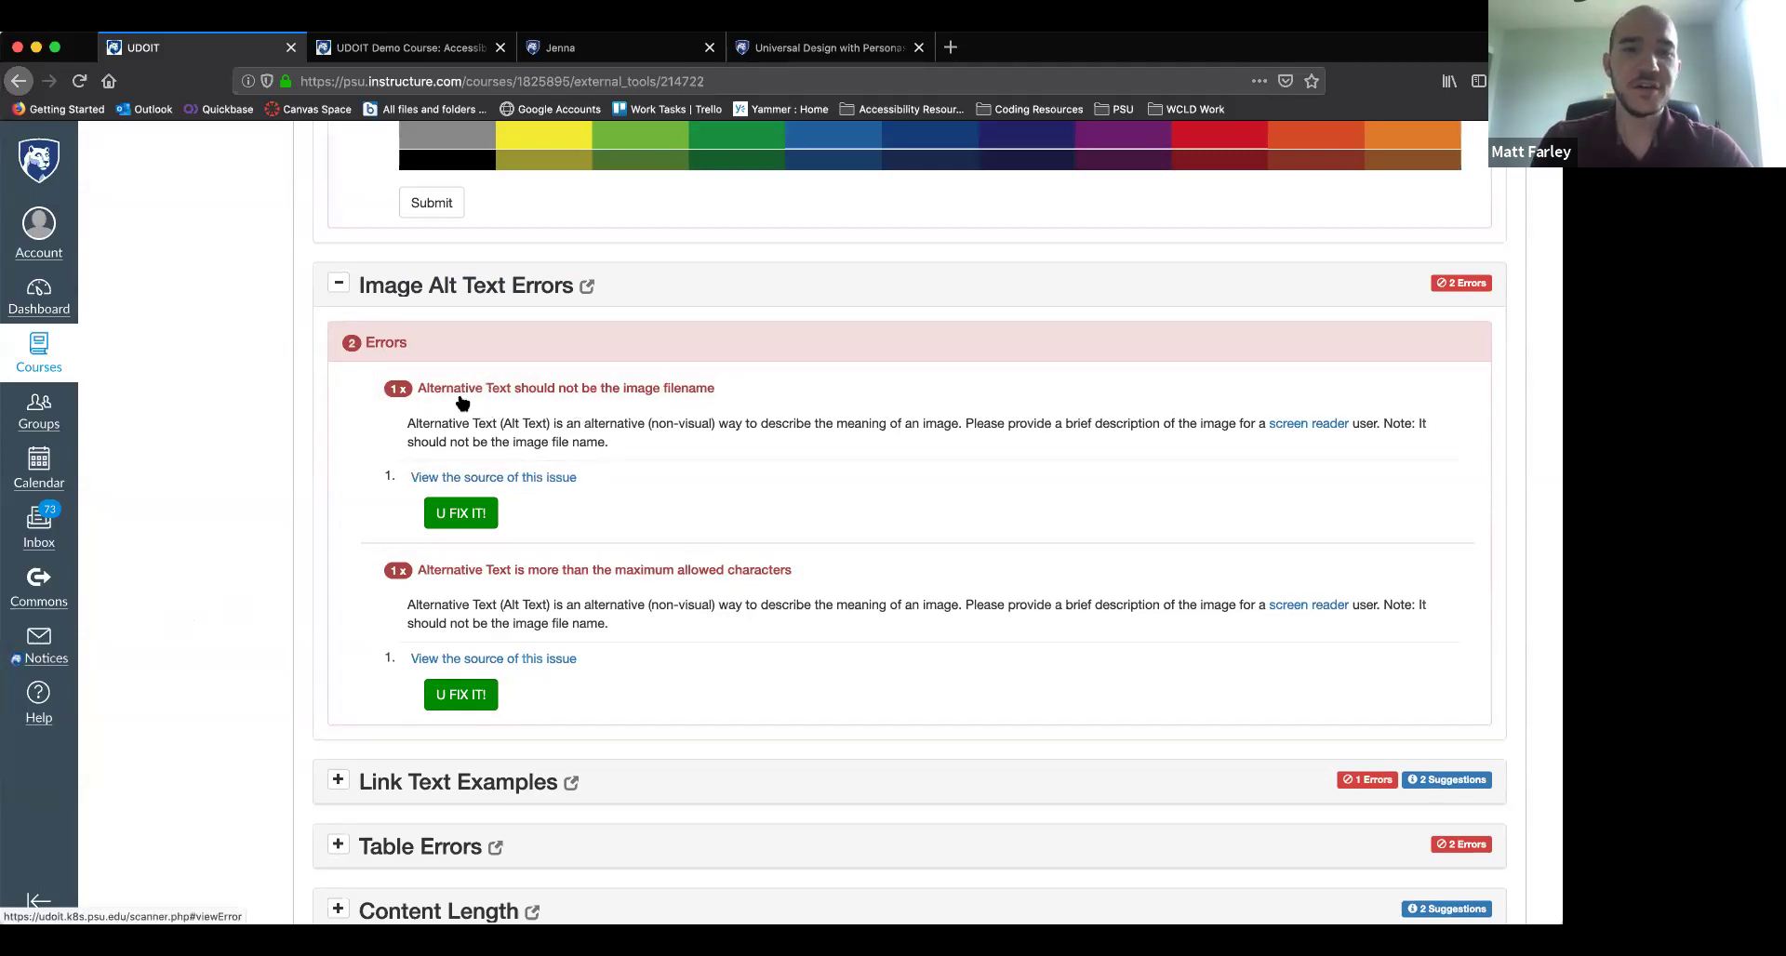
pyautogui.click(452, 478)
pyautogui.scroll(-1, 596, 572)
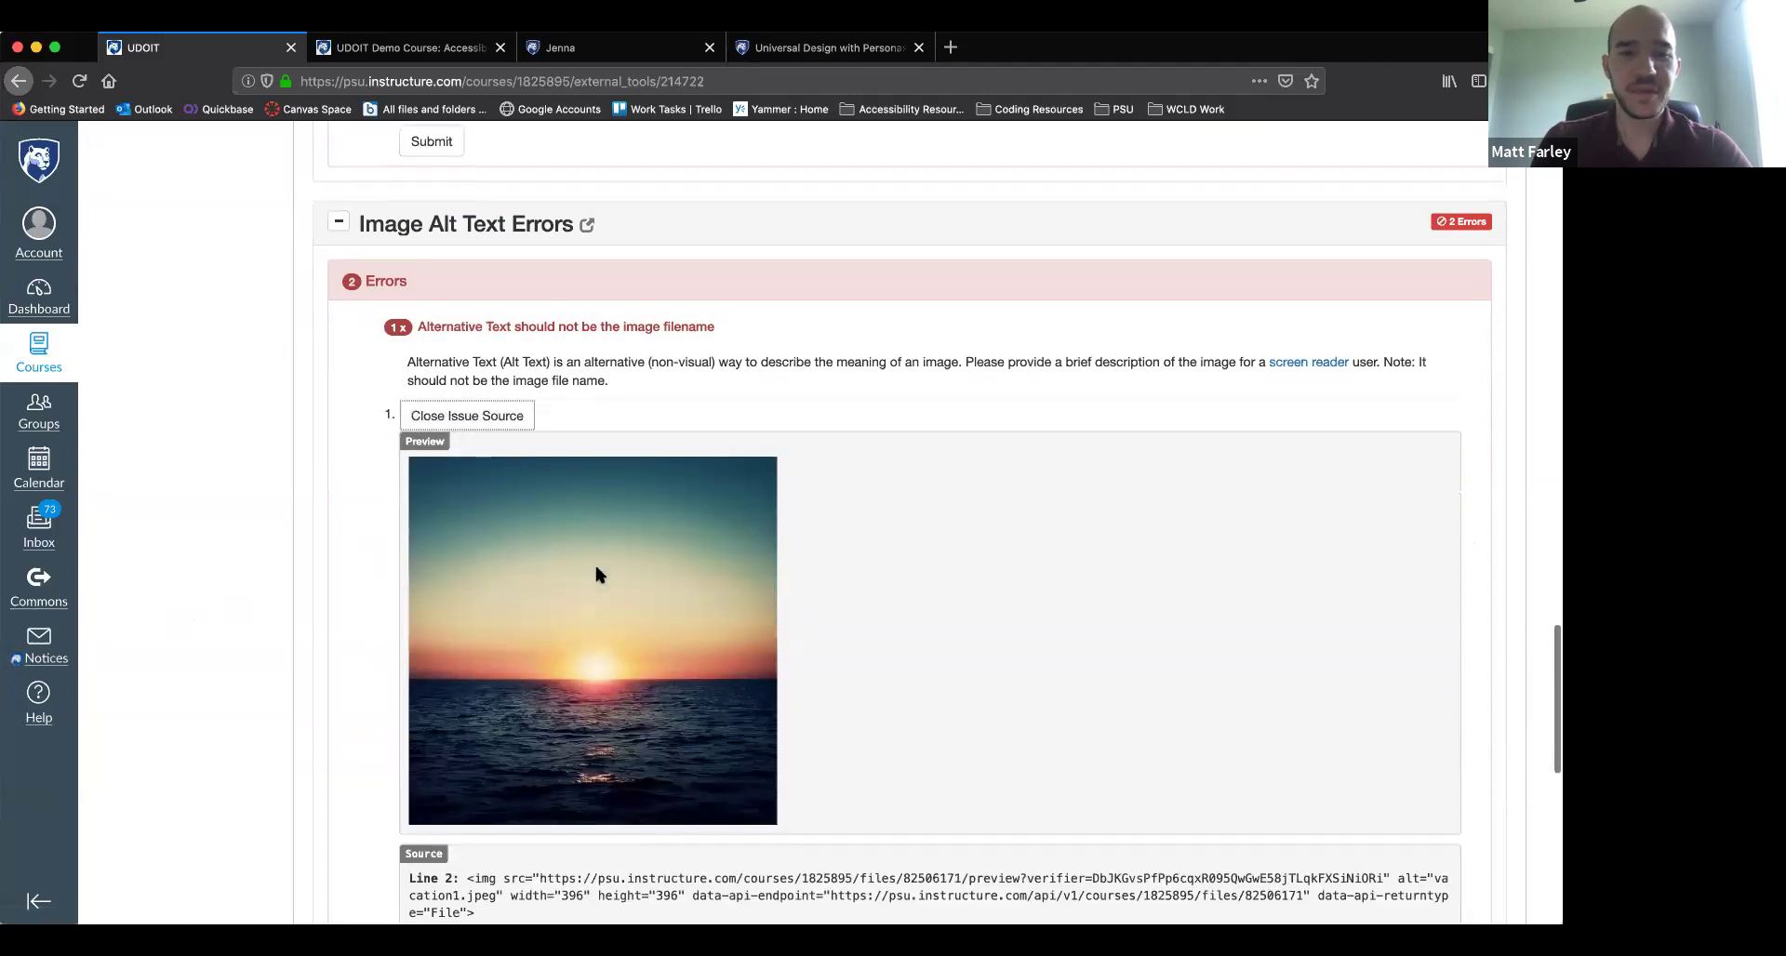
pyautogui.scroll(-3, 597, 569)
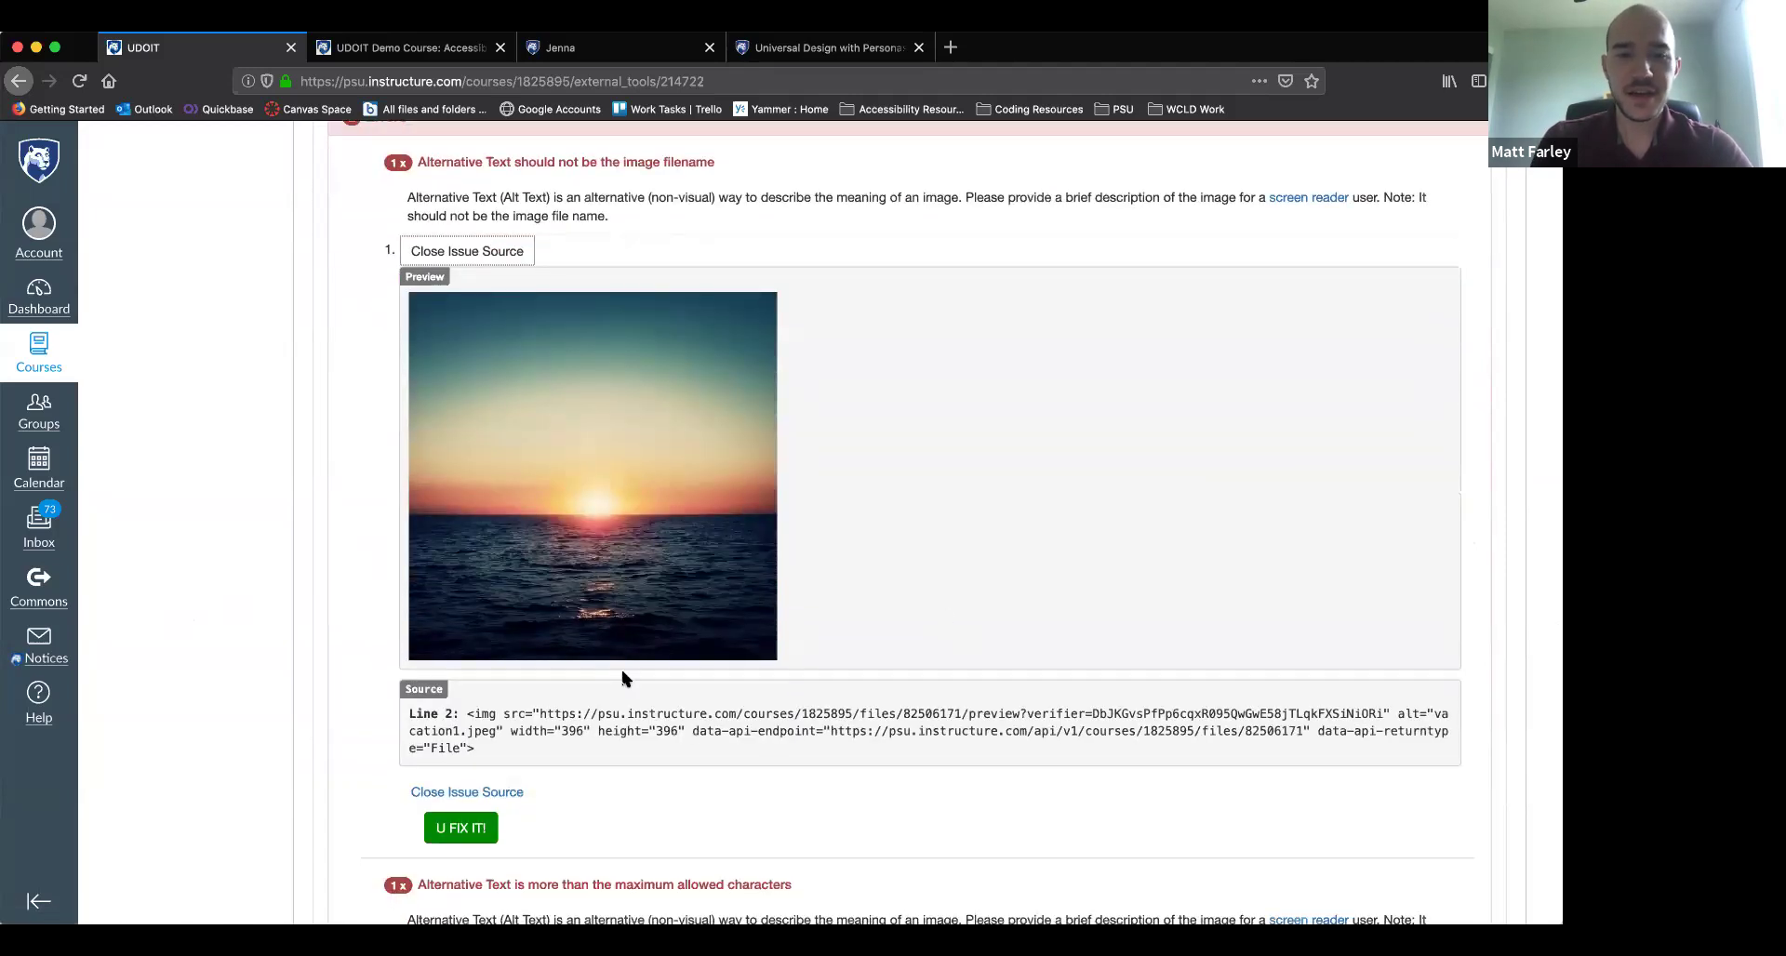
pyautogui.doubleClick(1407, 714)
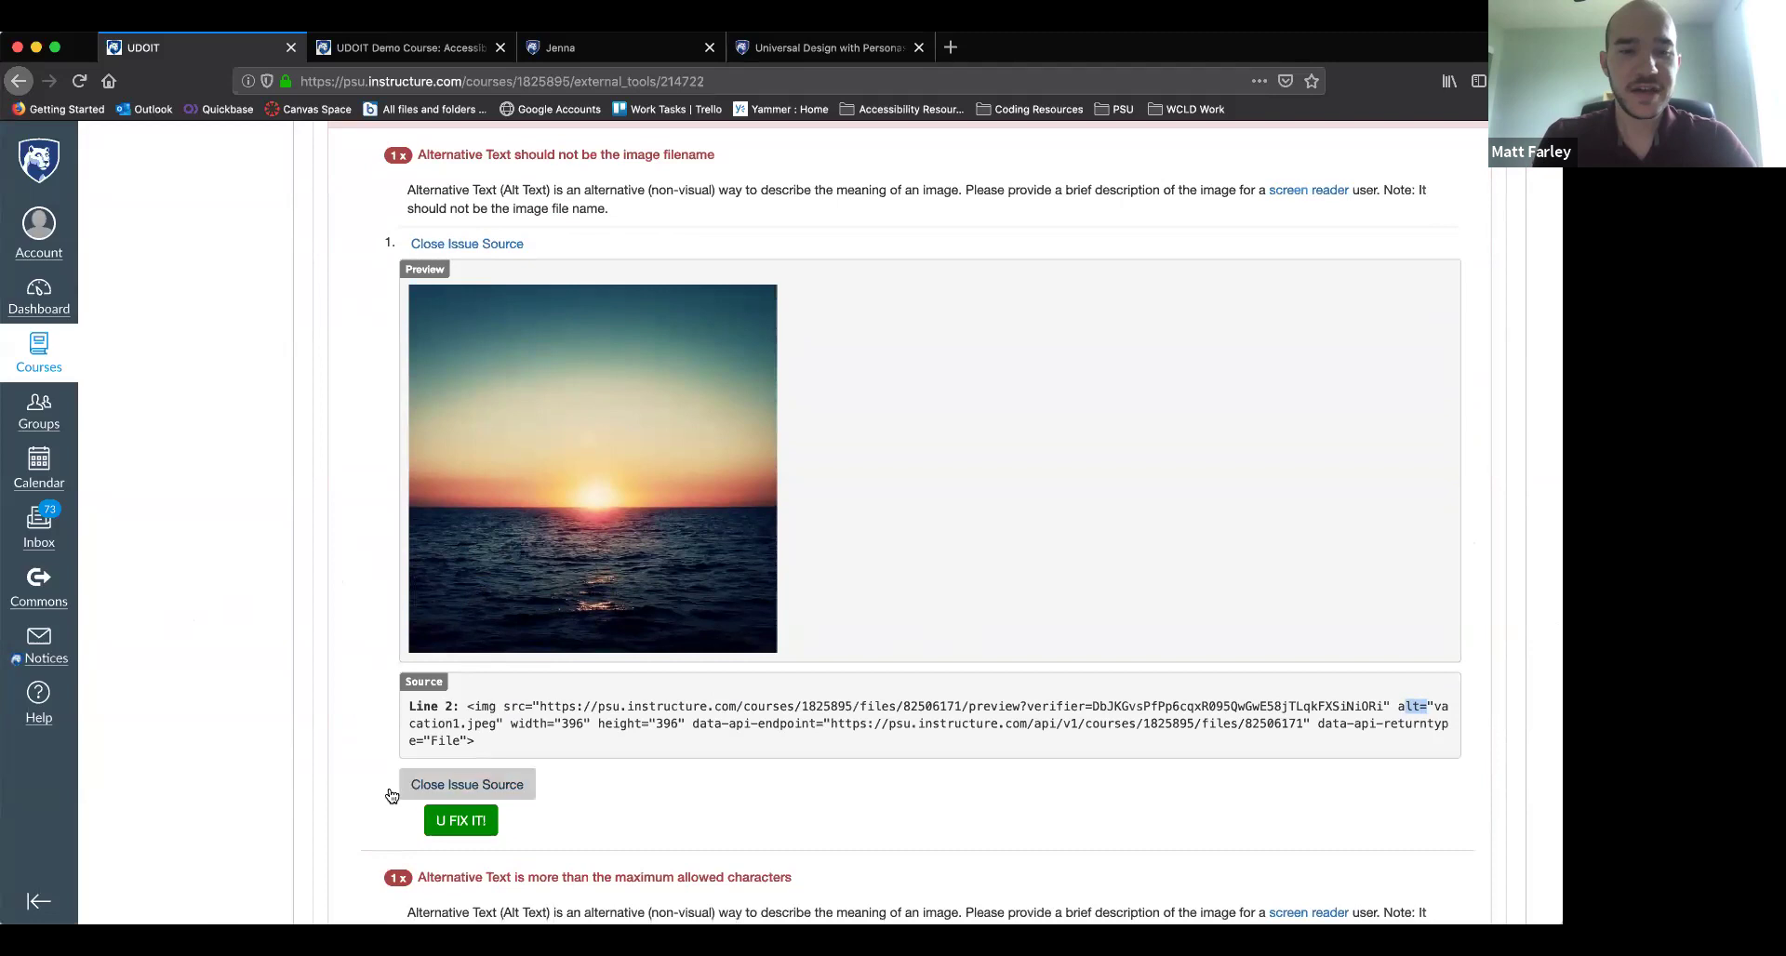
# Enter 'sunset over the ocean' as the image's new alt text, leaving it unmarked as decorative
pyautogui.click(461, 827)
pyautogui.scroll(-1, 614, 794)
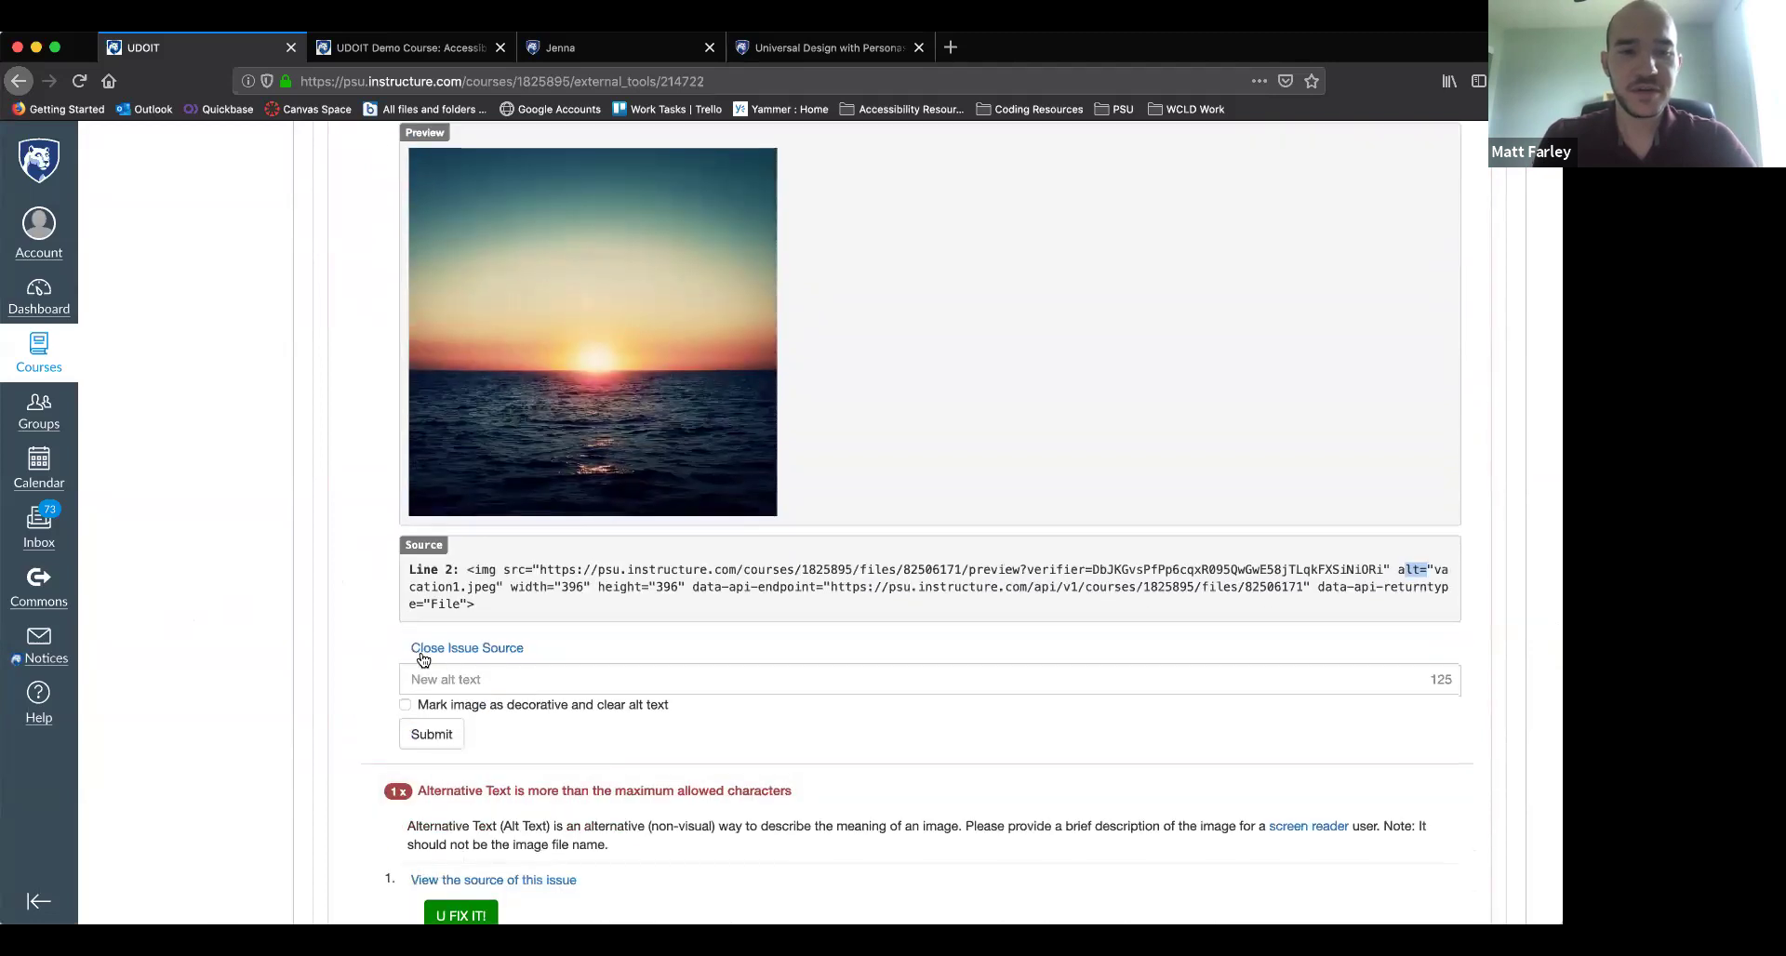
pyautogui.scroll(-1, 454, 656)
pyautogui.click(454, 648)
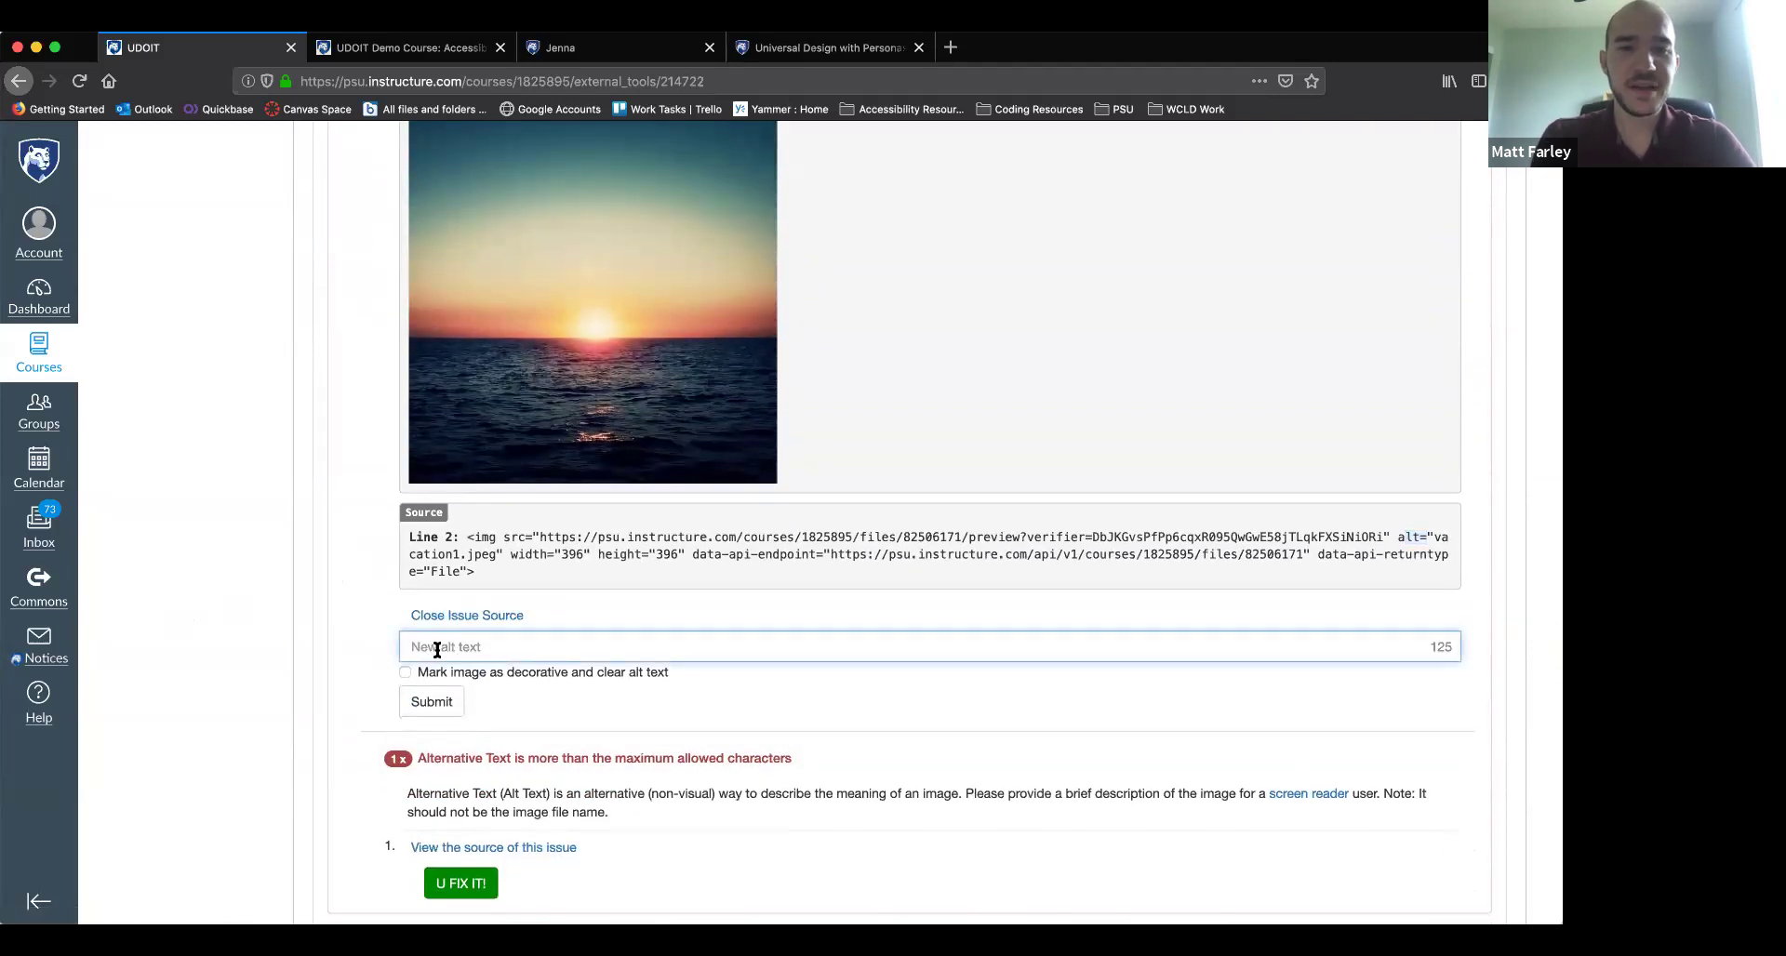
pyautogui.write('sunset ')
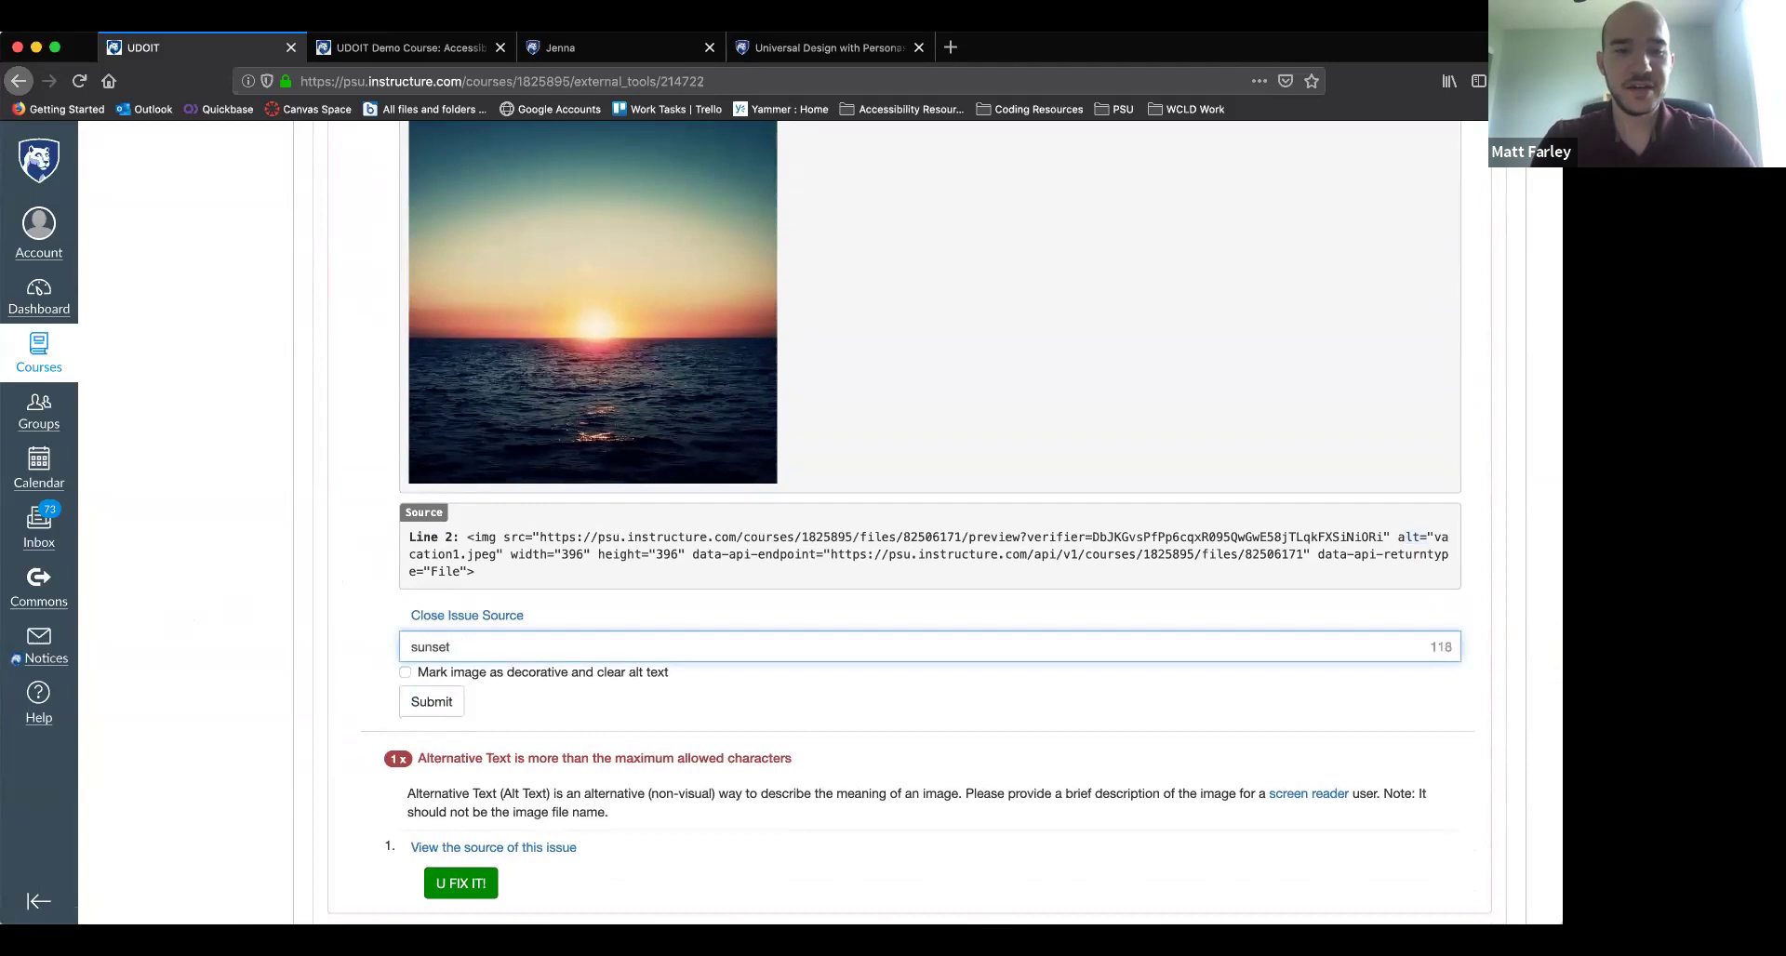
pyautogui.write('over the ocean')
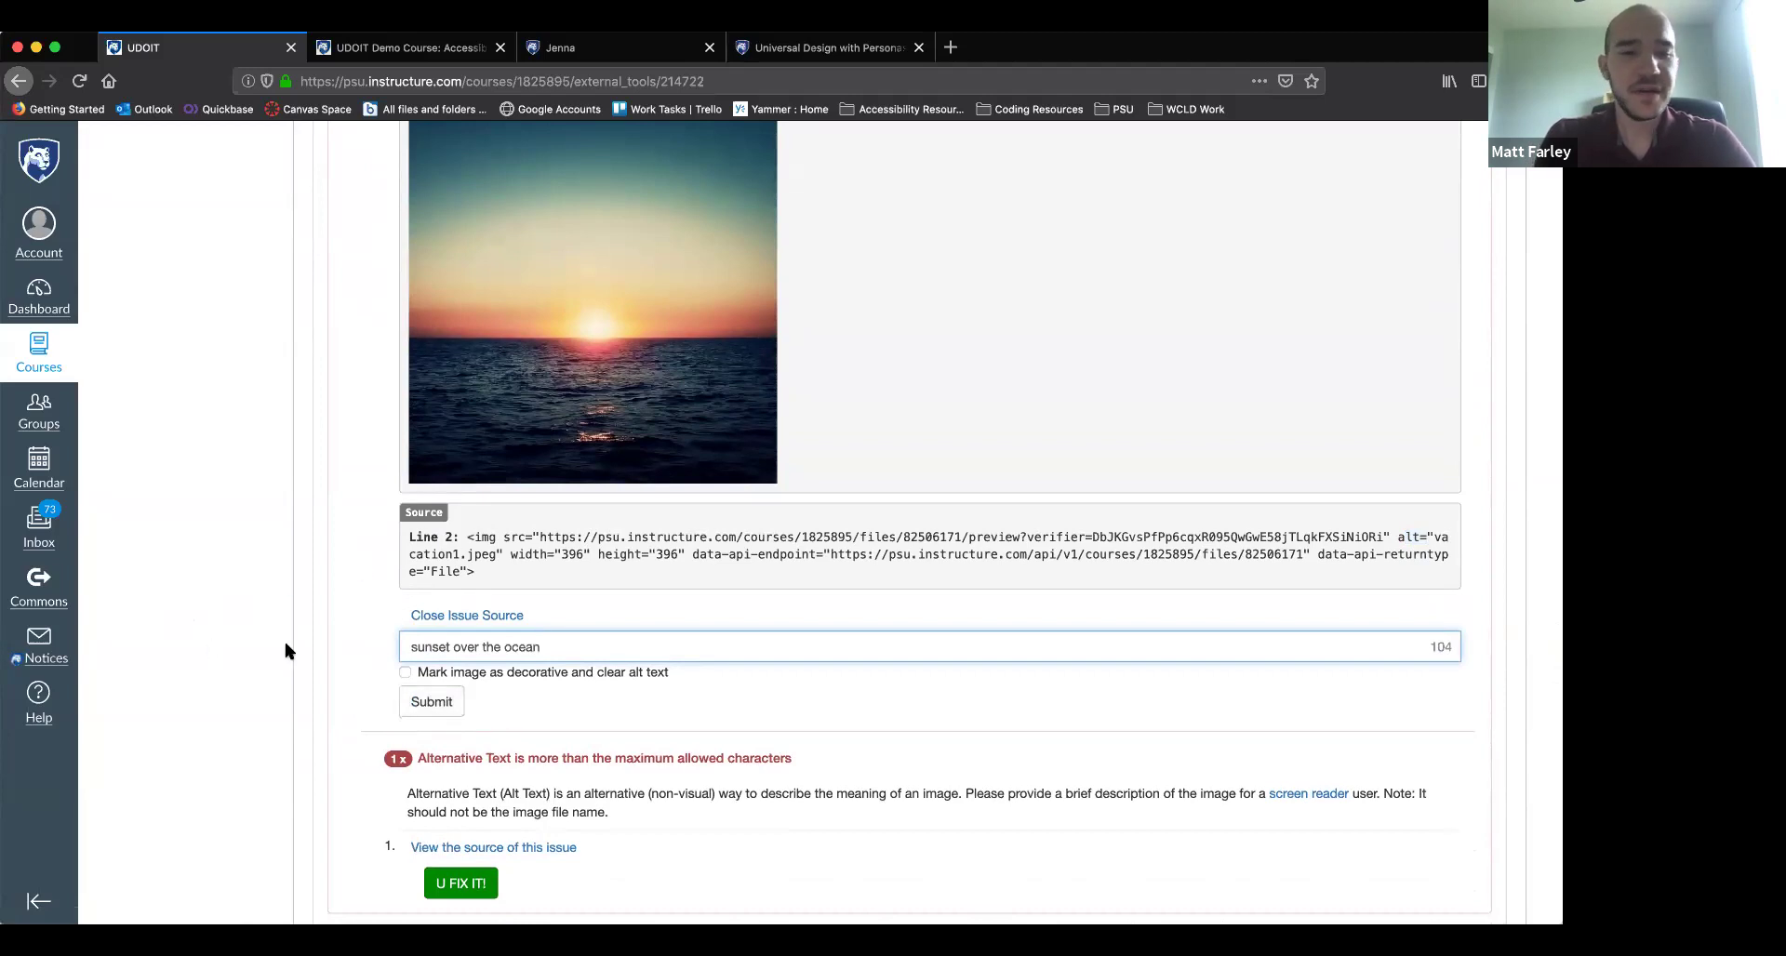
pyautogui.click(406, 672)
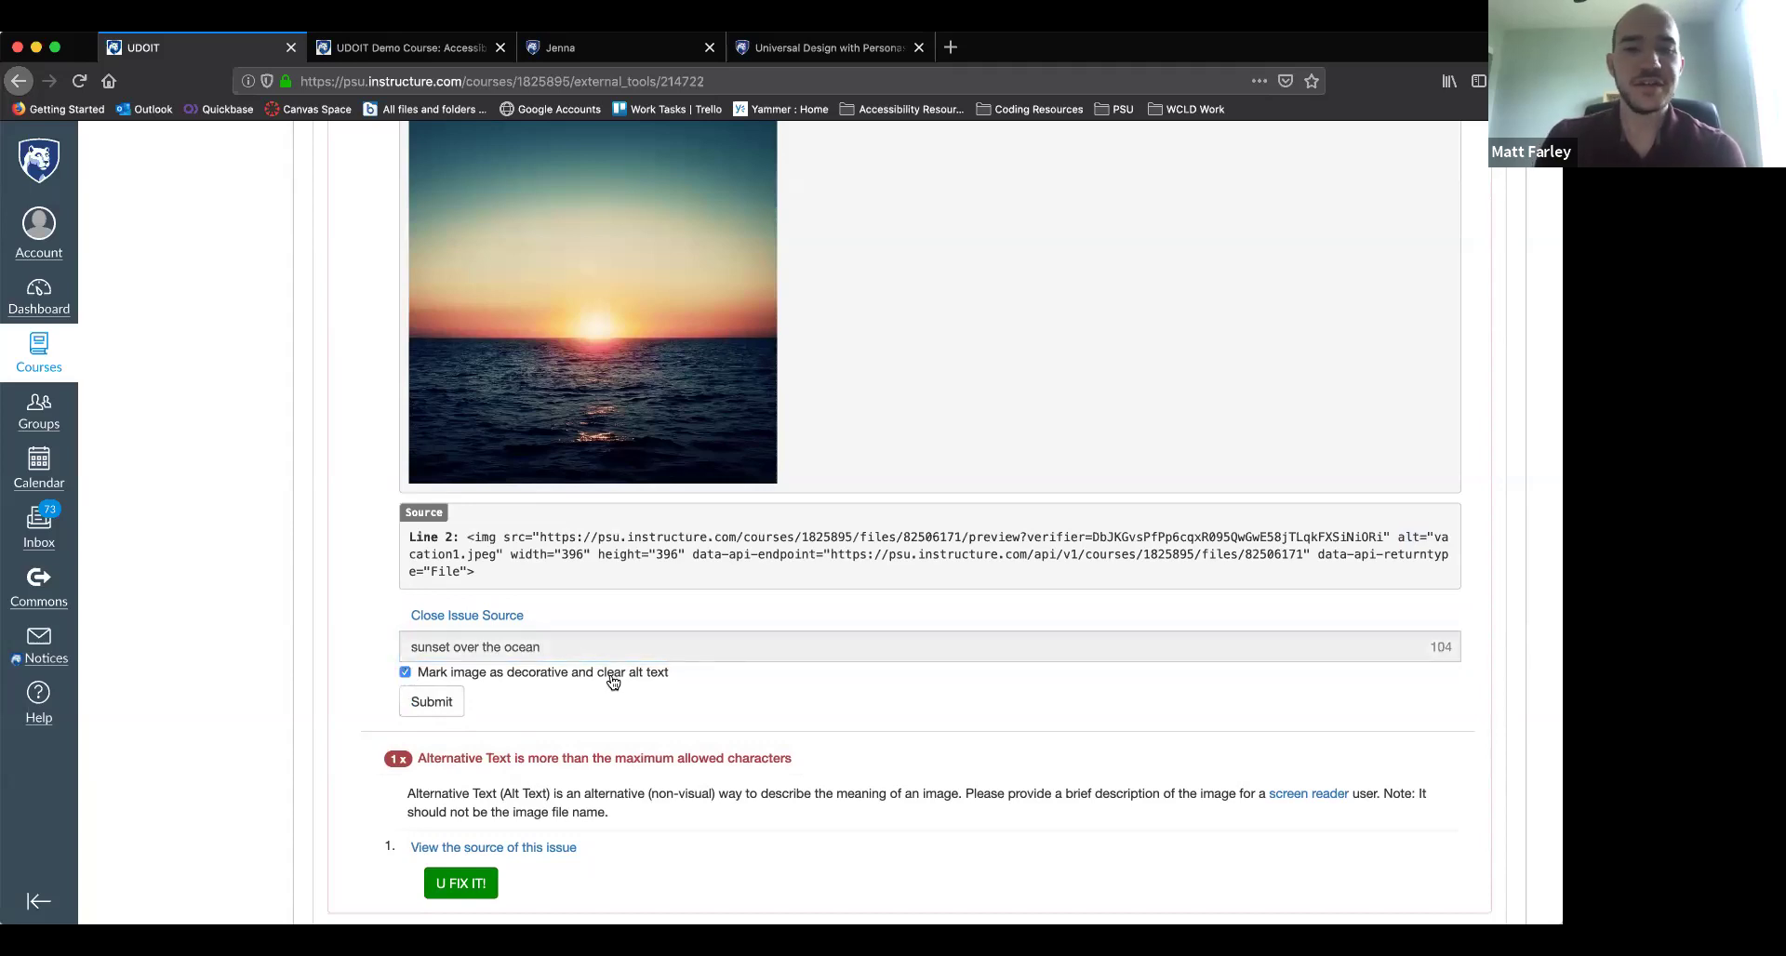
pyautogui.click(406, 673)
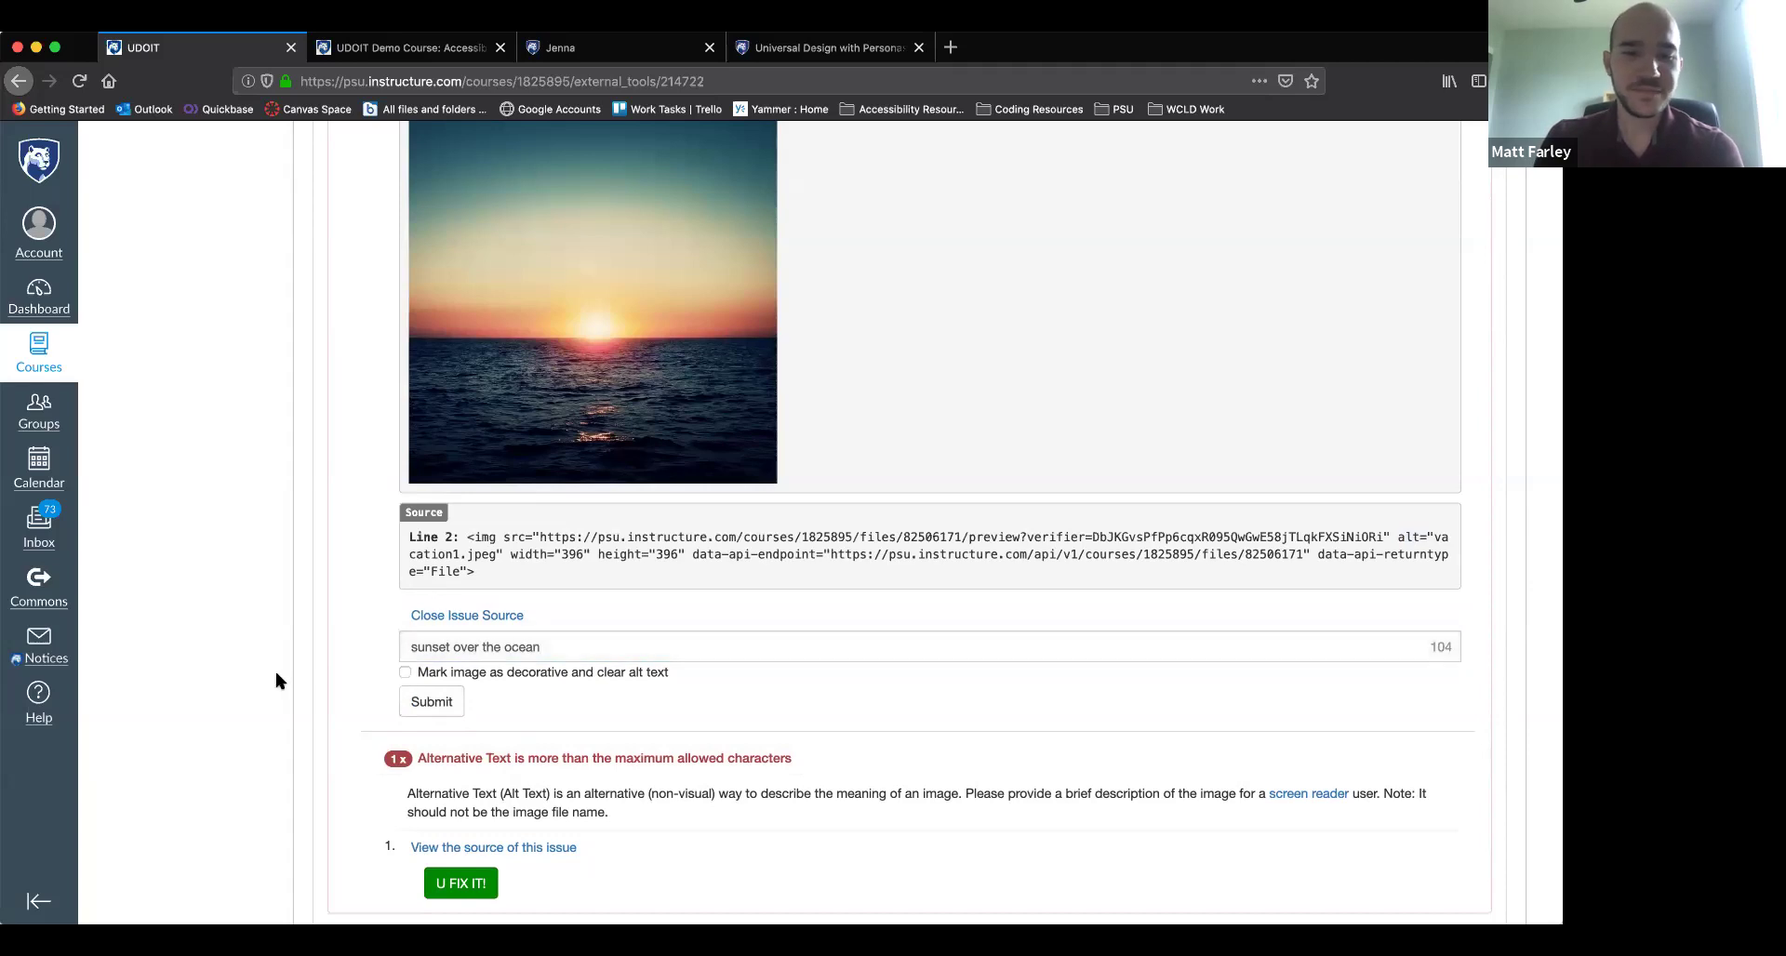
pyautogui.scroll(-3, 275, 667)
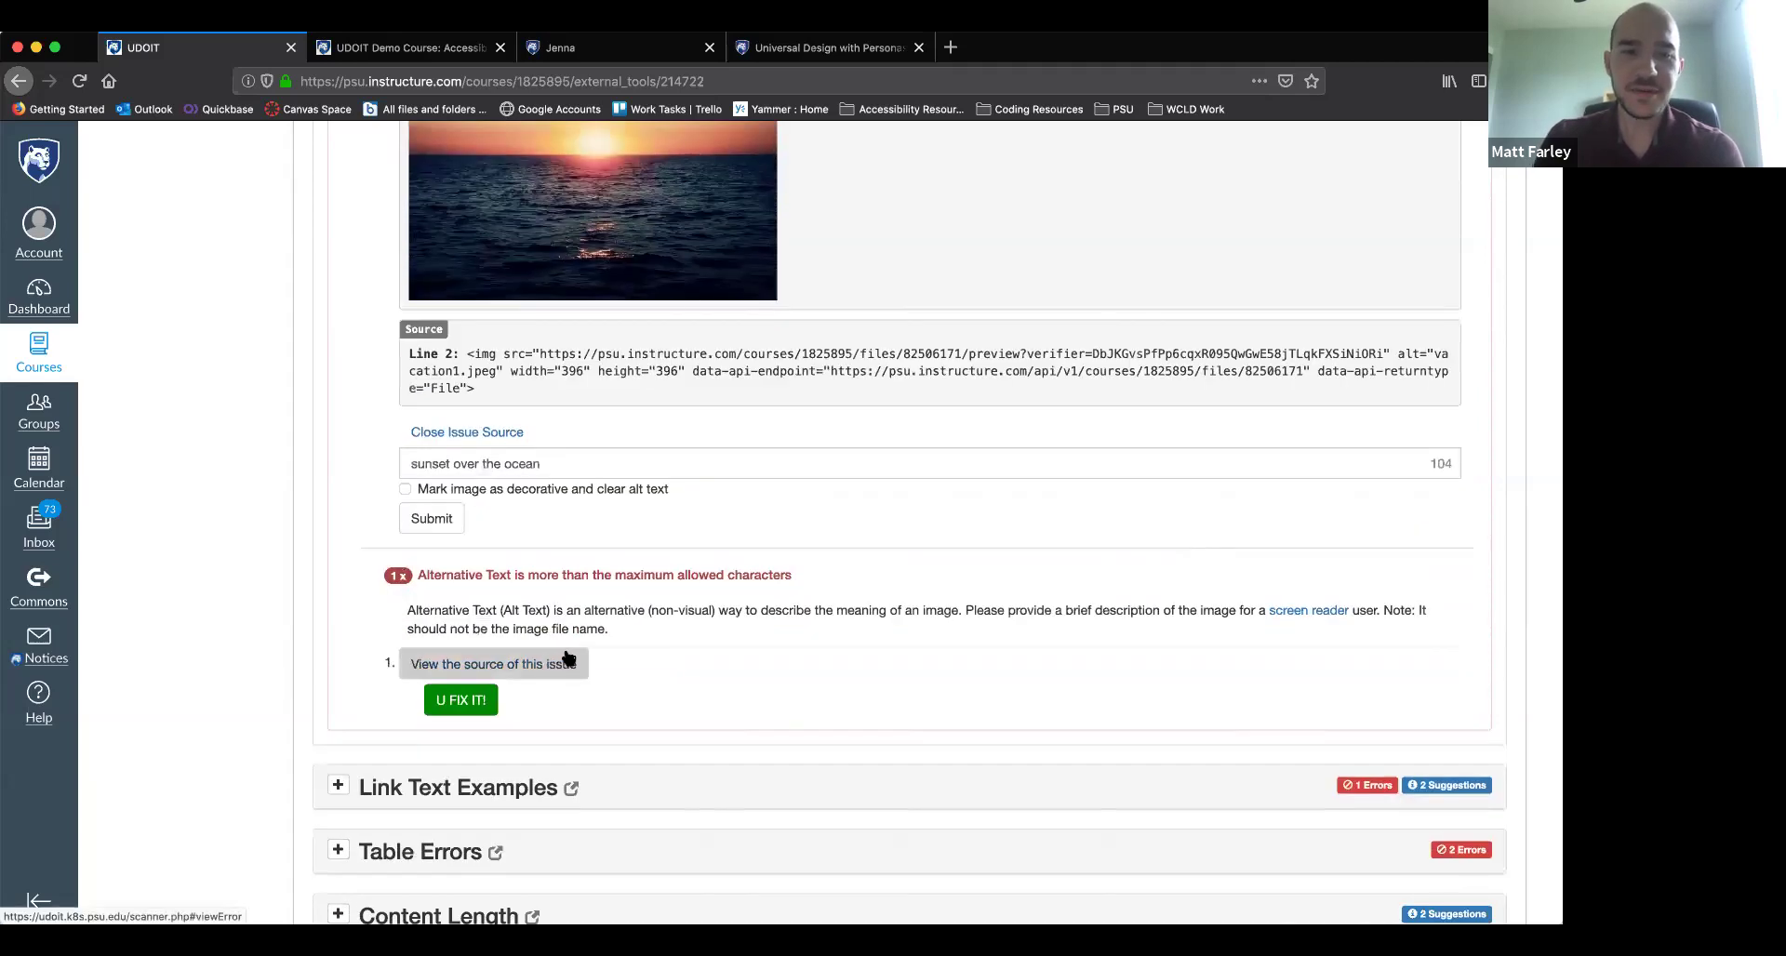
# Show the Penn State campus photo and source for the over-length alt text error
pyautogui.scroll(-1, 558, 651)
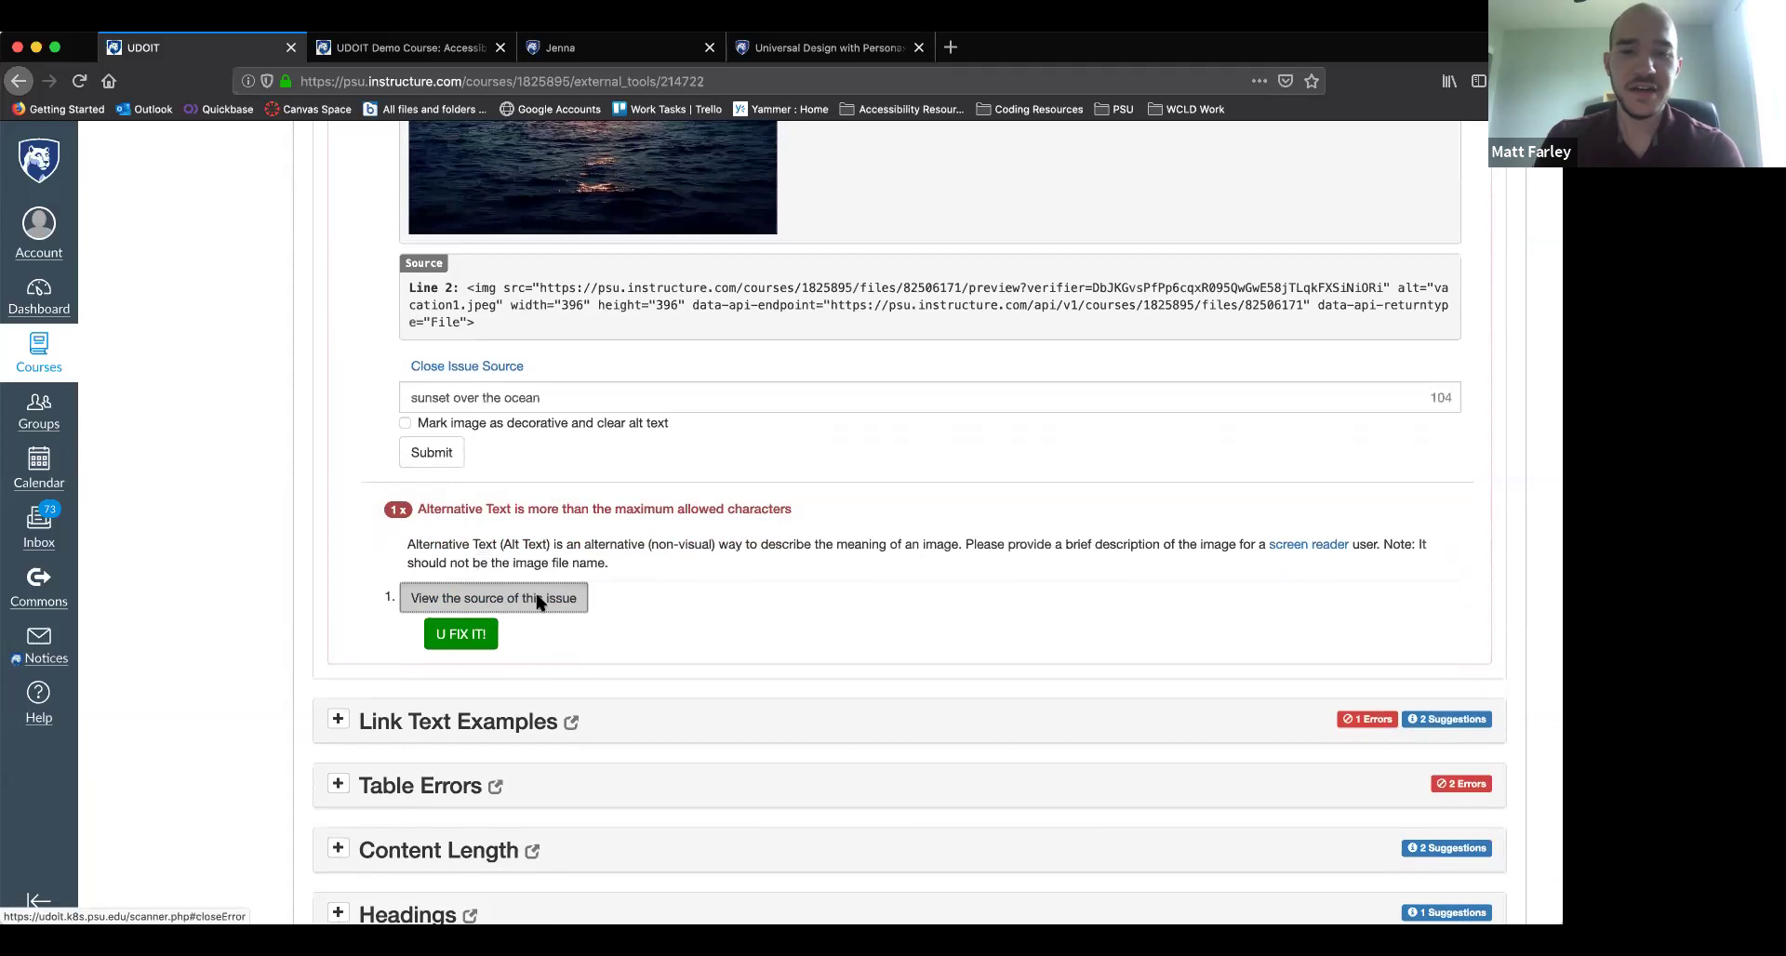
pyautogui.click(457, 601)
pyautogui.scroll(-4, 630, 610)
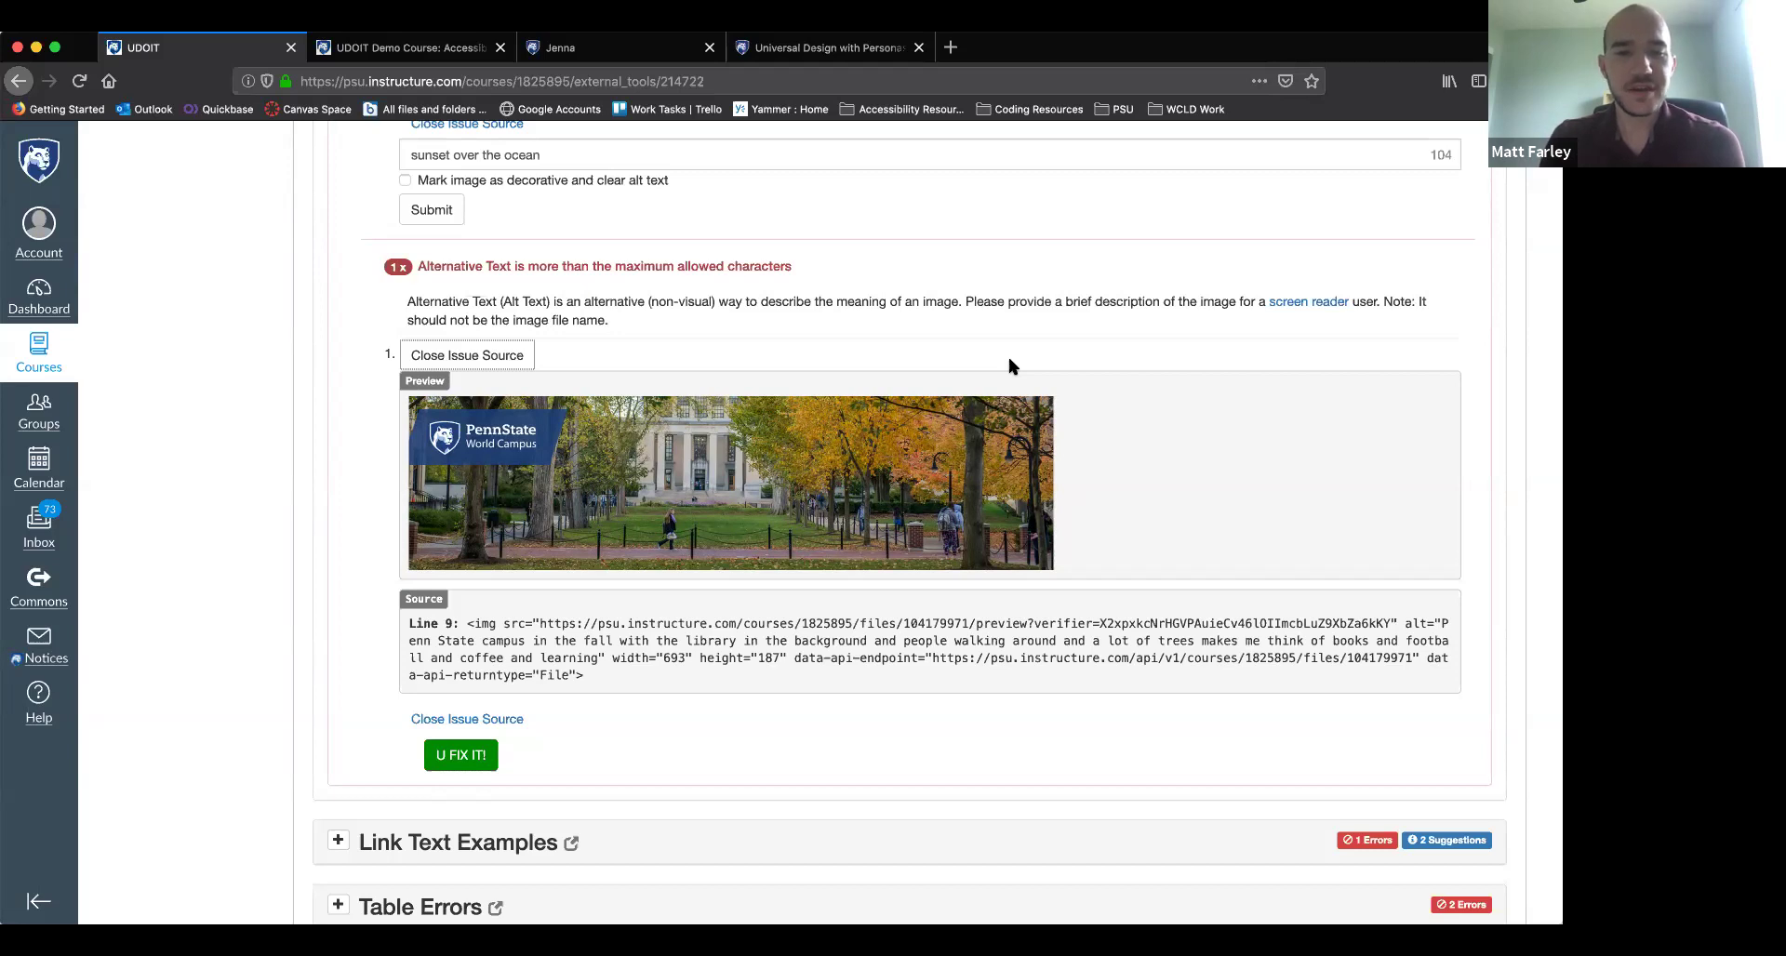
pyautogui.scroll(-1, 887, 640)
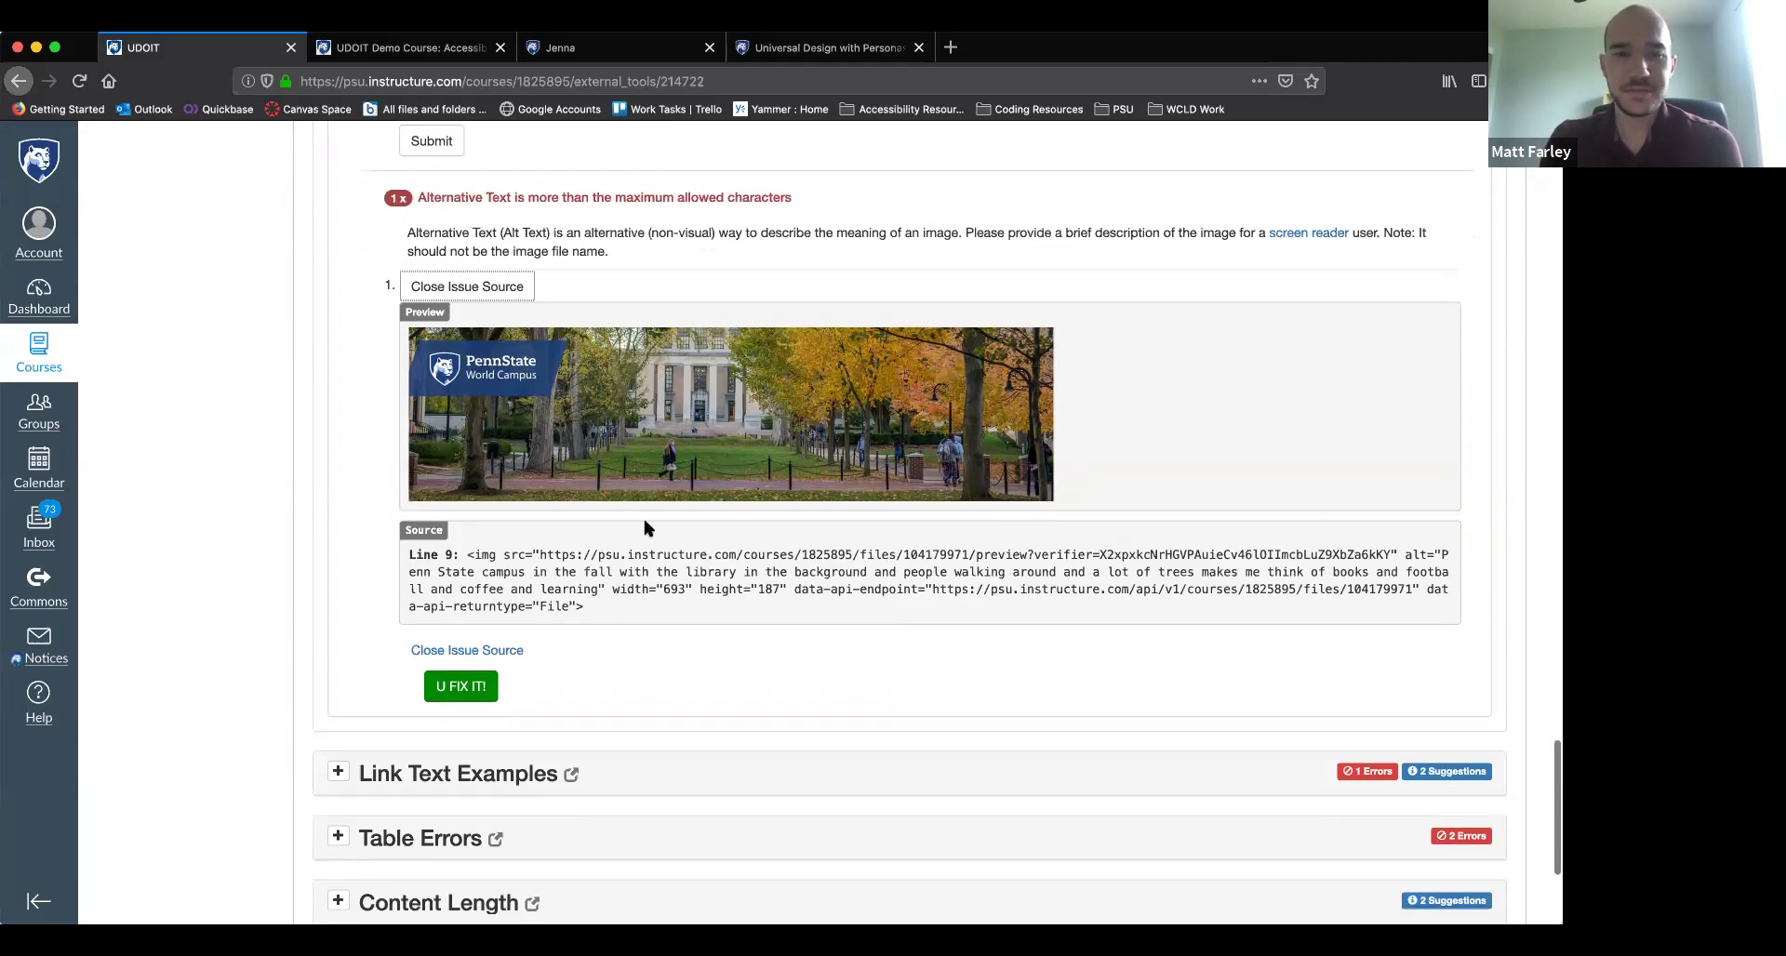
pyautogui.scroll(-1, 439, 521)
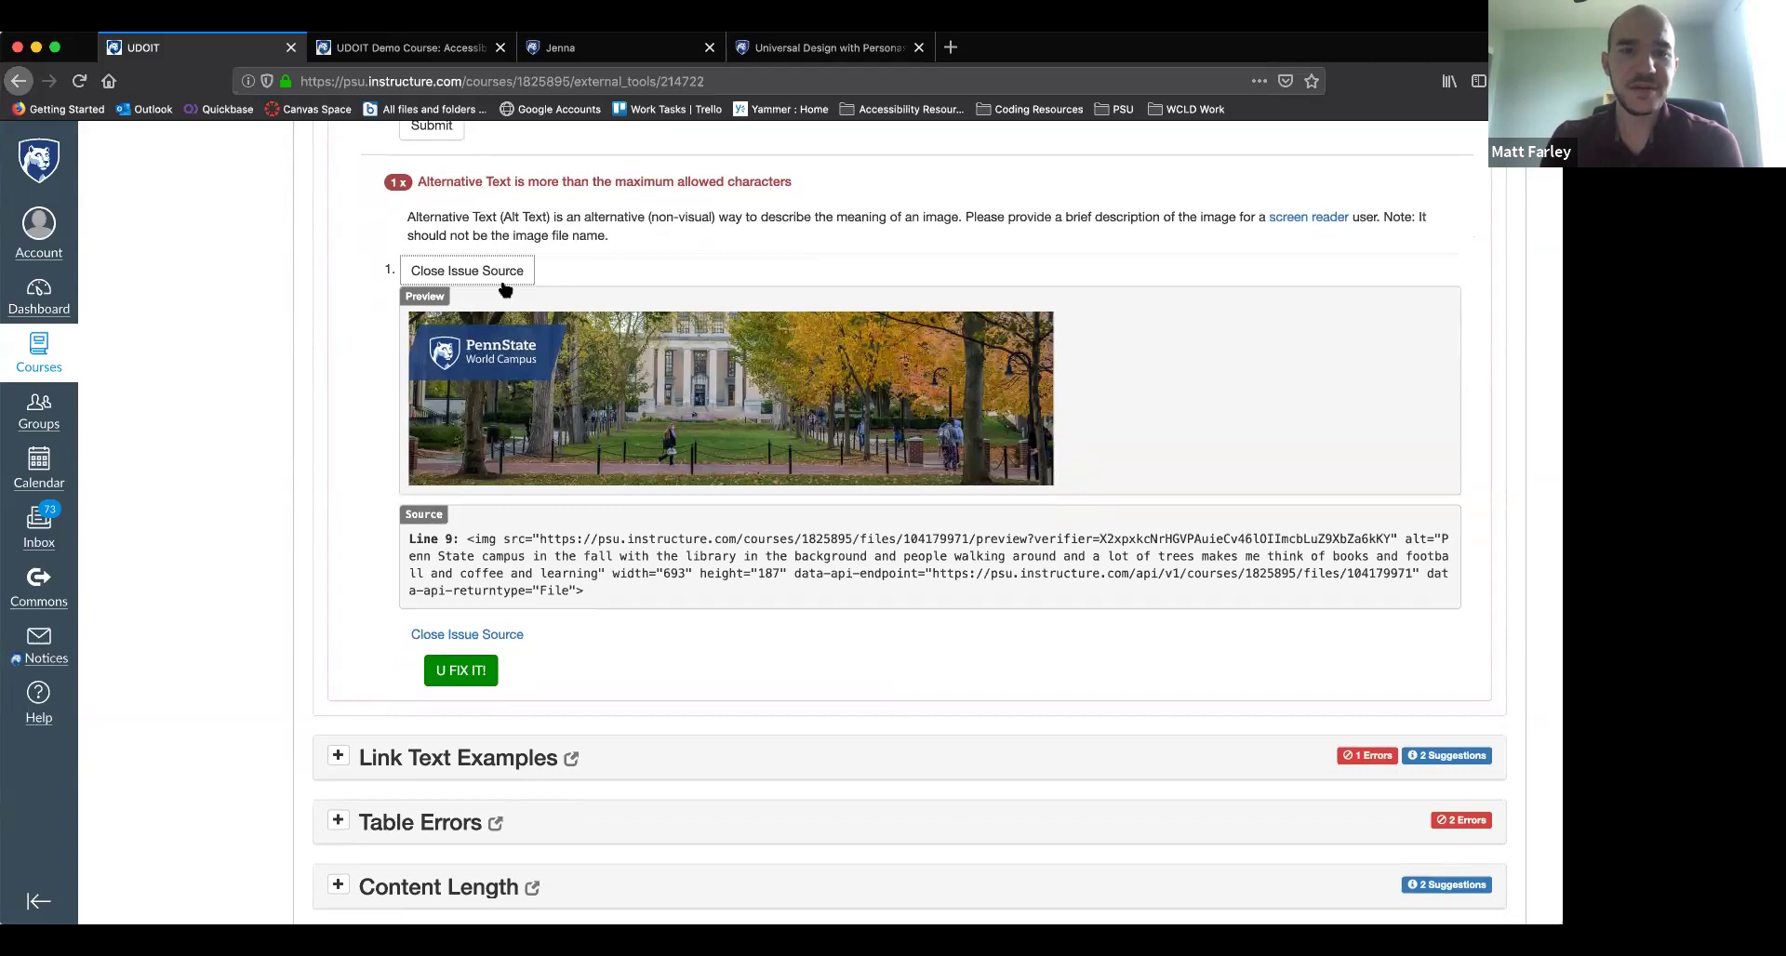
pyautogui.scroll(-1, 777, 510)
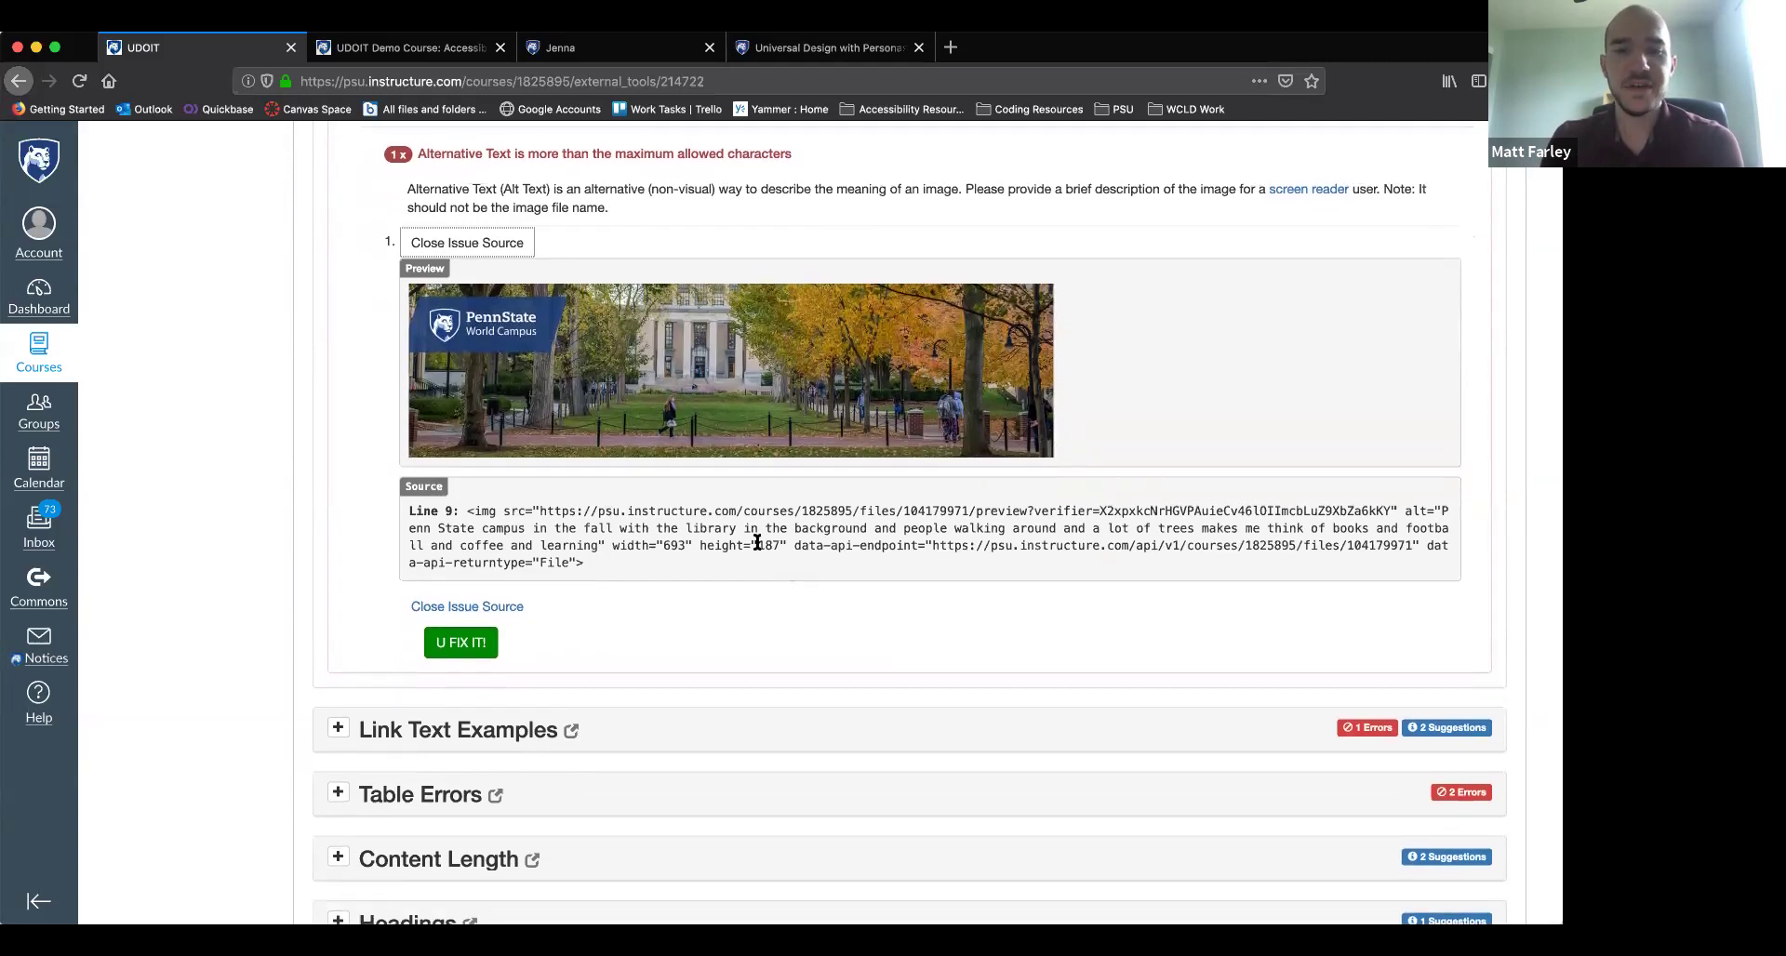
pyautogui.scroll(-1, 756, 549)
pyautogui.scroll(-3, 755, 548)
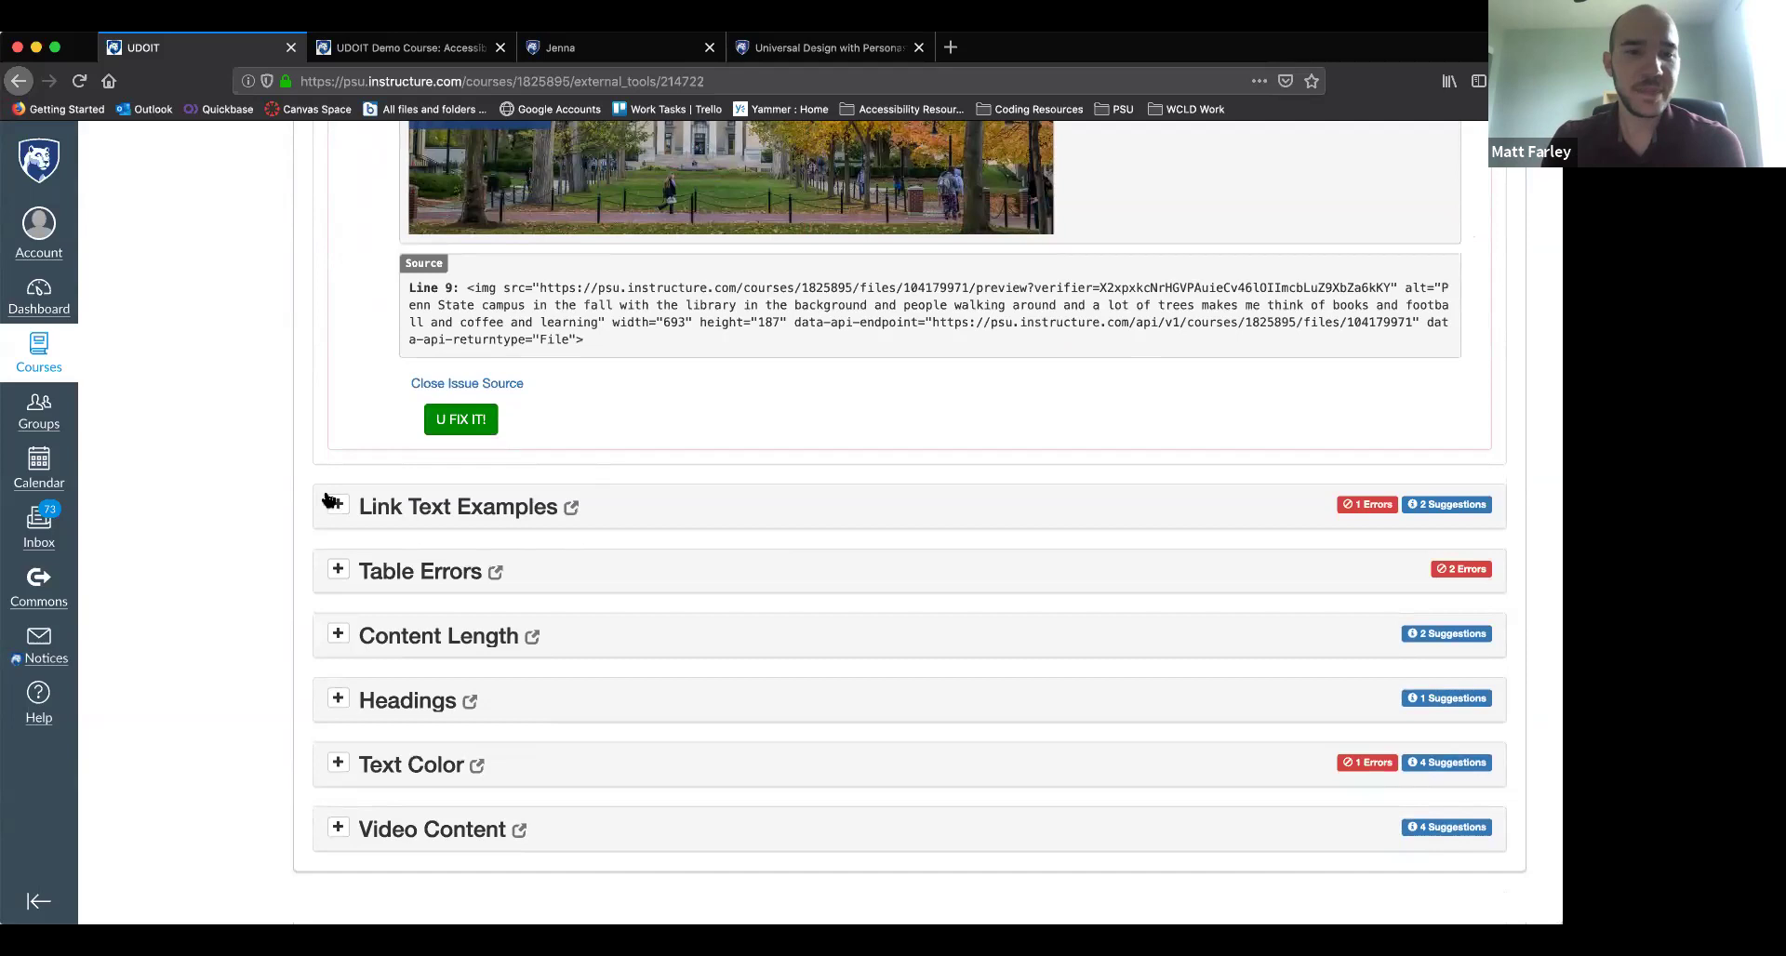
# Expand Link Text Examples, show the empty link's source, and open its fix form's link text field
pyautogui.click(333, 506)
pyautogui.scroll(-5, 99, 528)
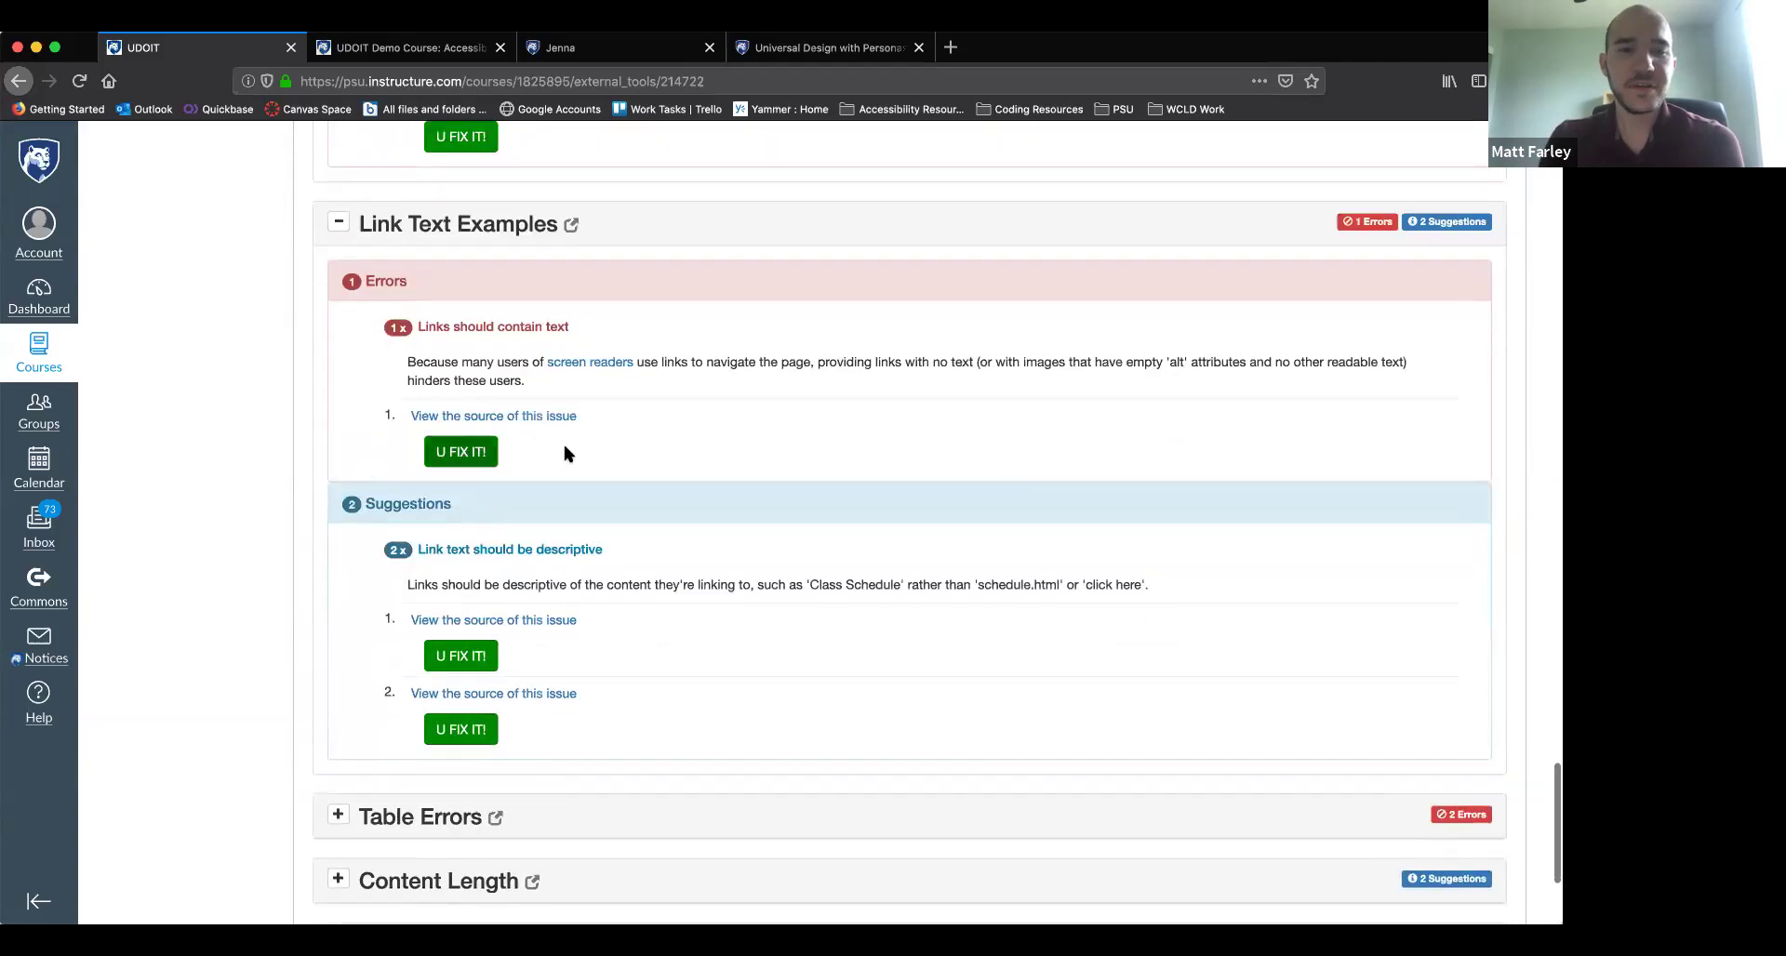
pyautogui.click(436, 417)
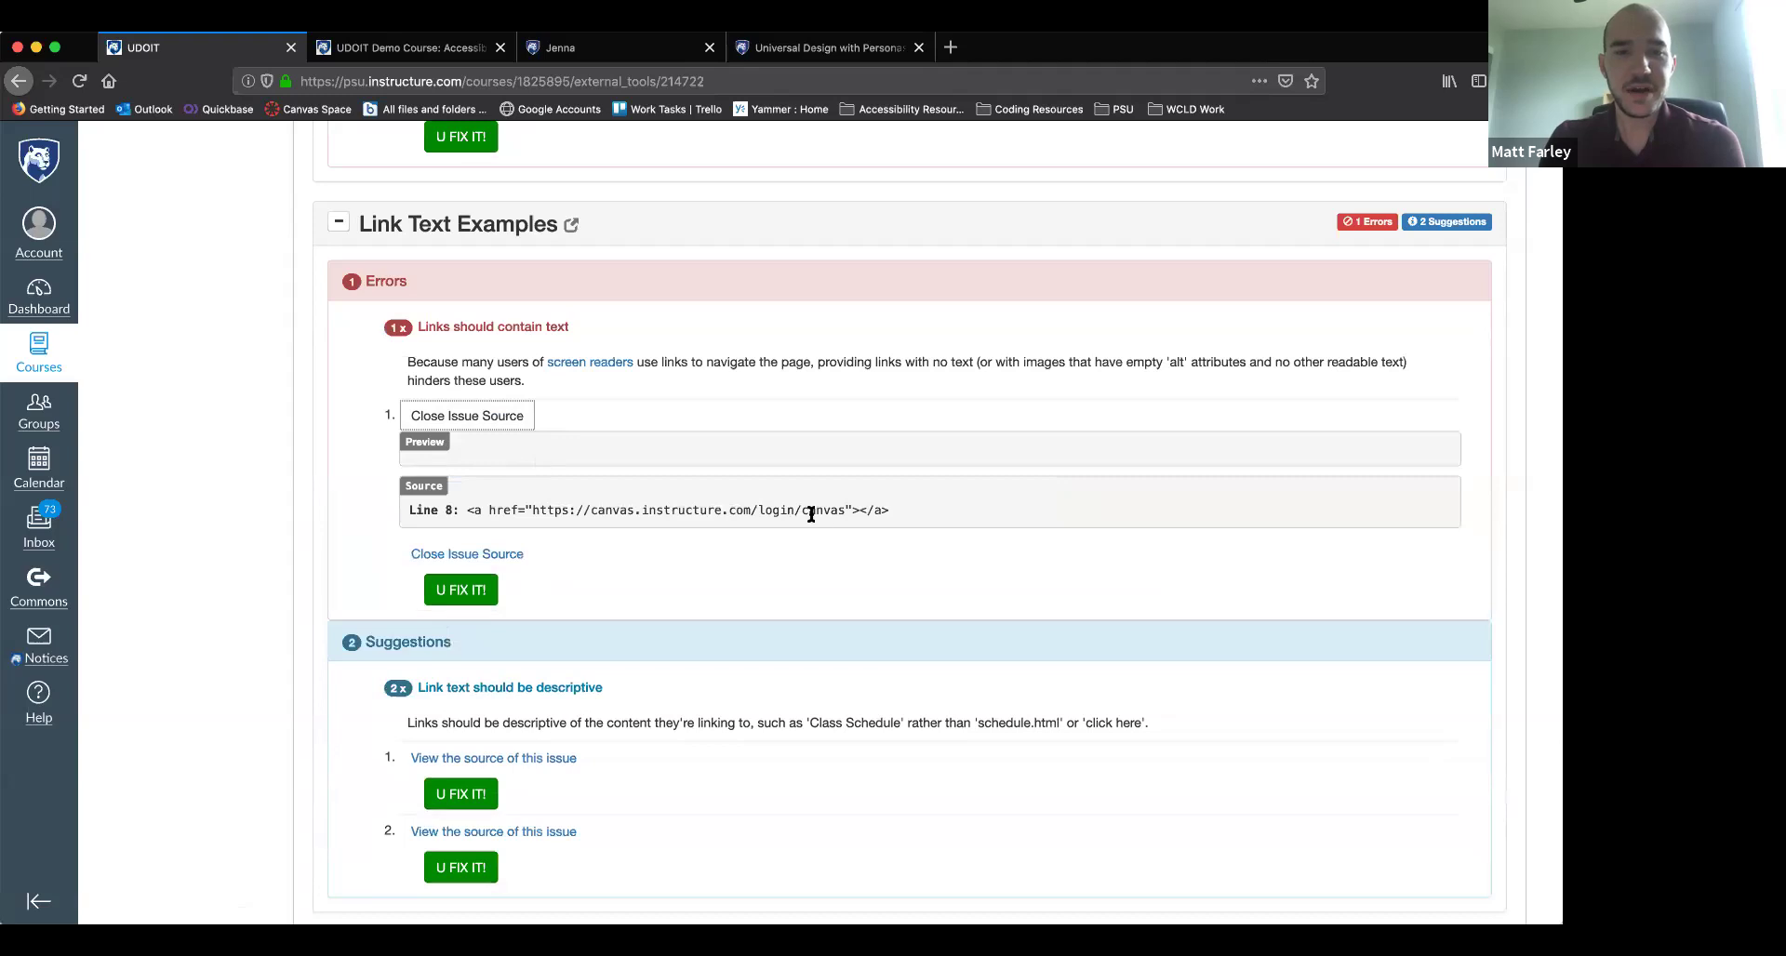
pyautogui.click(859, 510)
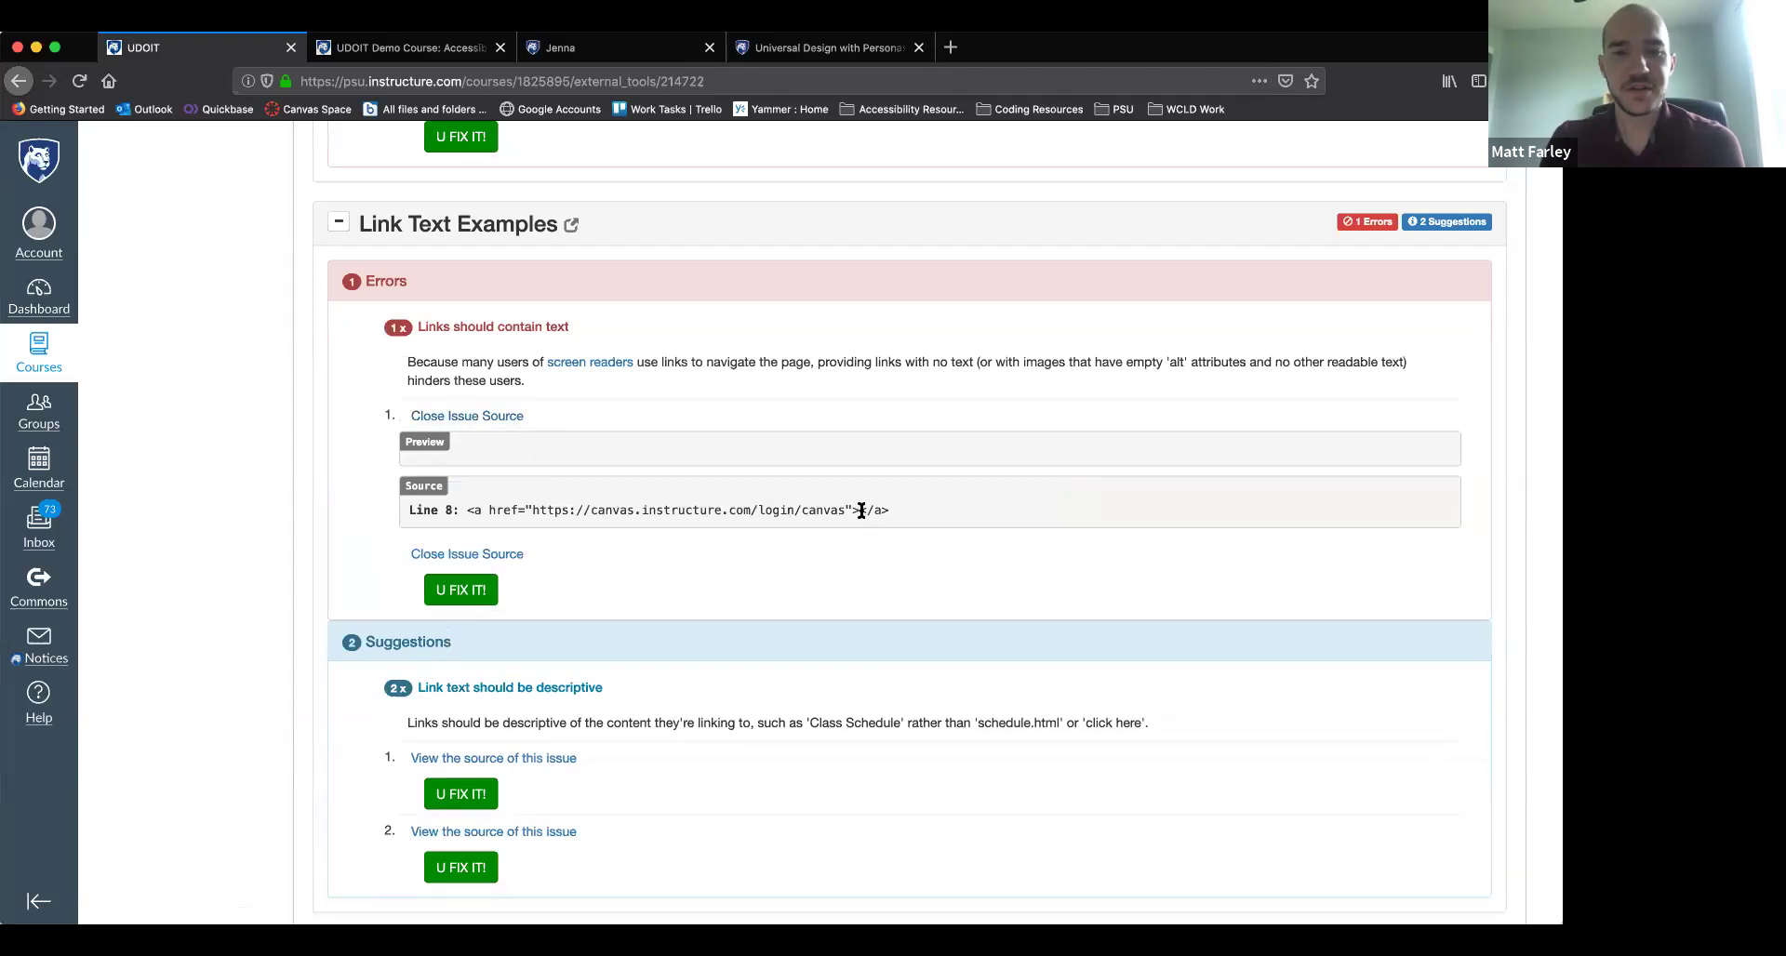
pyautogui.scroll(-1, 518, 510)
pyautogui.click(461, 570)
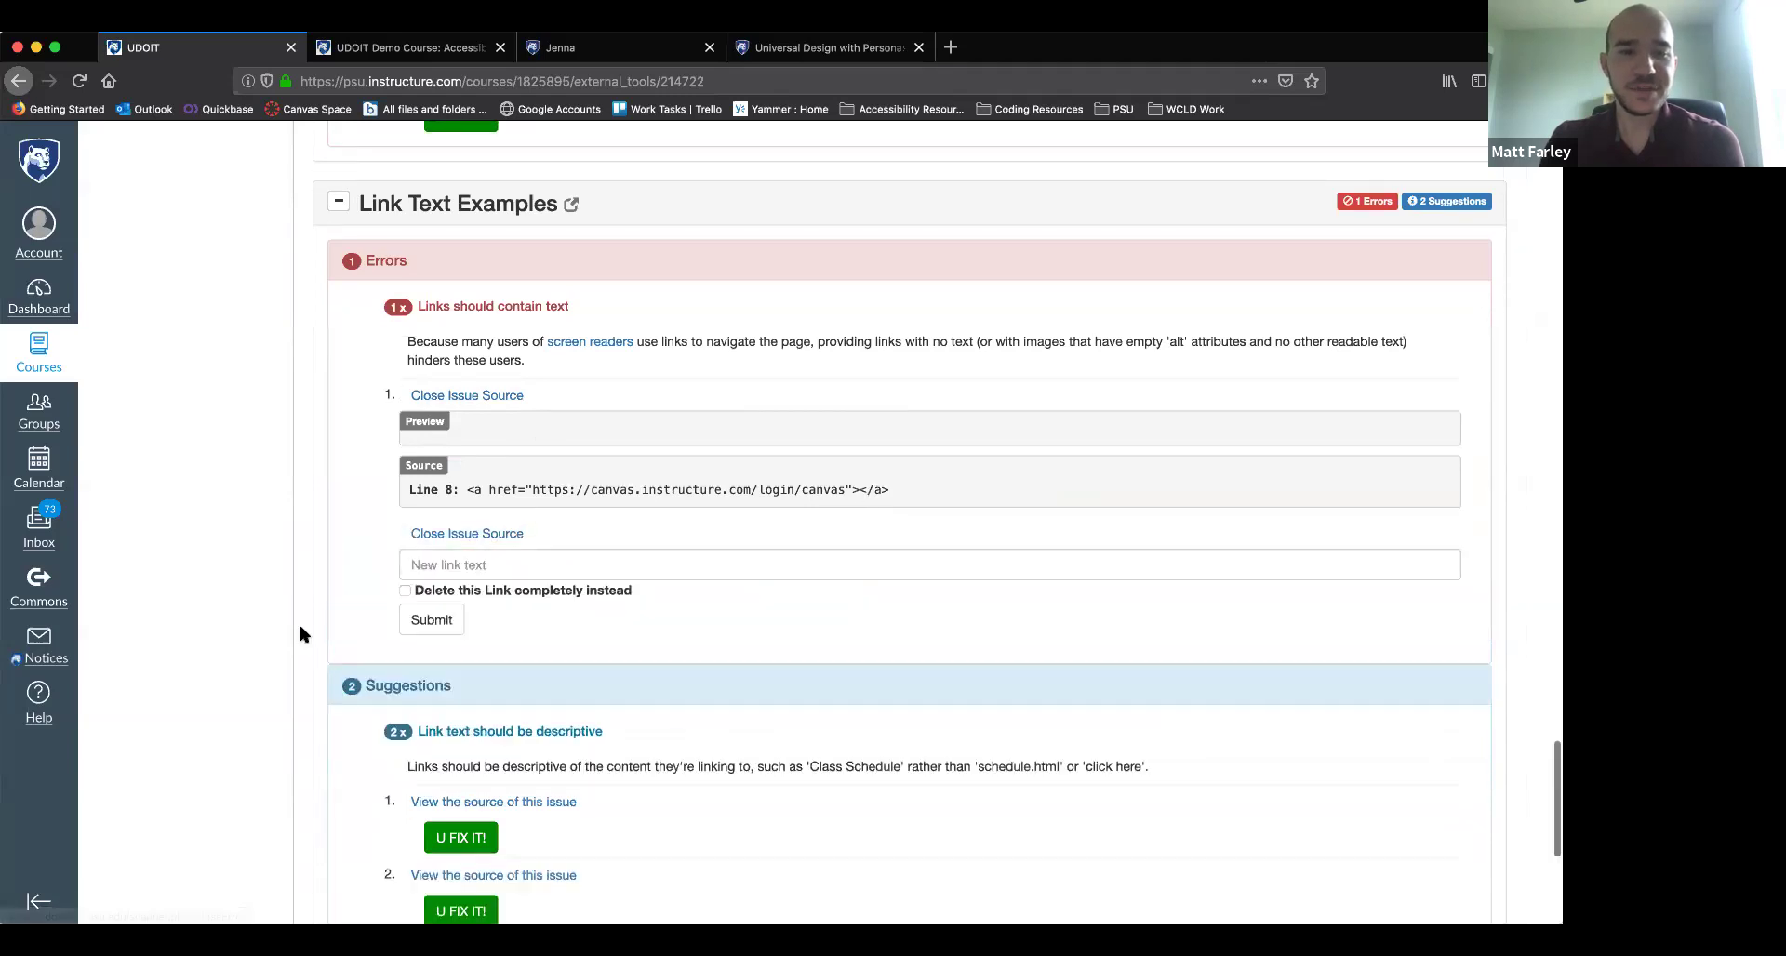
pyautogui.scroll(-2, 296, 628)
pyautogui.click(461, 478)
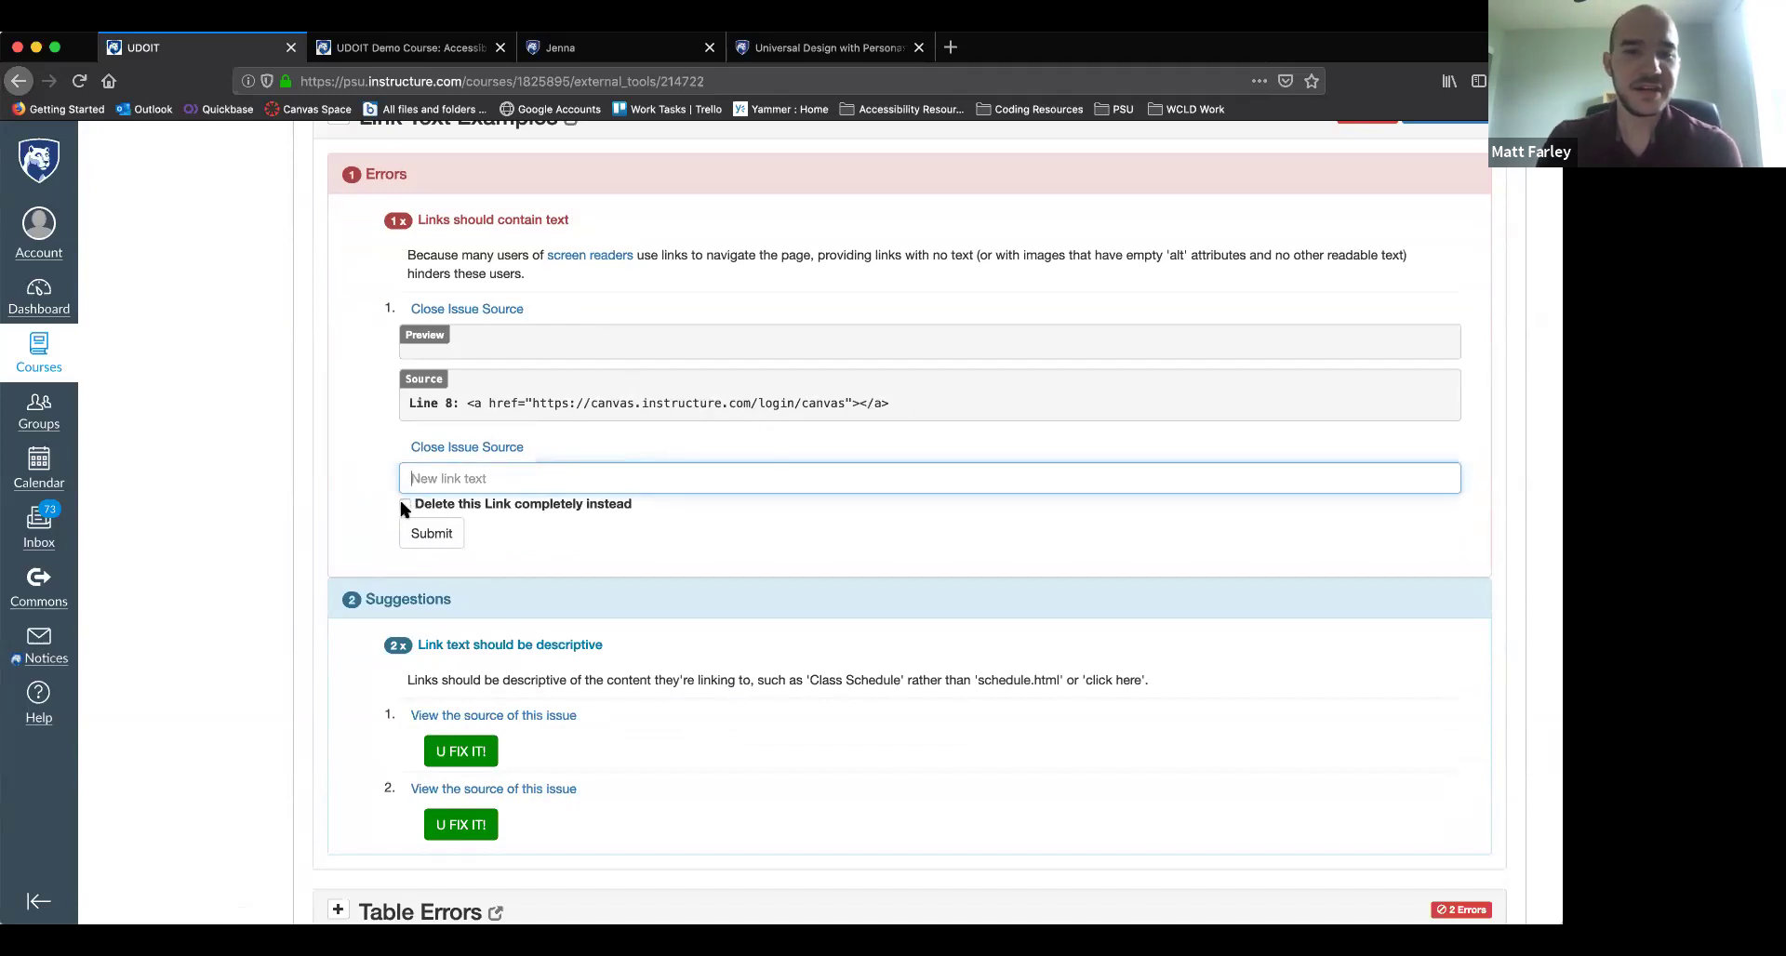
pyautogui.scroll(-2, 402, 508)
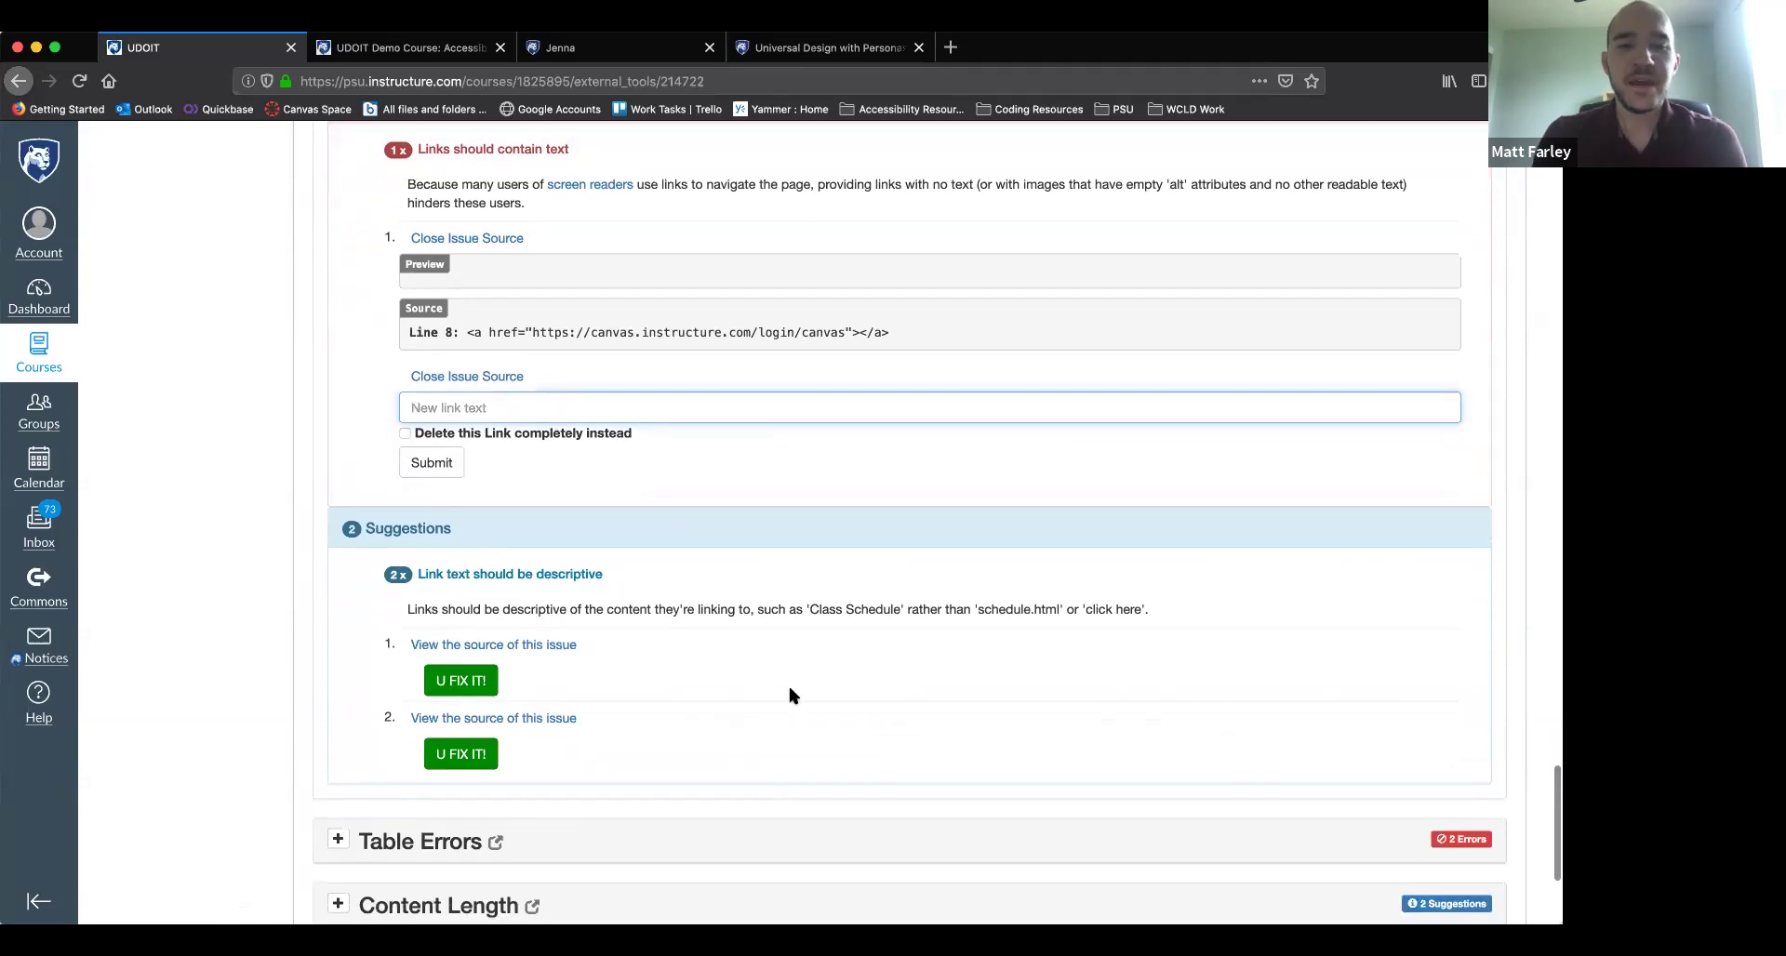
pyautogui.scroll(-4, 787, 683)
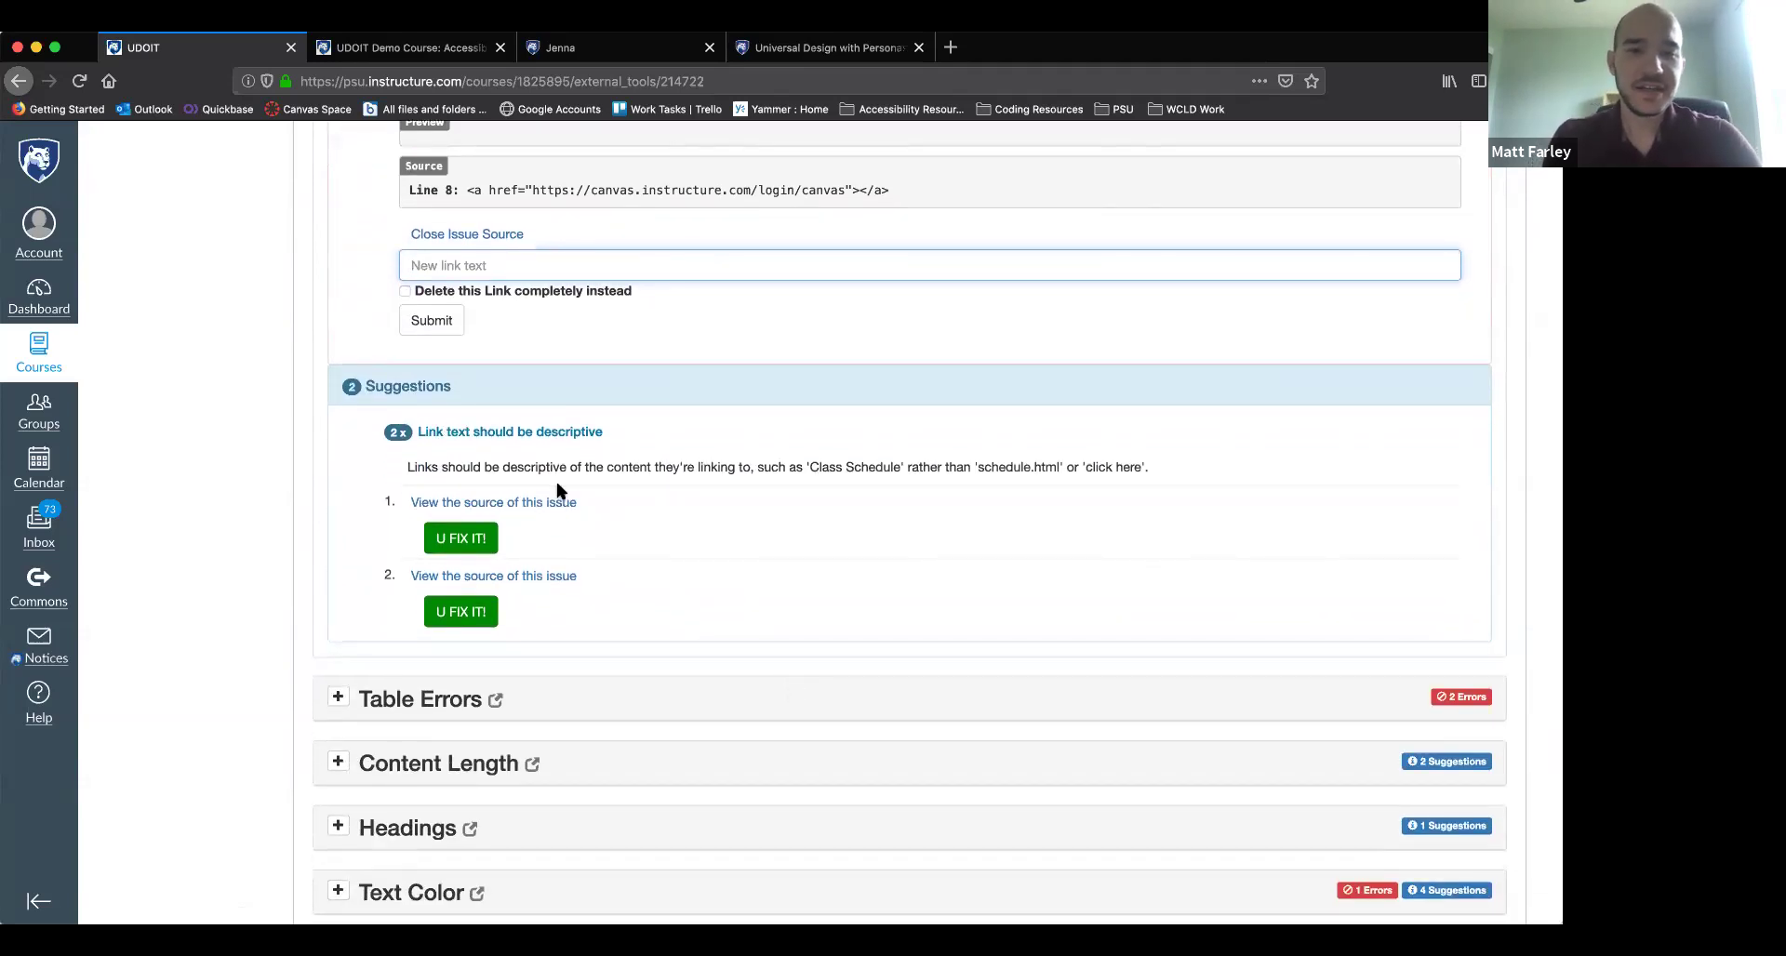
# Show the sources of both non-descriptive links: the raw URL link and the 'Click here' link
pyautogui.click(447, 512)
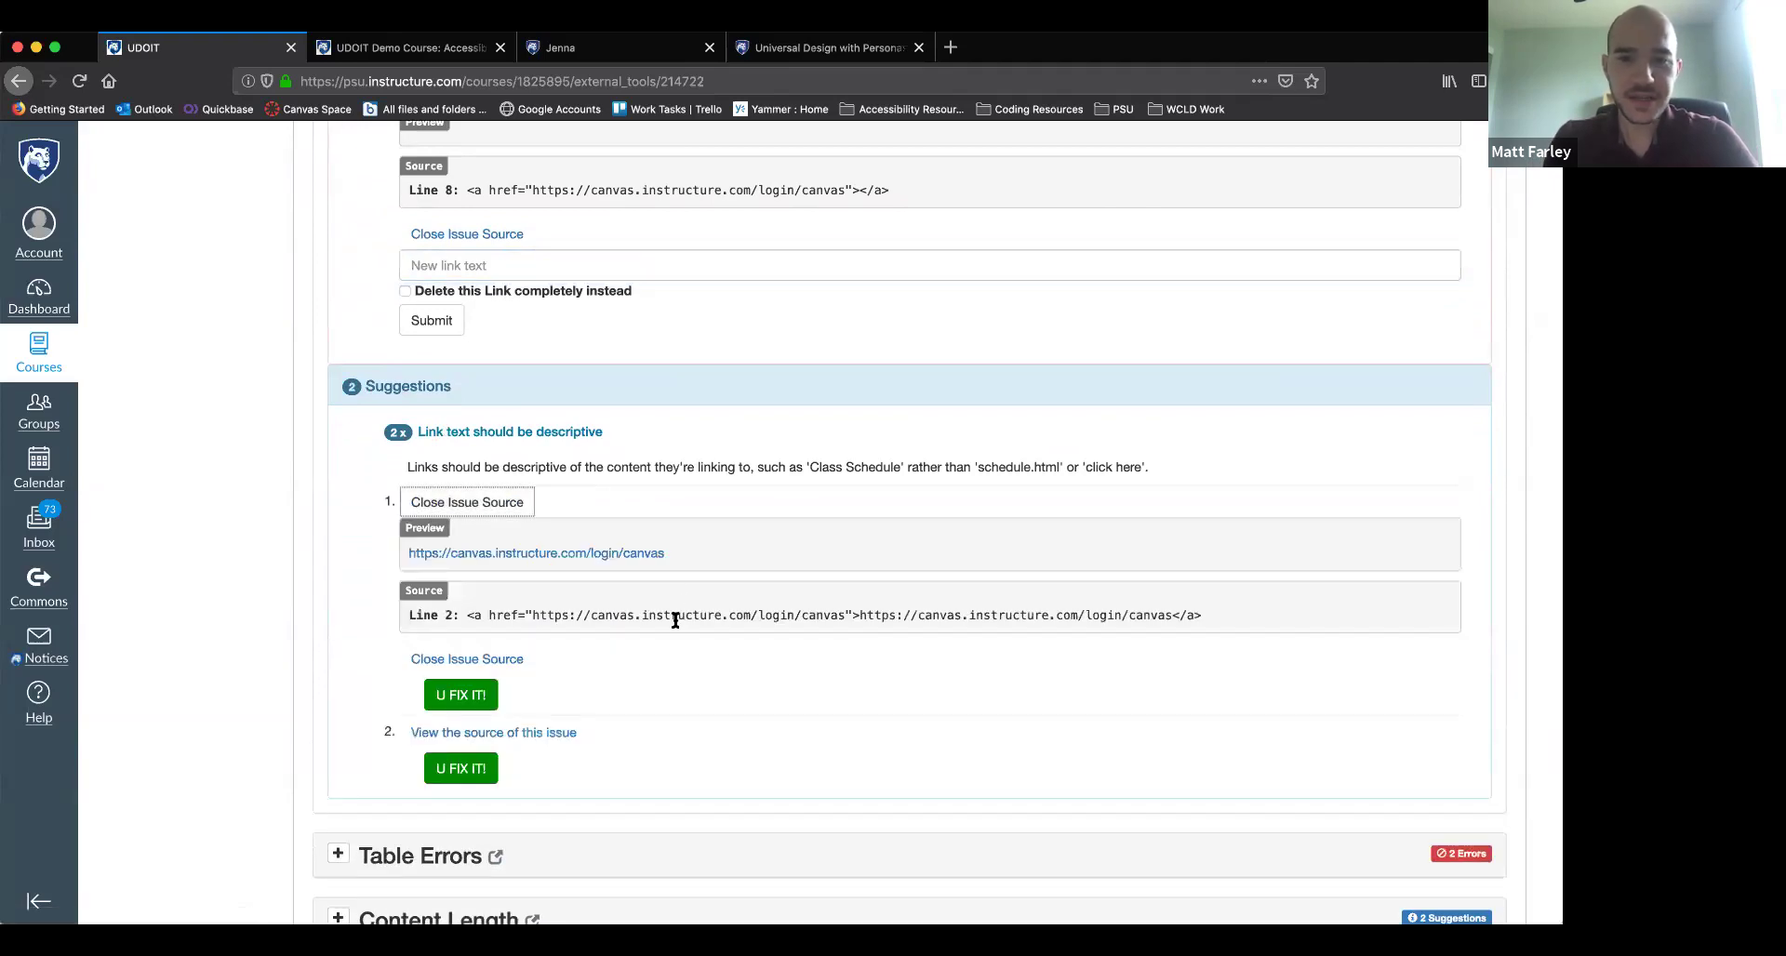
pyautogui.moveTo(1173, 615); pyautogui.dragTo(869, 615)
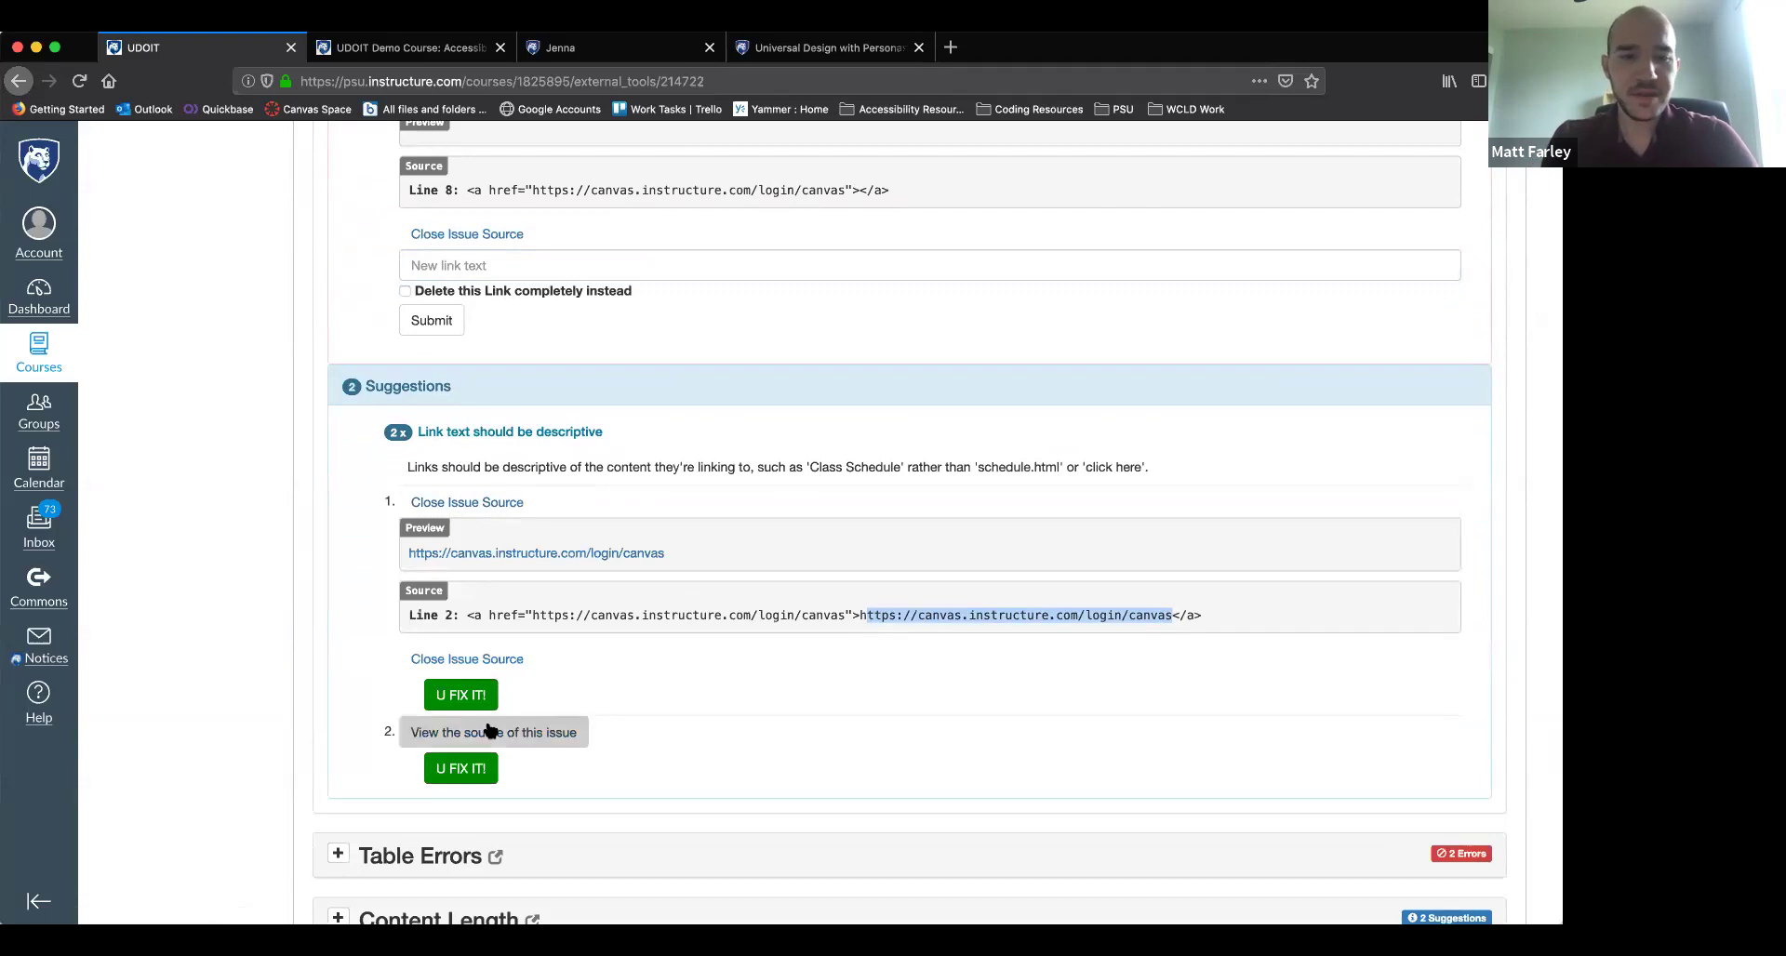
pyautogui.click(490, 730)
pyautogui.scroll(-5, 672, 682)
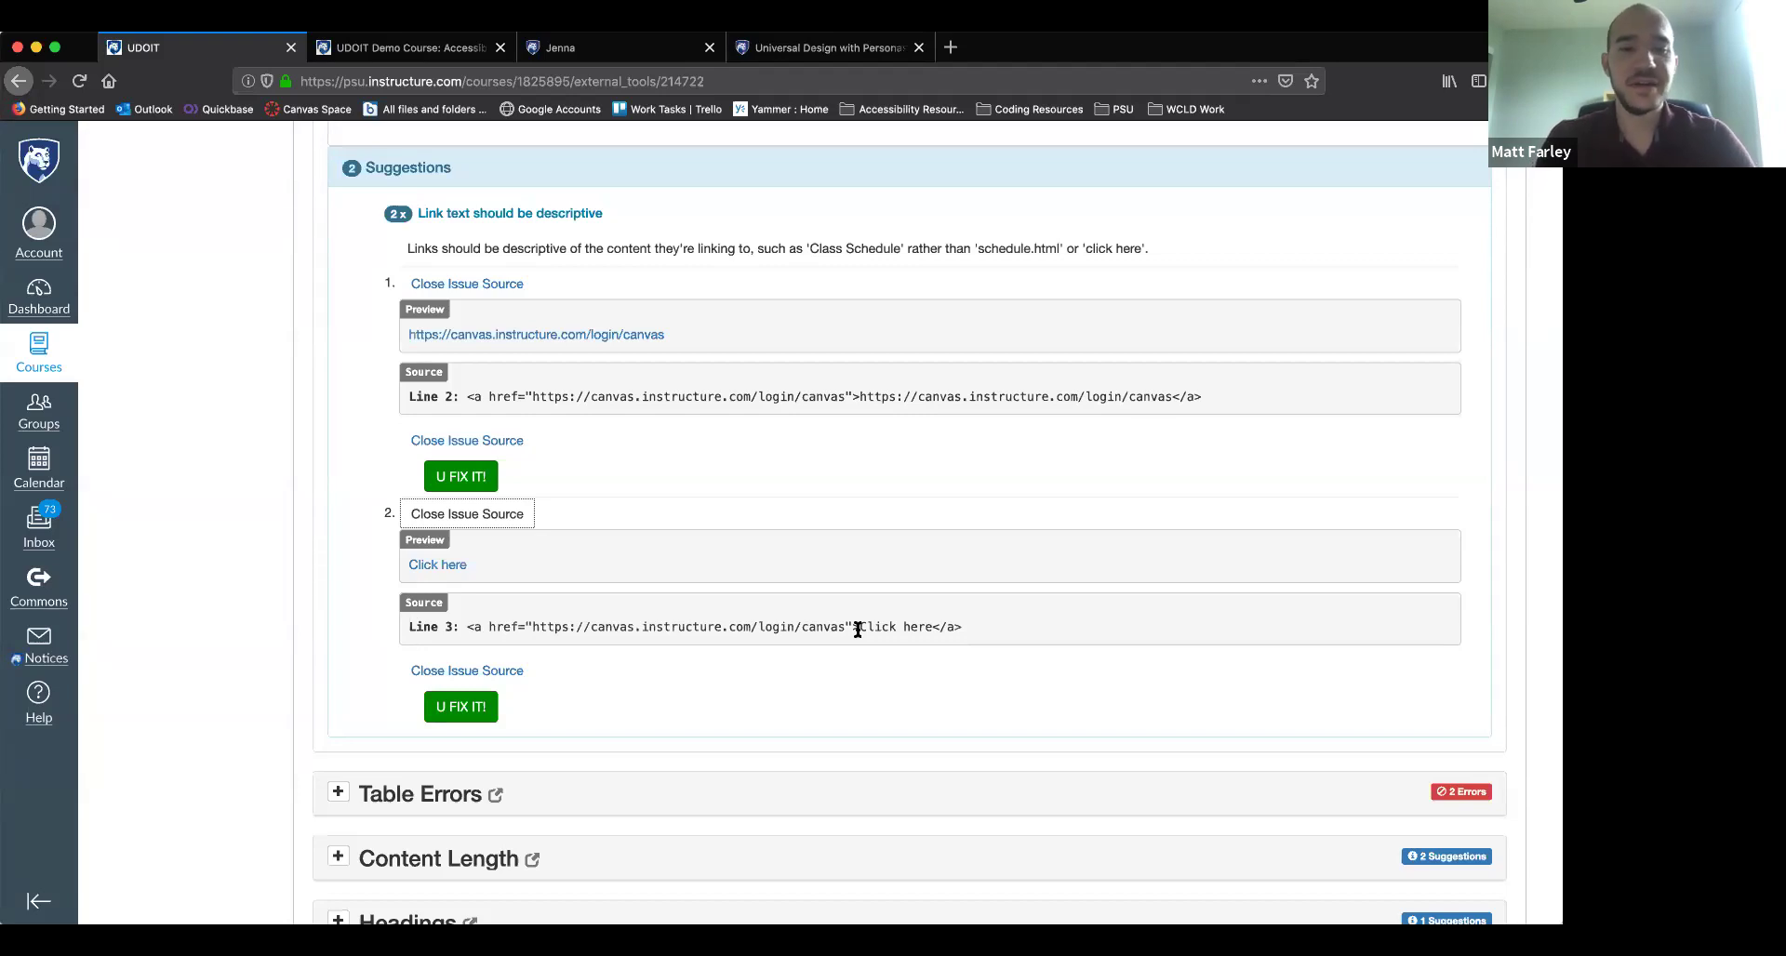
pyautogui.scroll(-3, 858, 629)
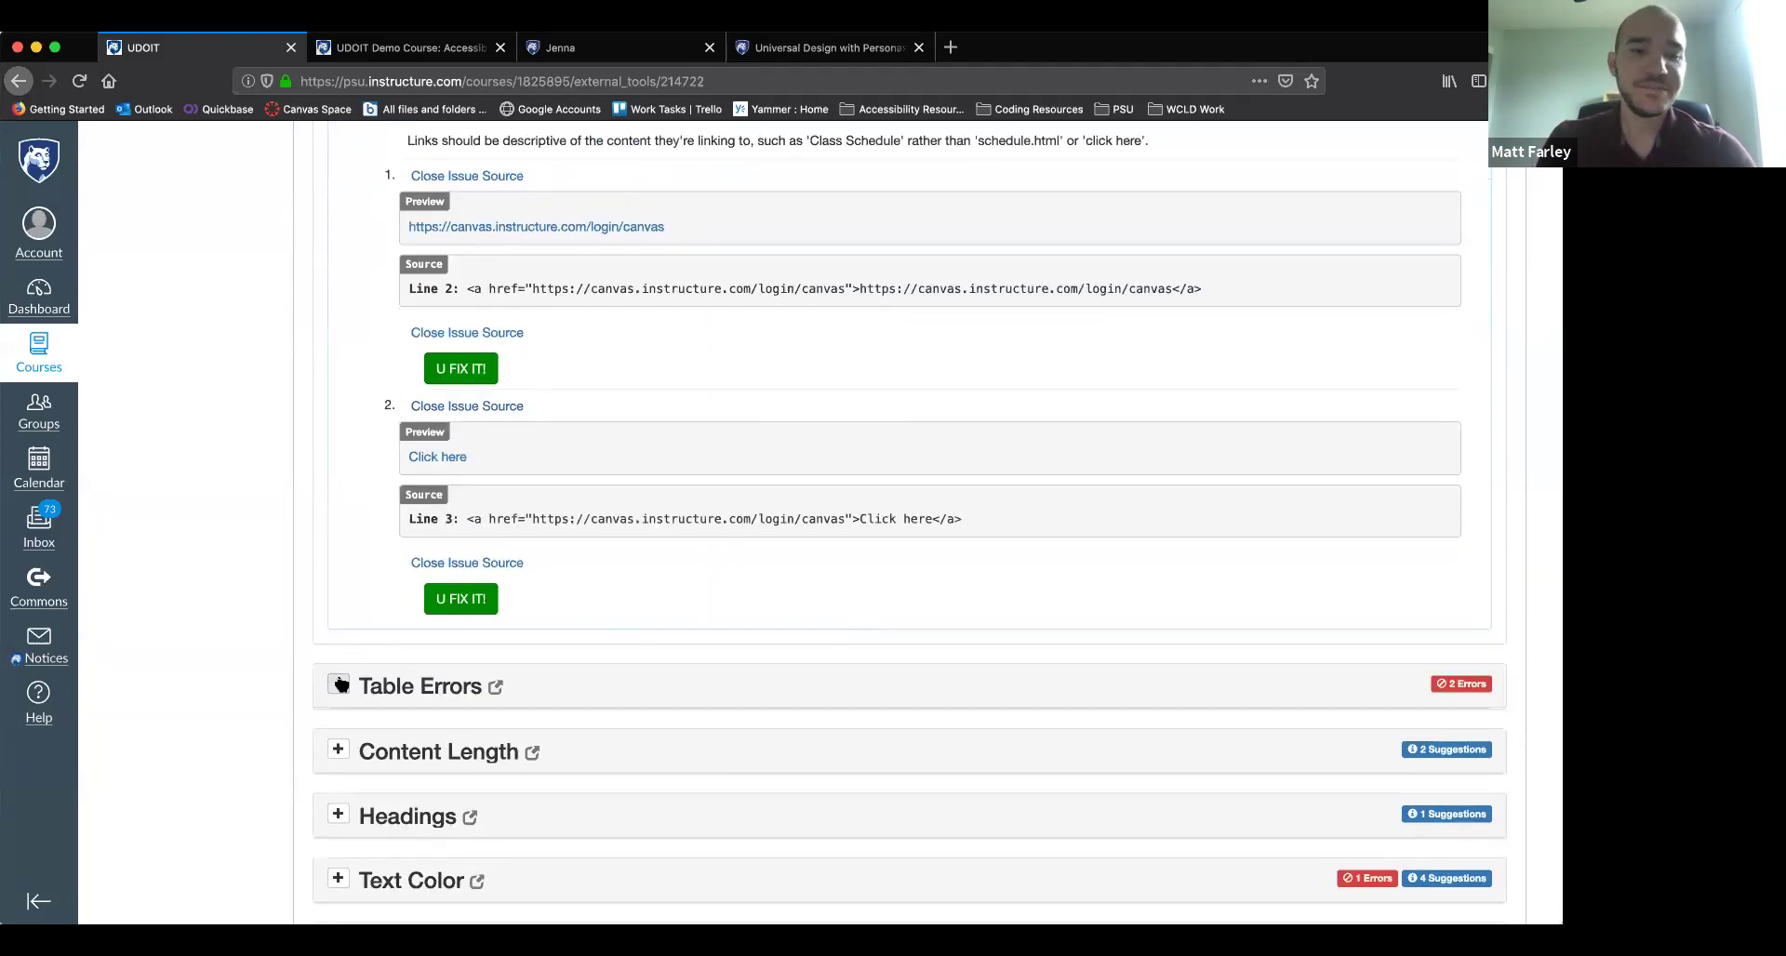
# Expand Table Errors, highlight the second headerless table's thead rows in its source, then close it
pyautogui.click(340, 685)
pyautogui.scroll(-5, 288, 582)
pyautogui.scroll(-3, 288, 584)
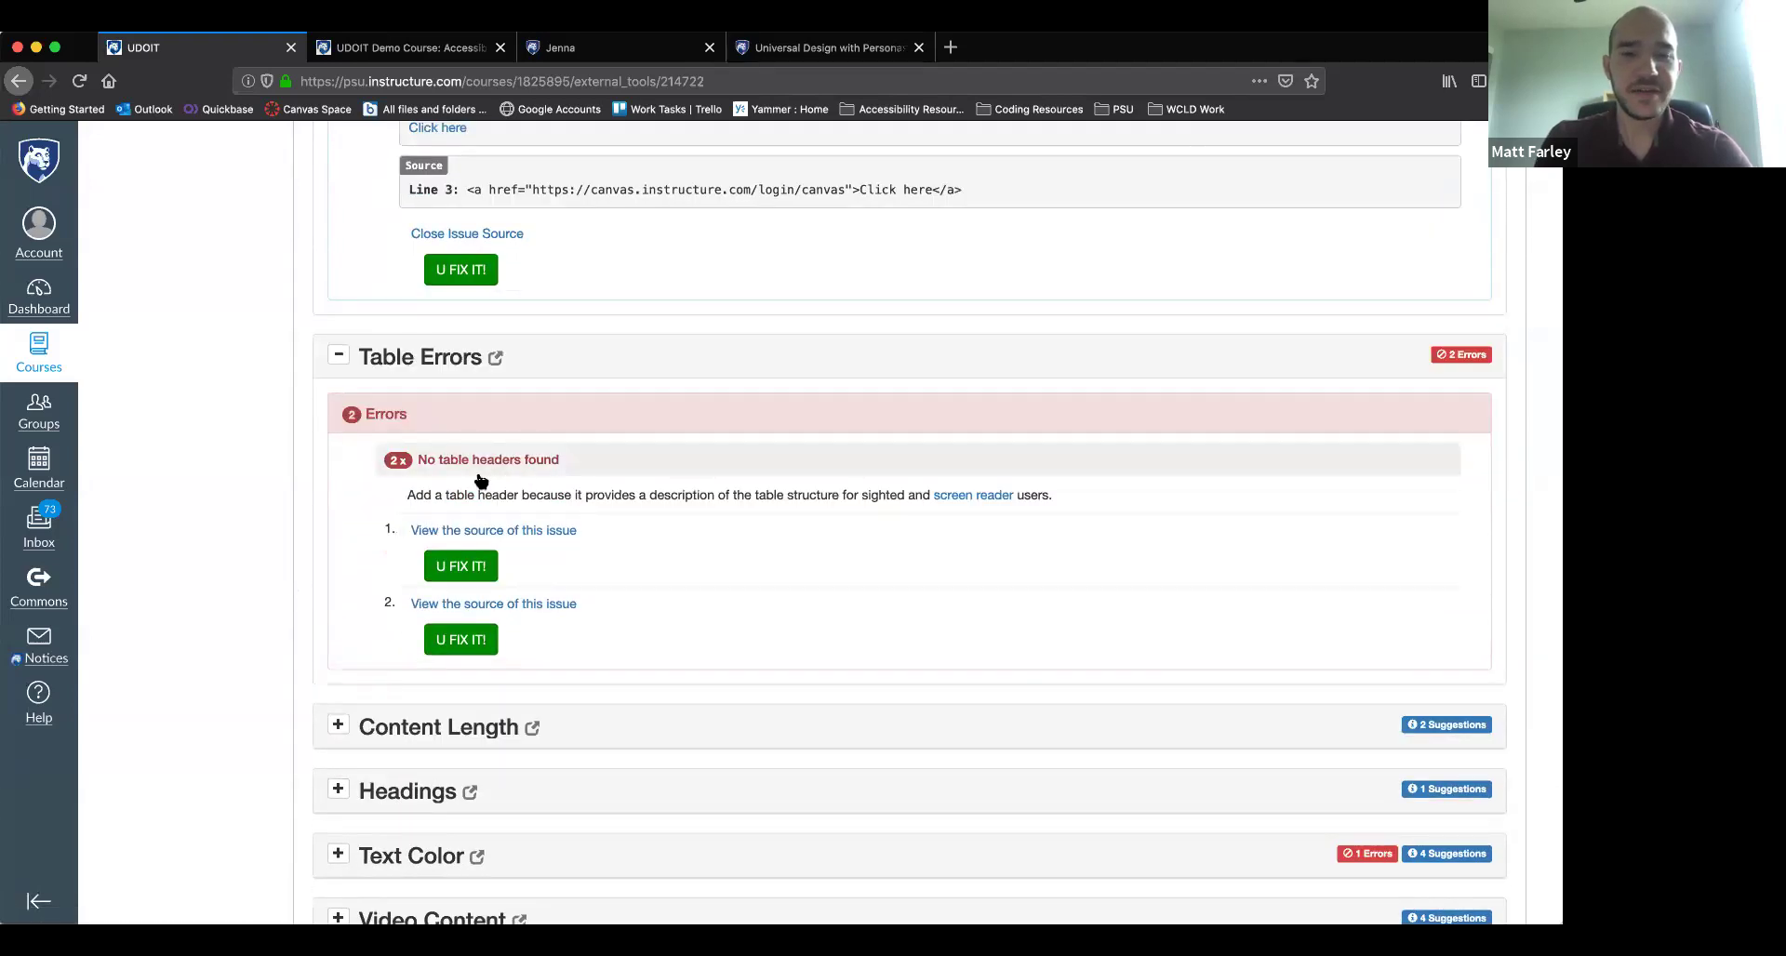
pyautogui.click(488, 604)
pyautogui.scroll(-3, 486, 618)
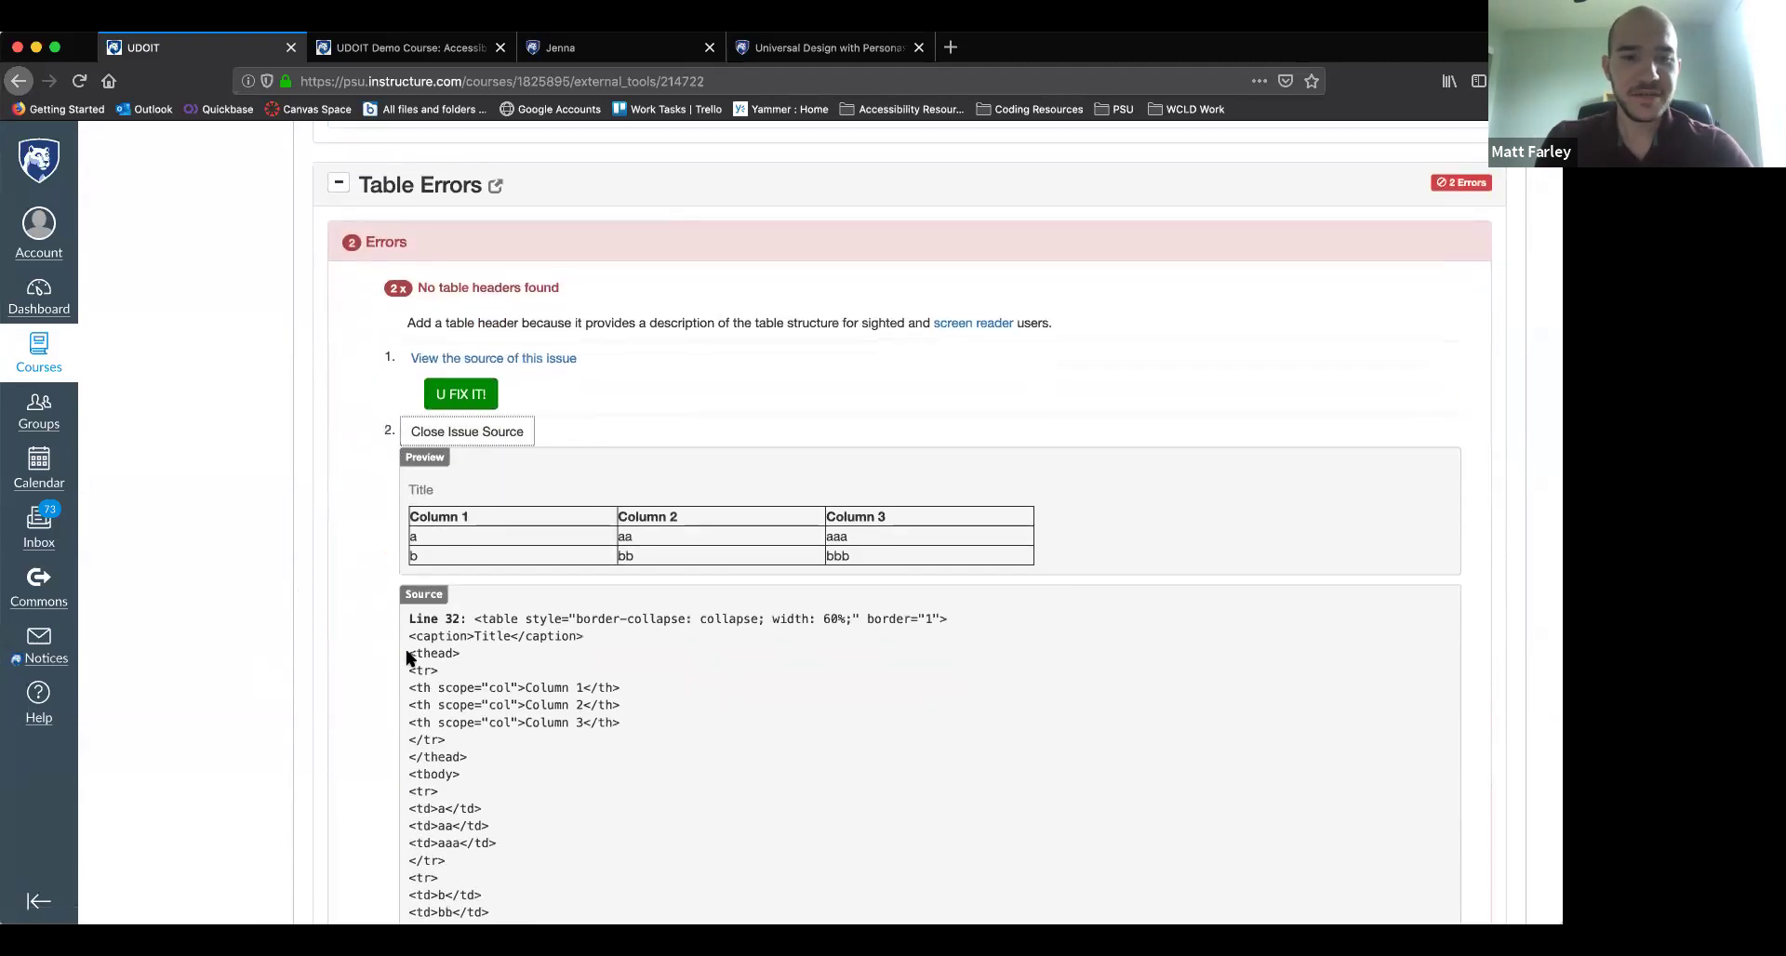
pyautogui.moveTo(409, 652); pyautogui.dragTo(464, 734)
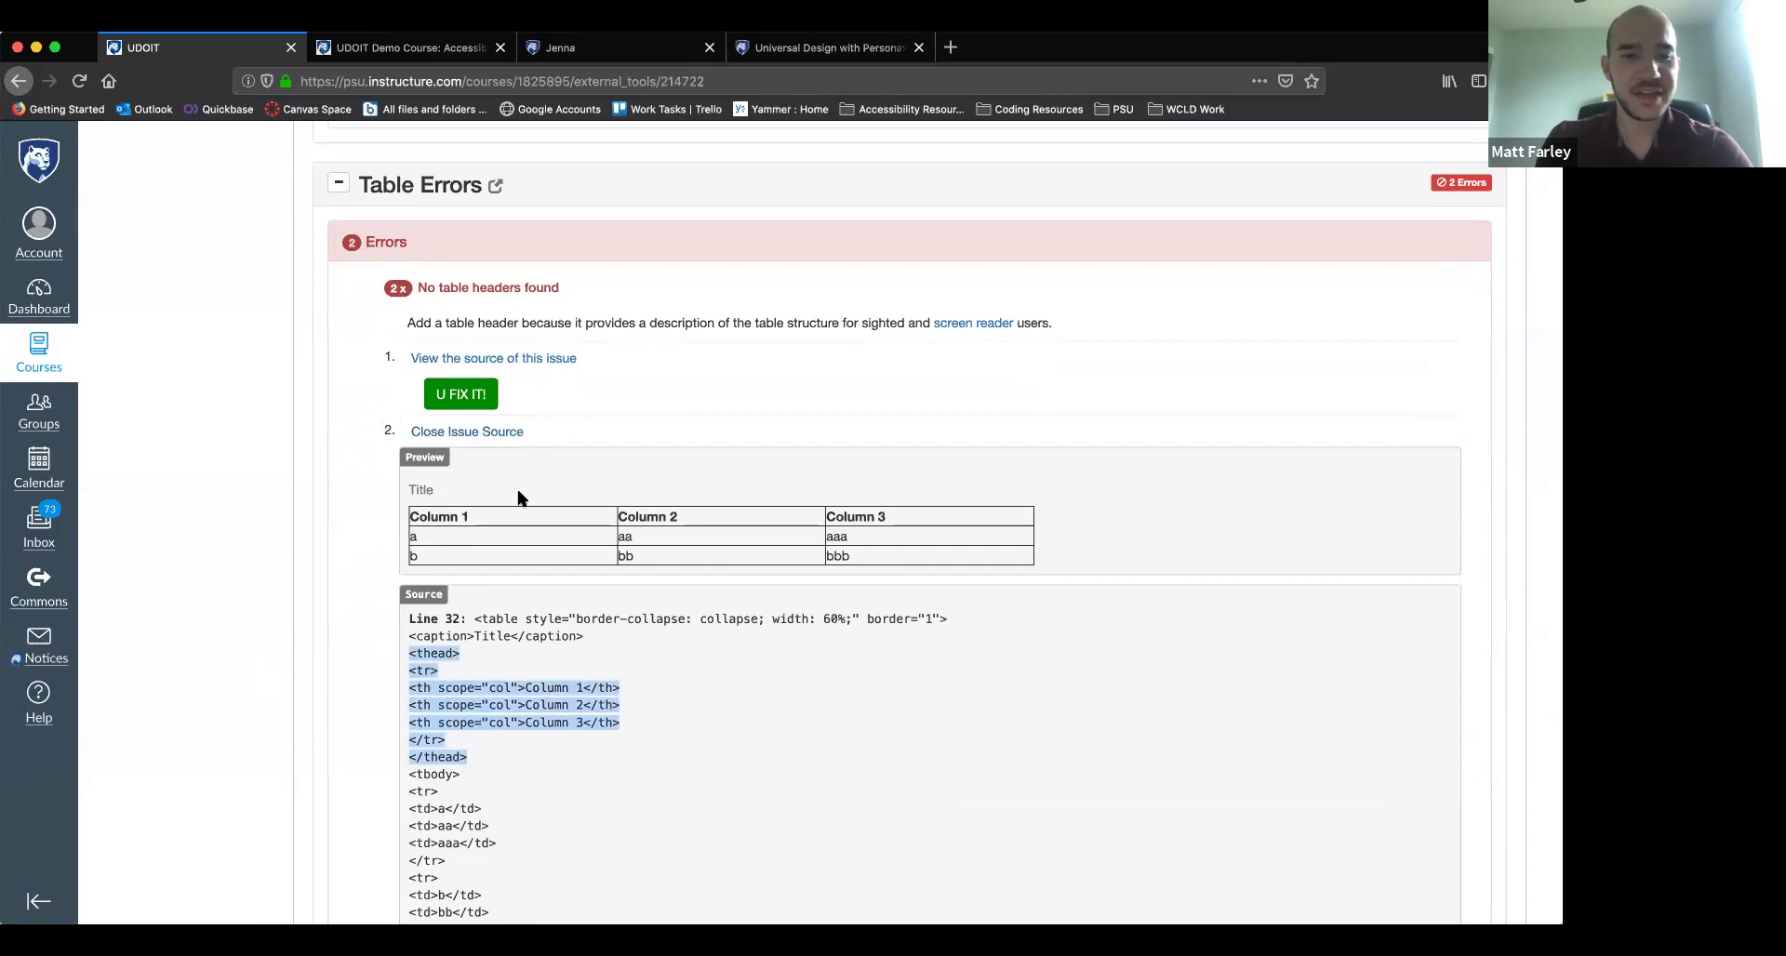
pyautogui.click(498, 438)
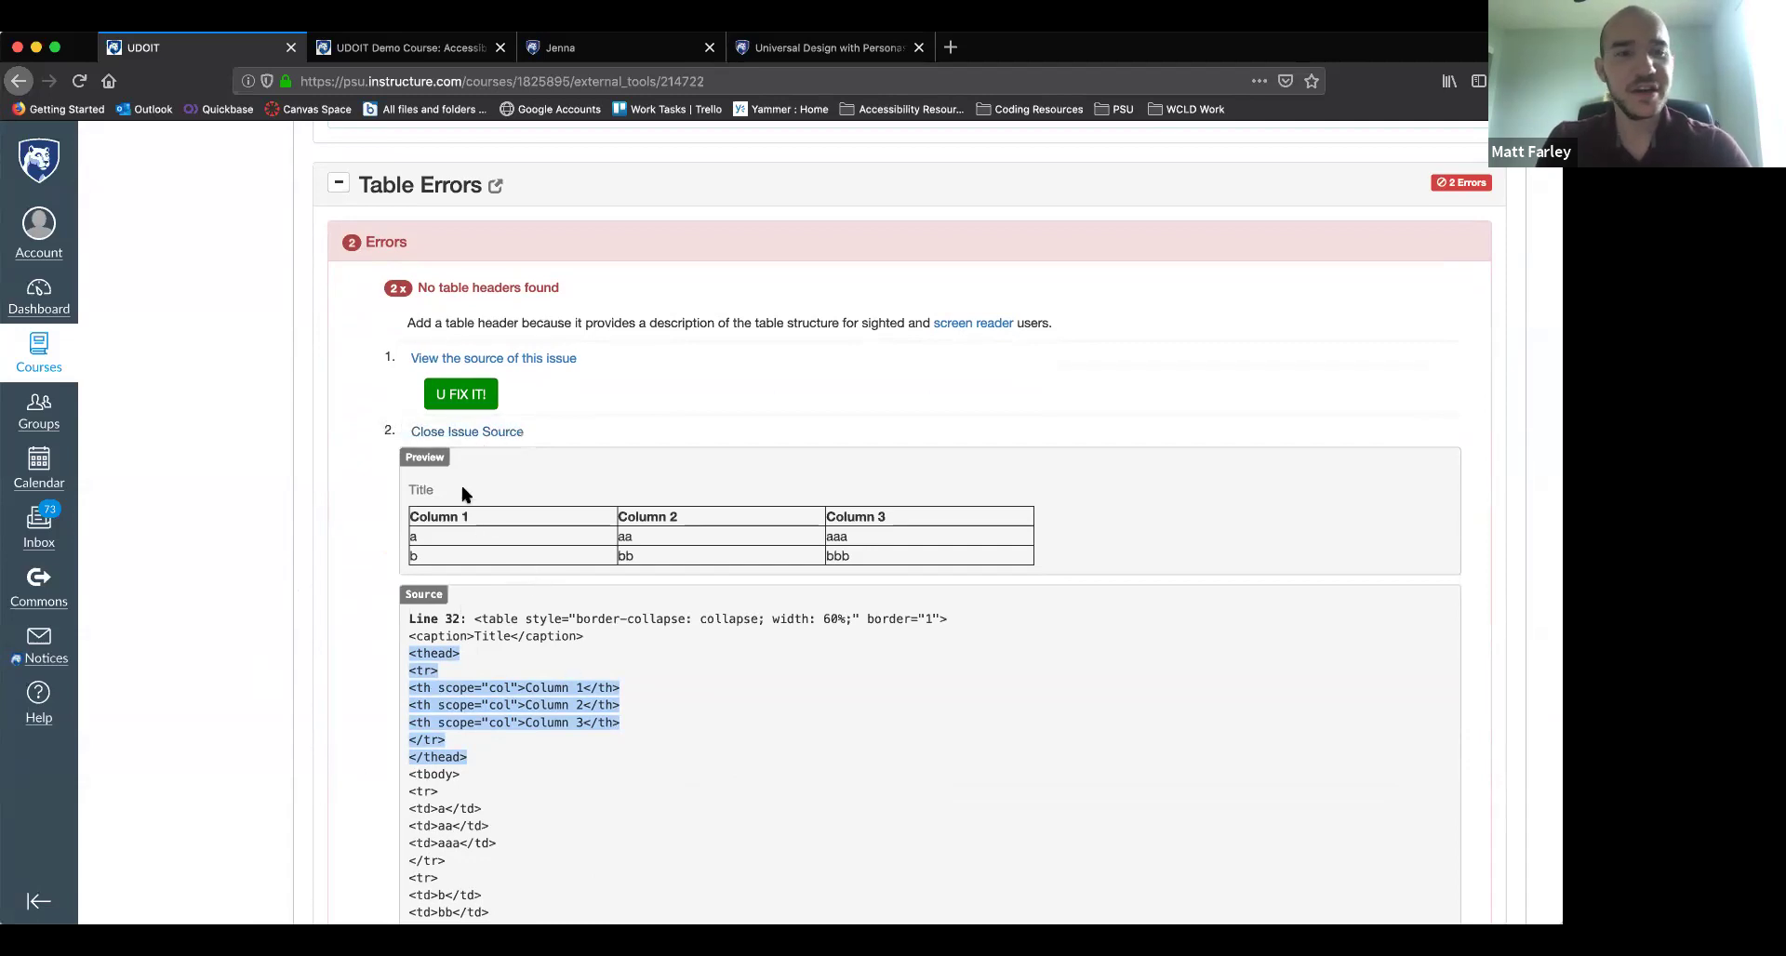
pyautogui.scroll(-1, 447, 553)
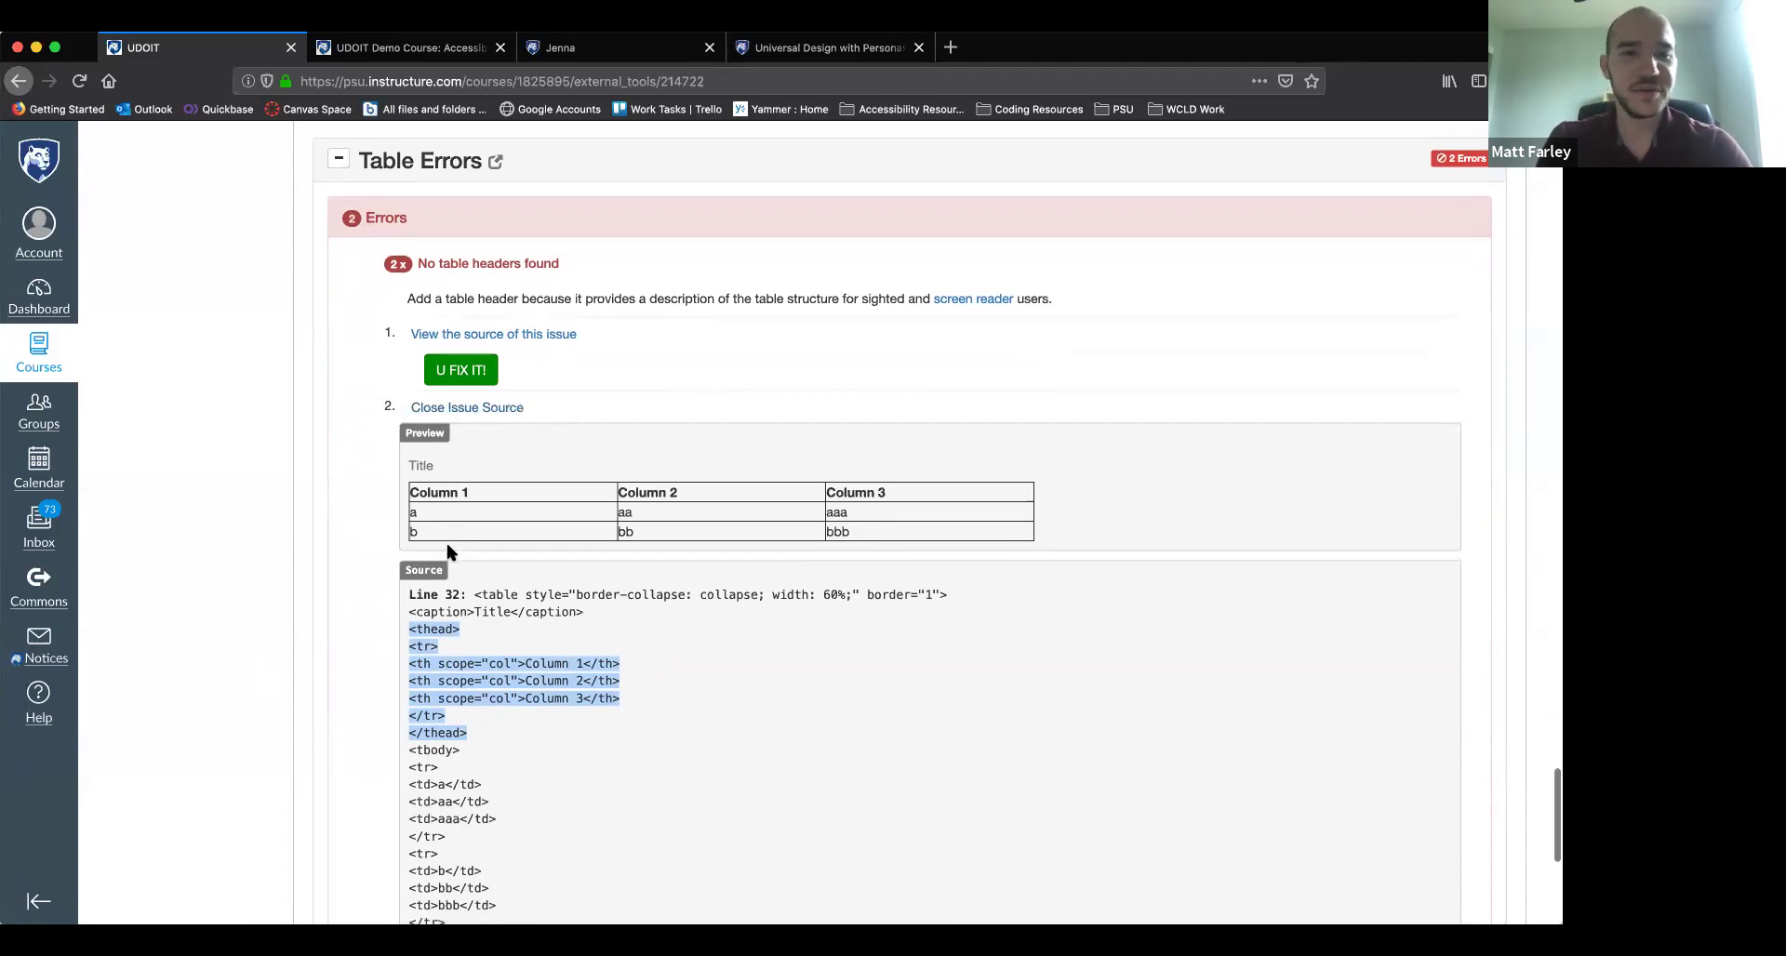
pyautogui.click(456, 410)
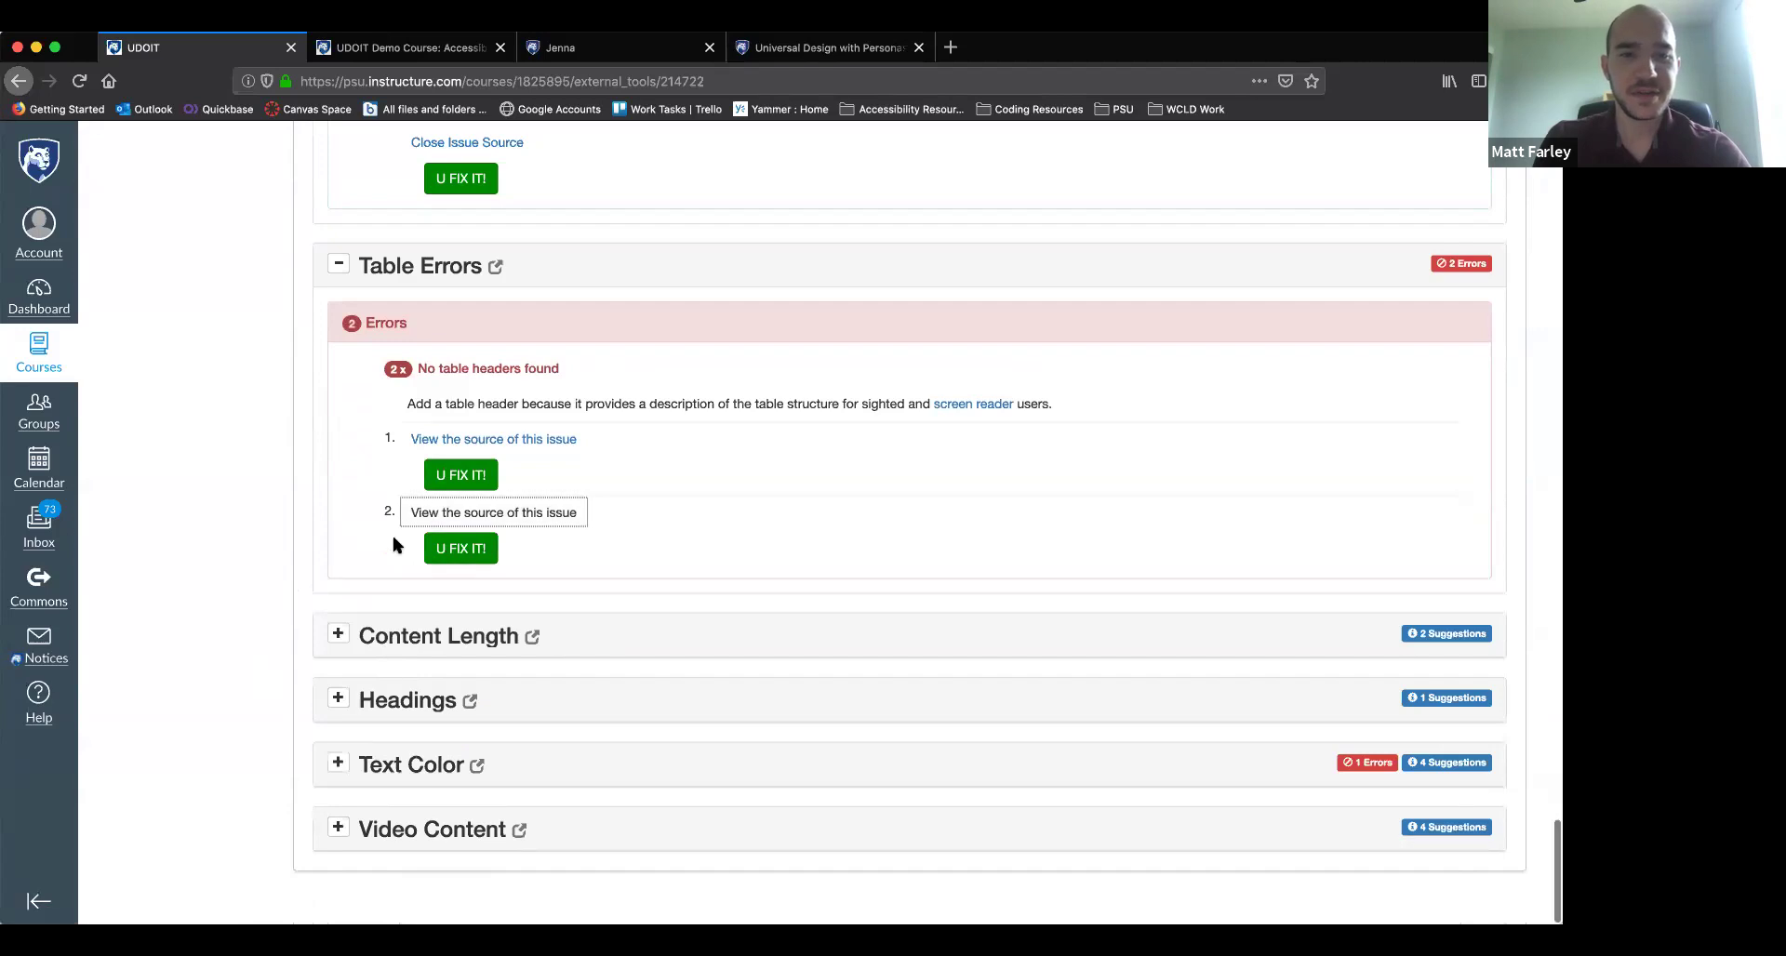
# Expand Content Length and Headings, view the bold-text heading source, and open Headings in a new tab
pyautogui.click(338, 634)
pyautogui.scroll(-3, 257, 718)
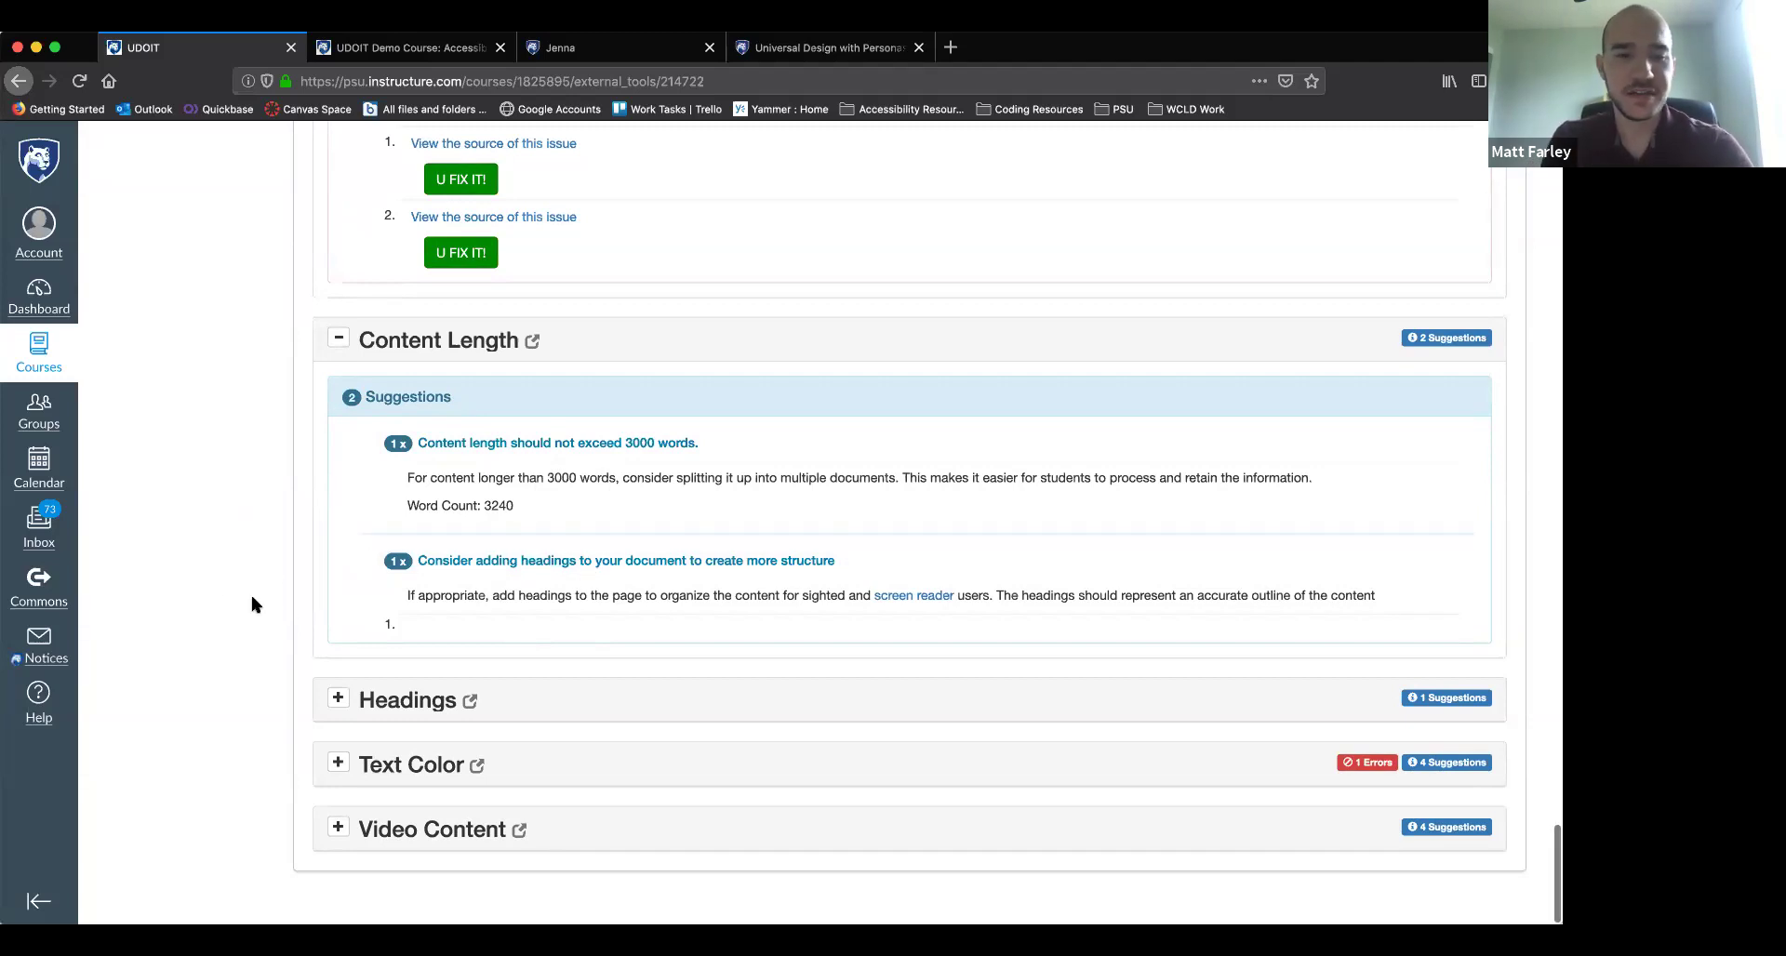
pyautogui.click(340, 697)
pyautogui.scroll(-5, 231, 678)
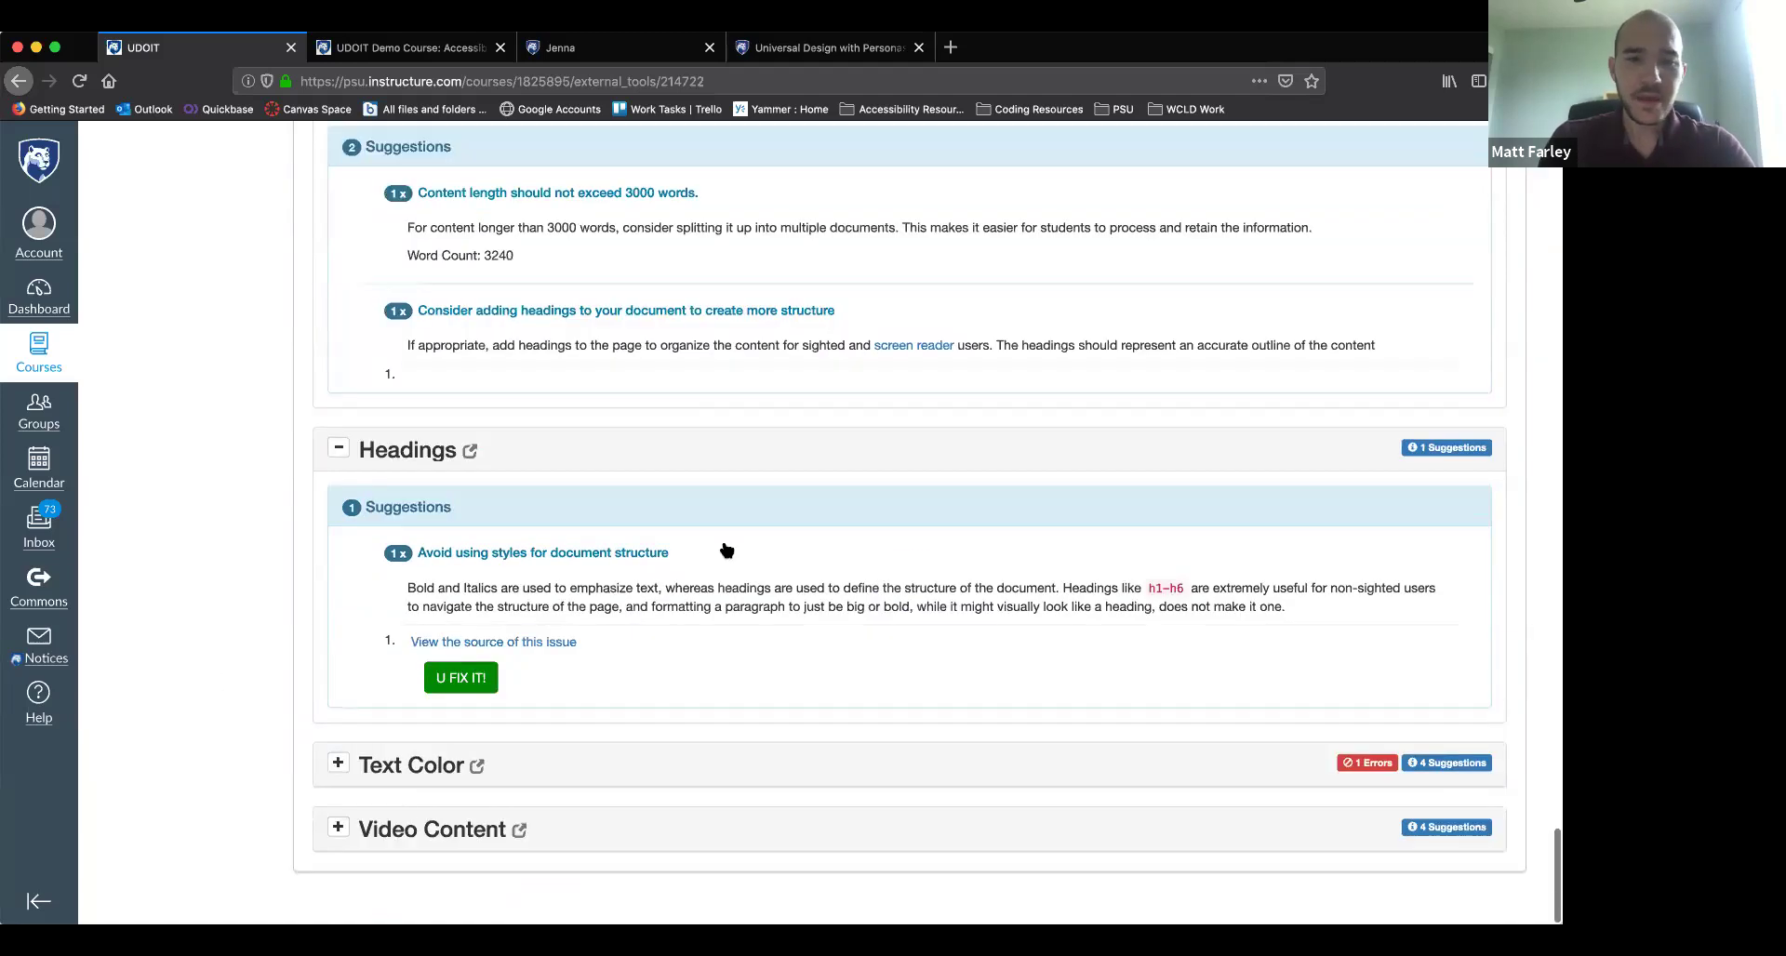
pyautogui.click(465, 641)
pyautogui.scroll(-2, 537, 638)
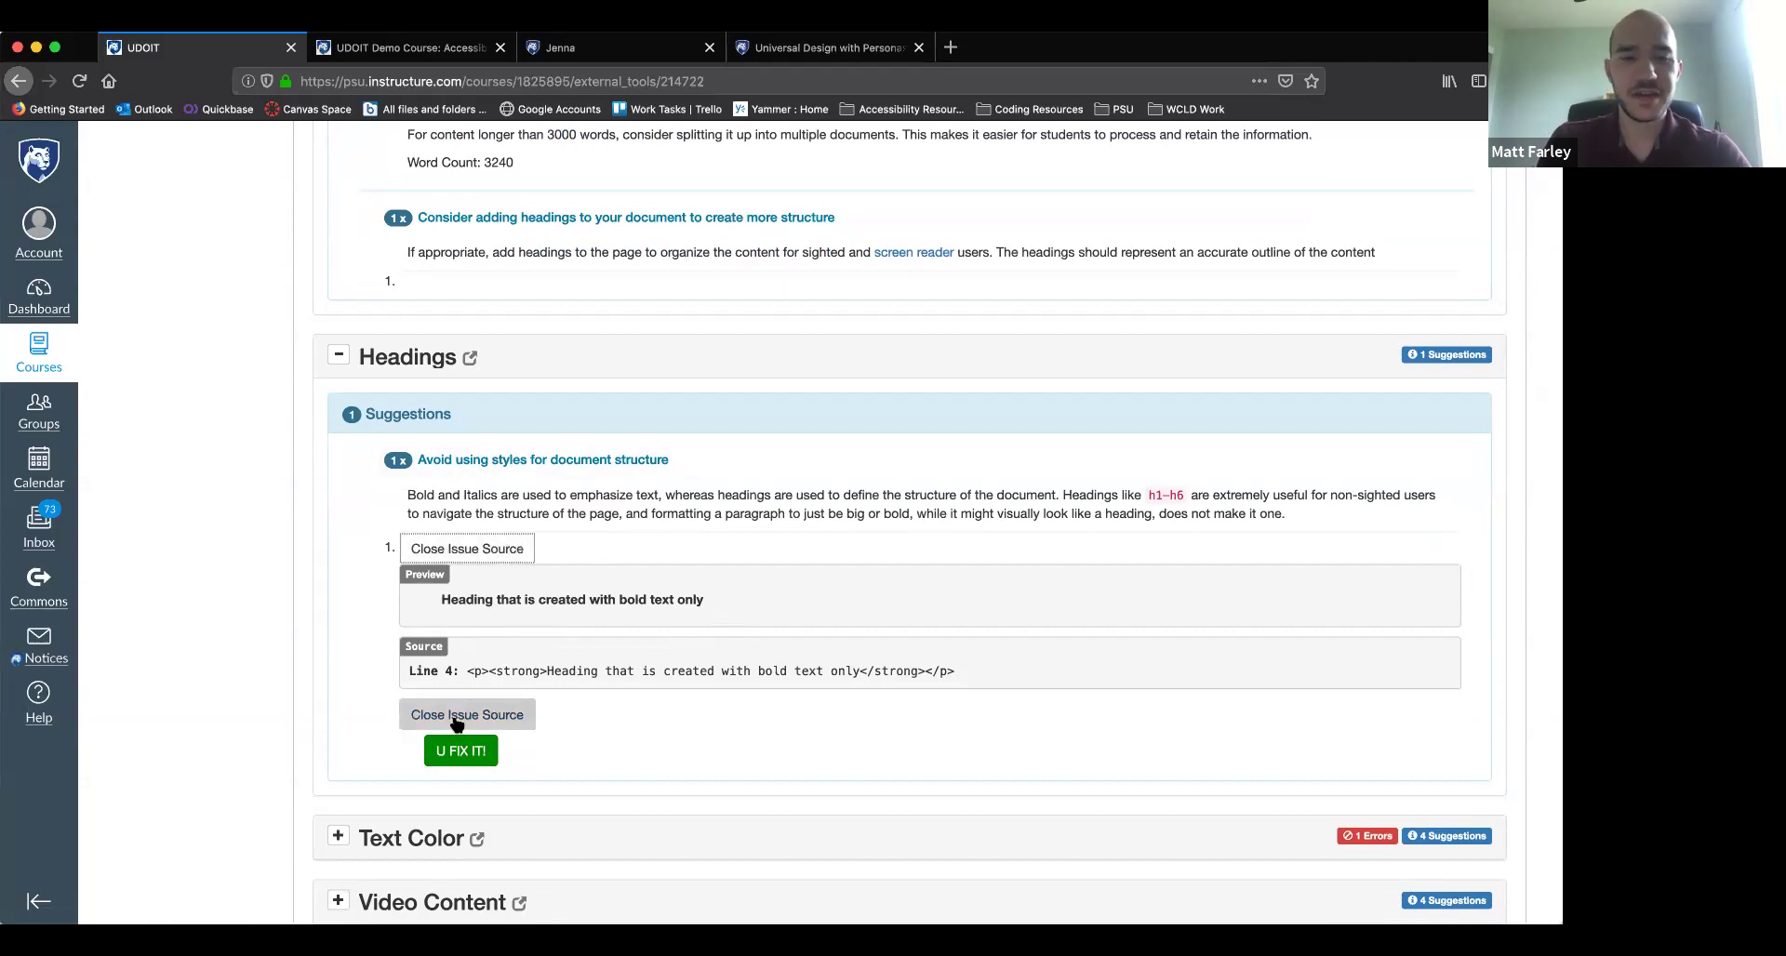
pyautogui.rightClick(443, 364)
pyautogui.click(493, 372)
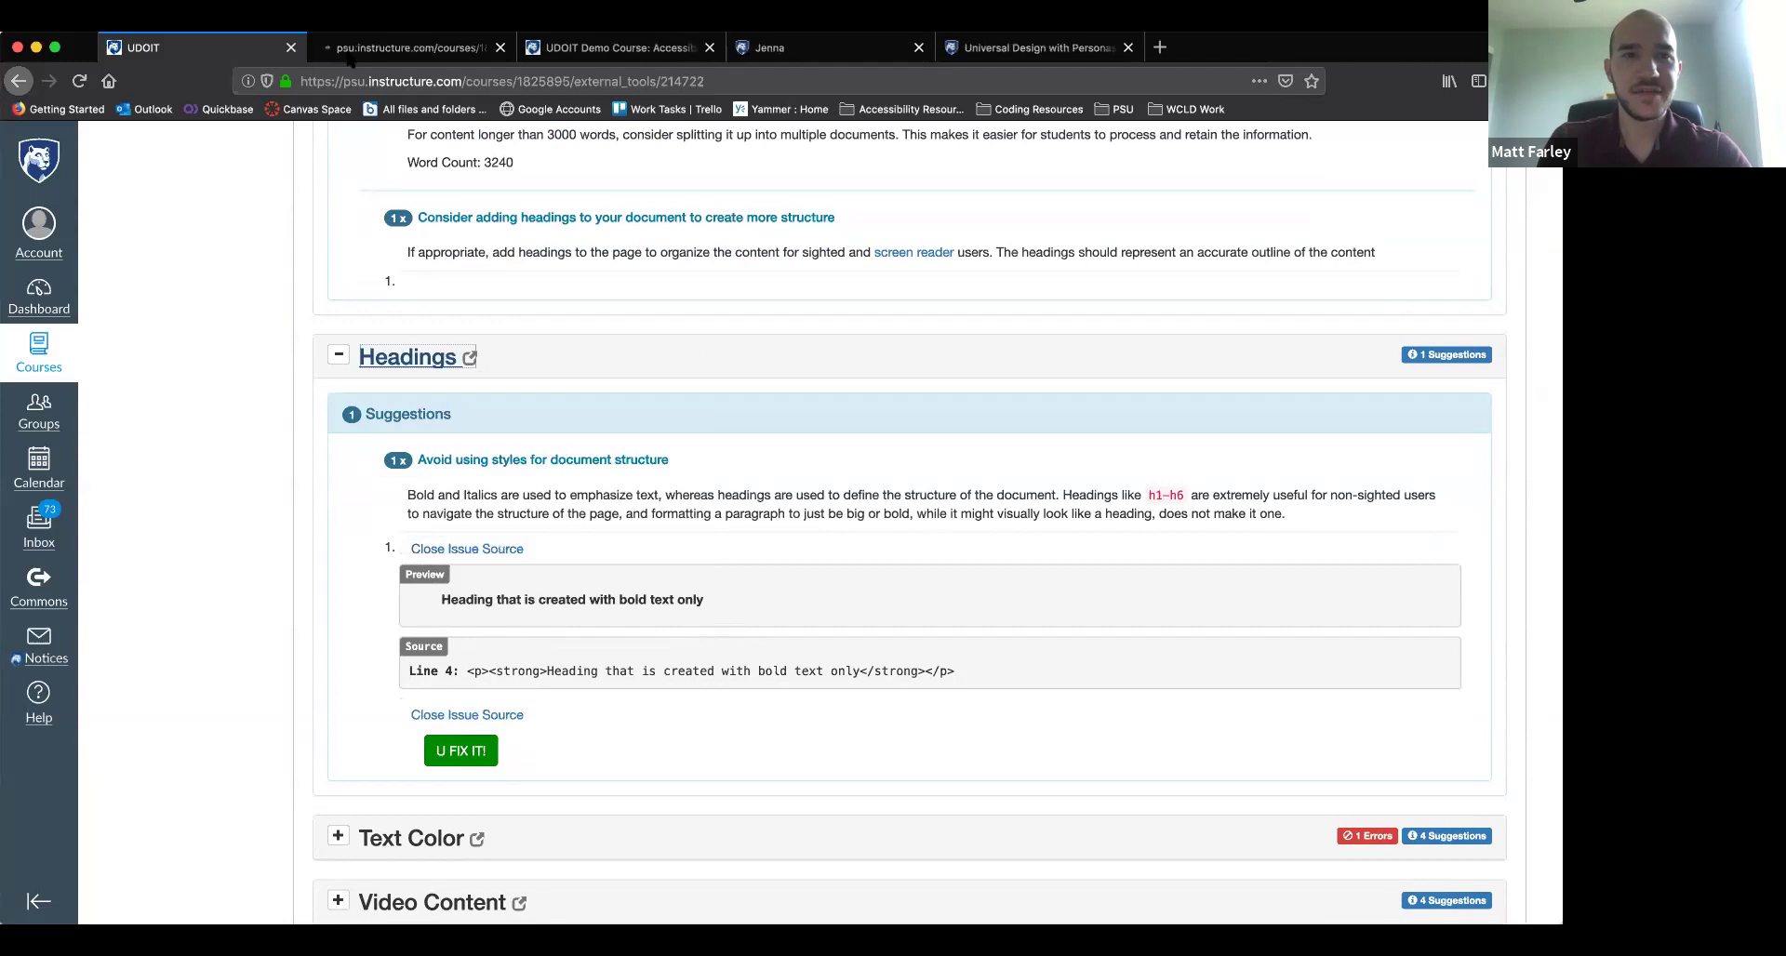
# Edit the Headings page to check the heading levels of Main Heading and the bold line, then return to UDOIT
pyautogui.click(352, 57)
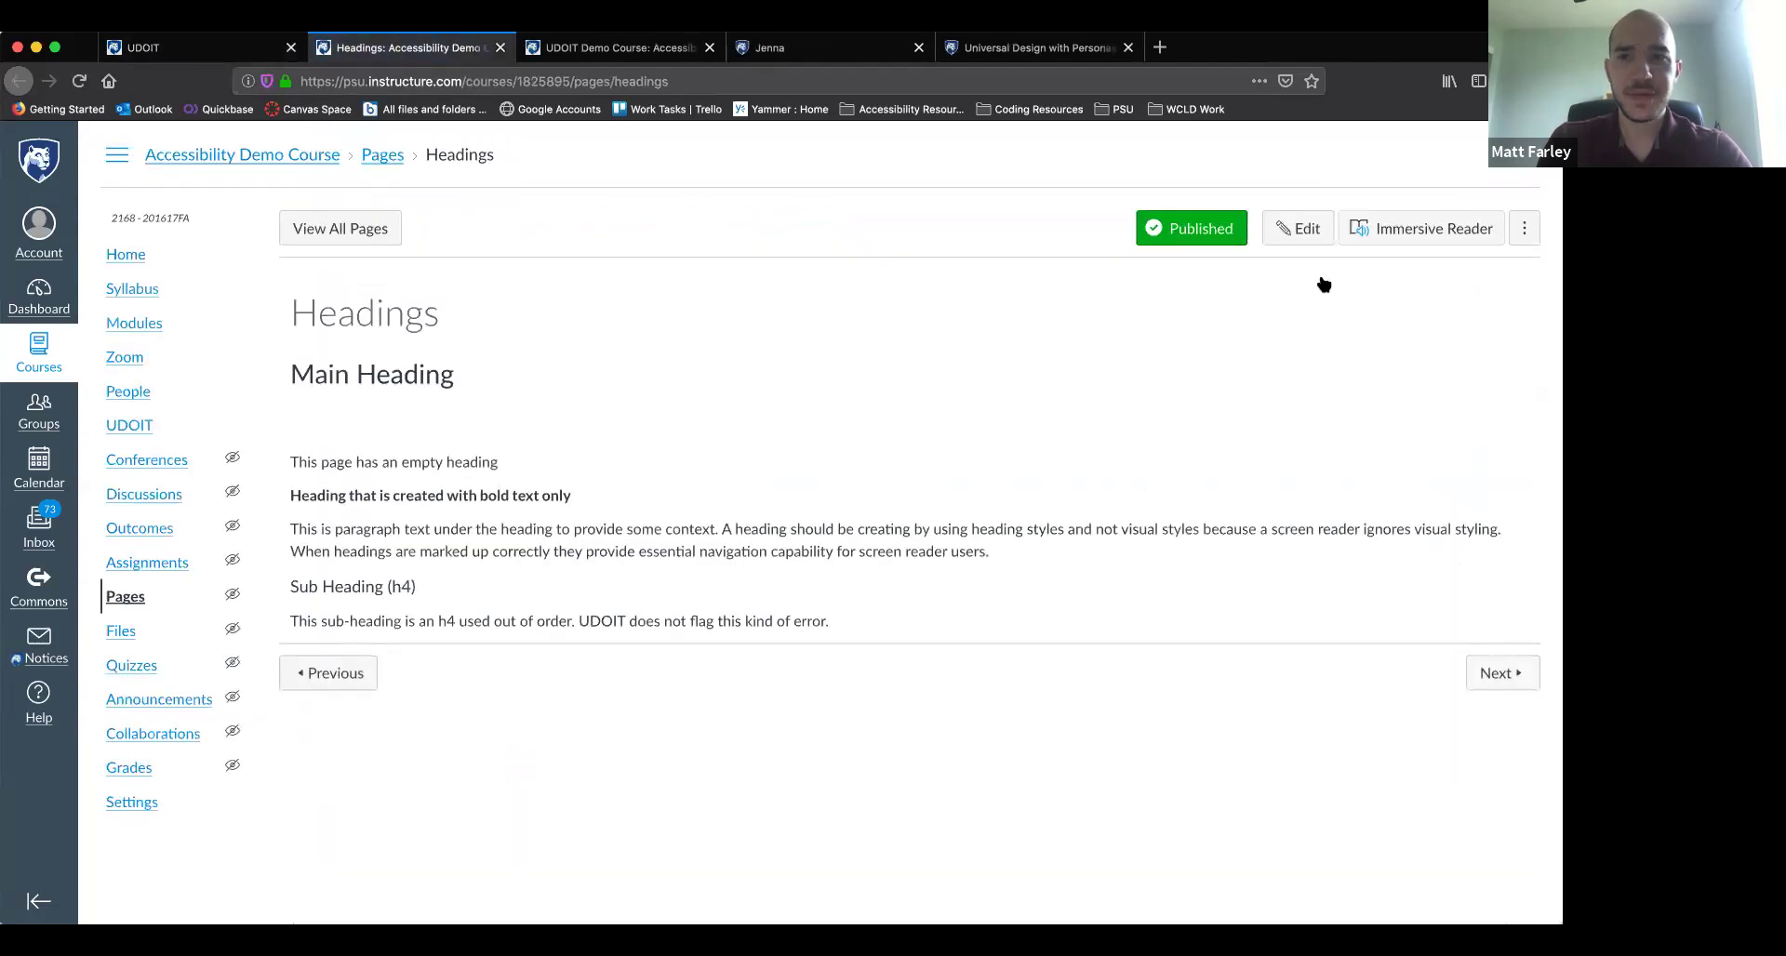
pyautogui.click(1296, 239)
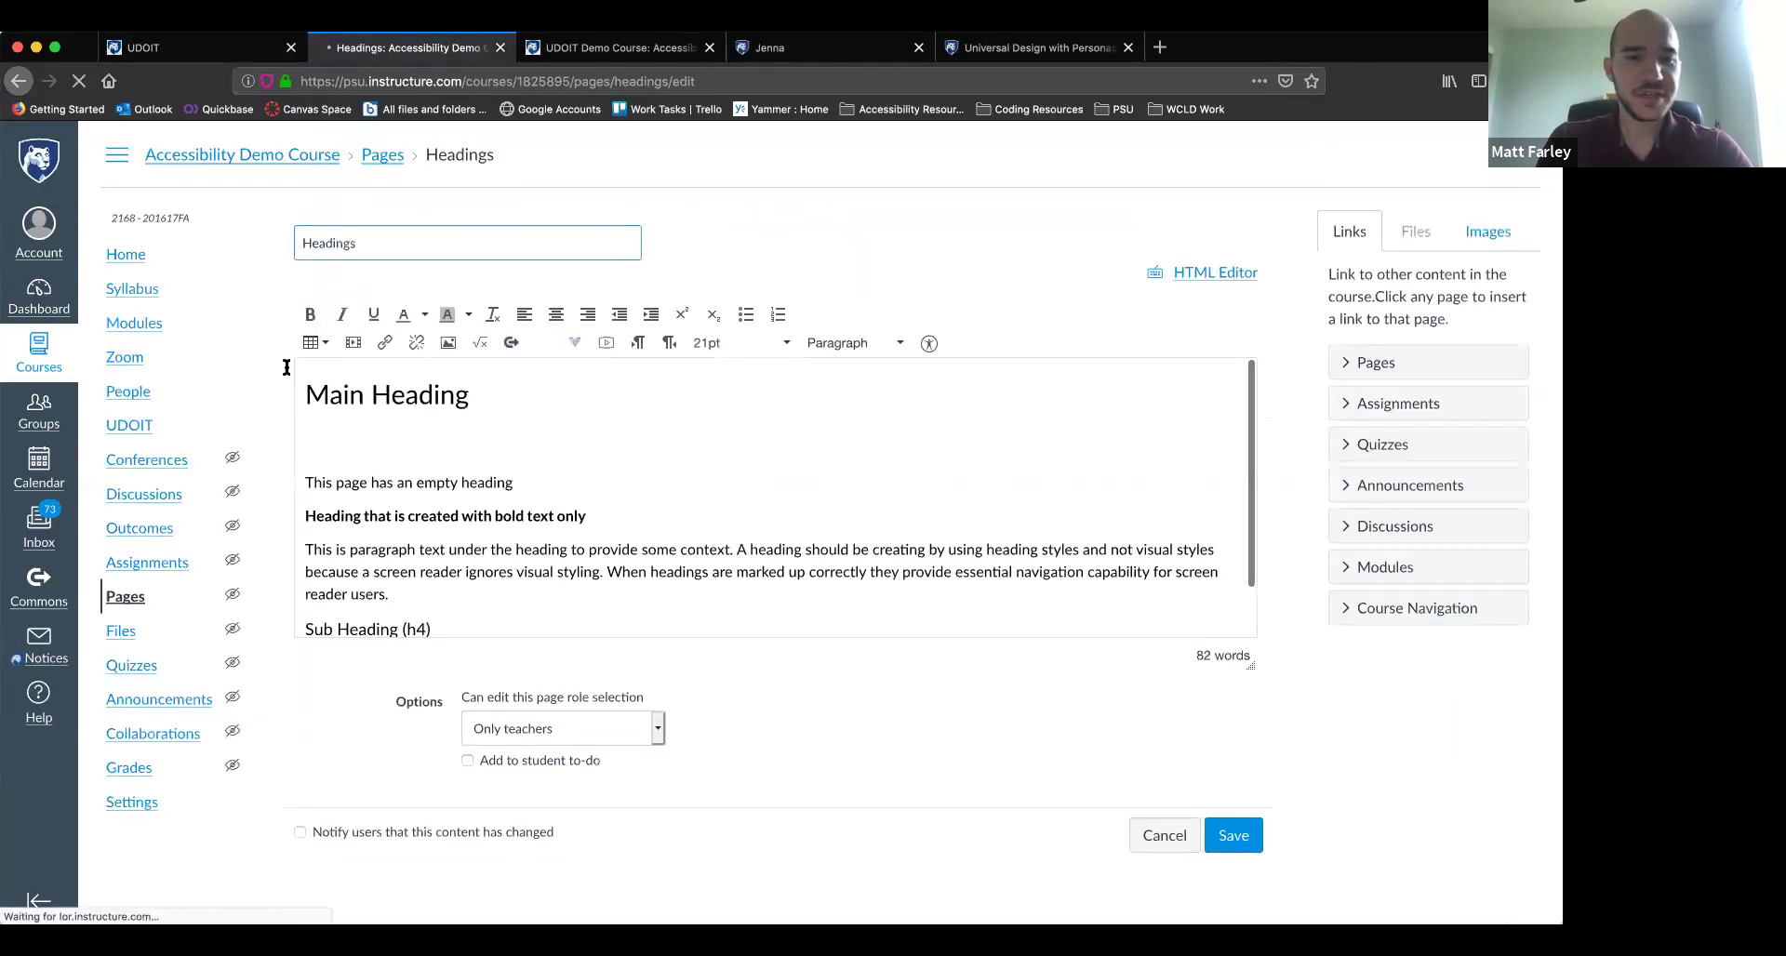
pyautogui.click(350, 389)
pyautogui.click(864, 346)
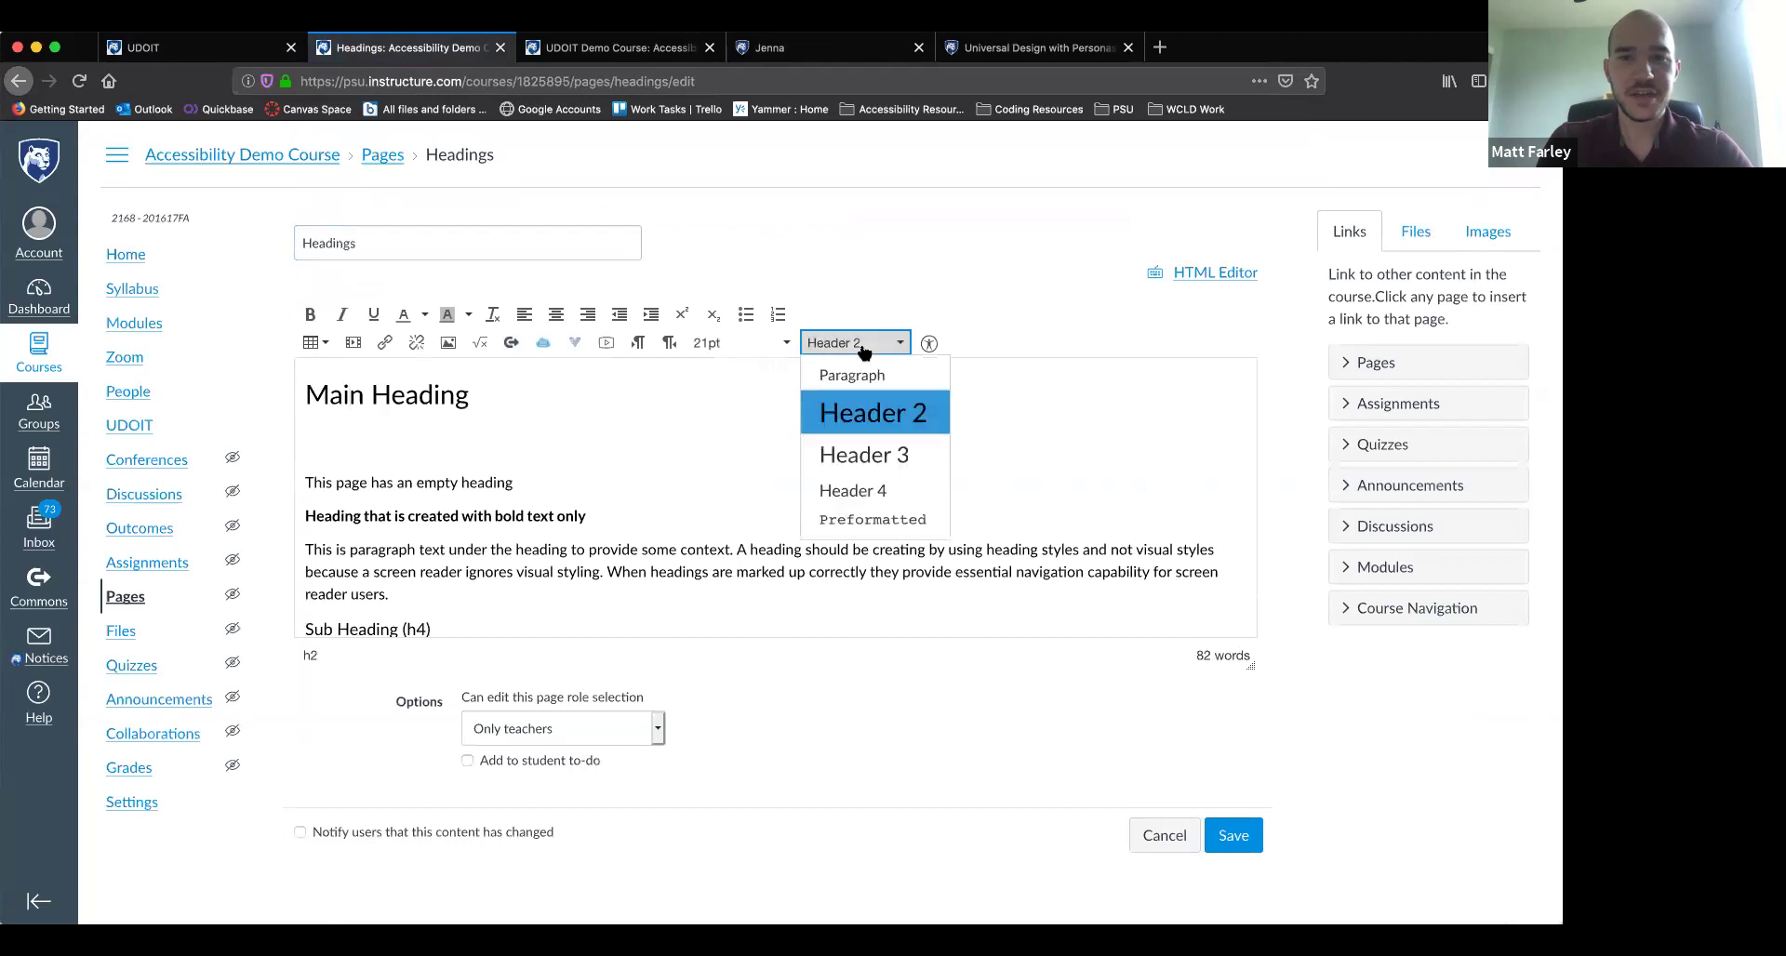
pyautogui.click(764, 367)
pyautogui.click(431, 515)
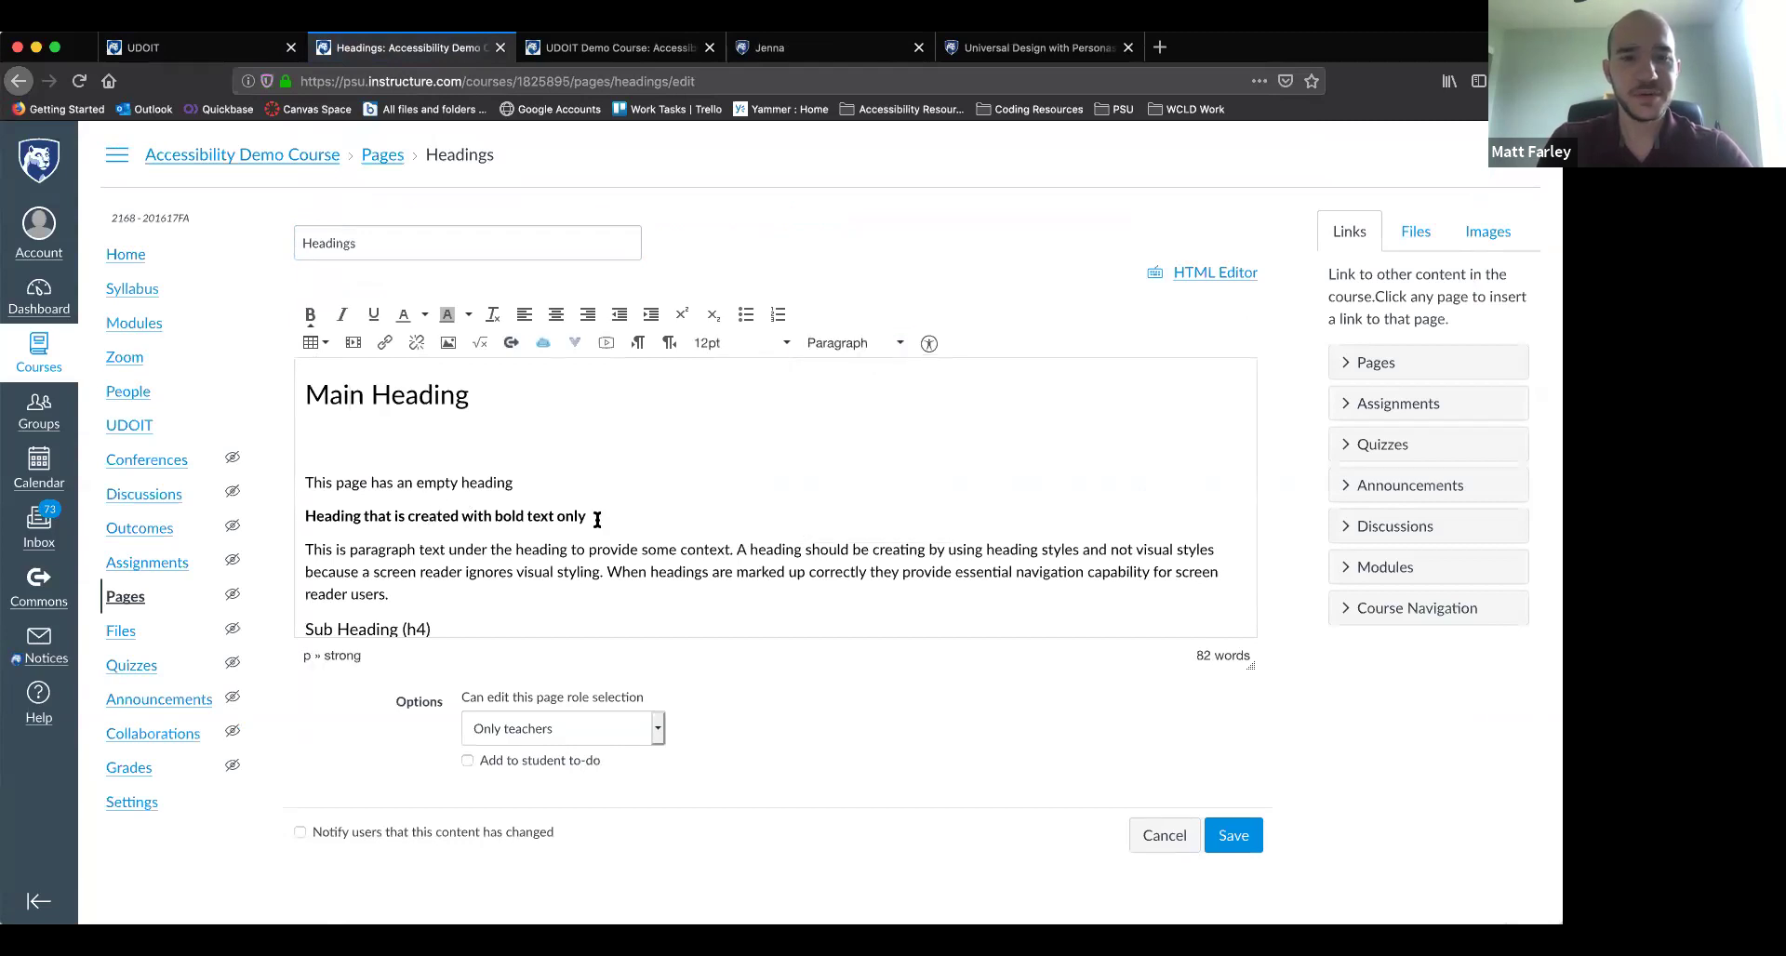
pyautogui.moveTo(586, 515); pyautogui.dragTo(302, 516)
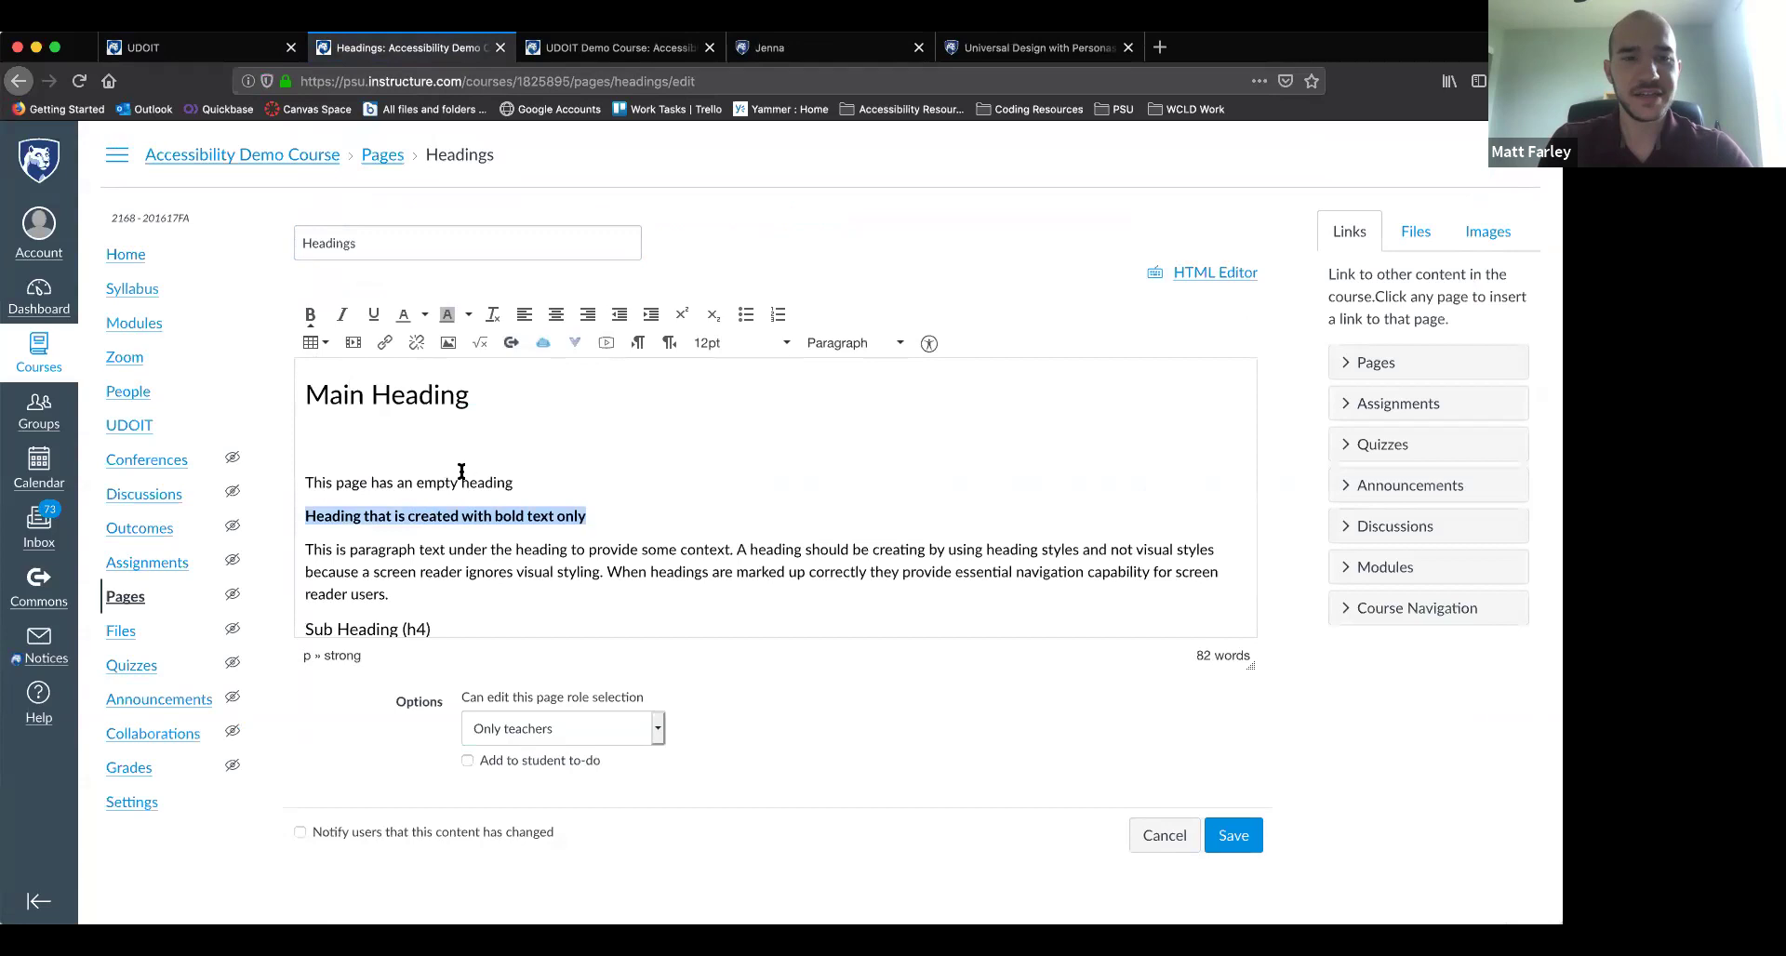
pyautogui.click(819, 344)
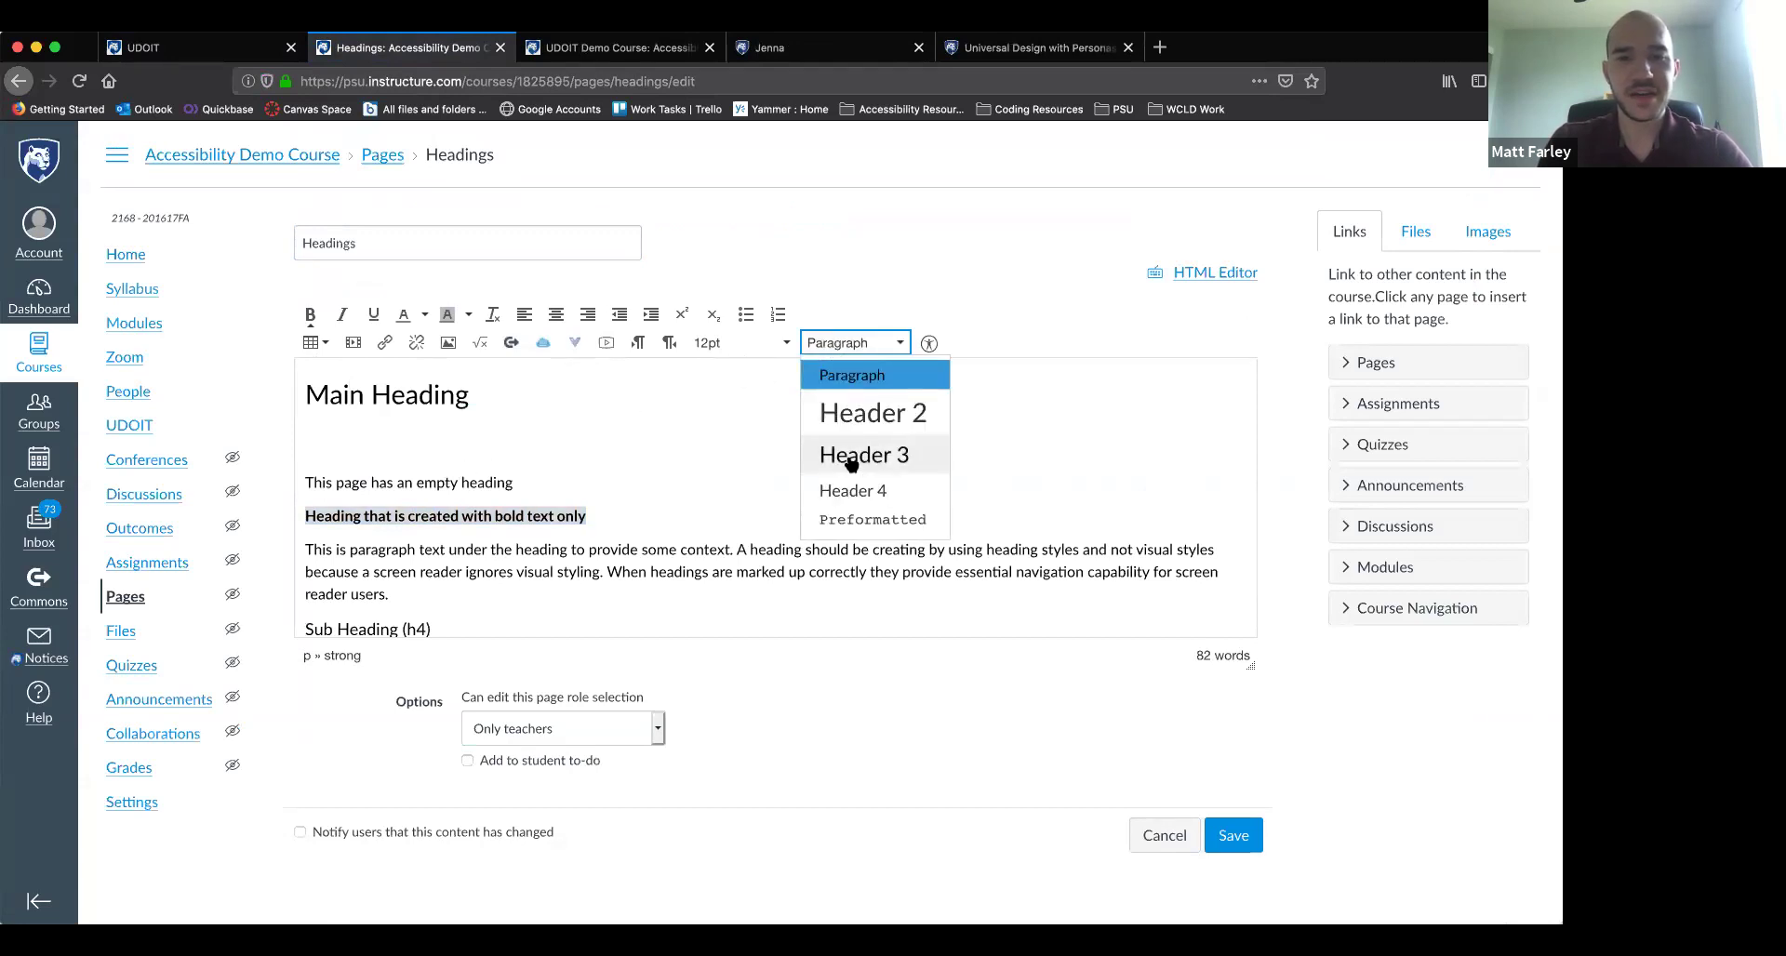
pyautogui.click(196, 47)
pyautogui.scroll(-1, 410, 335)
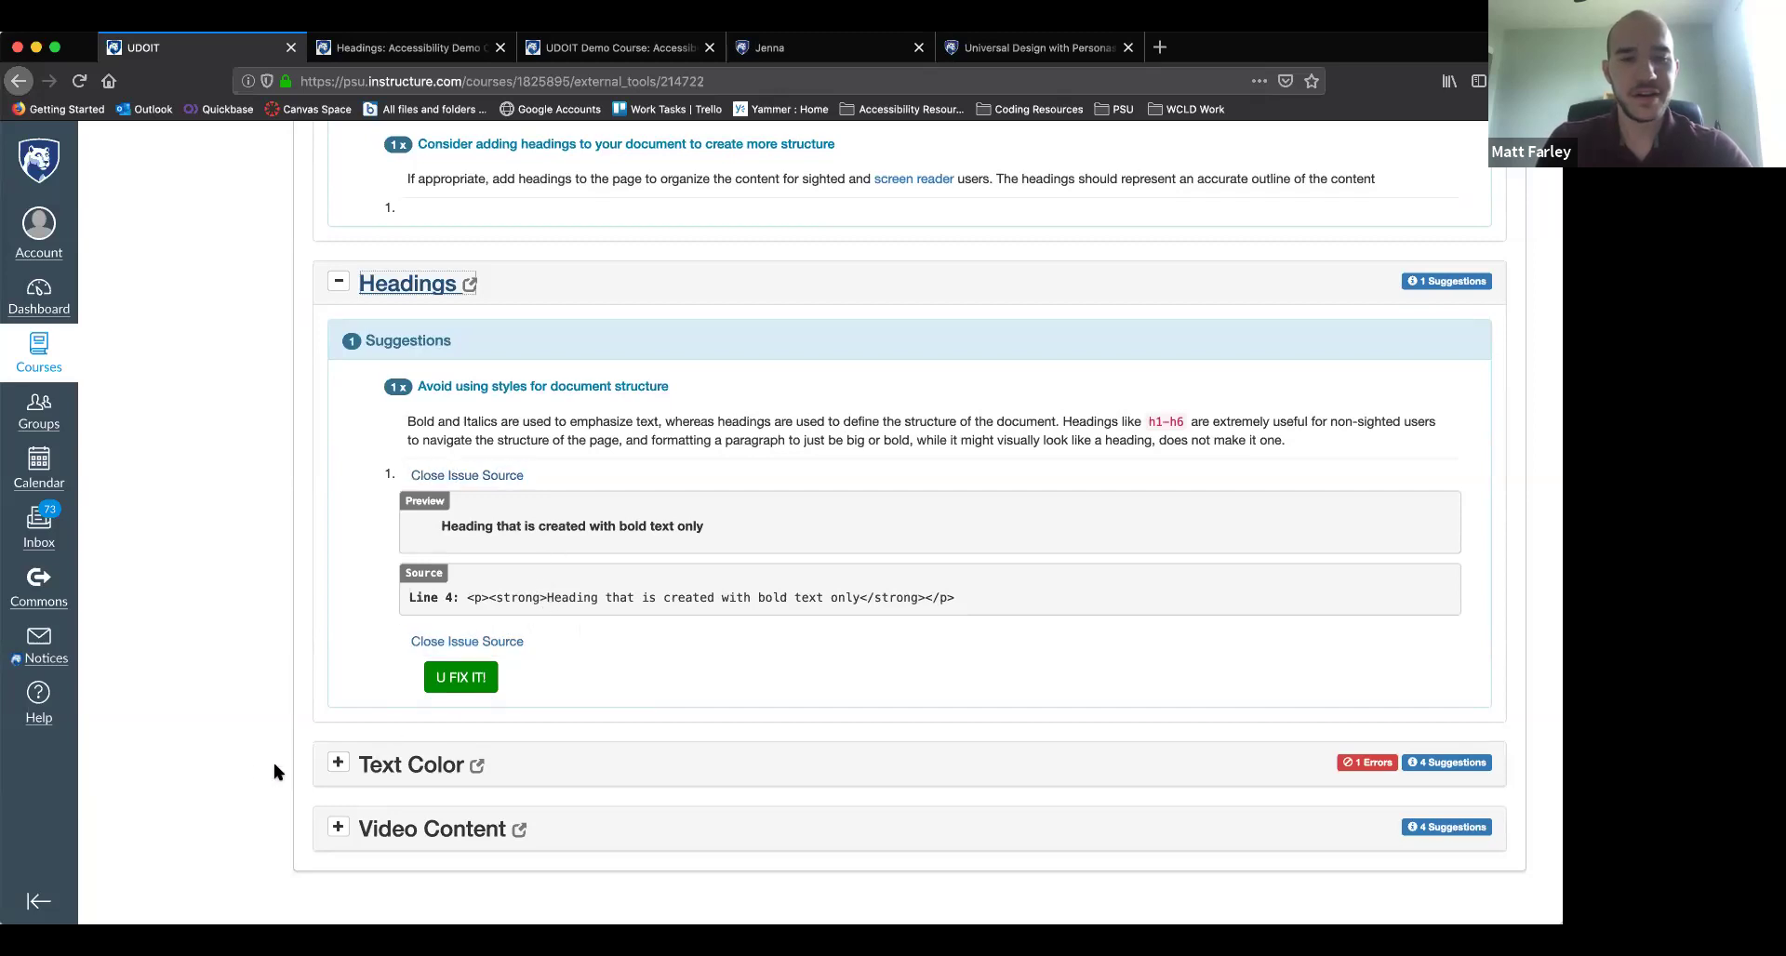
# Expand UDOIT's Text Color issues and show the contrast error's source
pyautogui.click(336, 763)
pyautogui.scroll(-5, 340, 735)
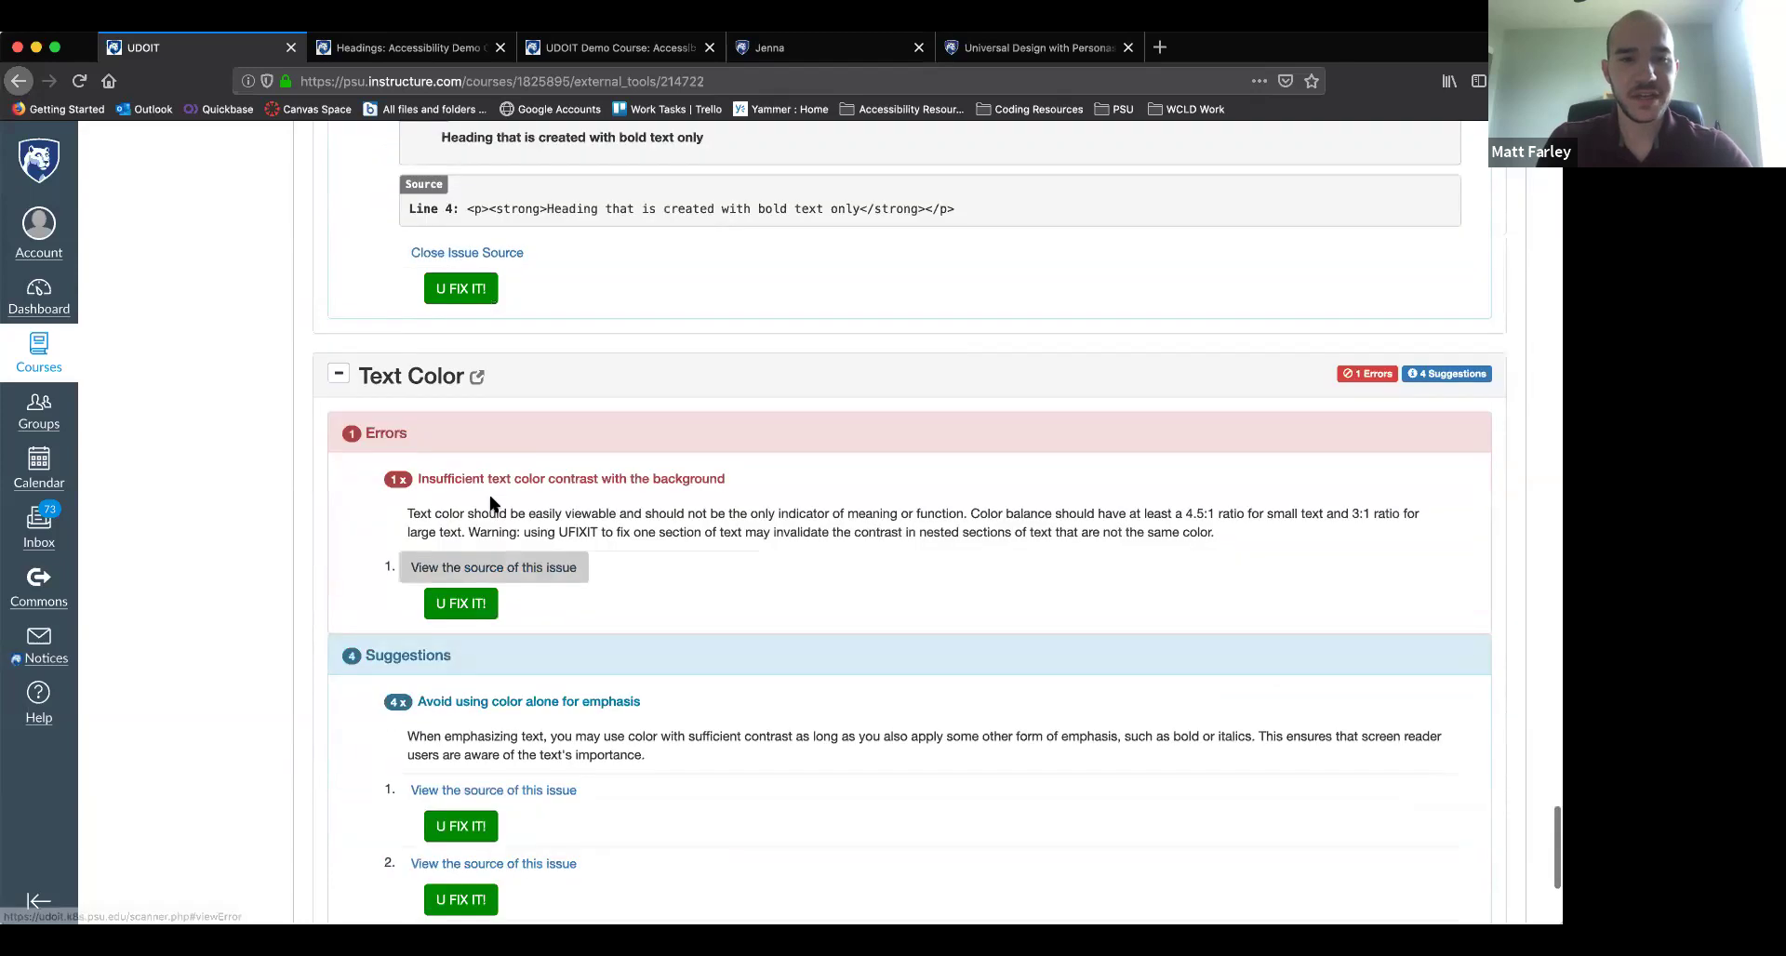
pyautogui.click(530, 455)
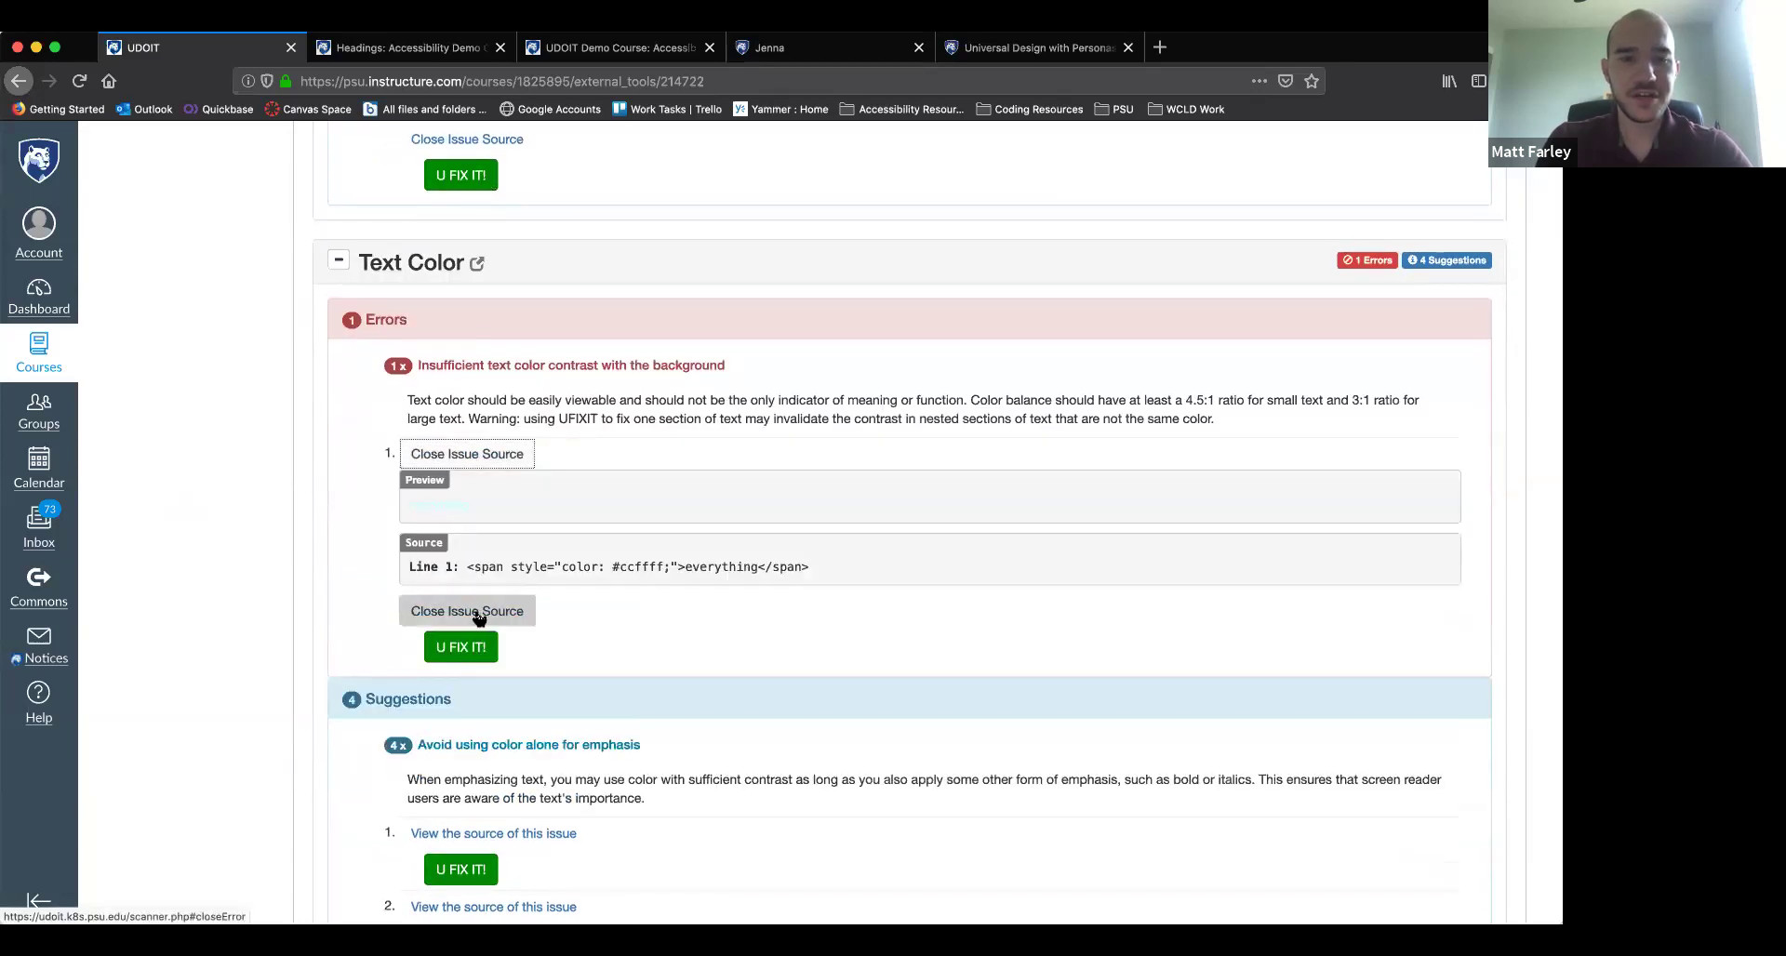
pyautogui.scroll(-4, 495, 501)
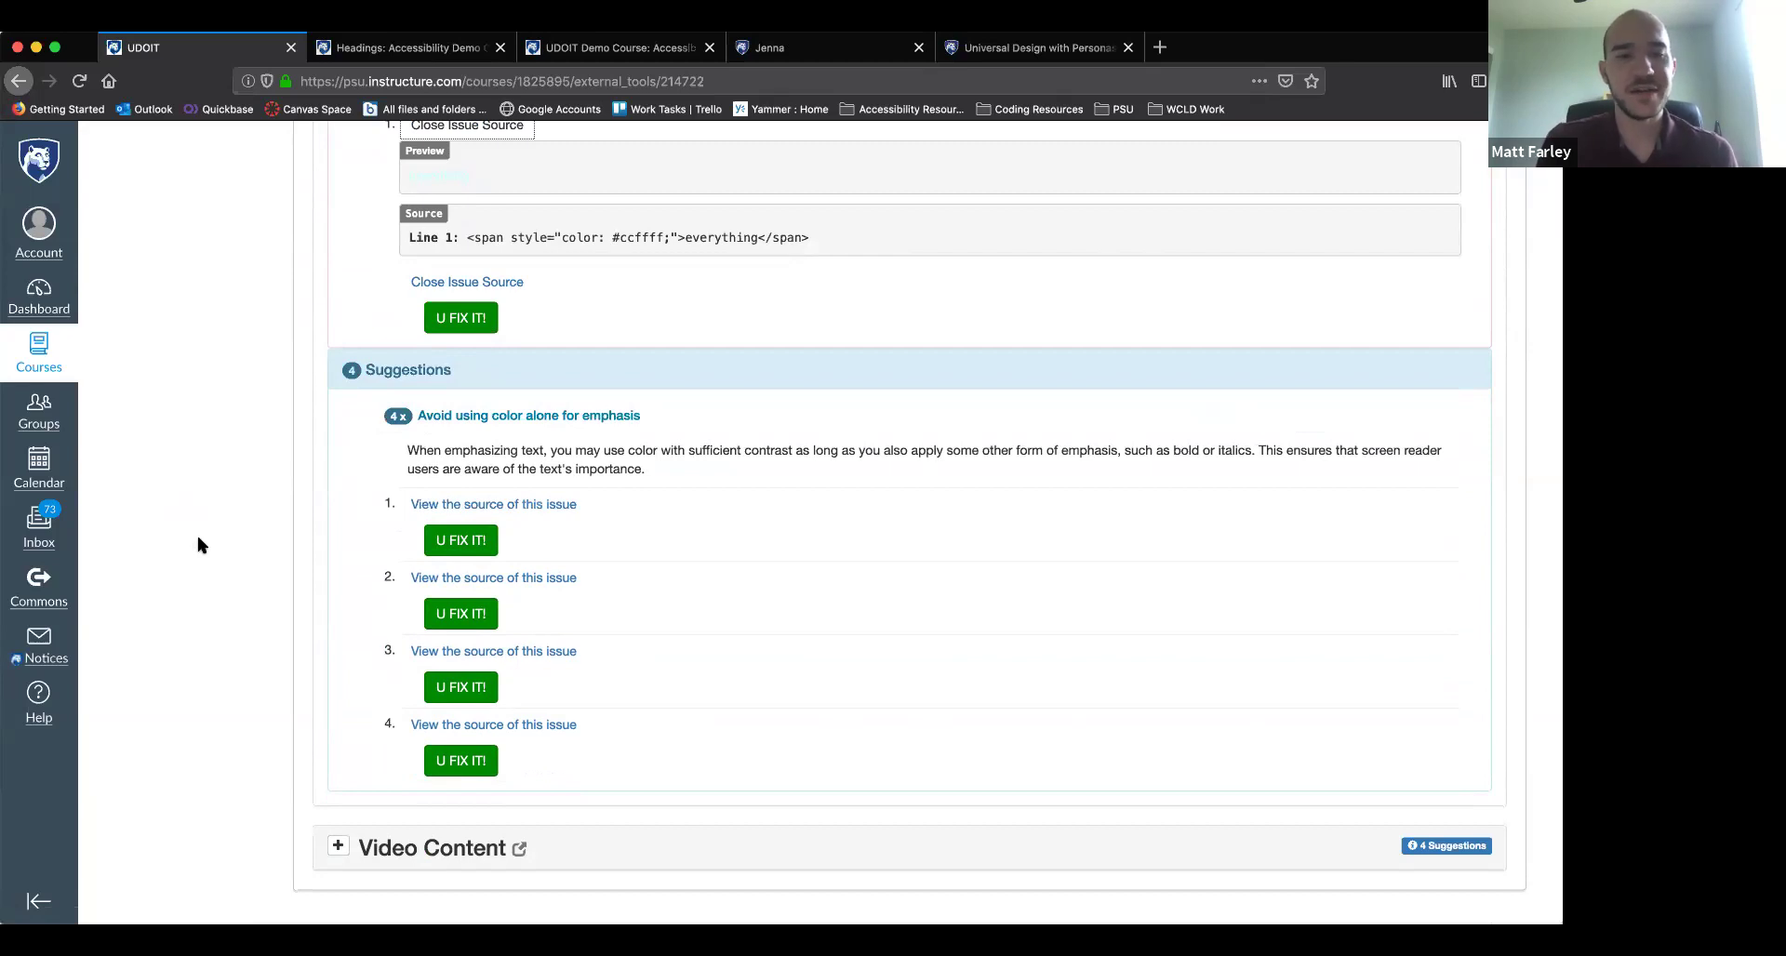
# Show the sources of the first two colour-emphasis suggestions, then expand Video Content
pyautogui.click(443, 505)
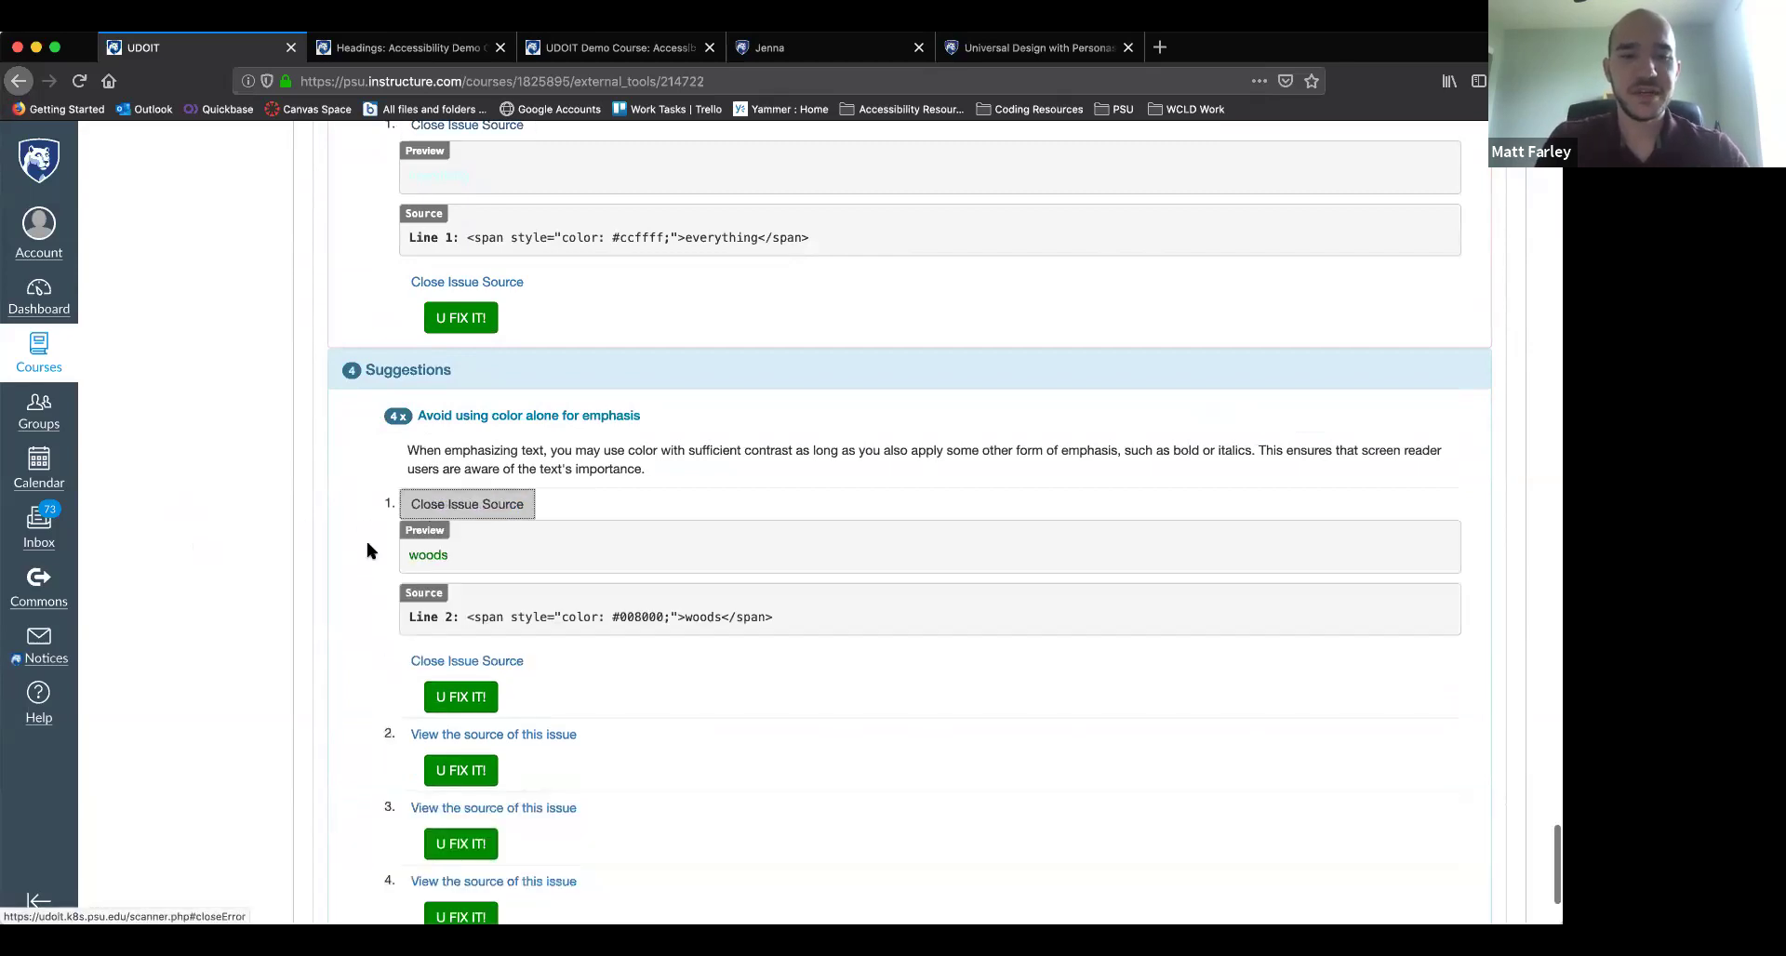
pyautogui.scroll(-2, 367, 550)
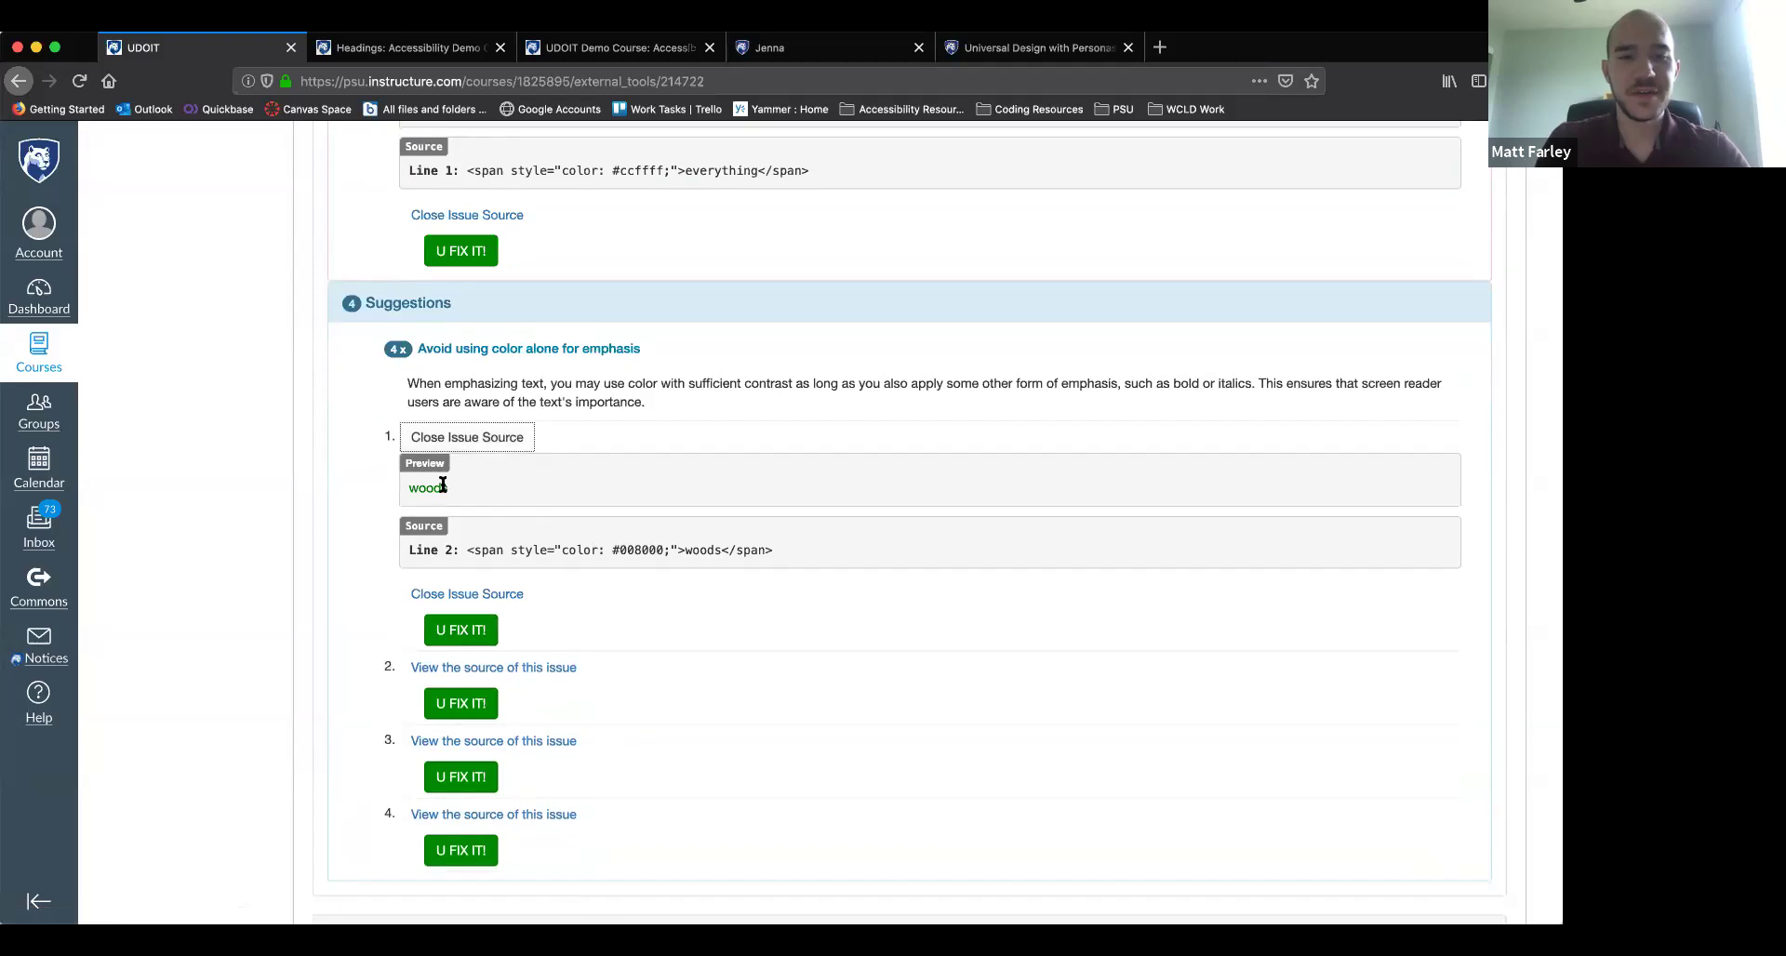
pyautogui.click(554, 668)
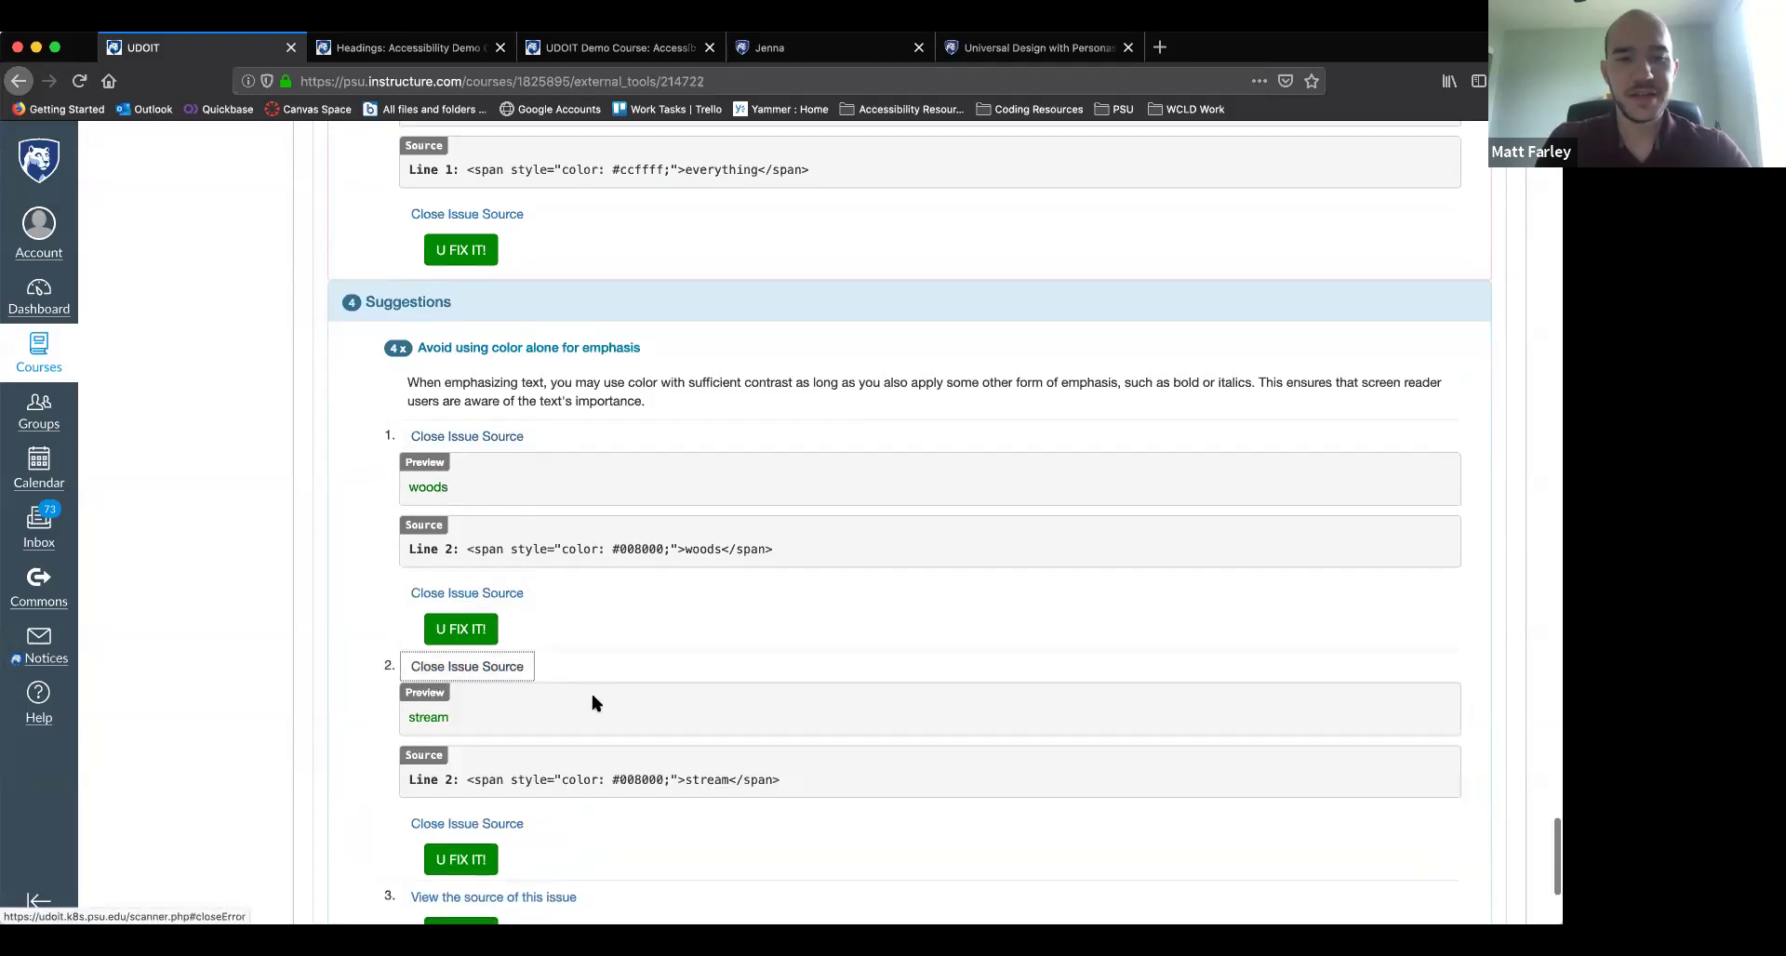
pyautogui.scroll(-3, 628, 387)
pyautogui.scroll(1, 484, 279)
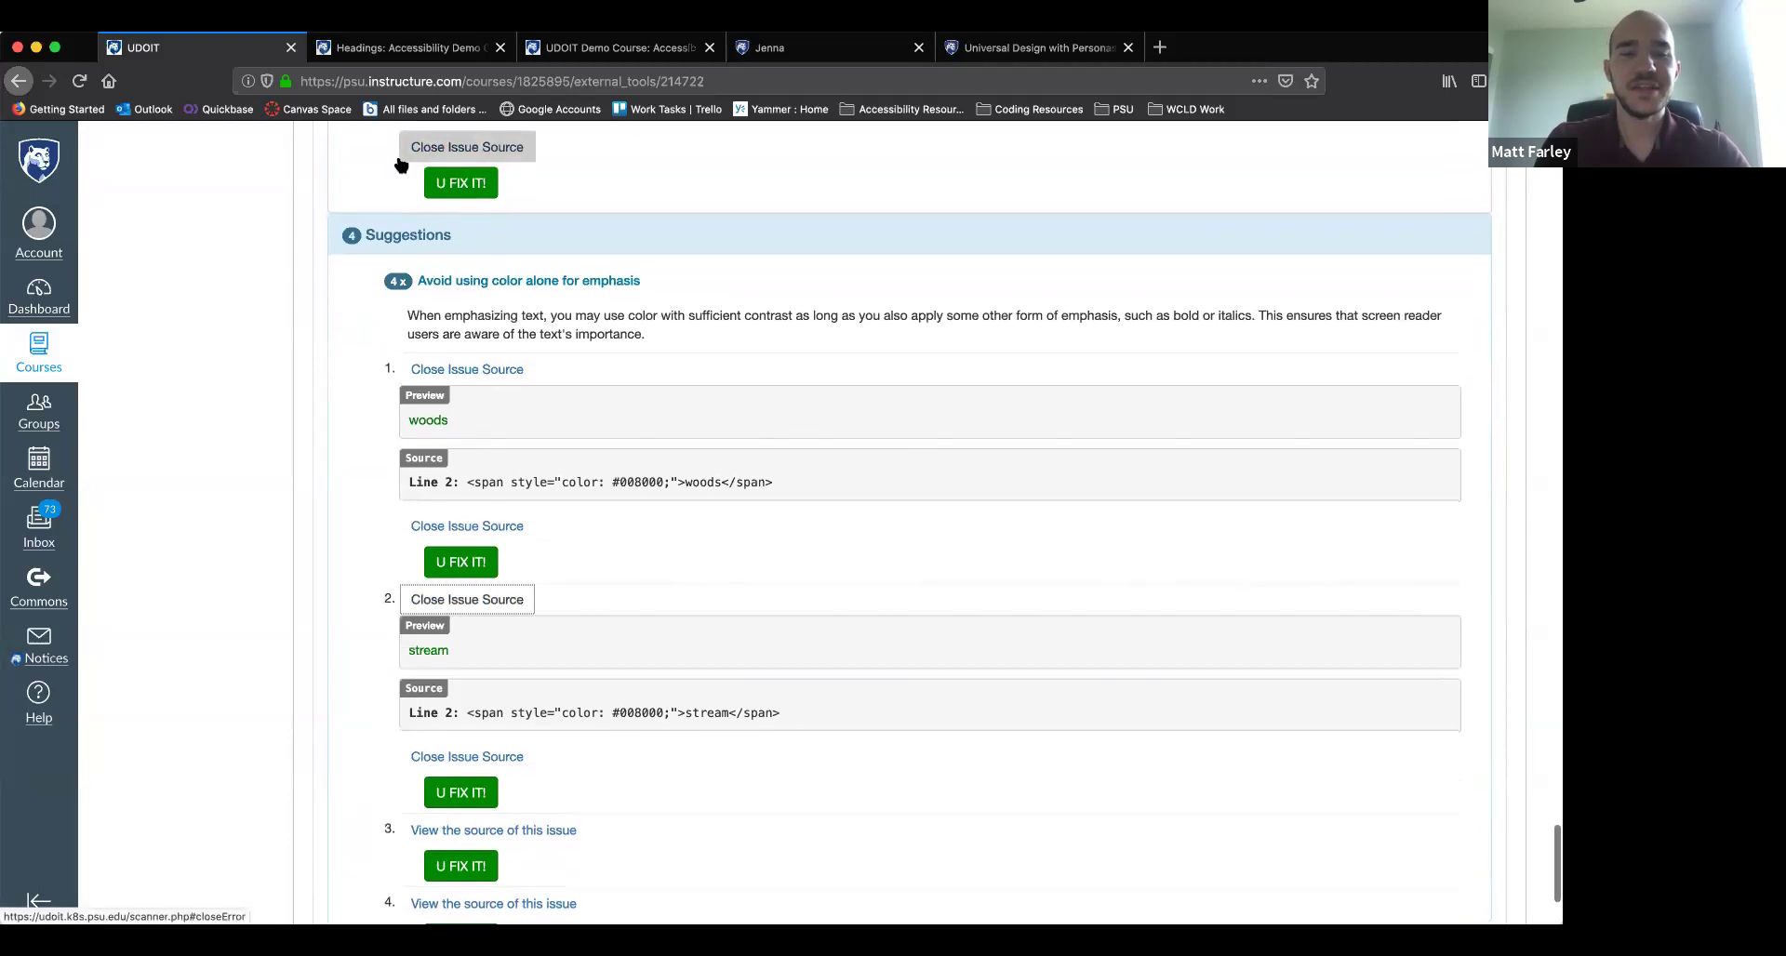
pyautogui.scroll(-1, 268, 470)
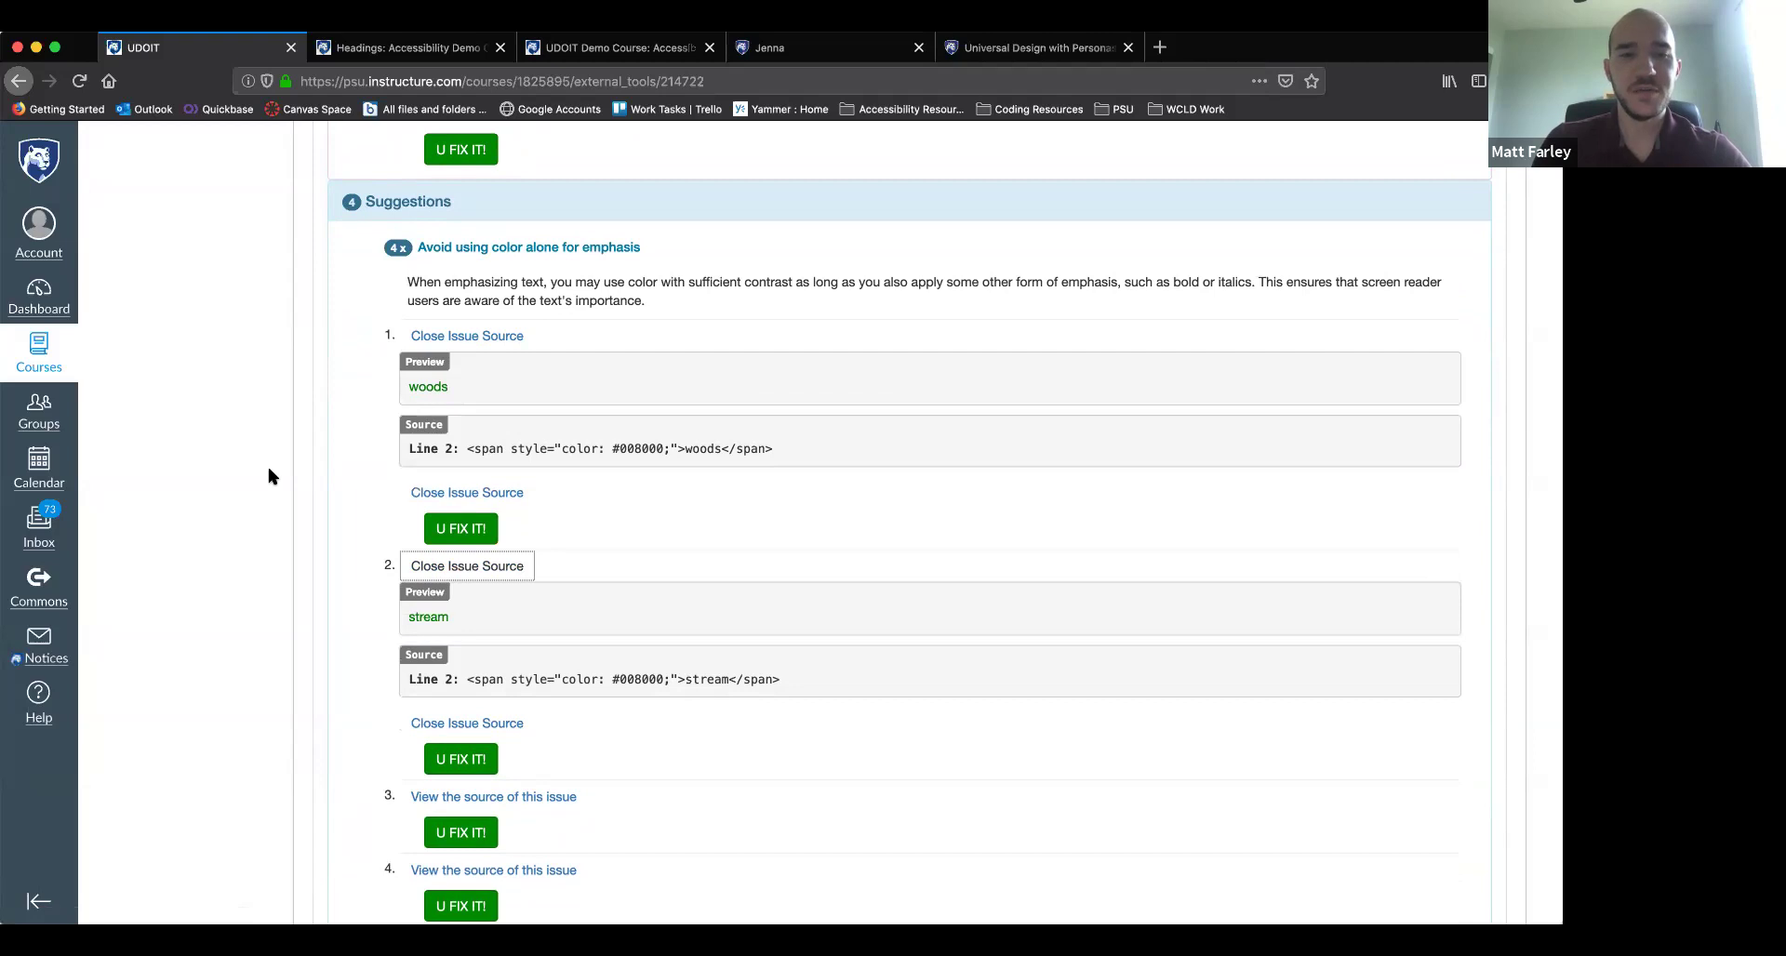
pyautogui.scroll(-3, 268, 470)
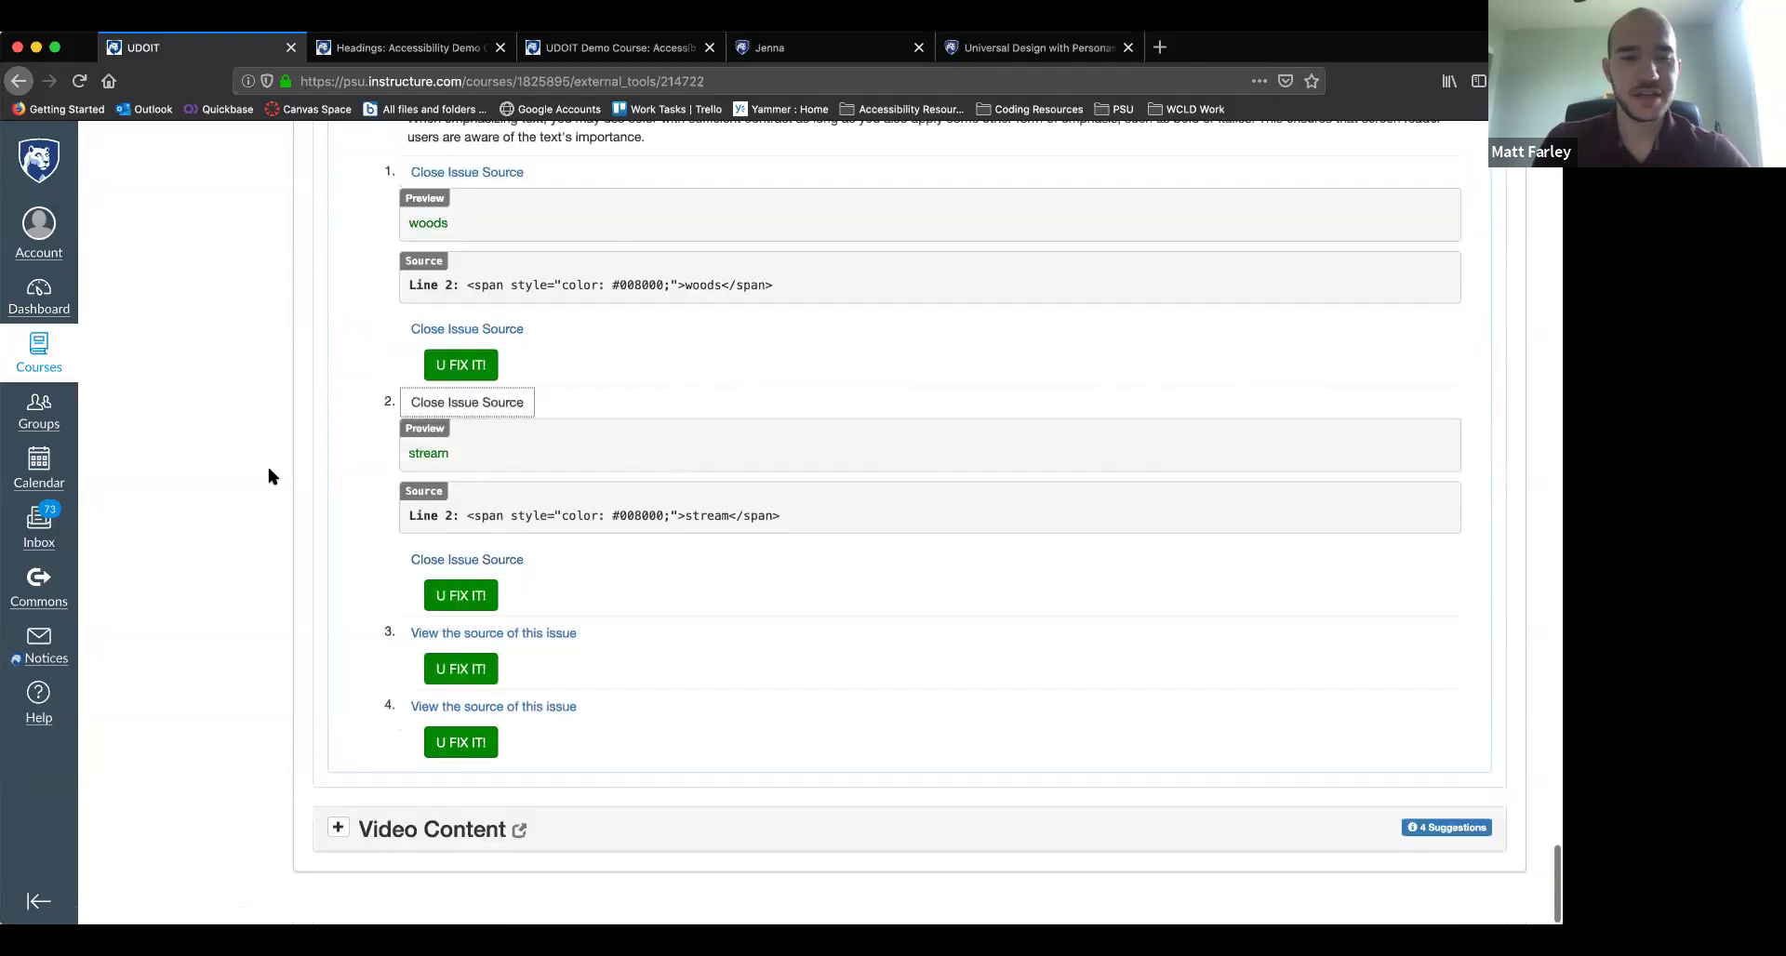
pyautogui.click(341, 829)
# Open the Video Content page in a new tab and show the first caption issue's source
pyautogui.scroll(-5, 273, 717)
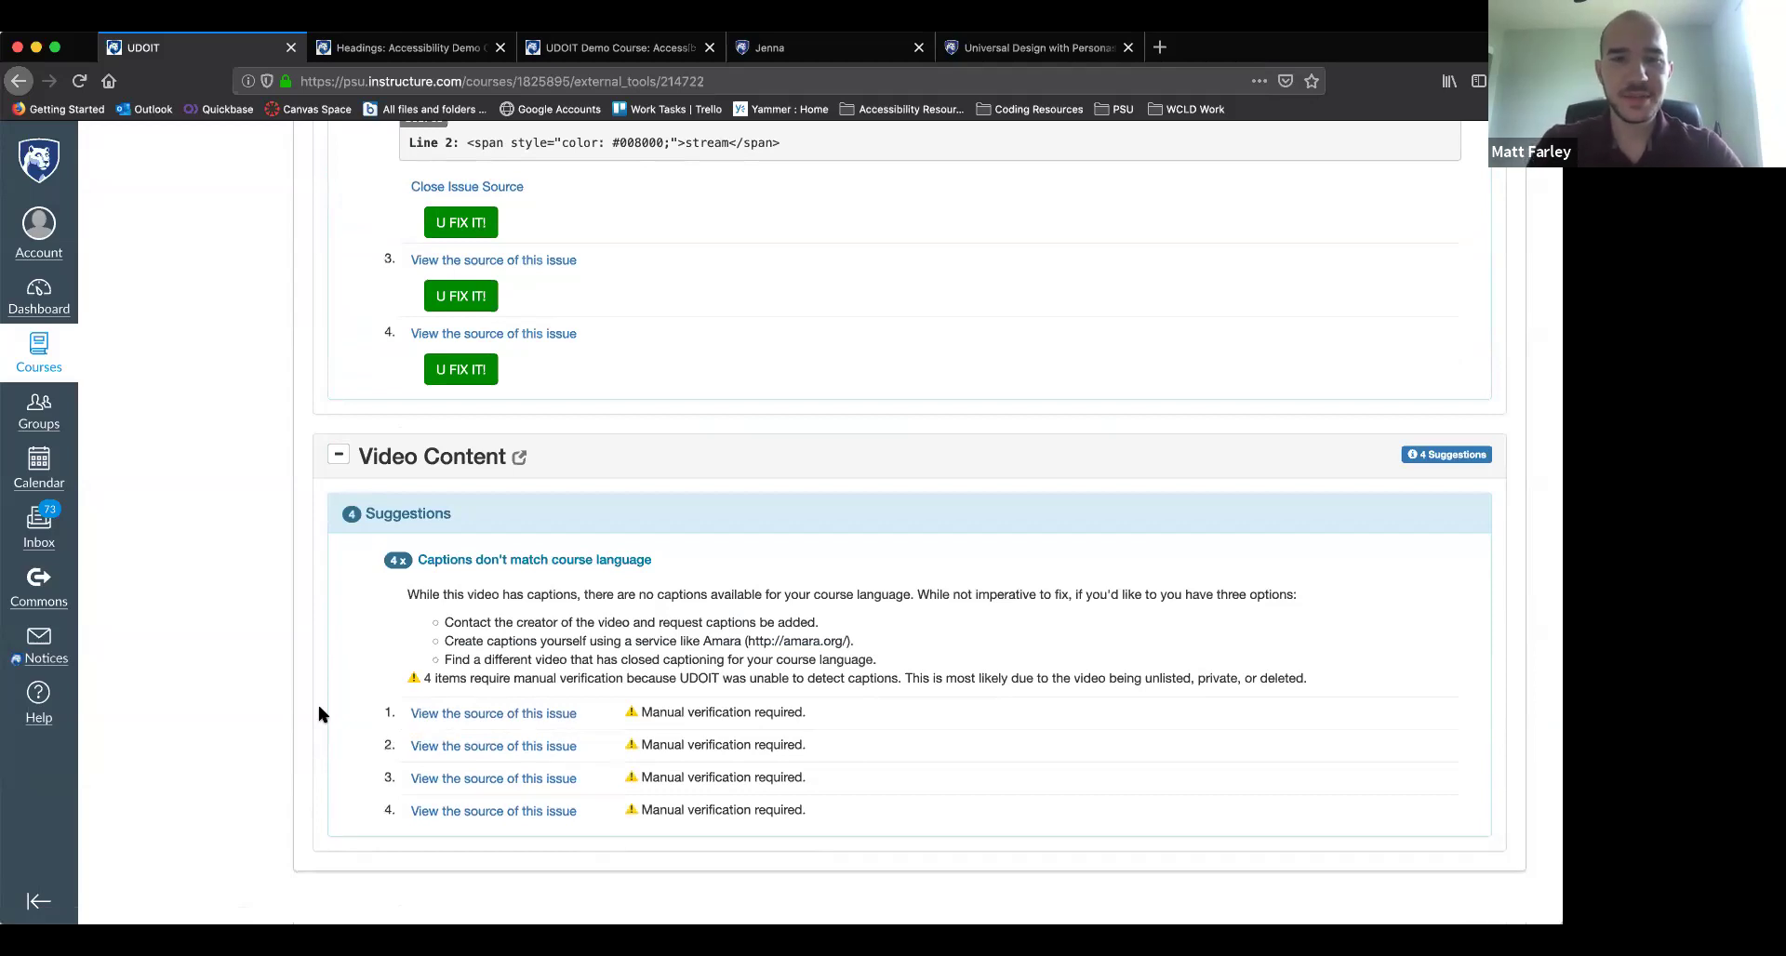
pyautogui.click(409, 454)
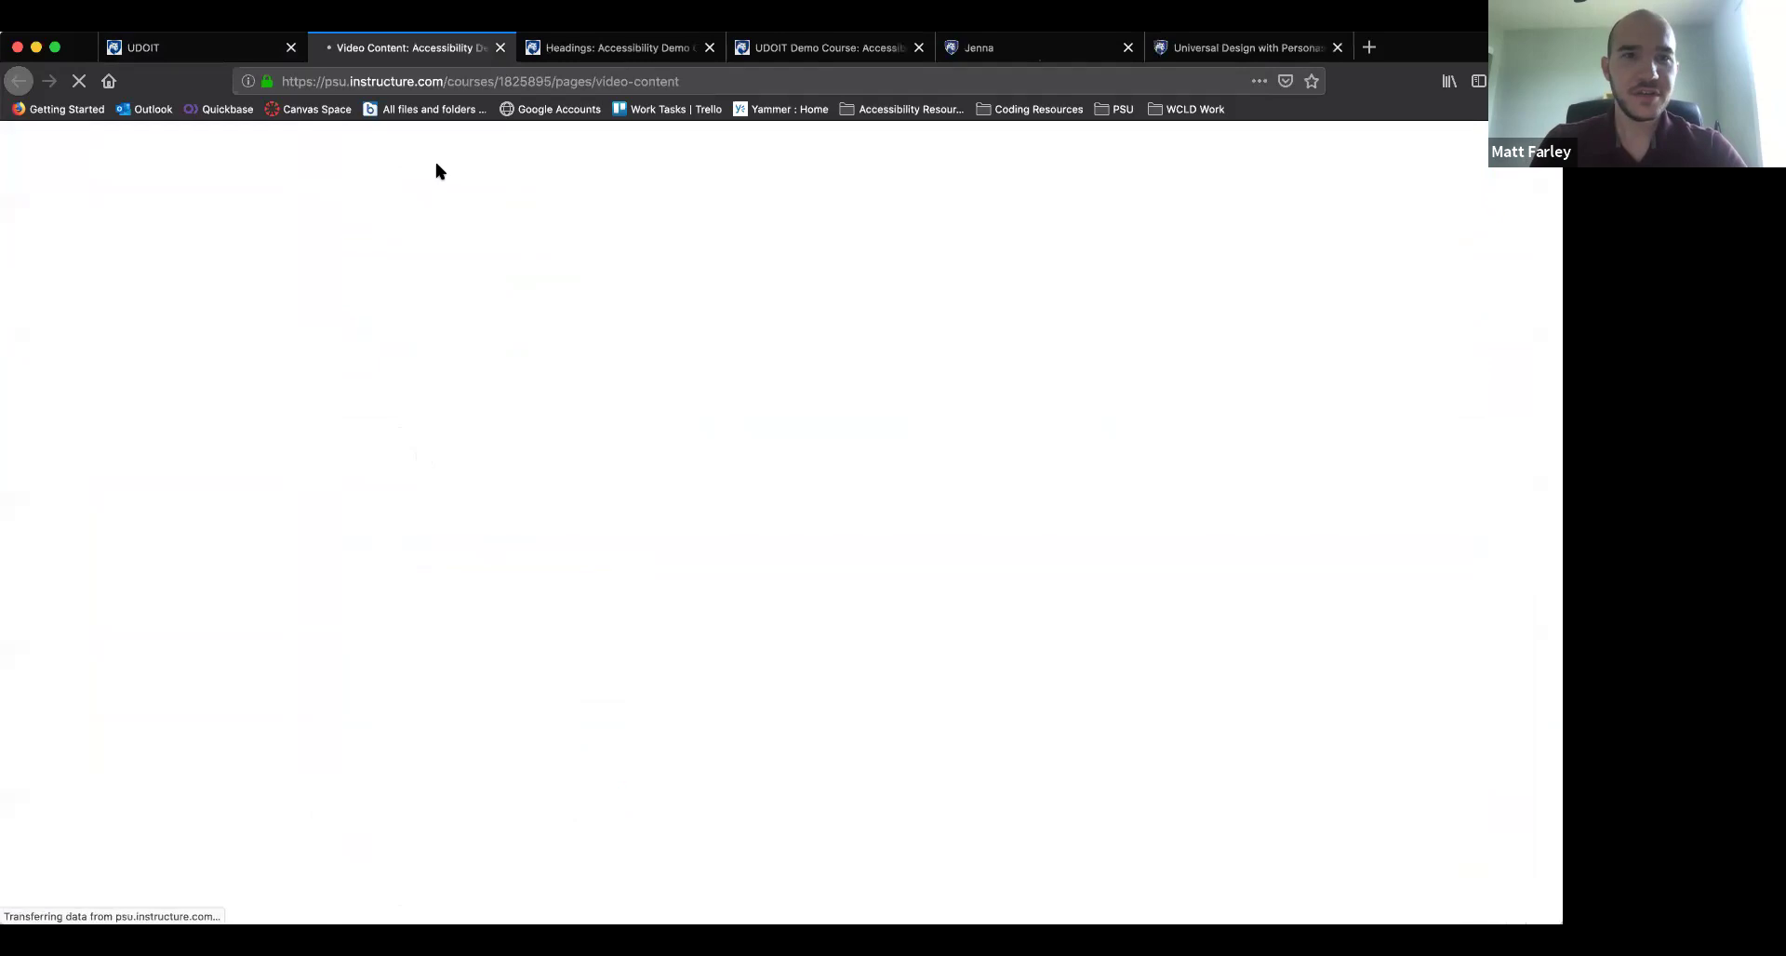
pyautogui.scroll(-1, 267, 175)
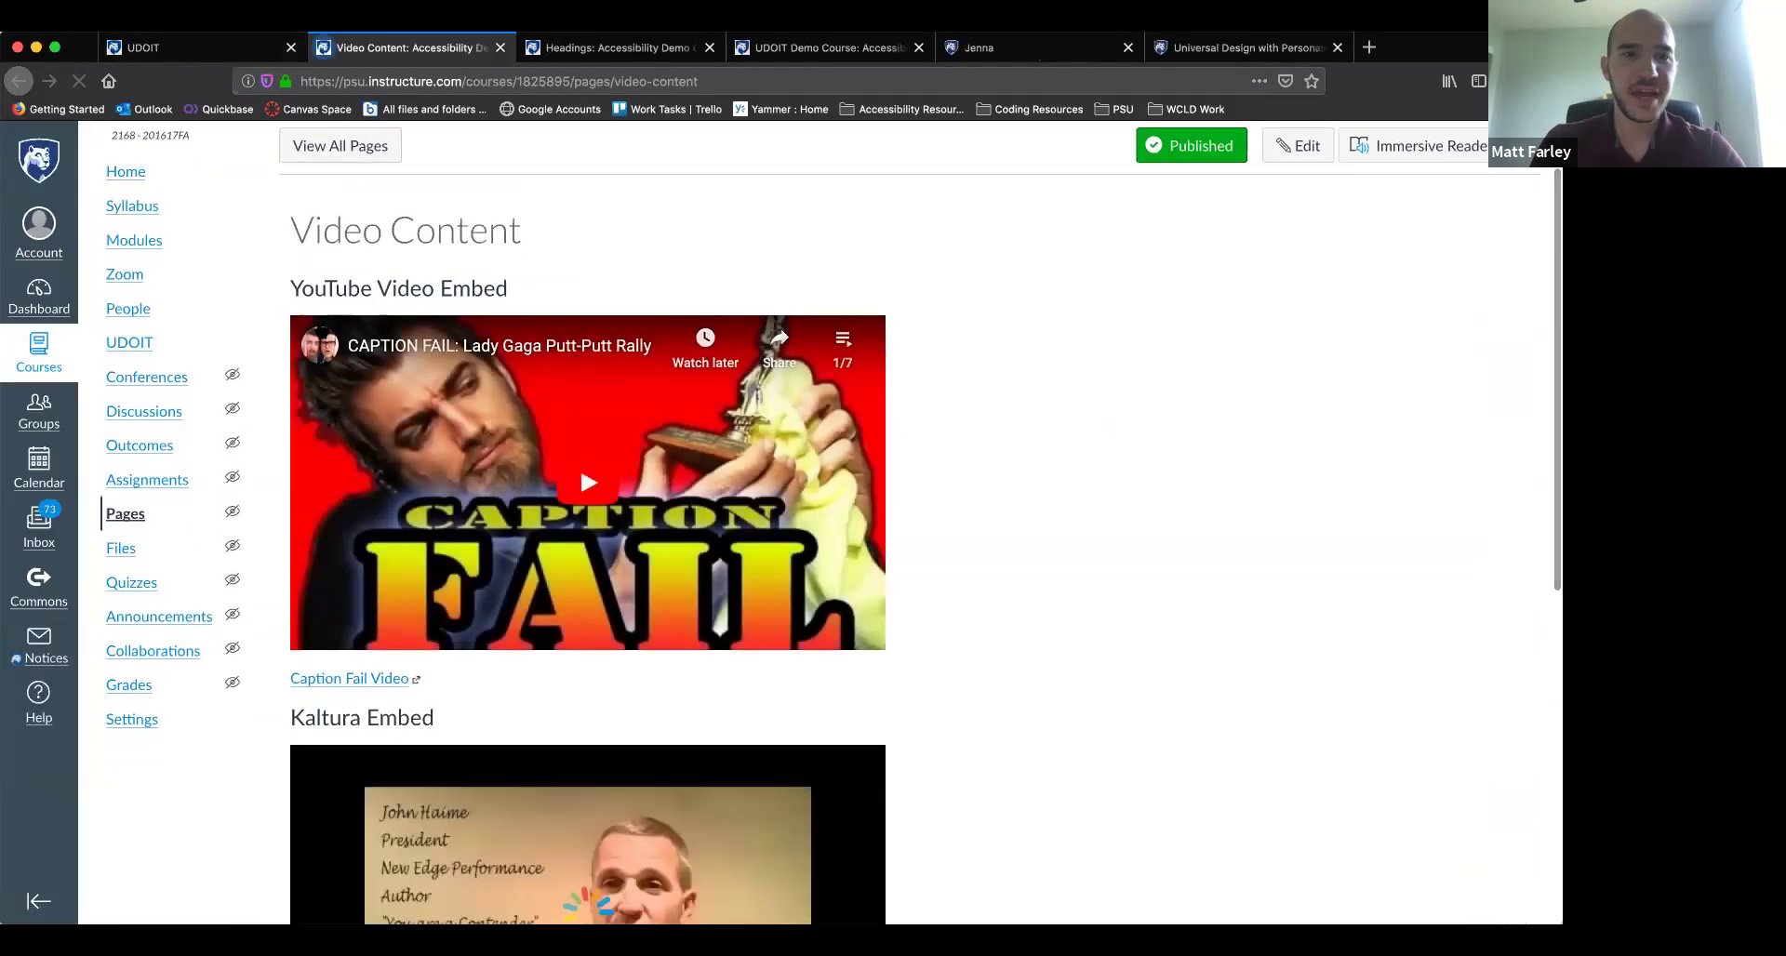
pyautogui.click(186, 48)
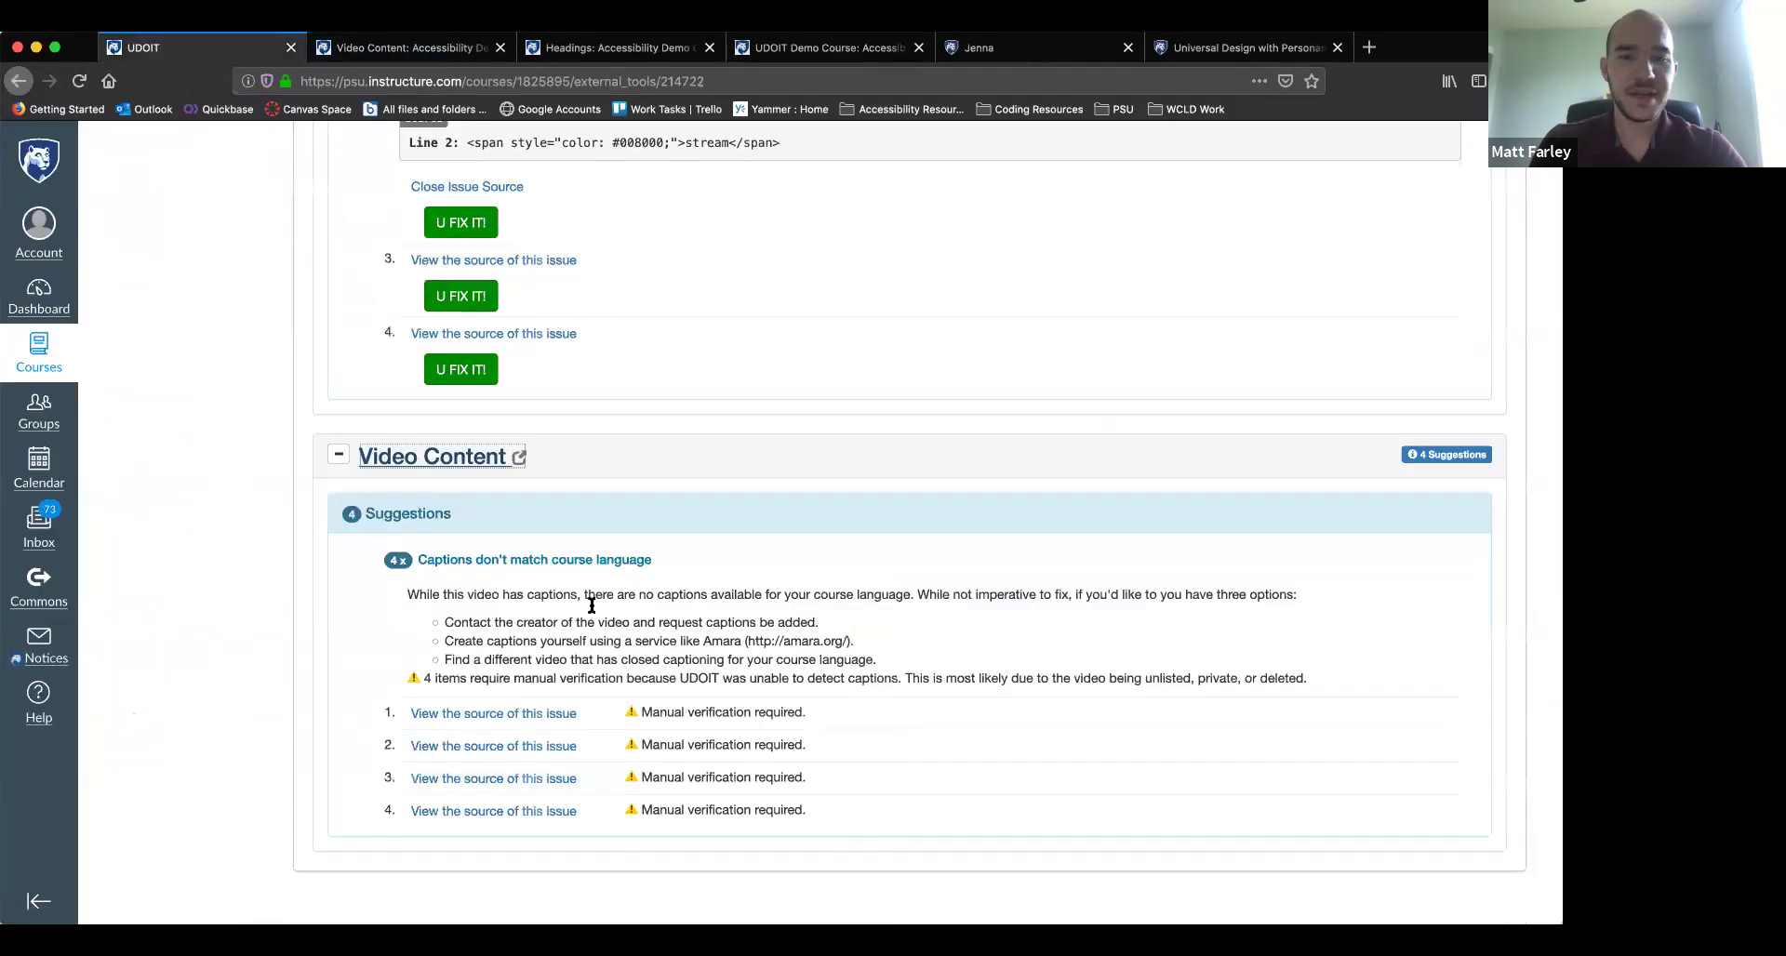
pyautogui.click(542, 709)
pyautogui.scroll(-3, 535, 698)
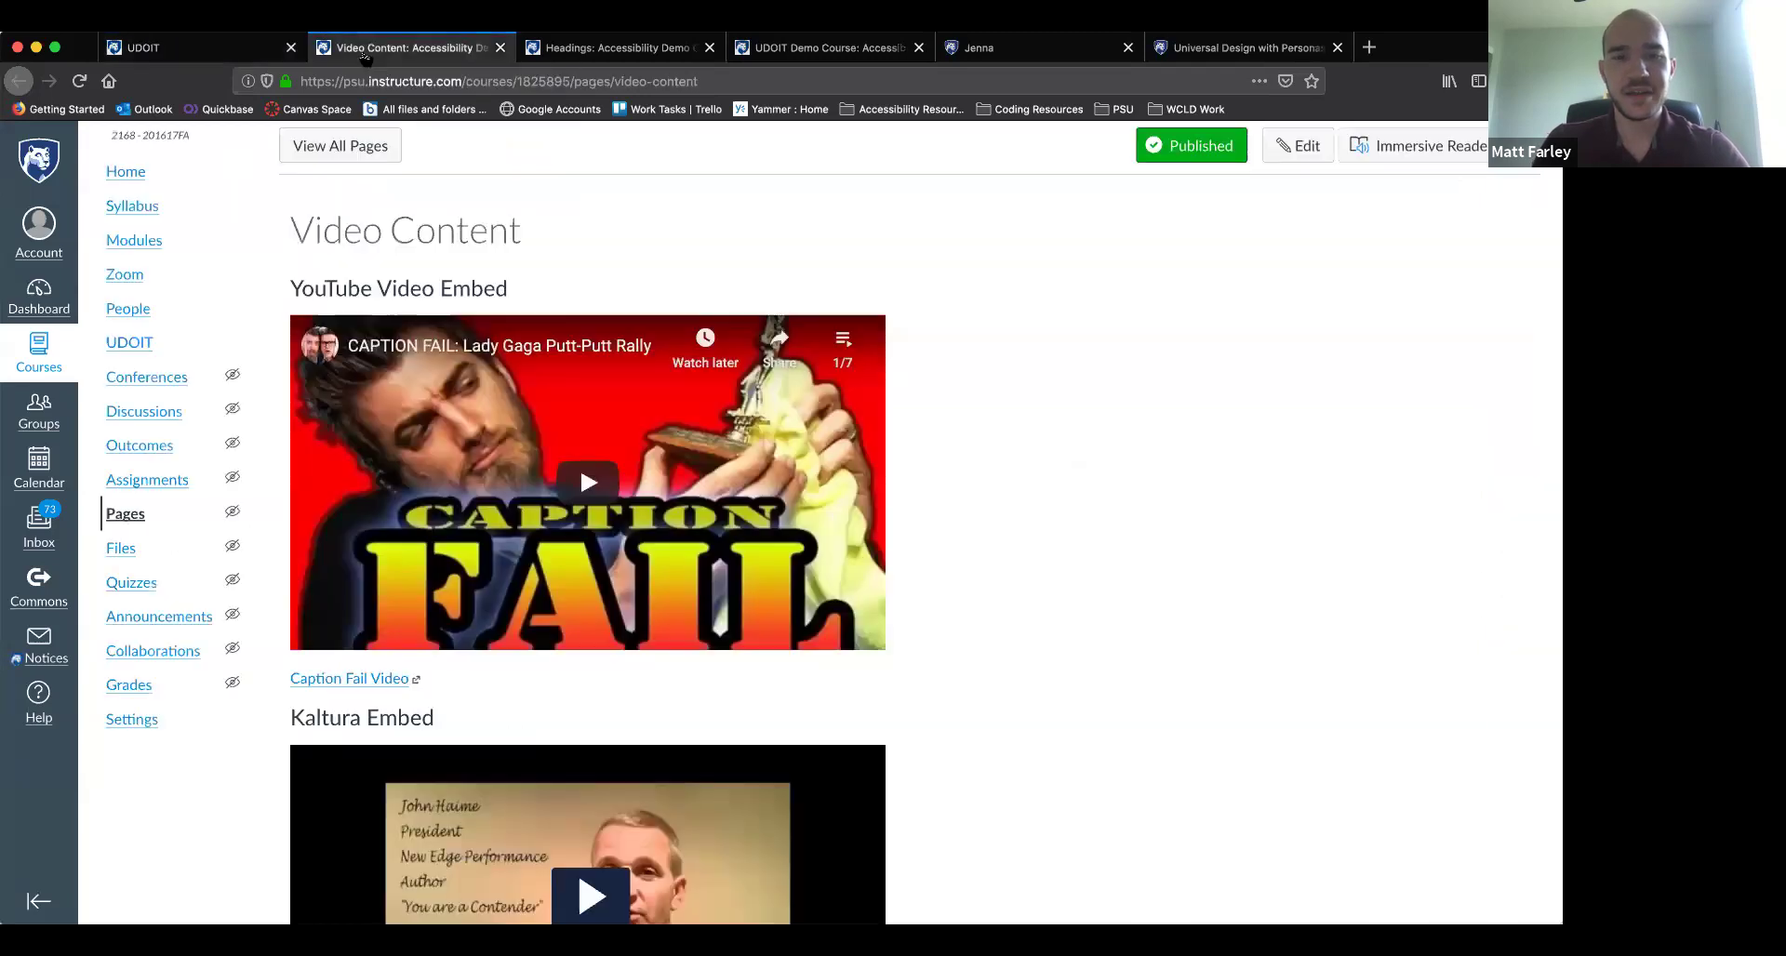
# Play and pause the embedded YouTube video, dismiss its suggestions, and return to UDOIT
pyautogui.click(554, 517)
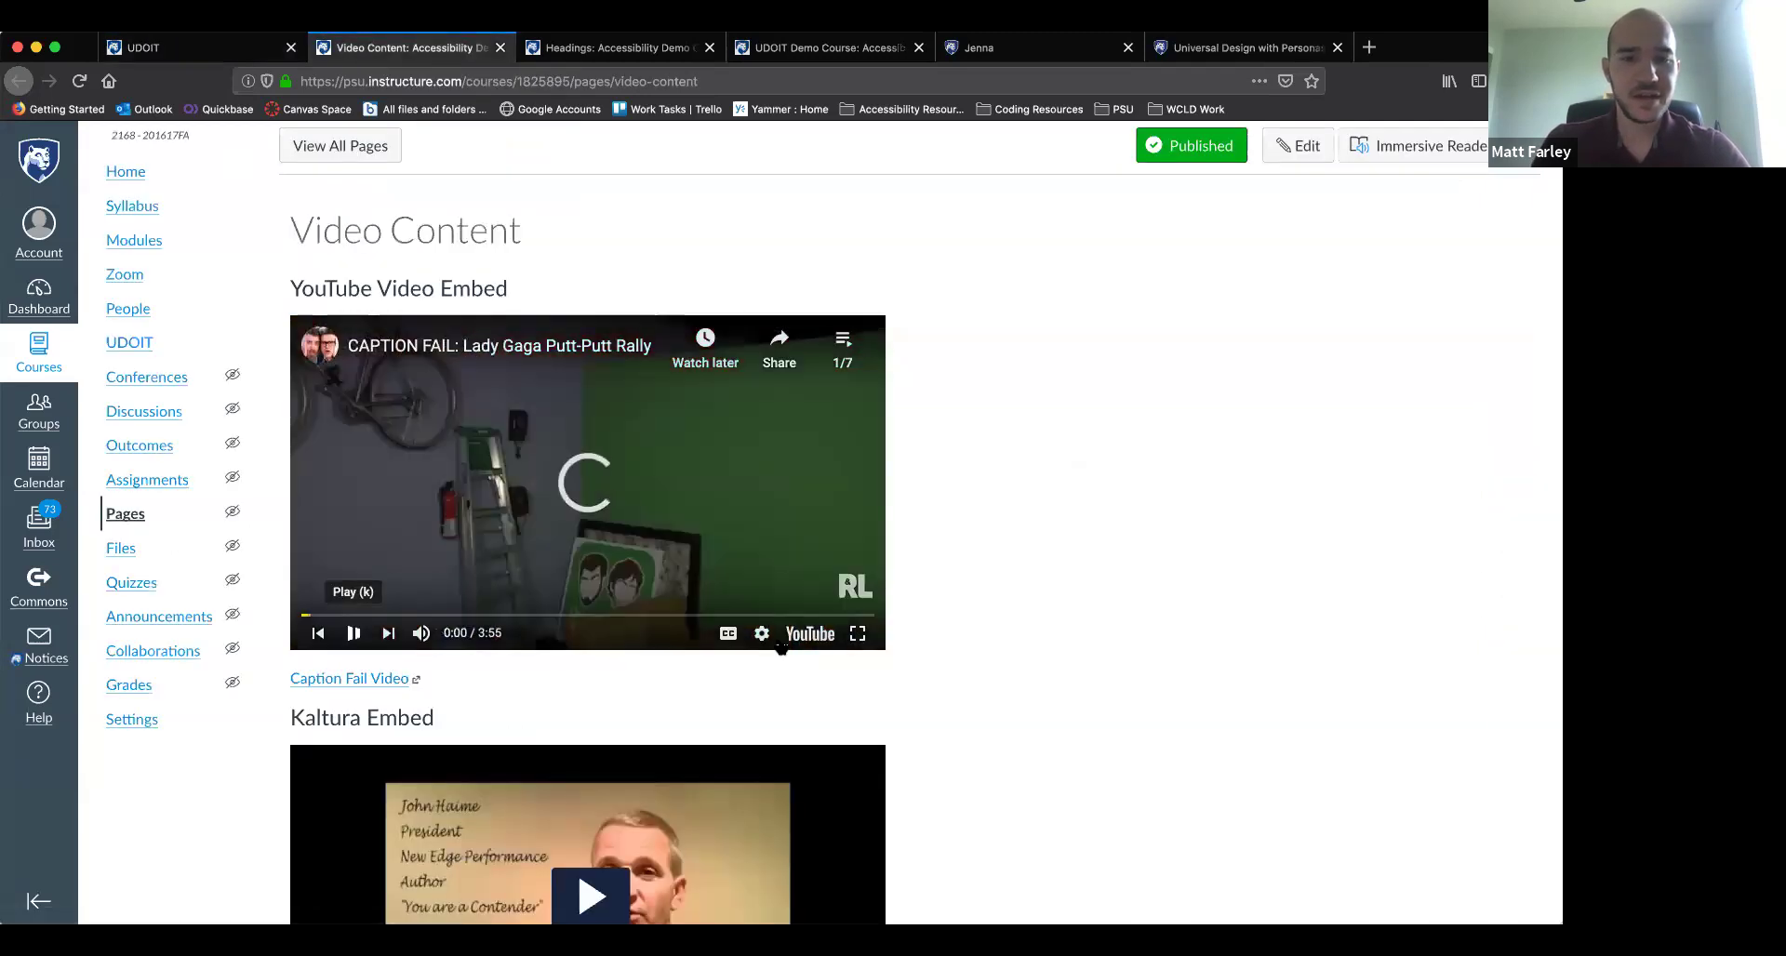
pyautogui.click(781, 649)
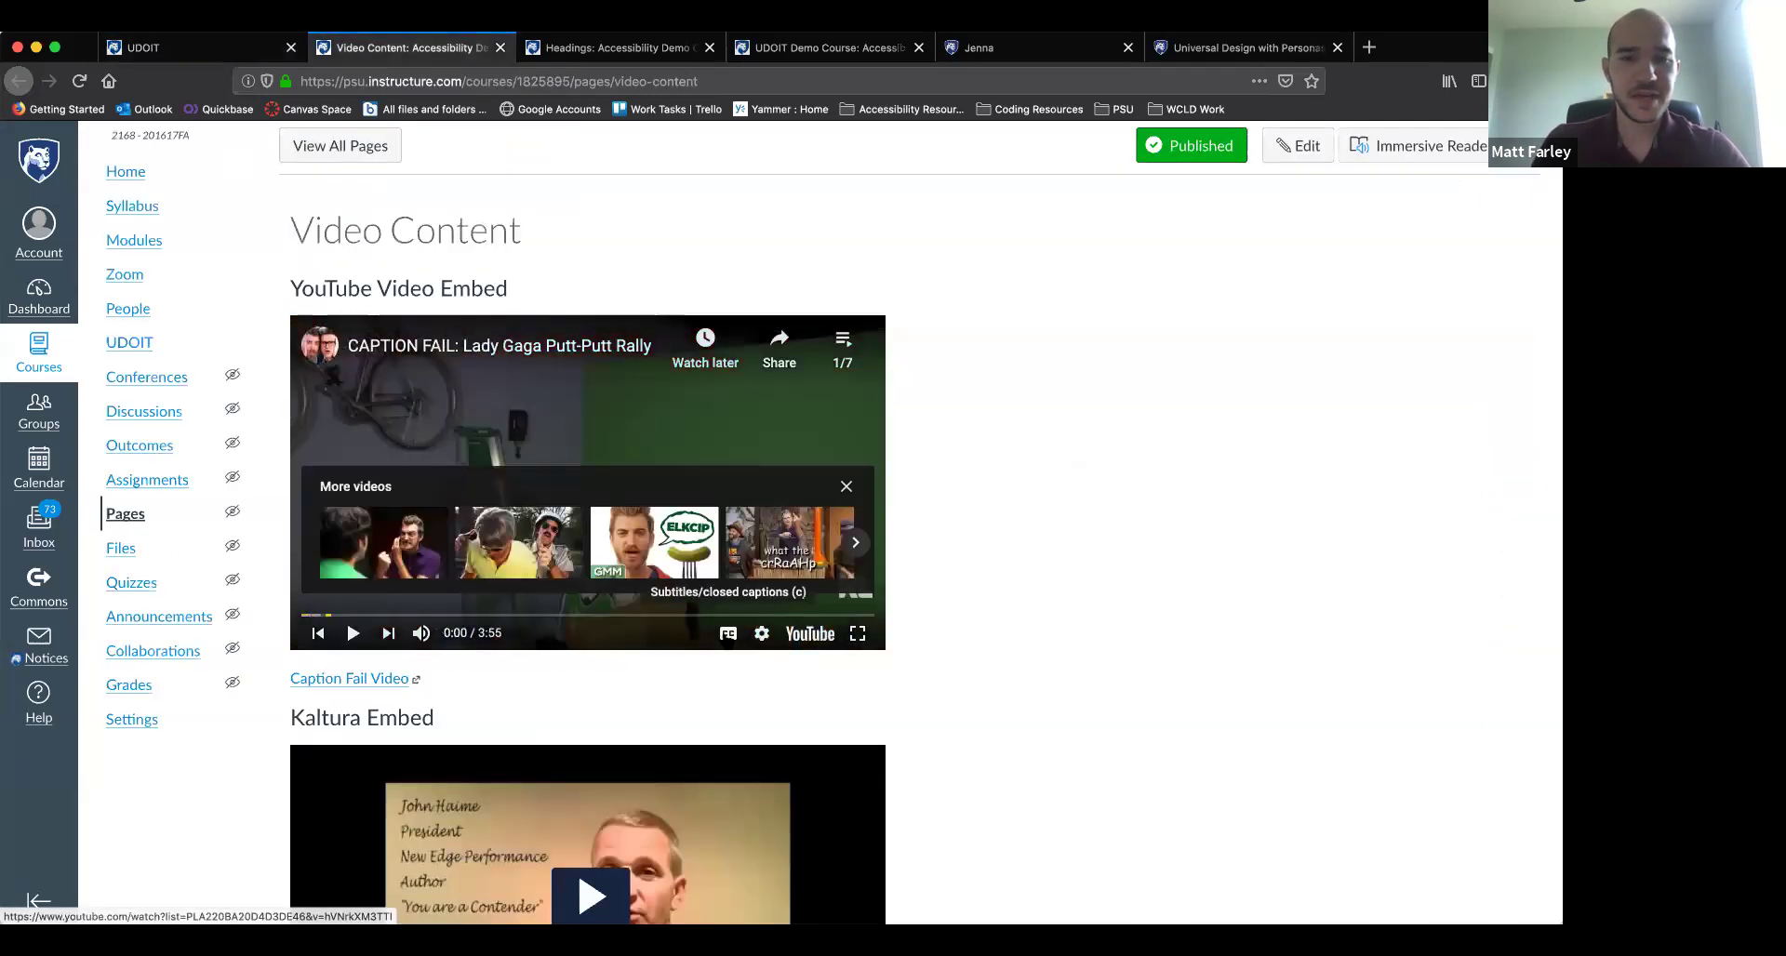
pyautogui.click(846, 487)
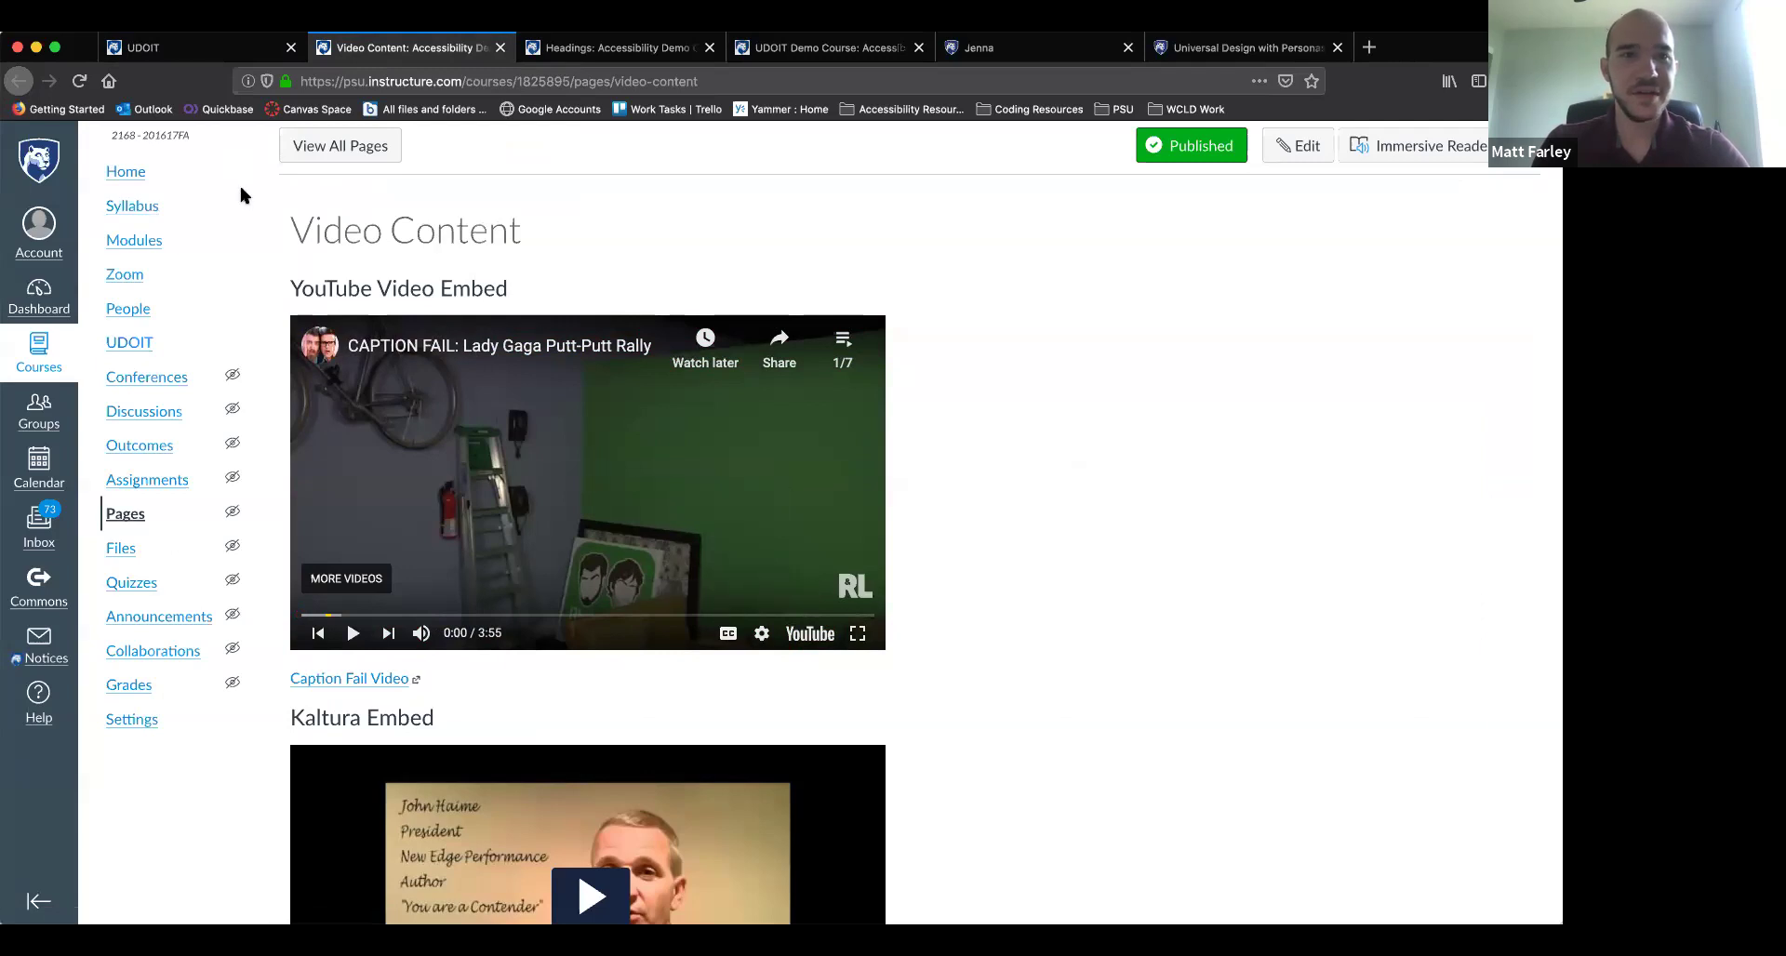
pyautogui.click(182, 47)
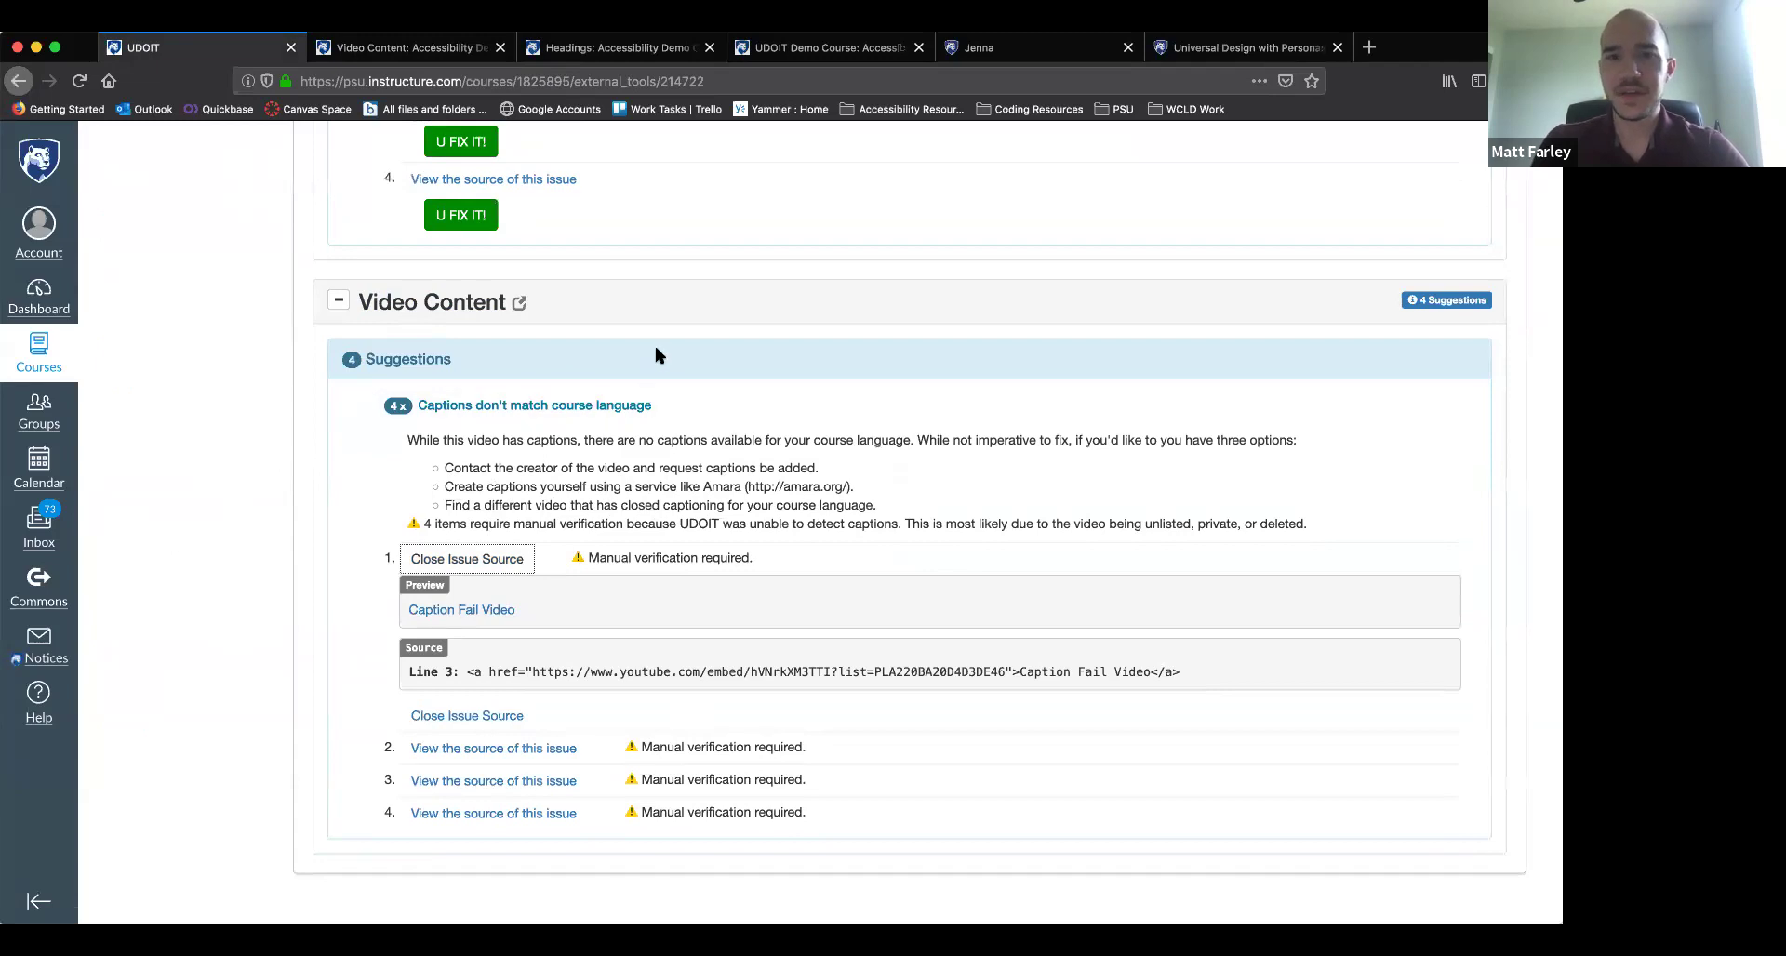
# Scroll back up to the top of the UDOIT report
pyautogui.scroll(10, 847, 303)
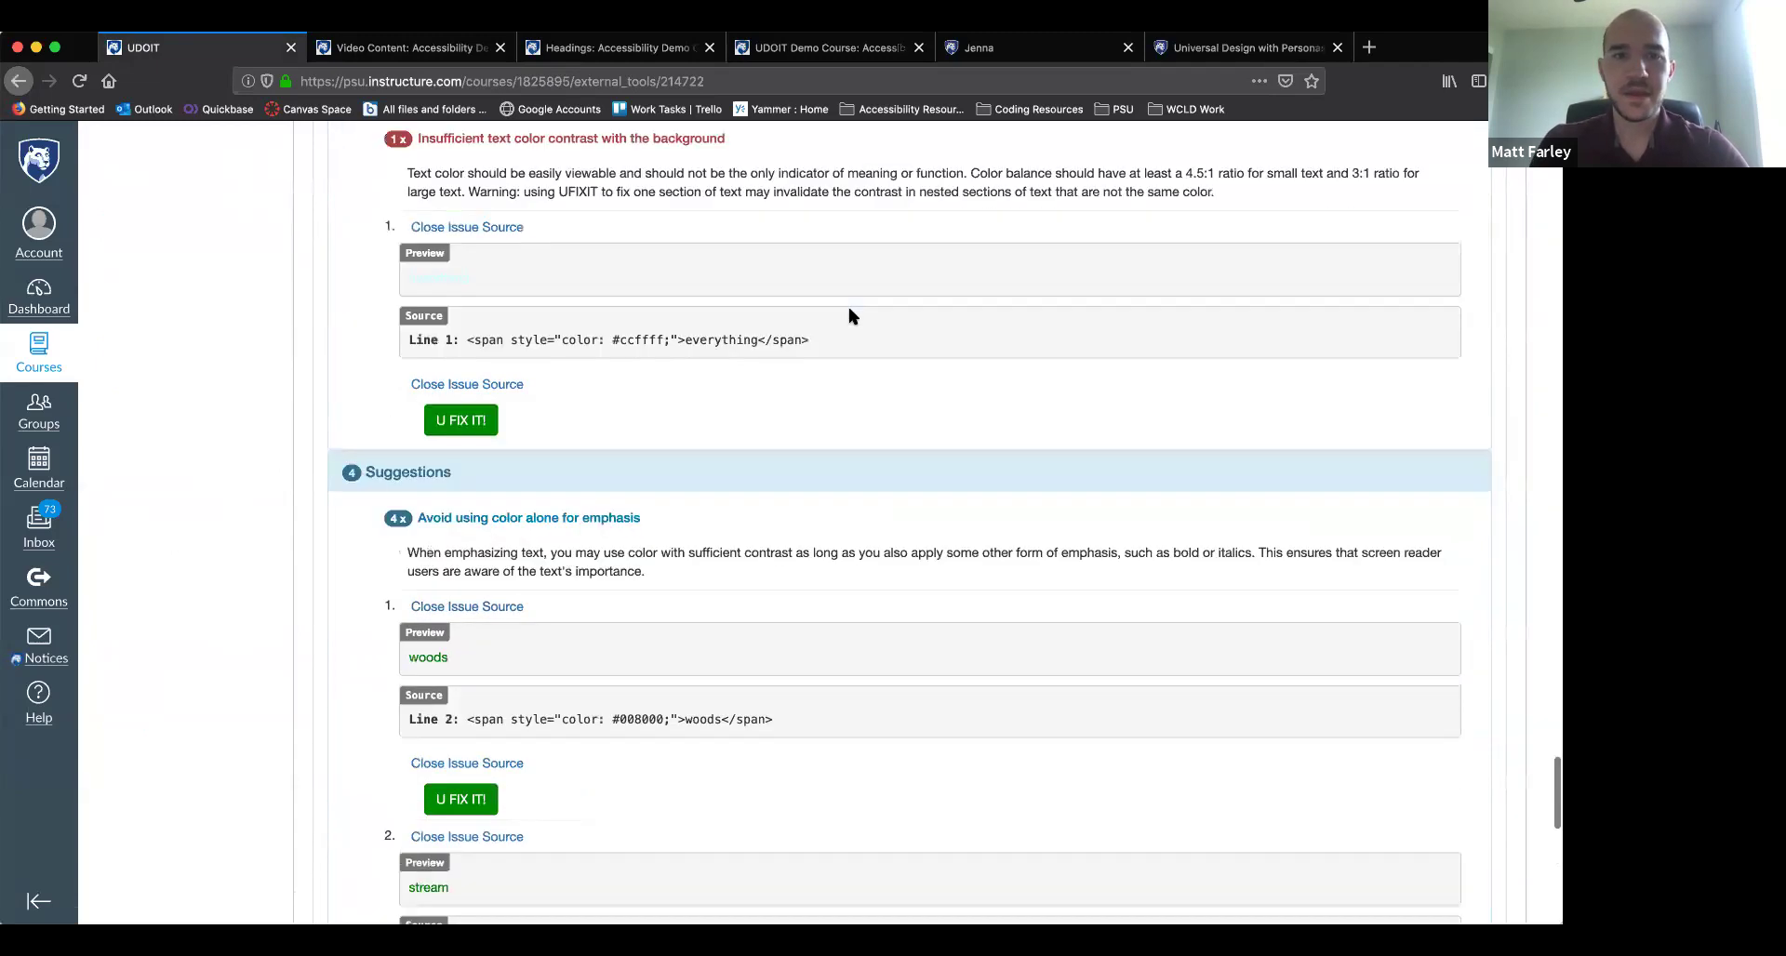
pyautogui.scroll(15, 849, 315)
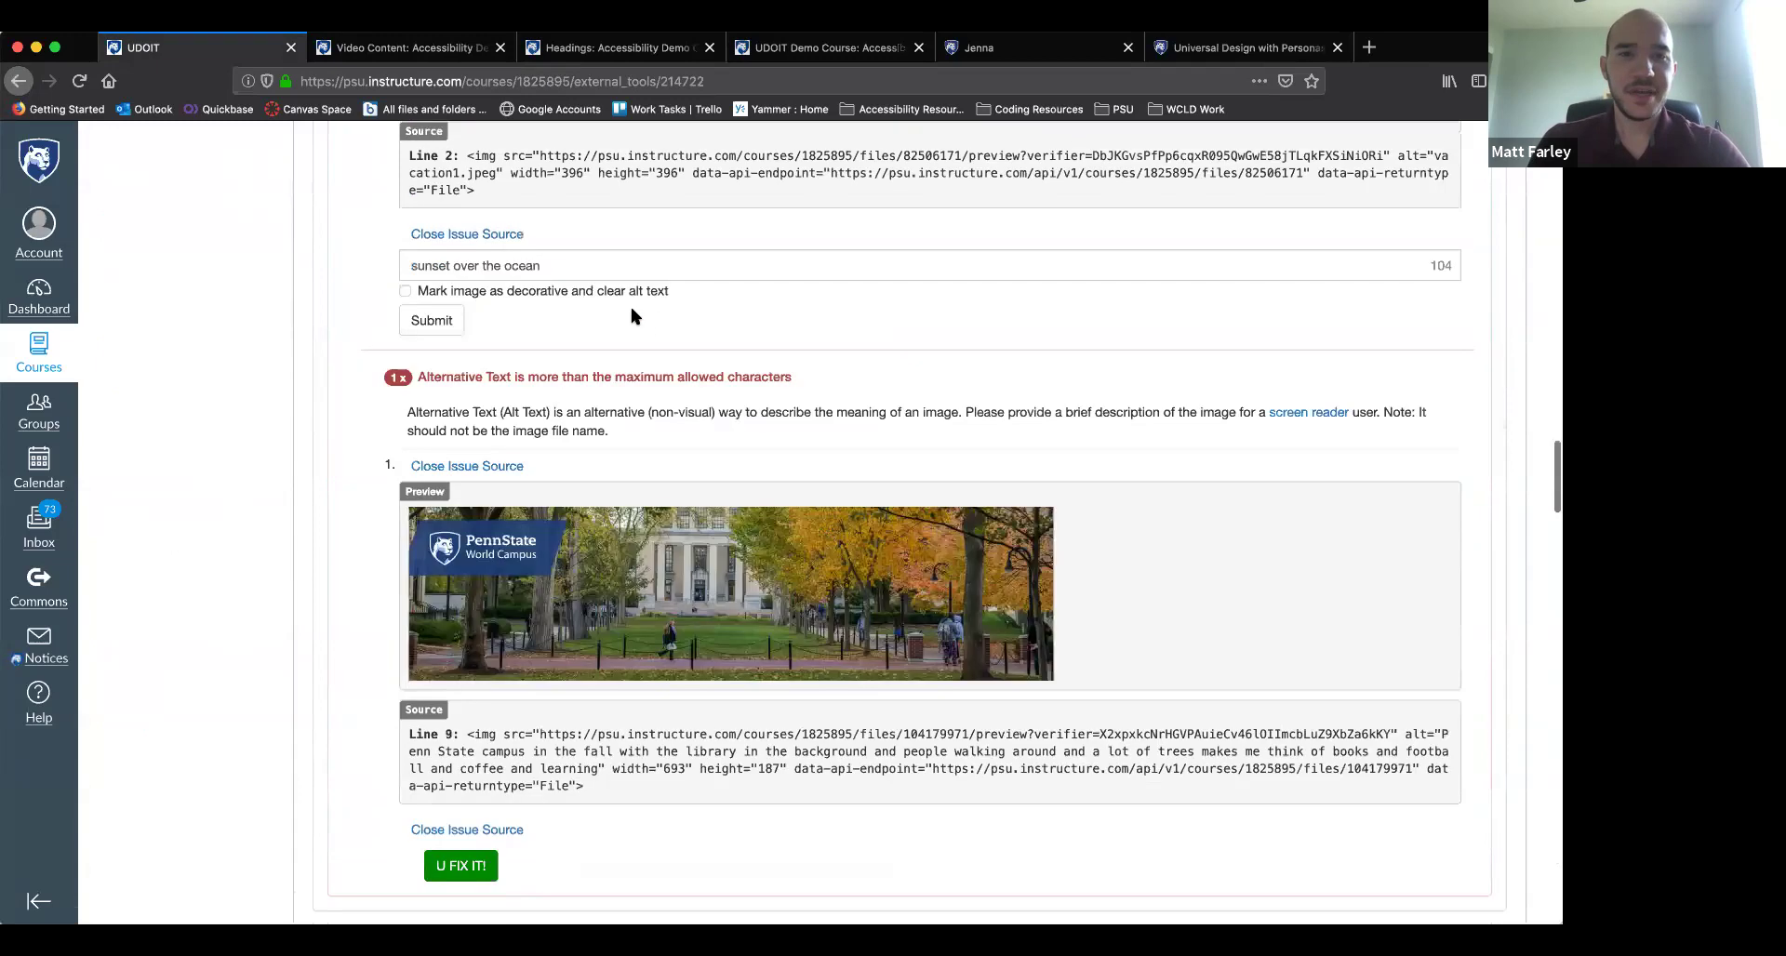
pyautogui.scroll(15, 628, 314)
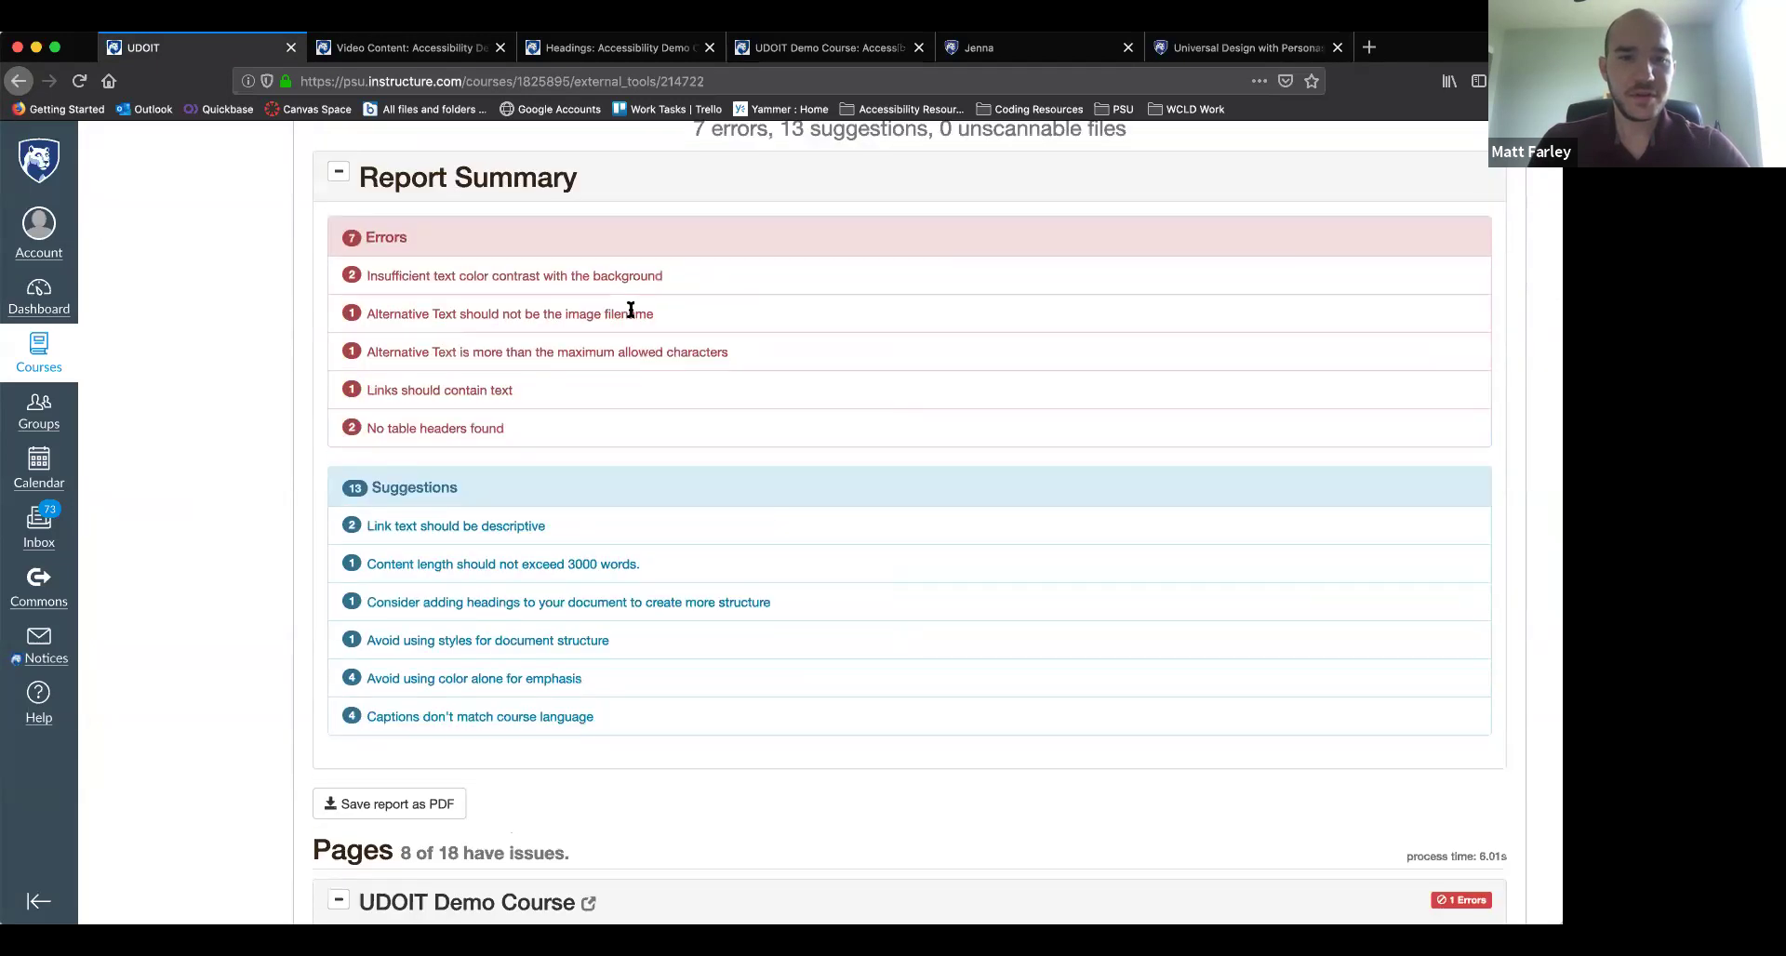
pyautogui.scroll(5, 631, 310)
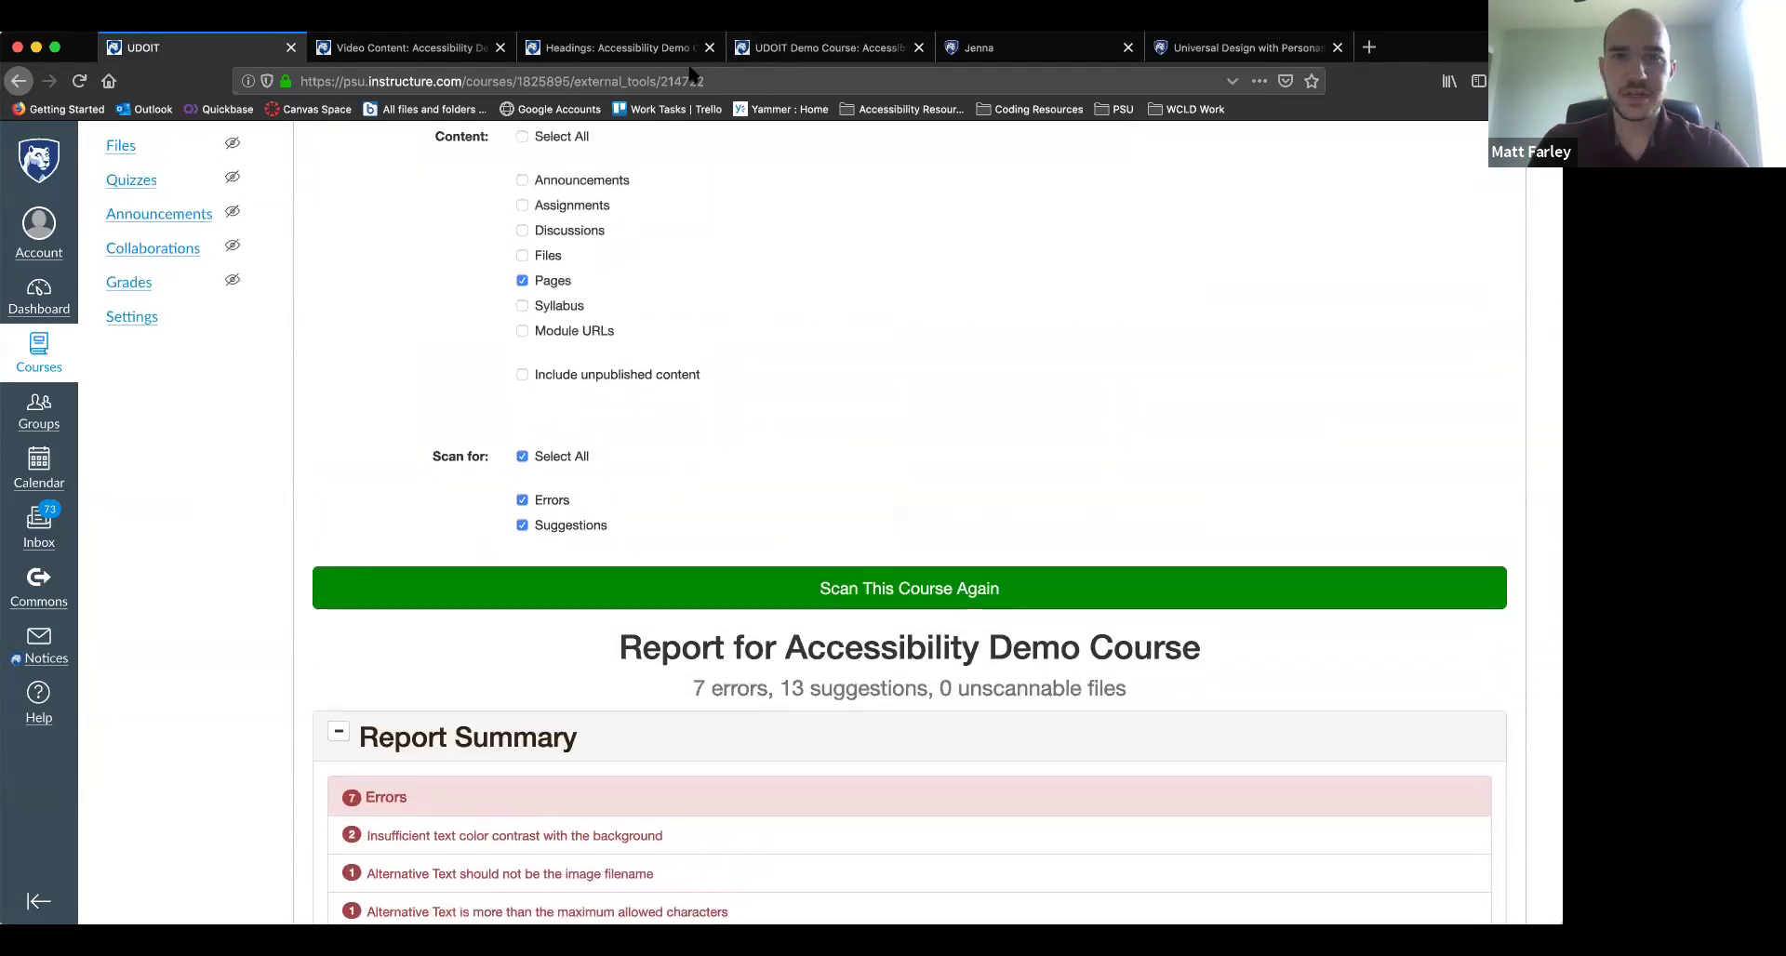
pyautogui.scroll(5, 521, 358)
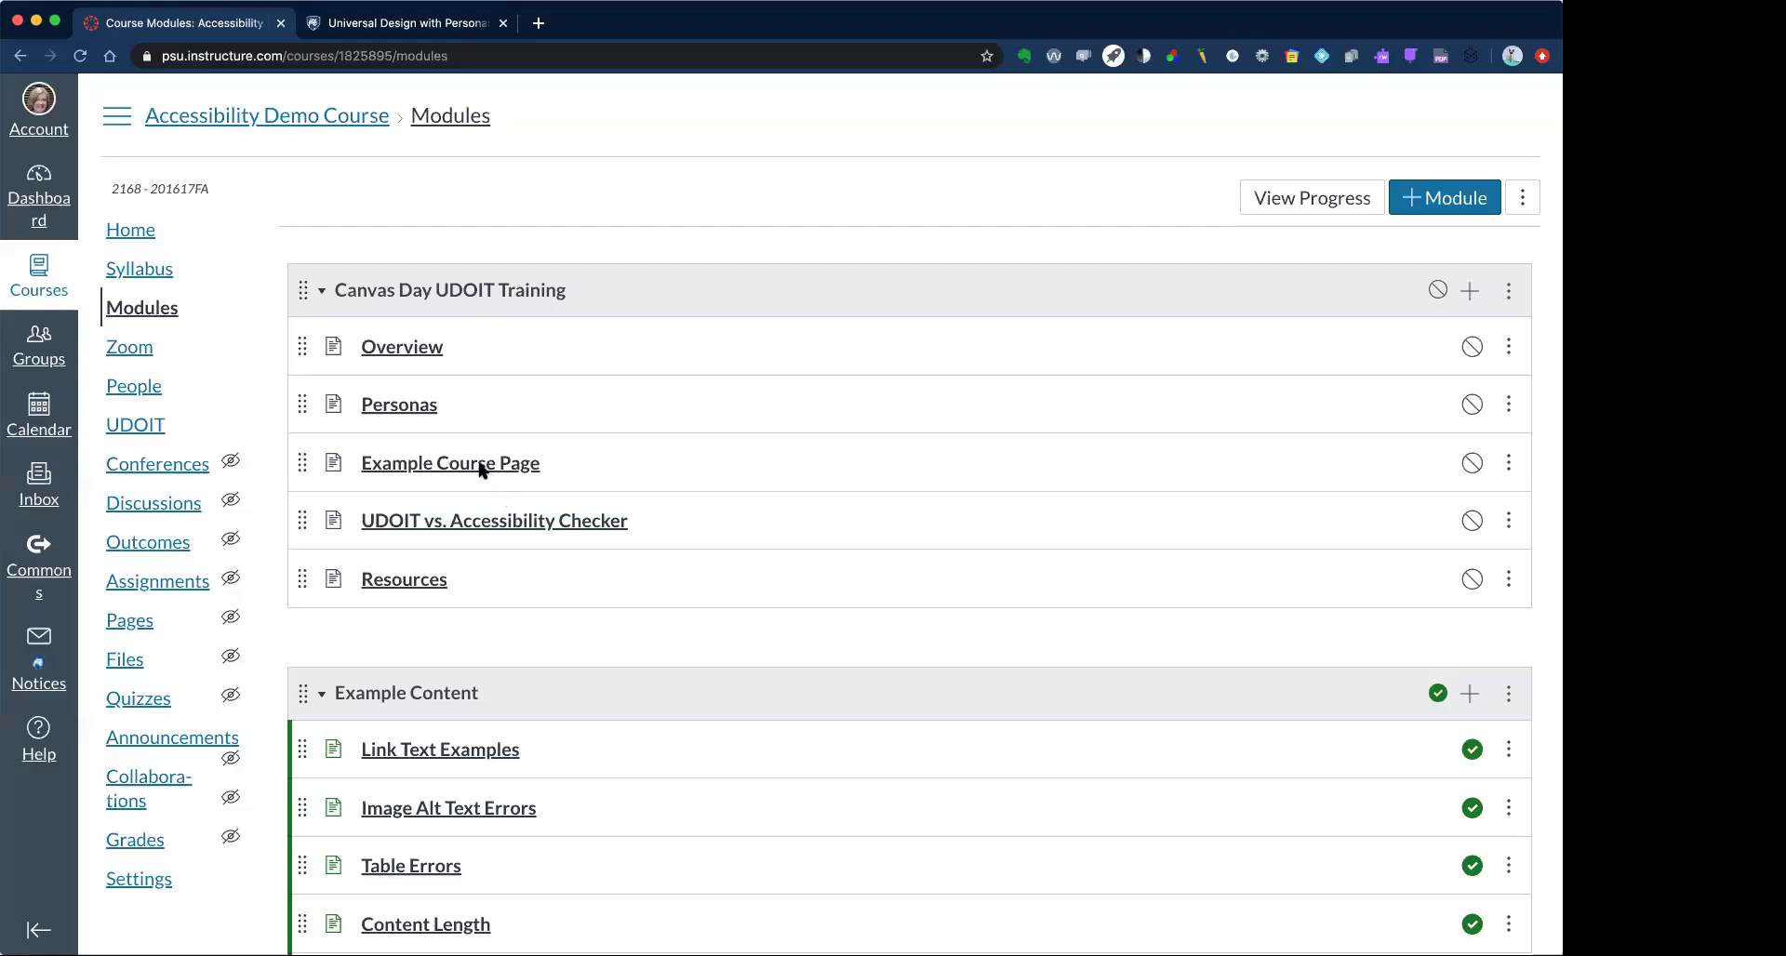
# Open Example Course Page from the course's Pages list
pyautogui.click(476, 465)
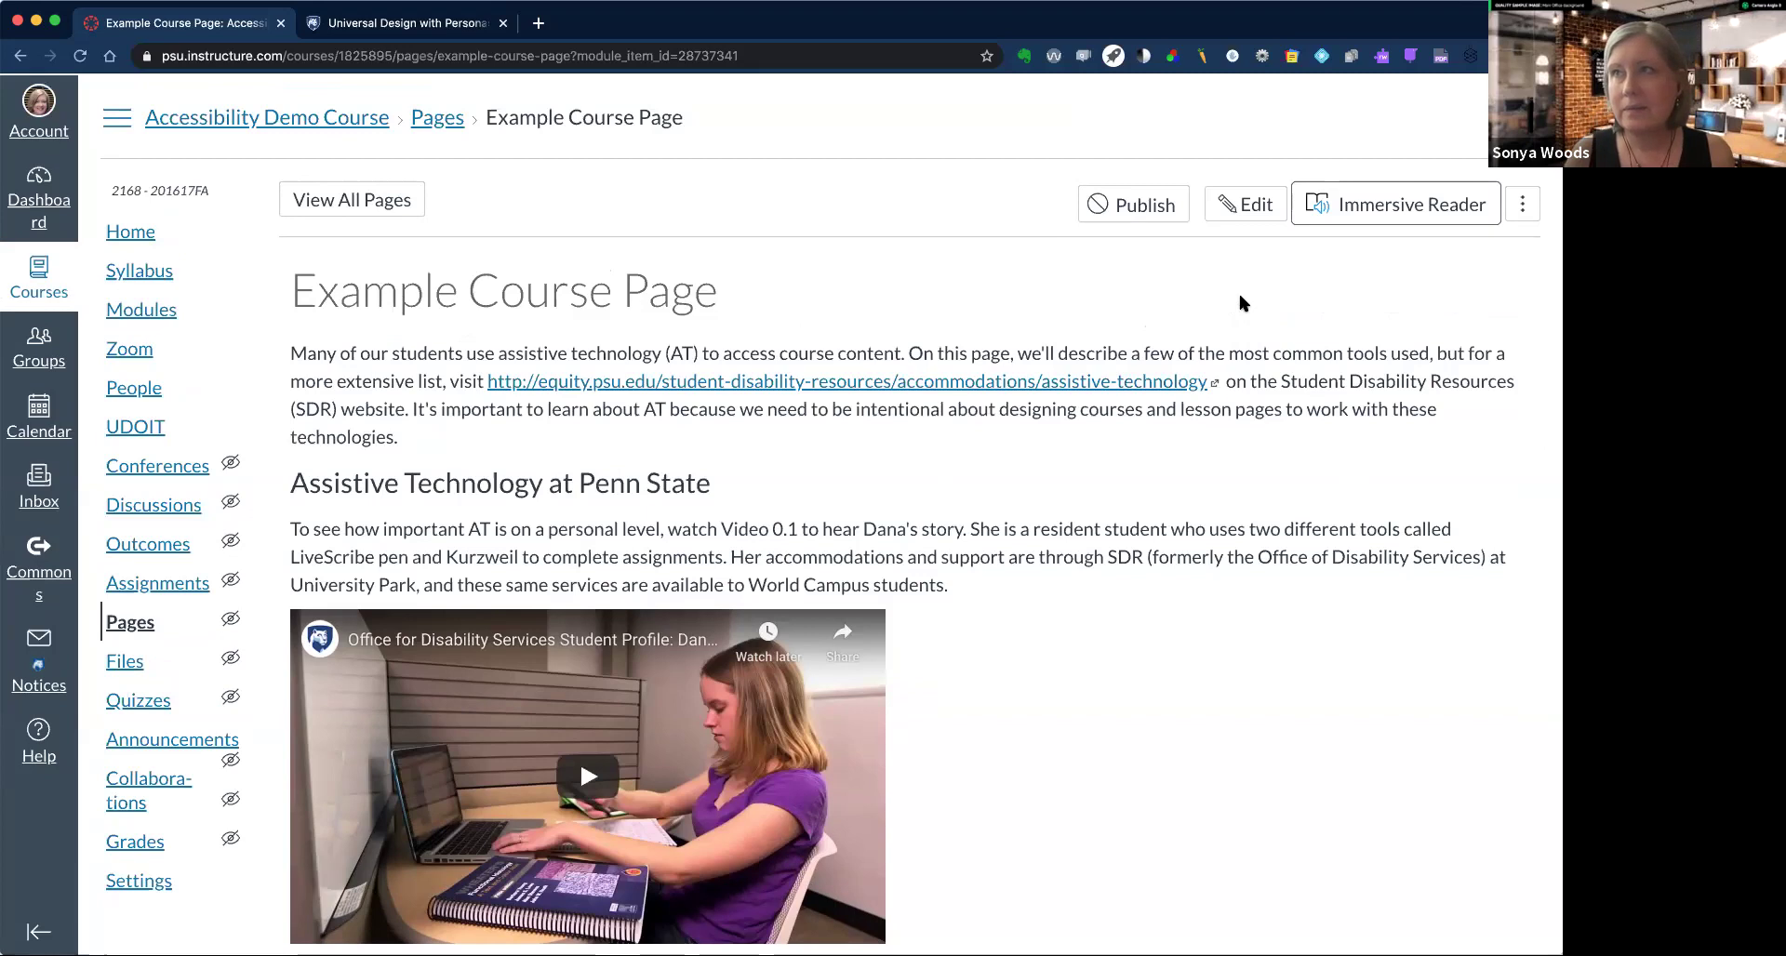
# Put Example Course Page into edit mode and start its accessibility check
pyautogui.click(1254, 204)
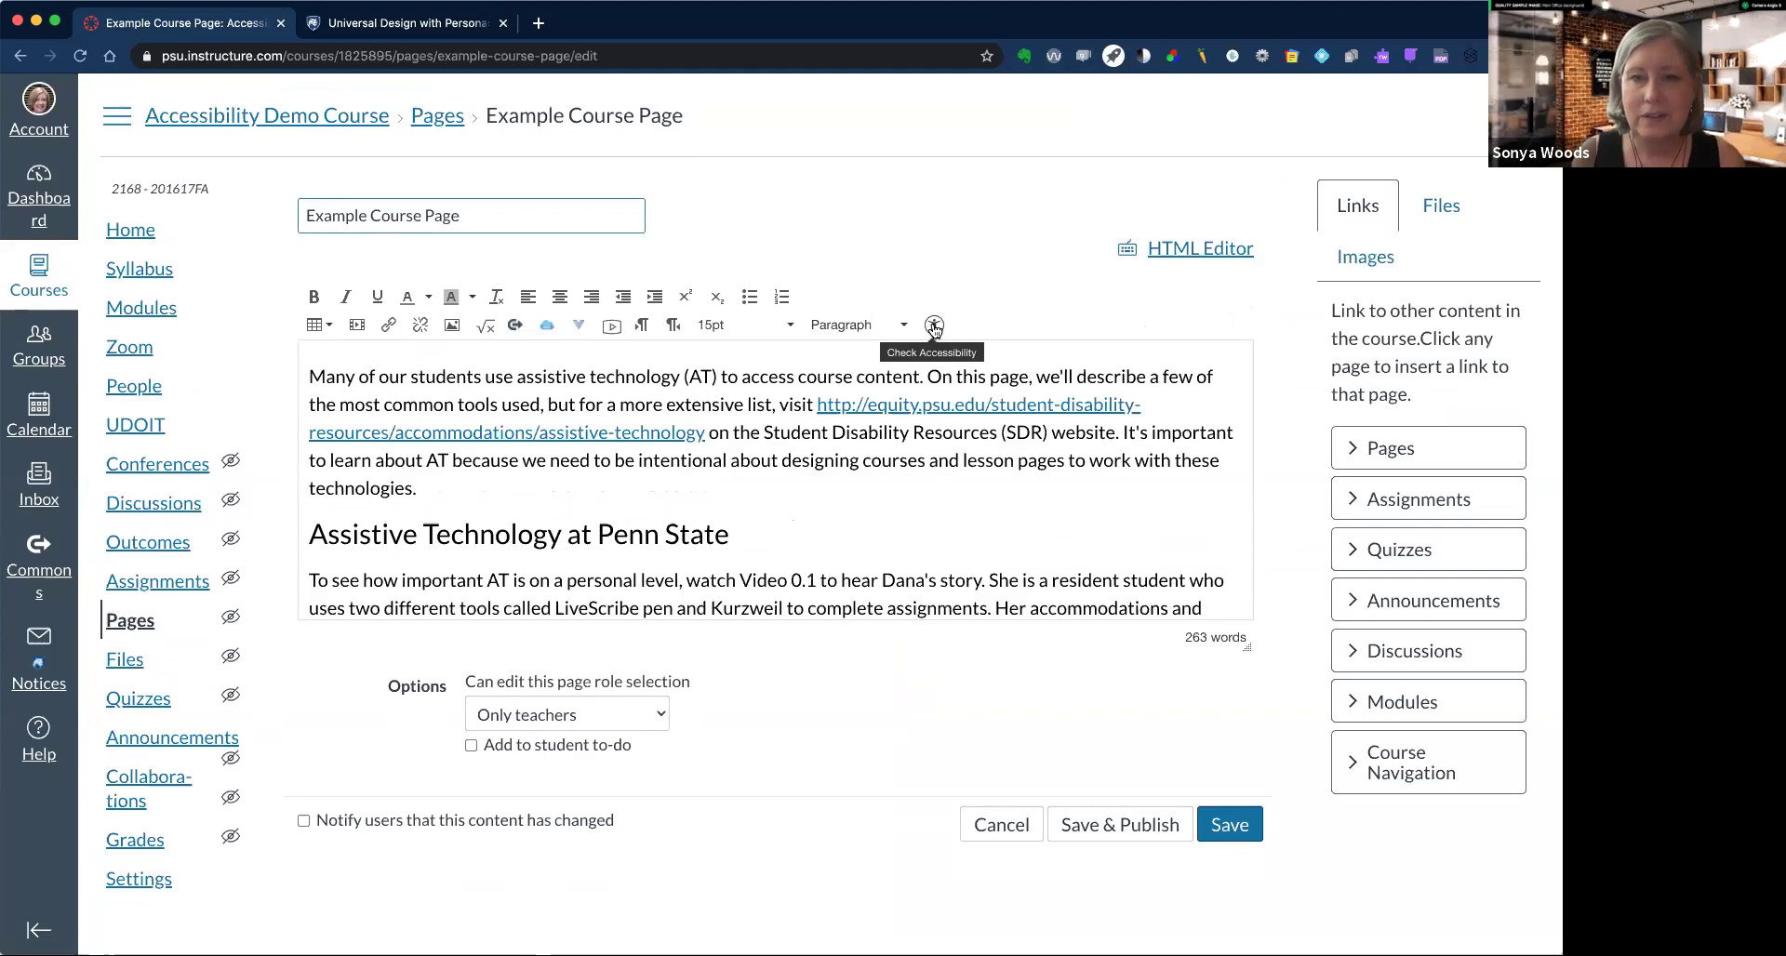
pyautogui.click(933, 325)
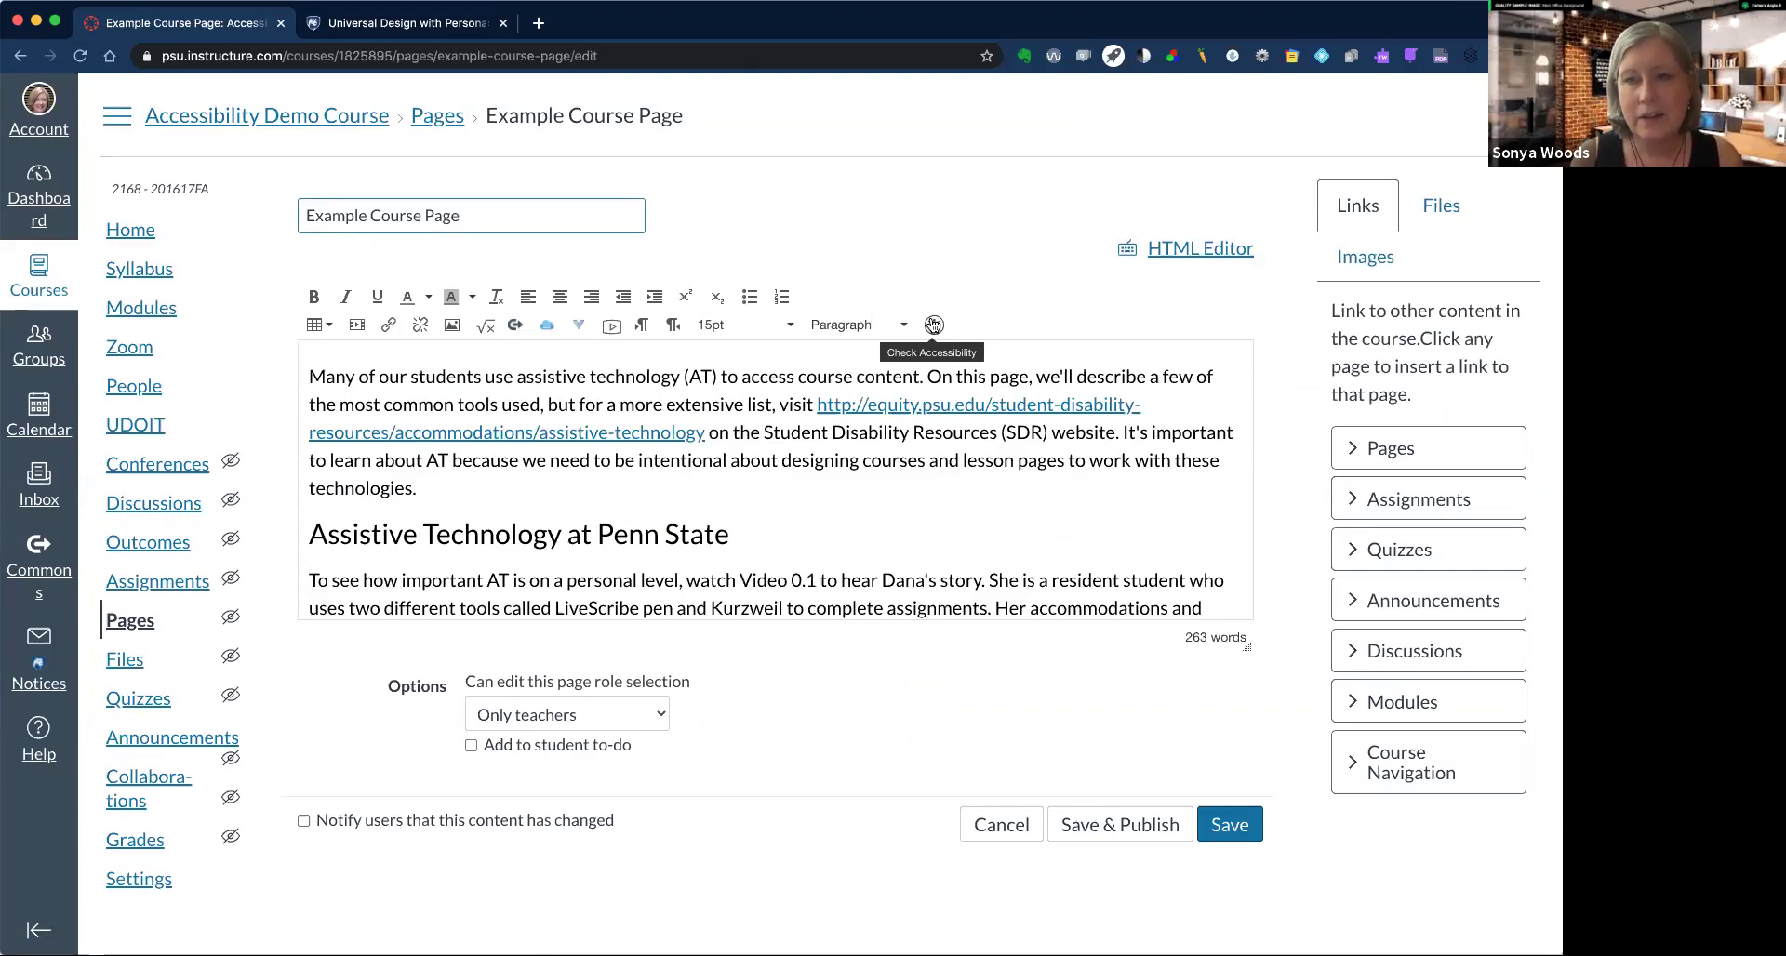
# On image issue 1/5, try a saved alt-text suggestion and the Decorative checkbox, then advance
pyautogui.click(933, 325)
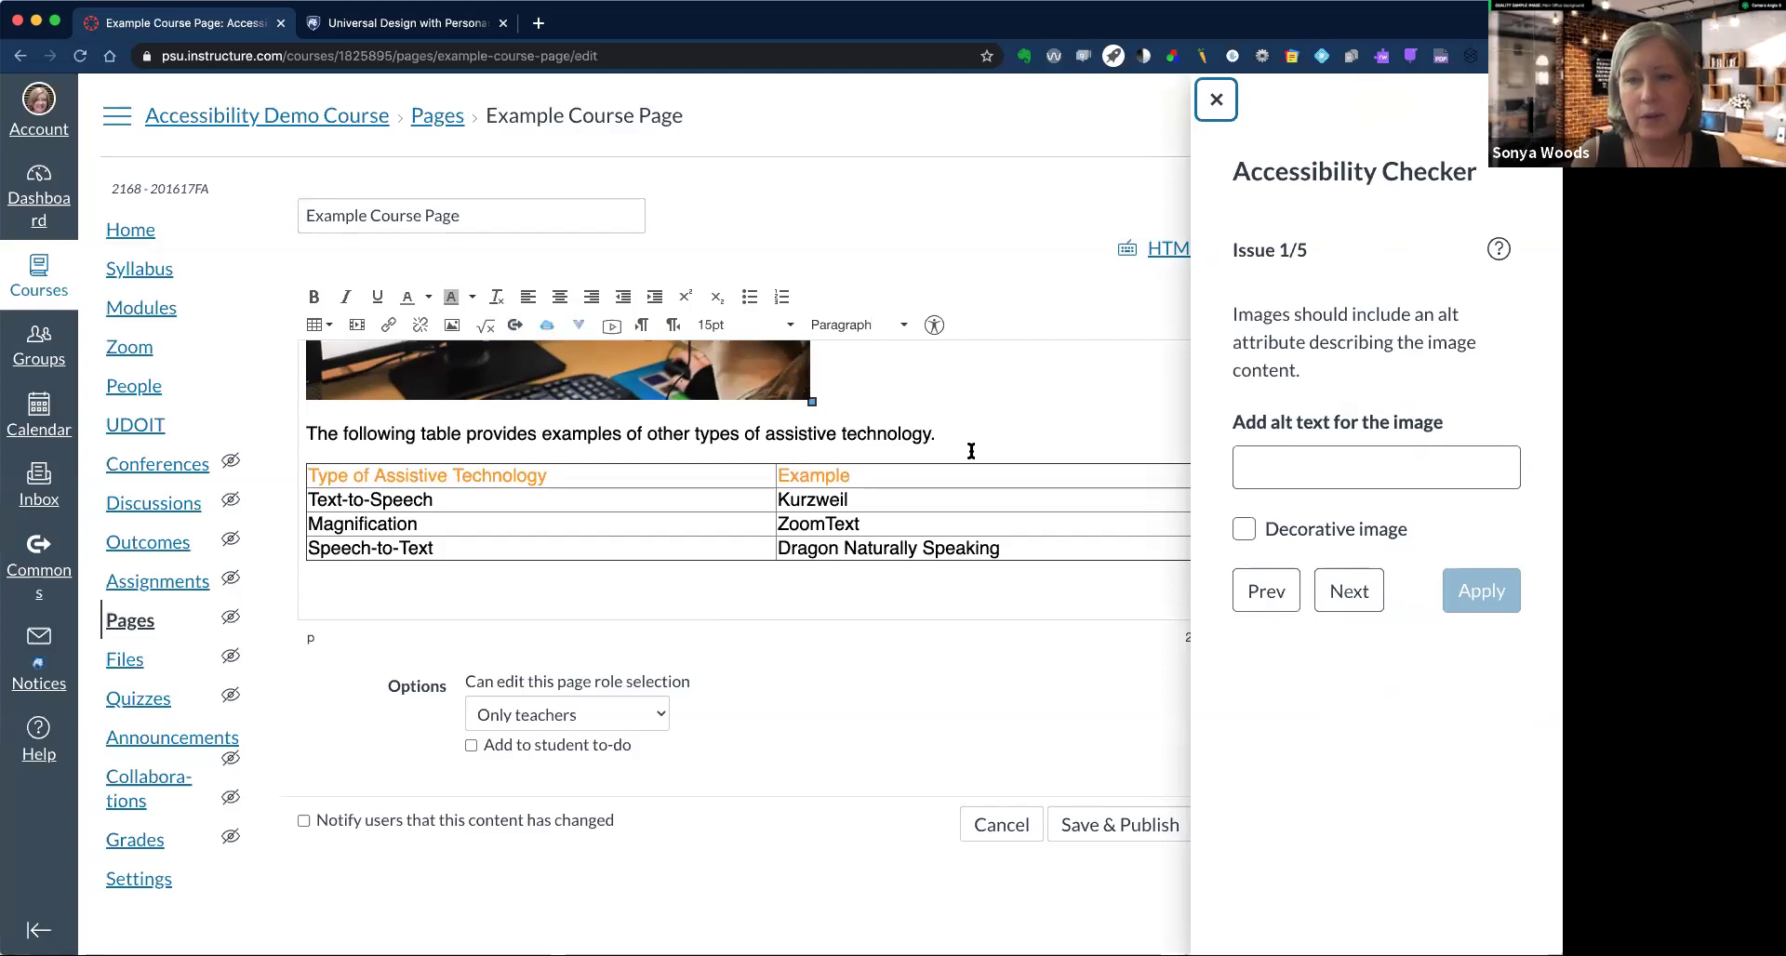
pyautogui.scroll(5, 1012, 444)
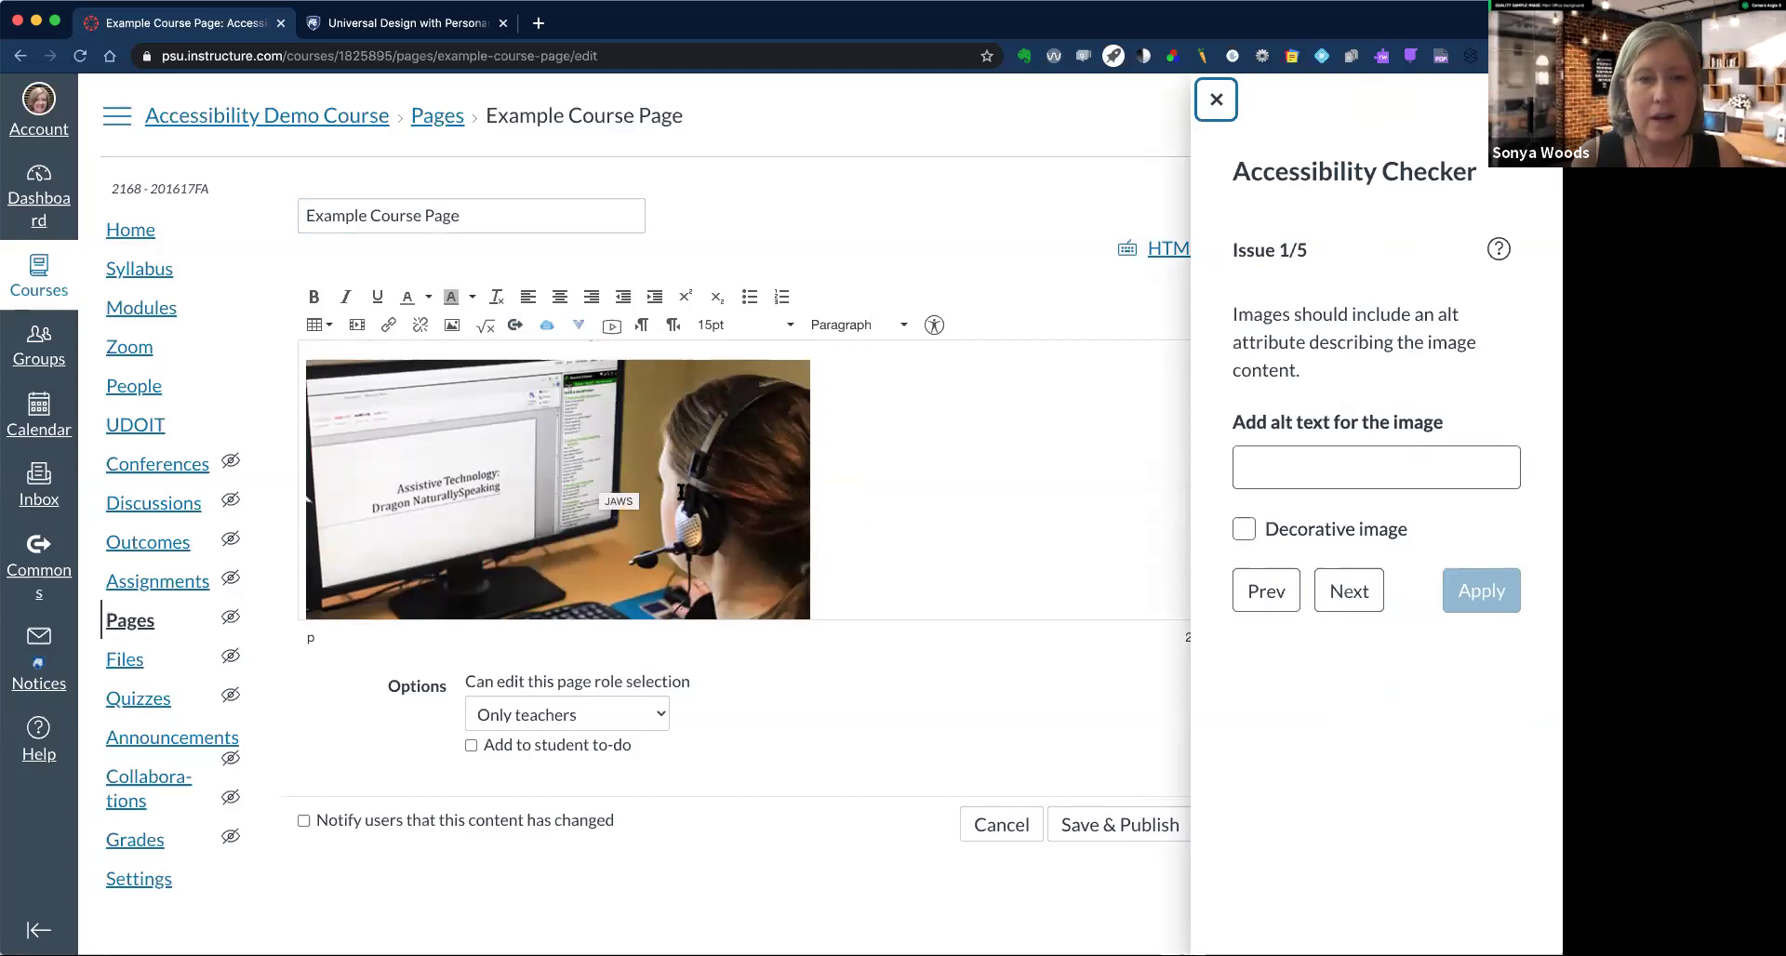
pyautogui.click(1317, 467)
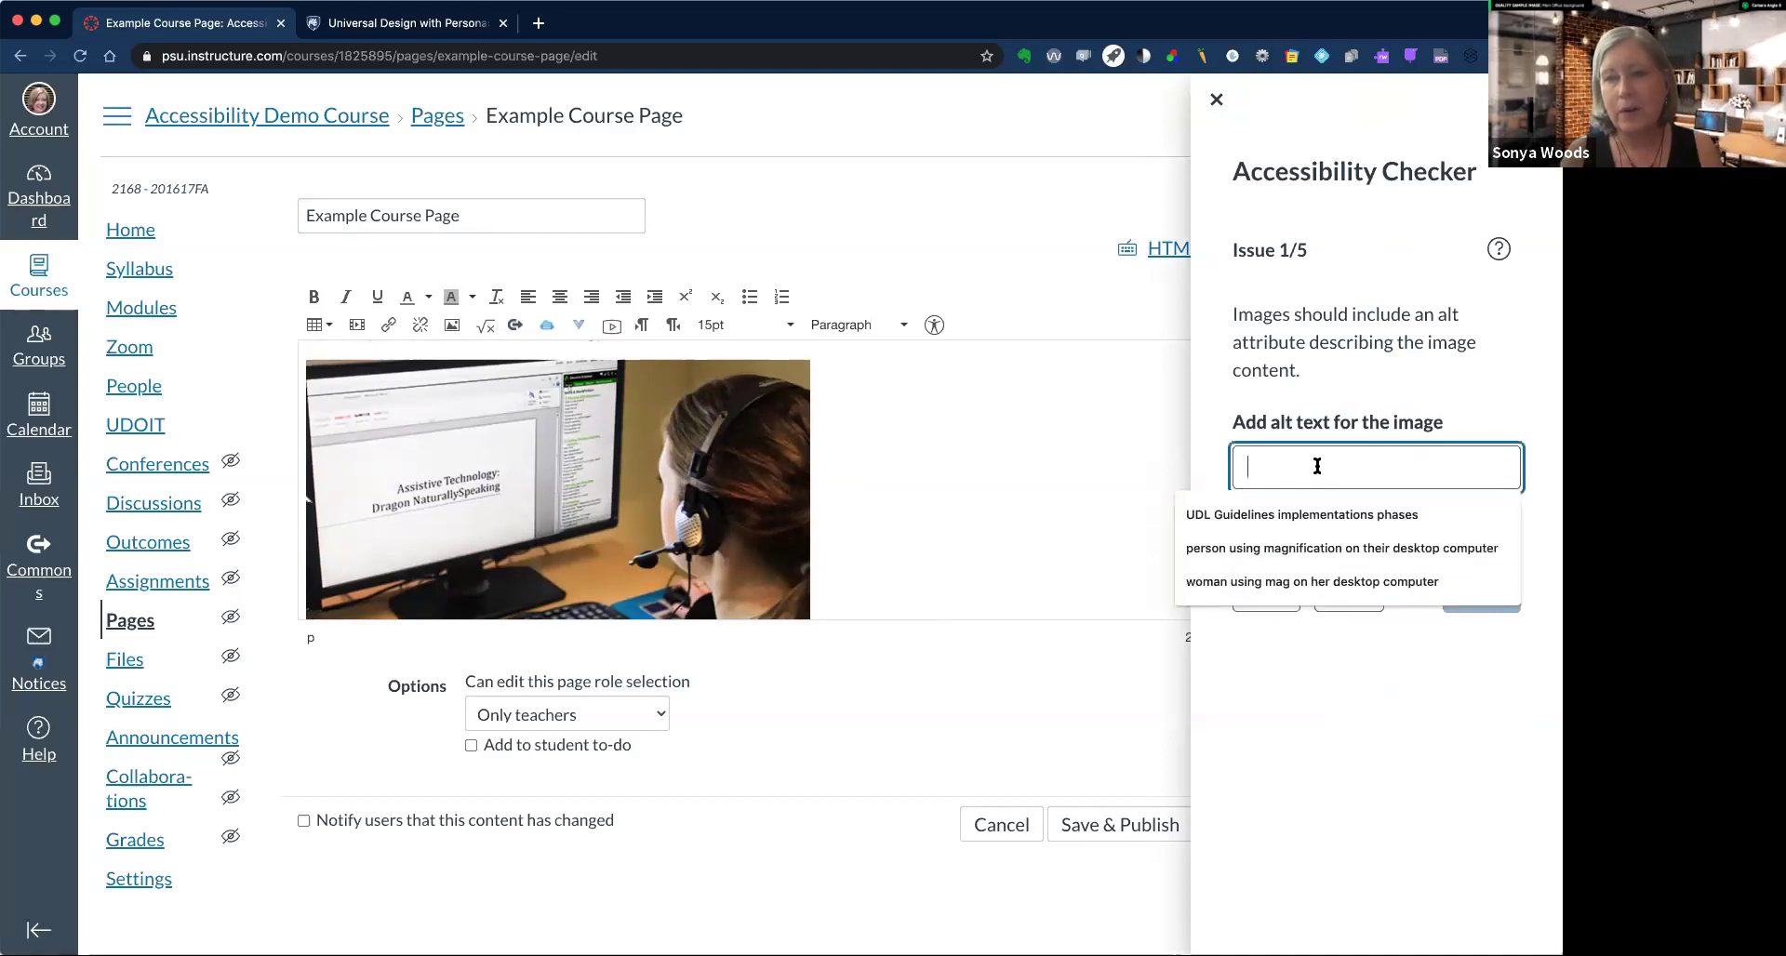
pyautogui.click(1353, 544)
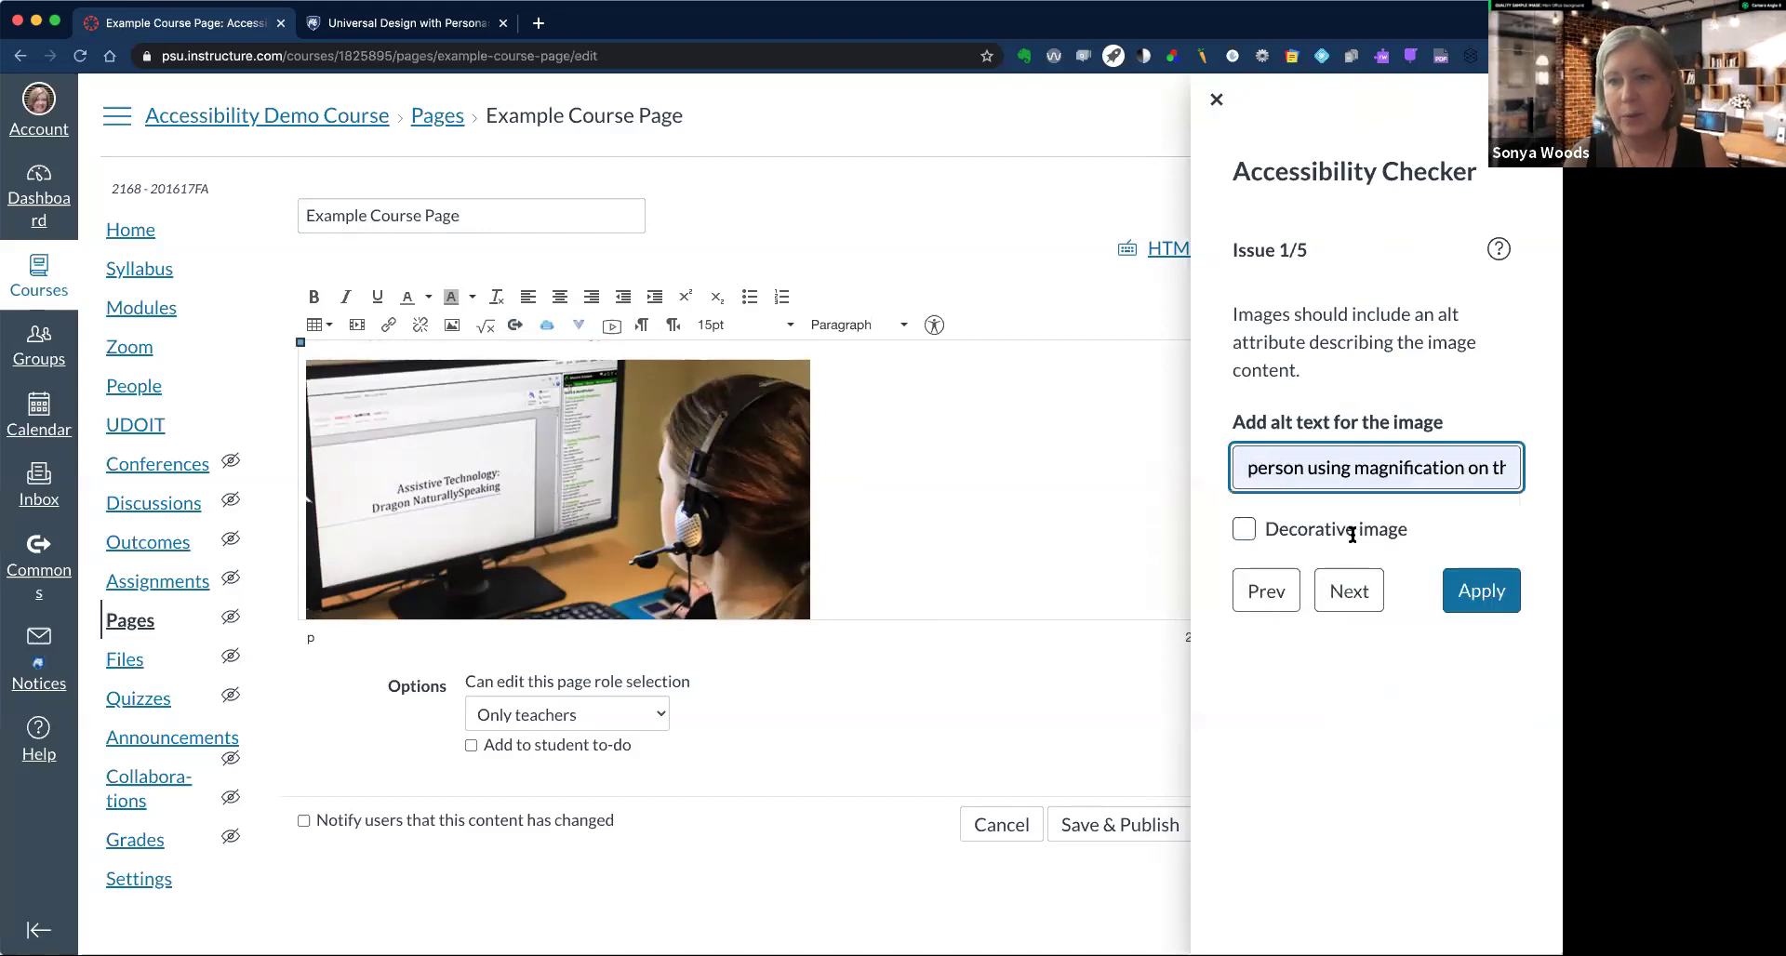
pyautogui.click(1244, 530)
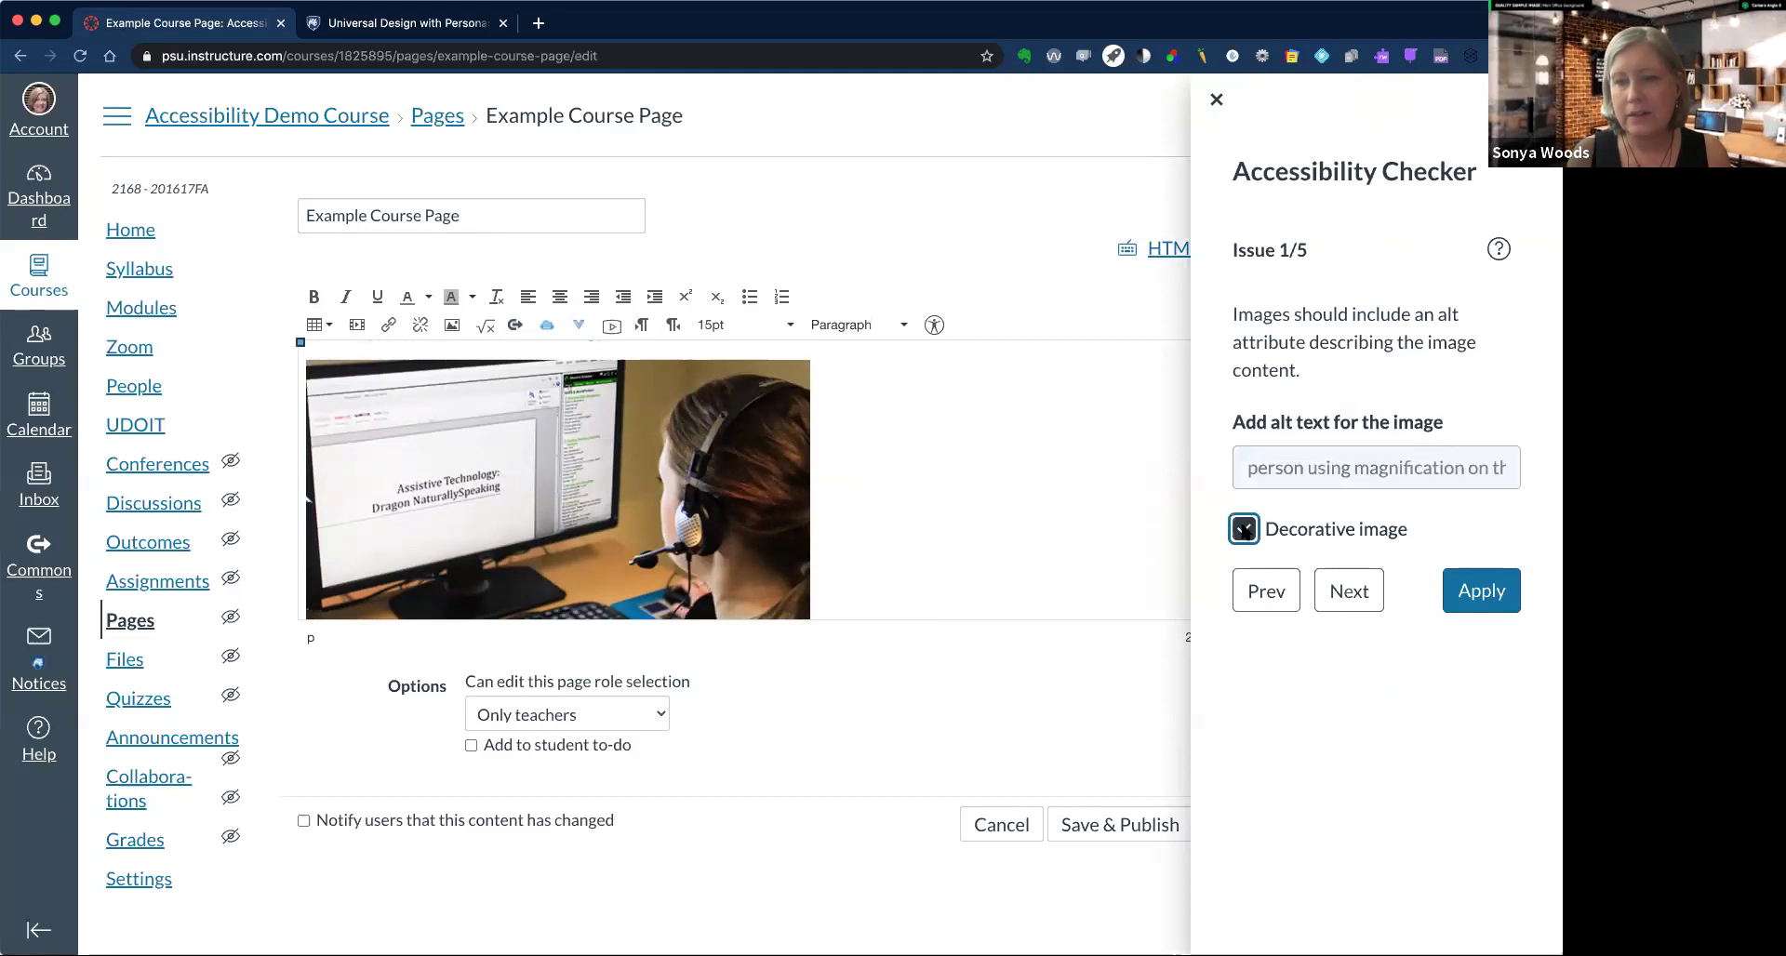
pyautogui.click(1243, 531)
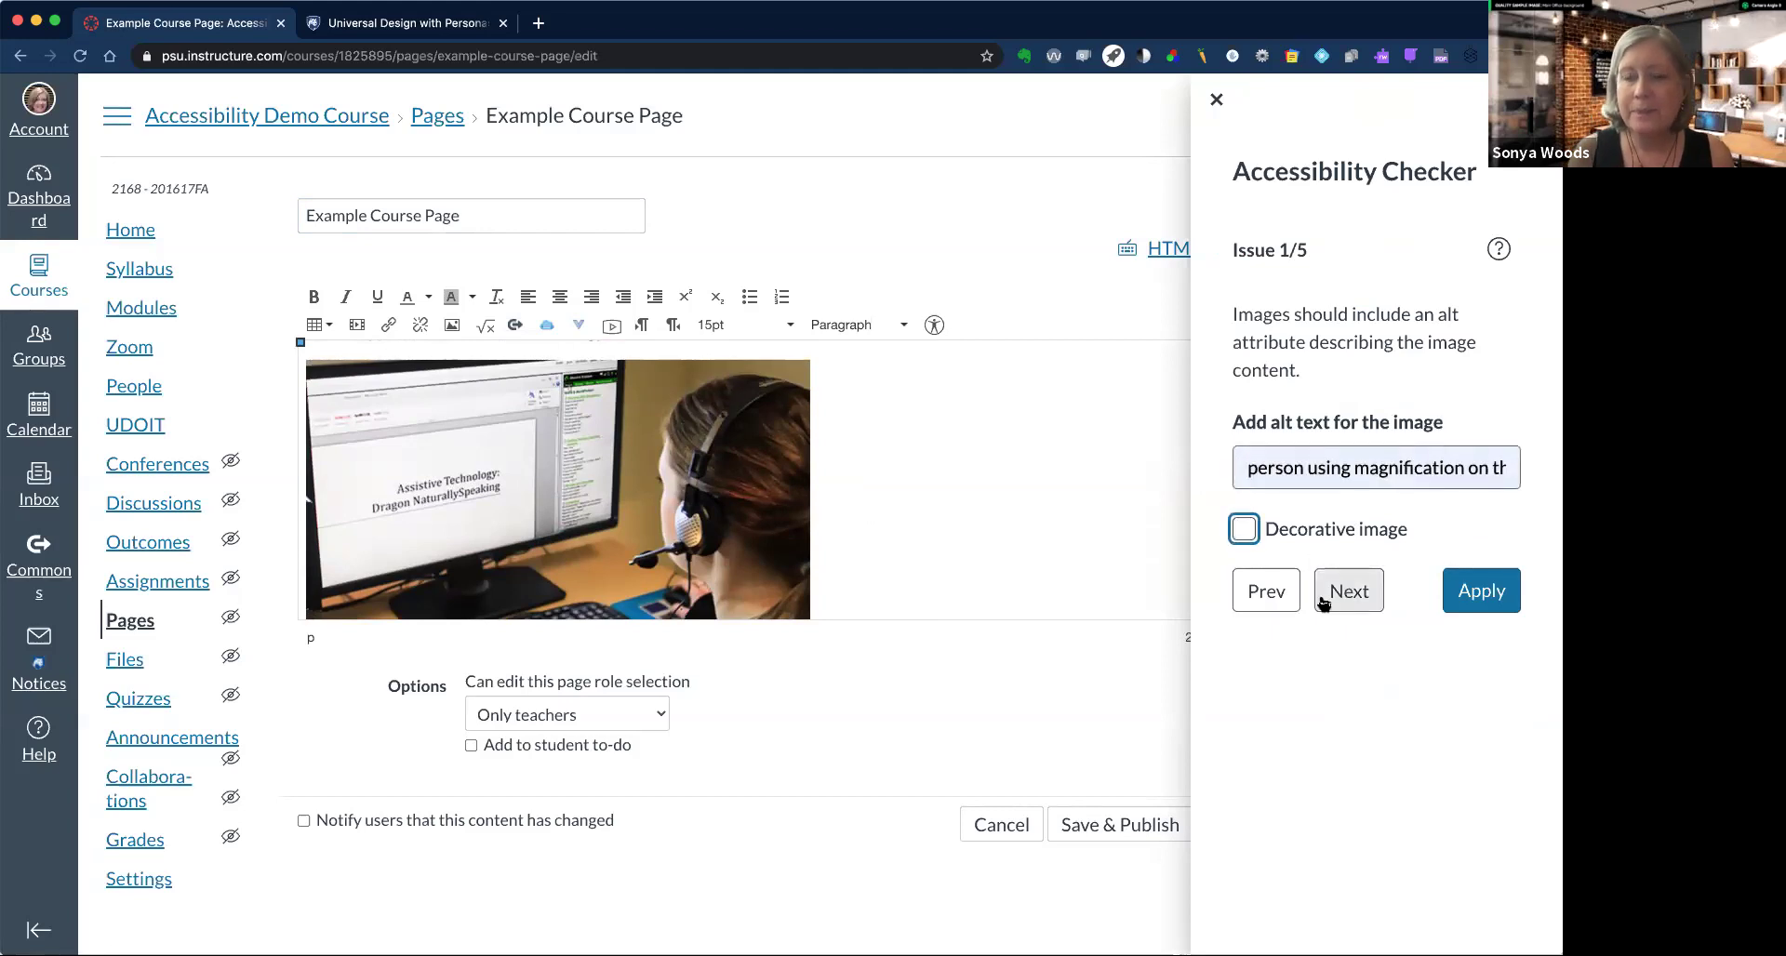
pyautogui.click(1354, 590)
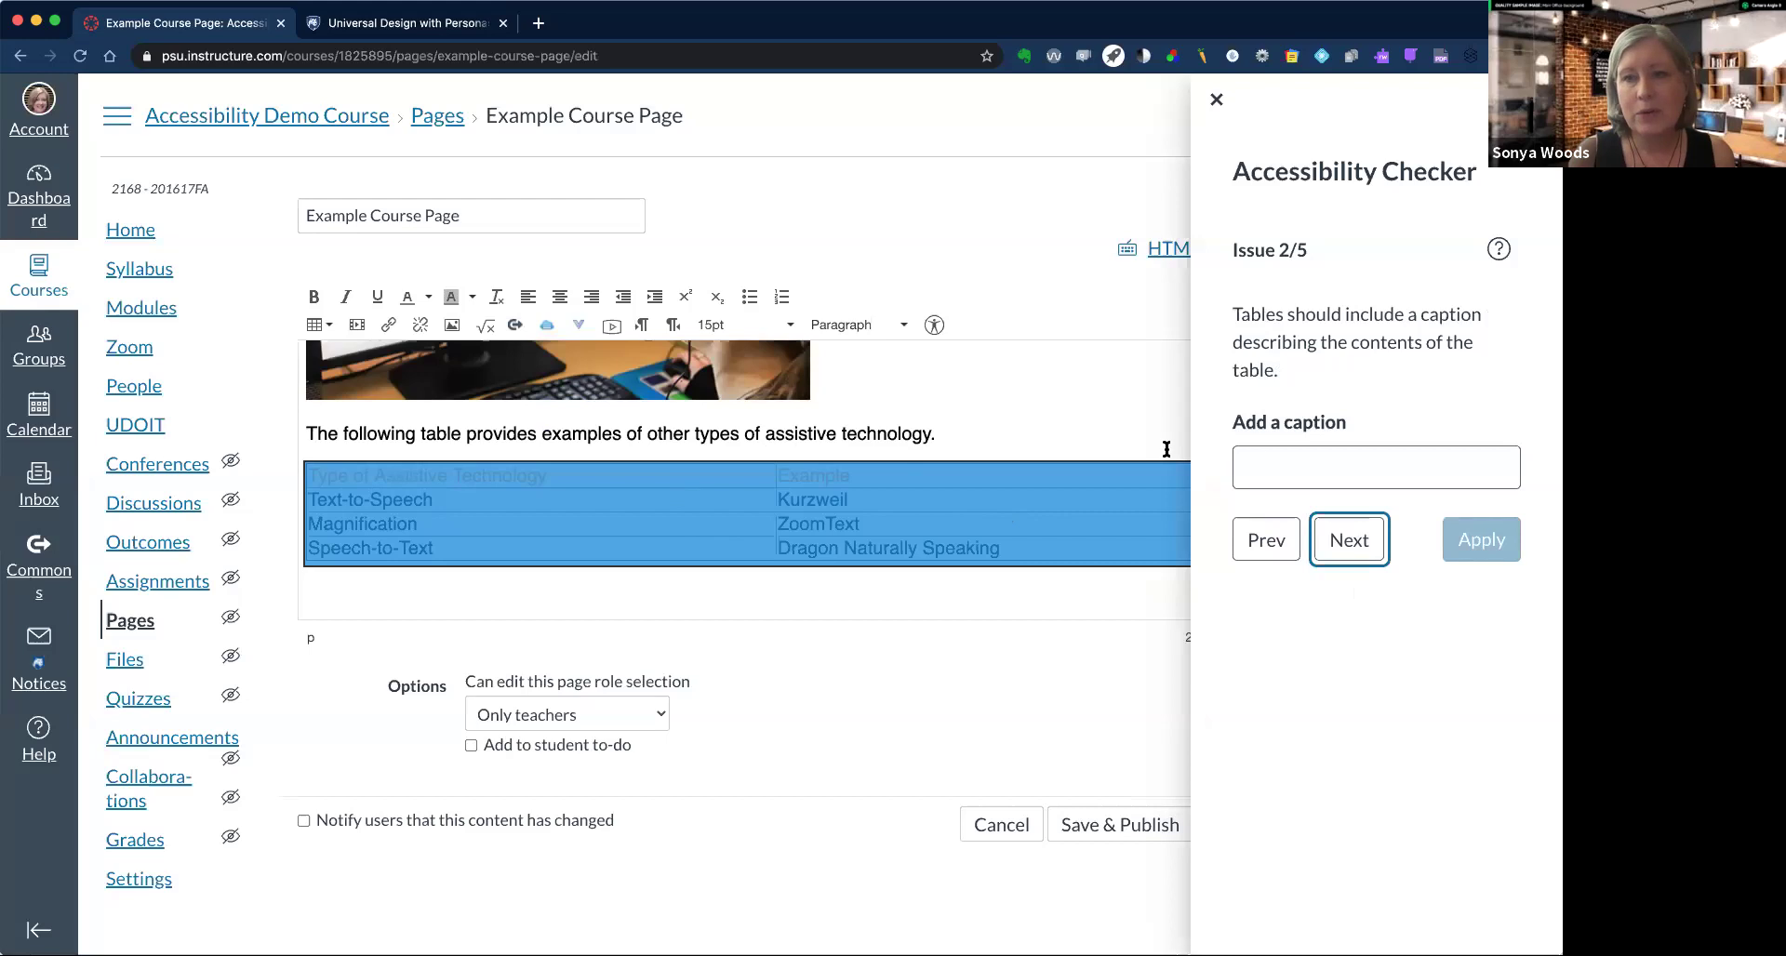
# Caption the assistive technology table 'Table x.x'
pyautogui.click(1273, 453)
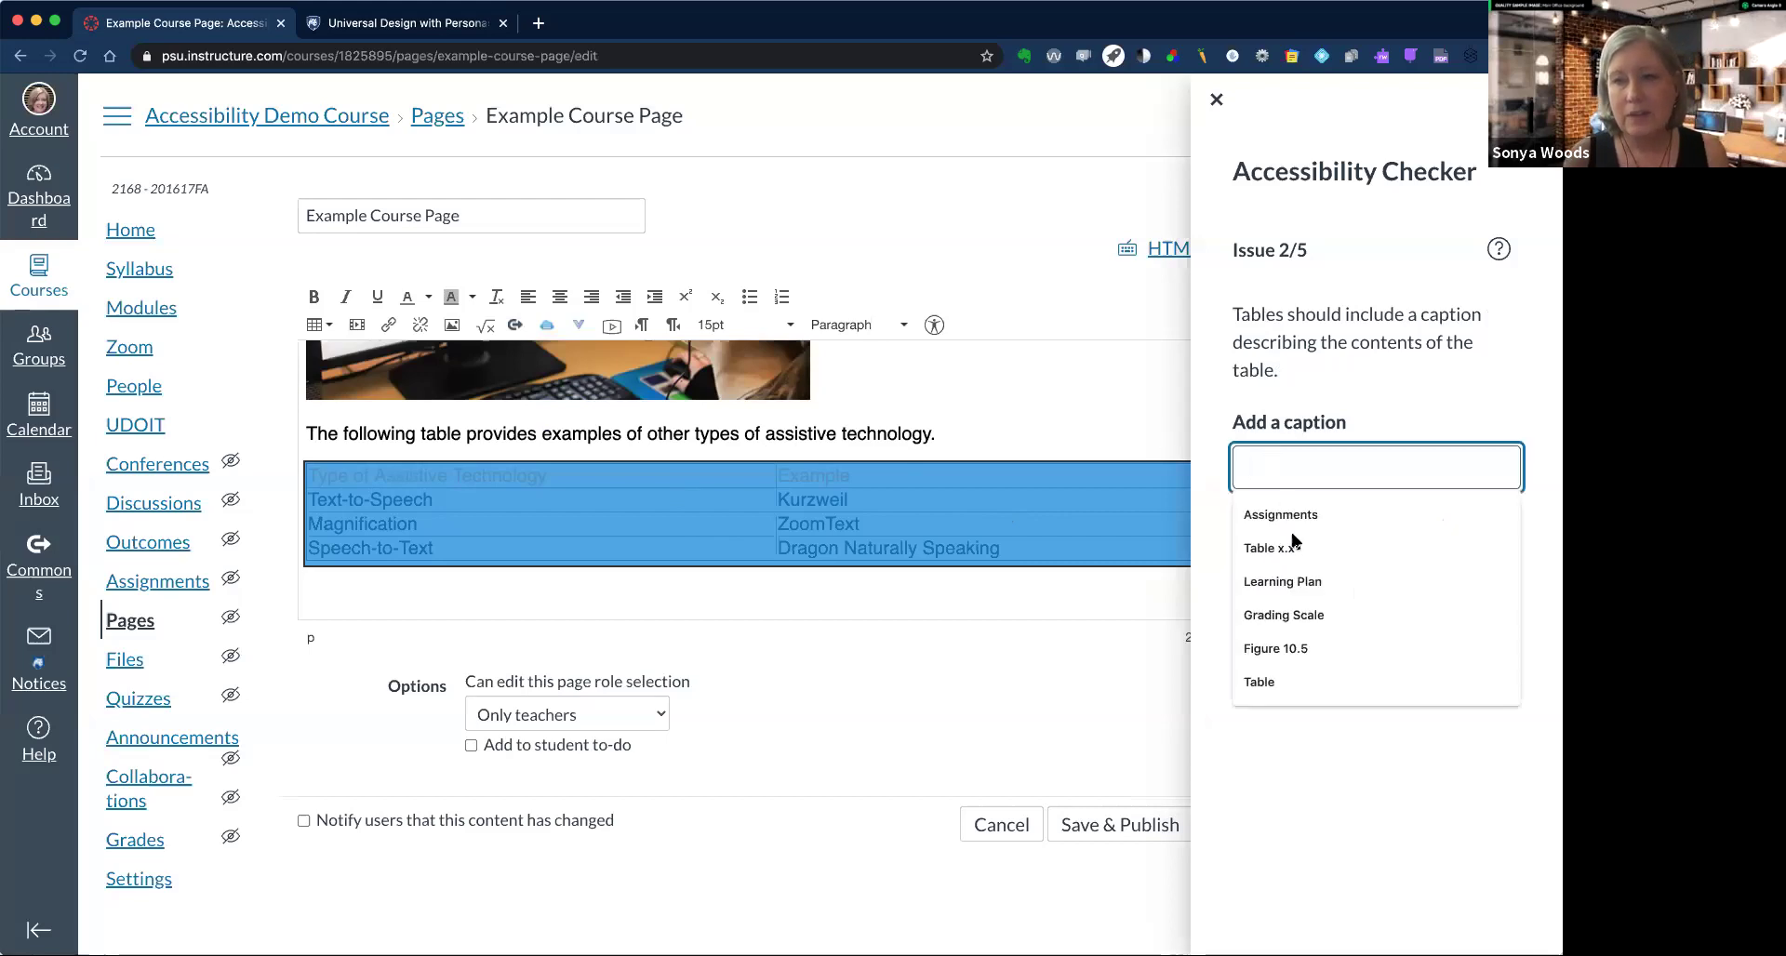
pyautogui.click(1296, 544)
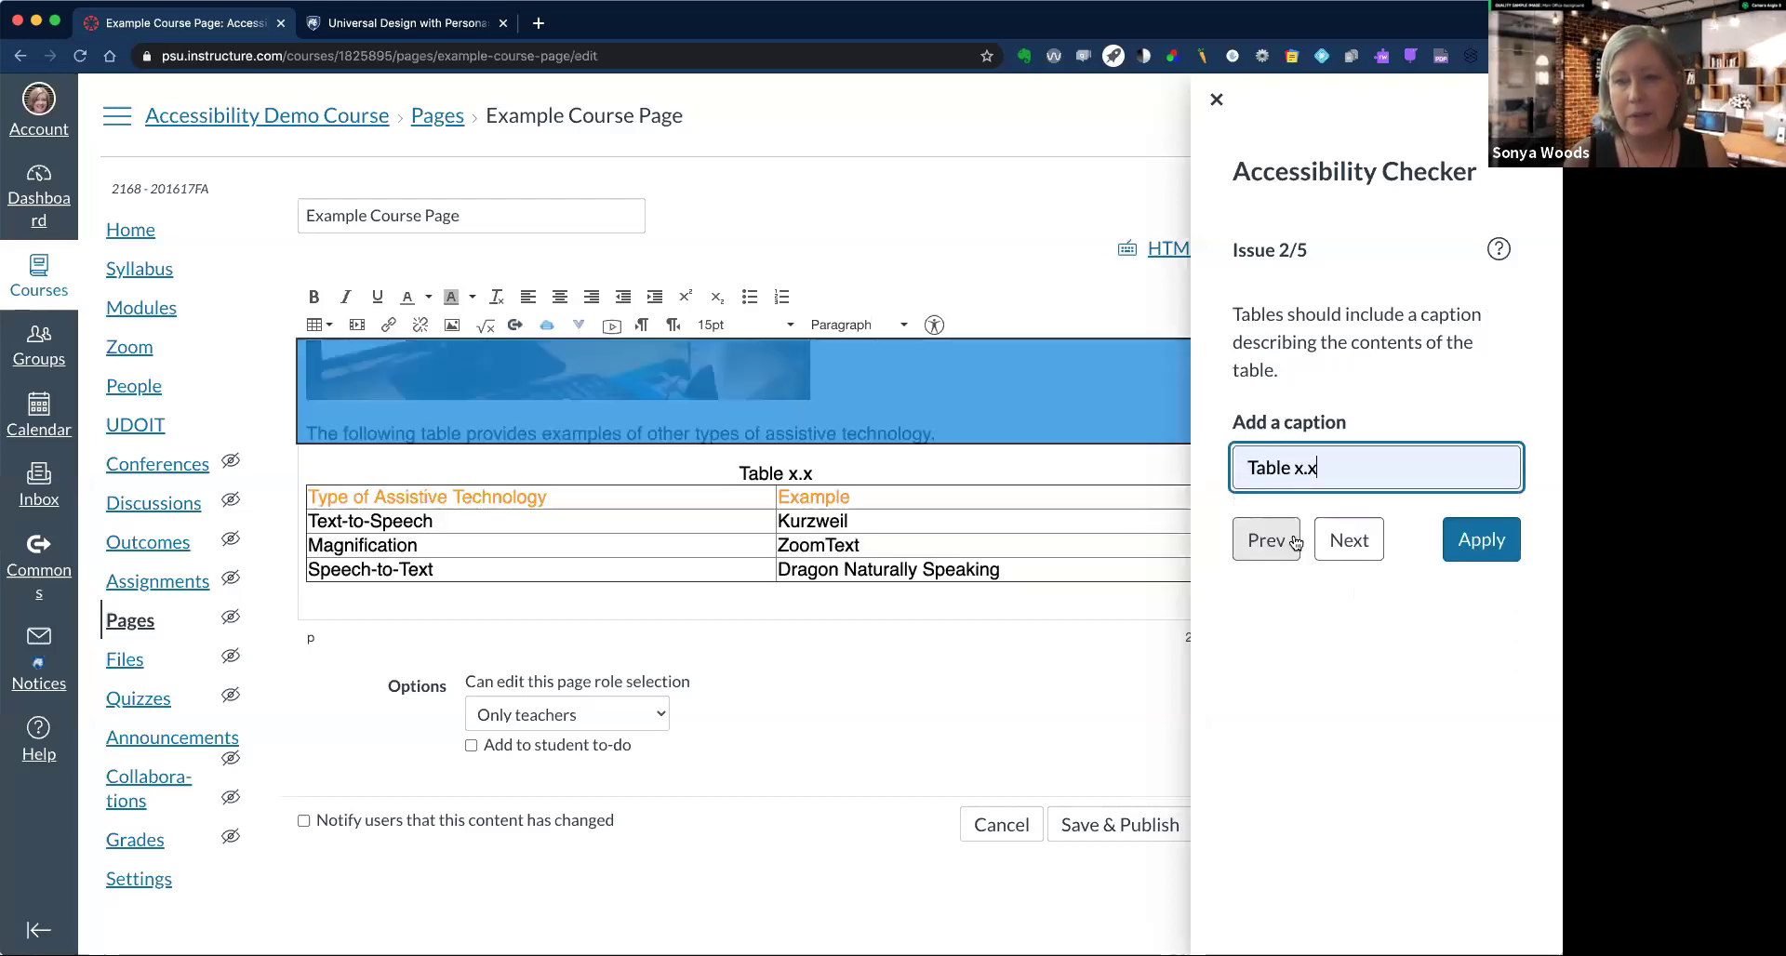
pyautogui.click(1495, 538)
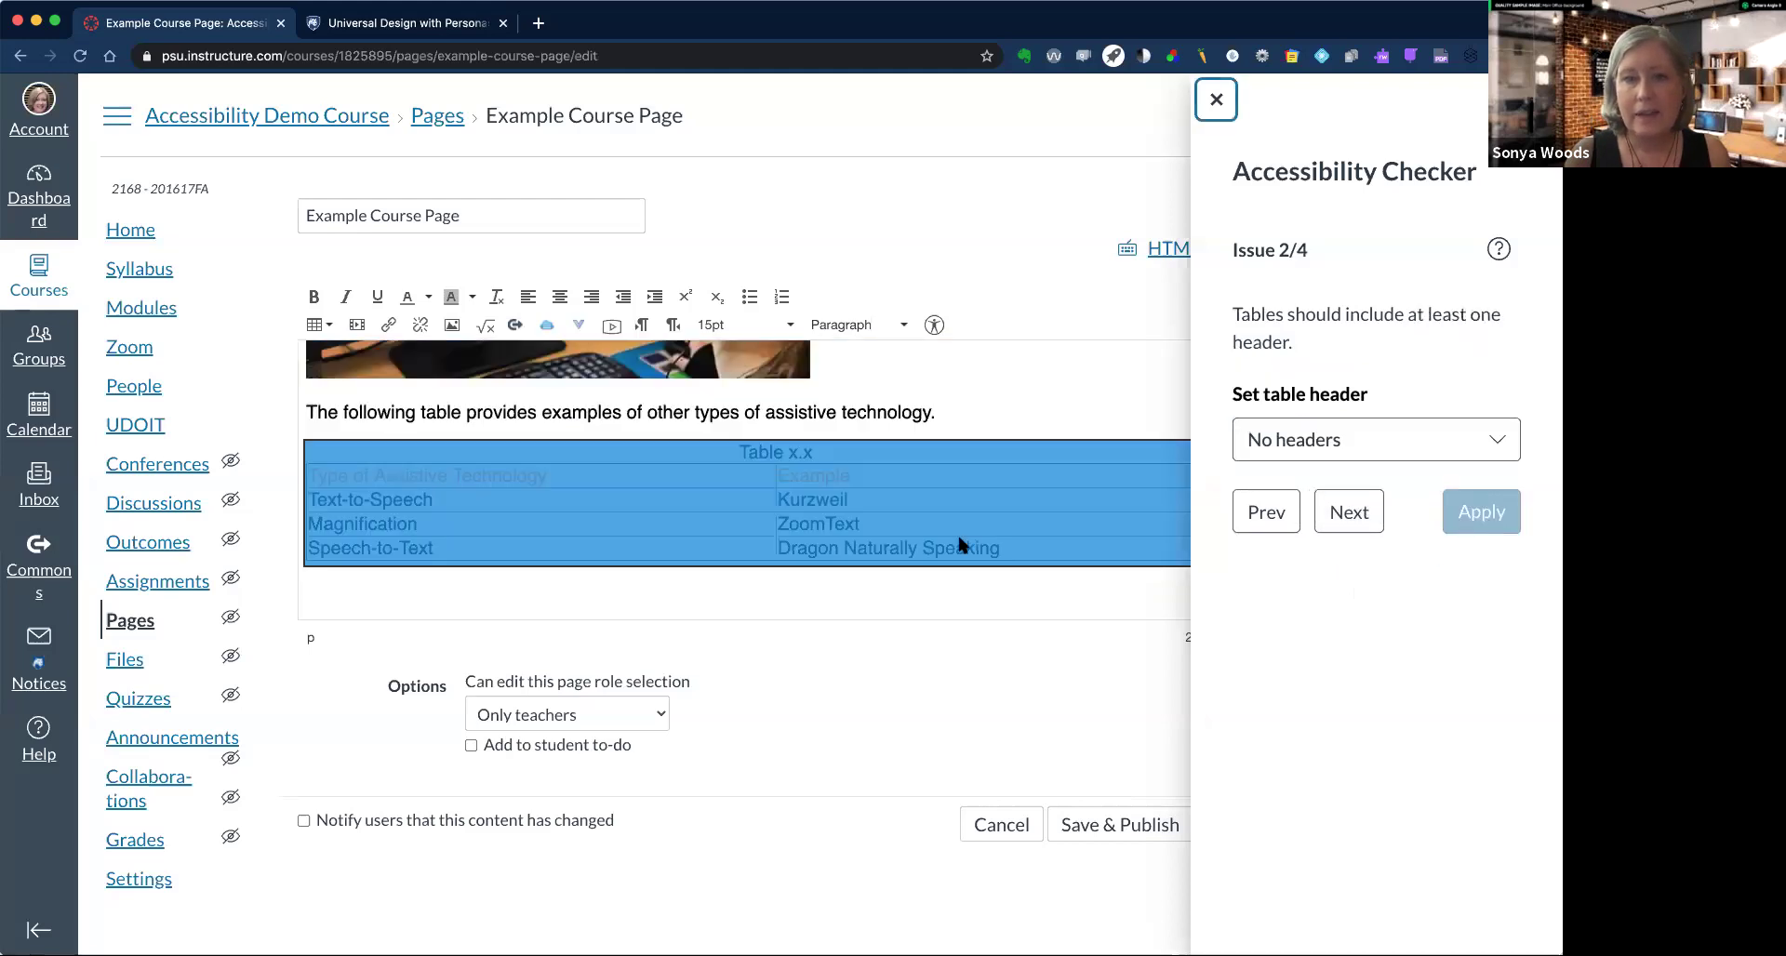
# Make the table's first row a header row
pyautogui.click(1504, 445)
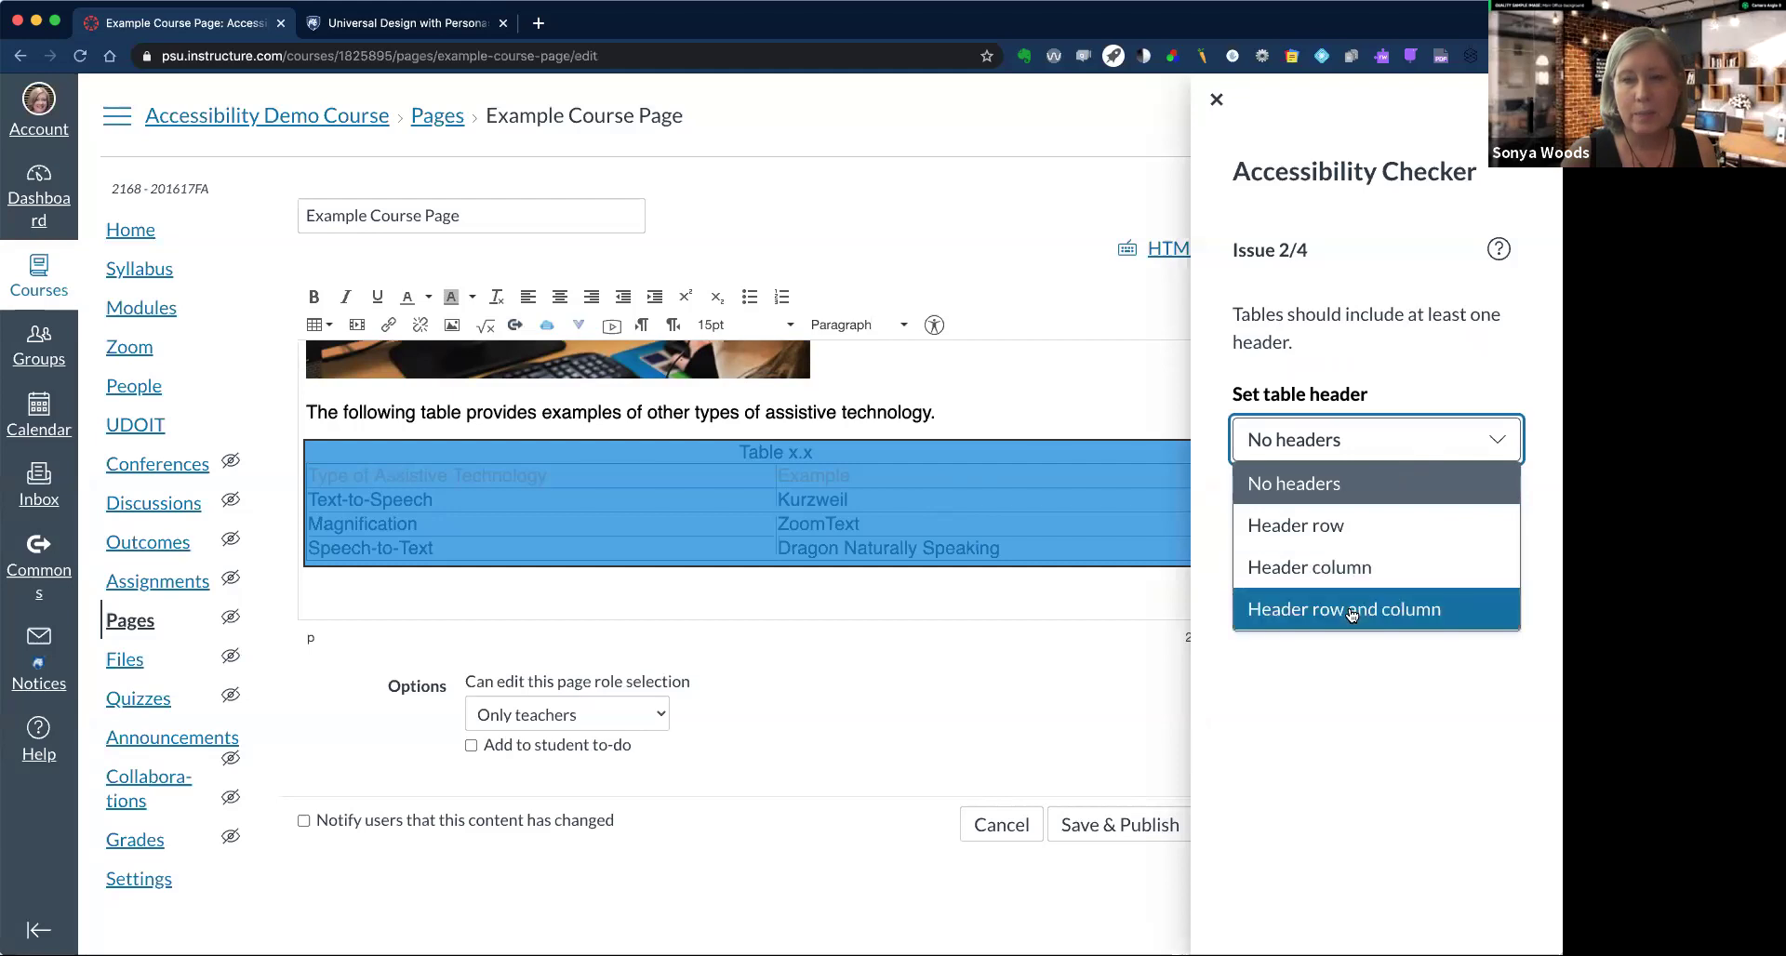
pyautogui.click(1340, 525)
pyautogui.click(1456, 512)
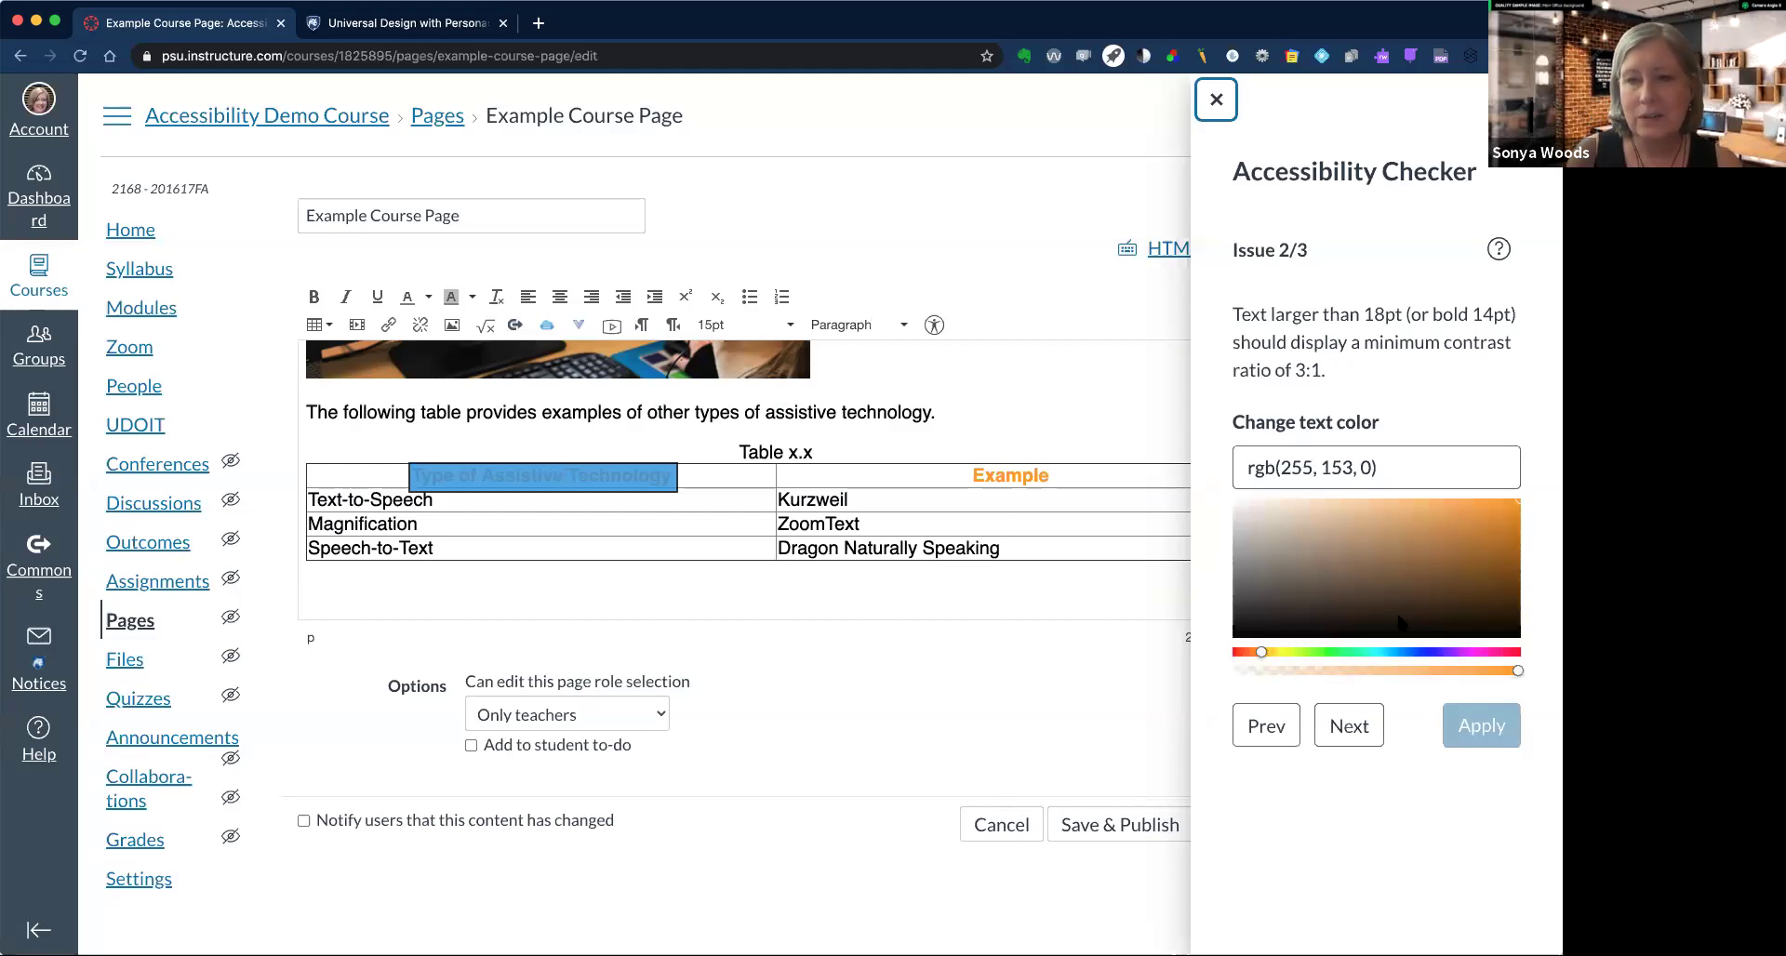
# Recolour the first header cell and the Example header to blue, applying each fix
pyautogui.click(1428, 653)
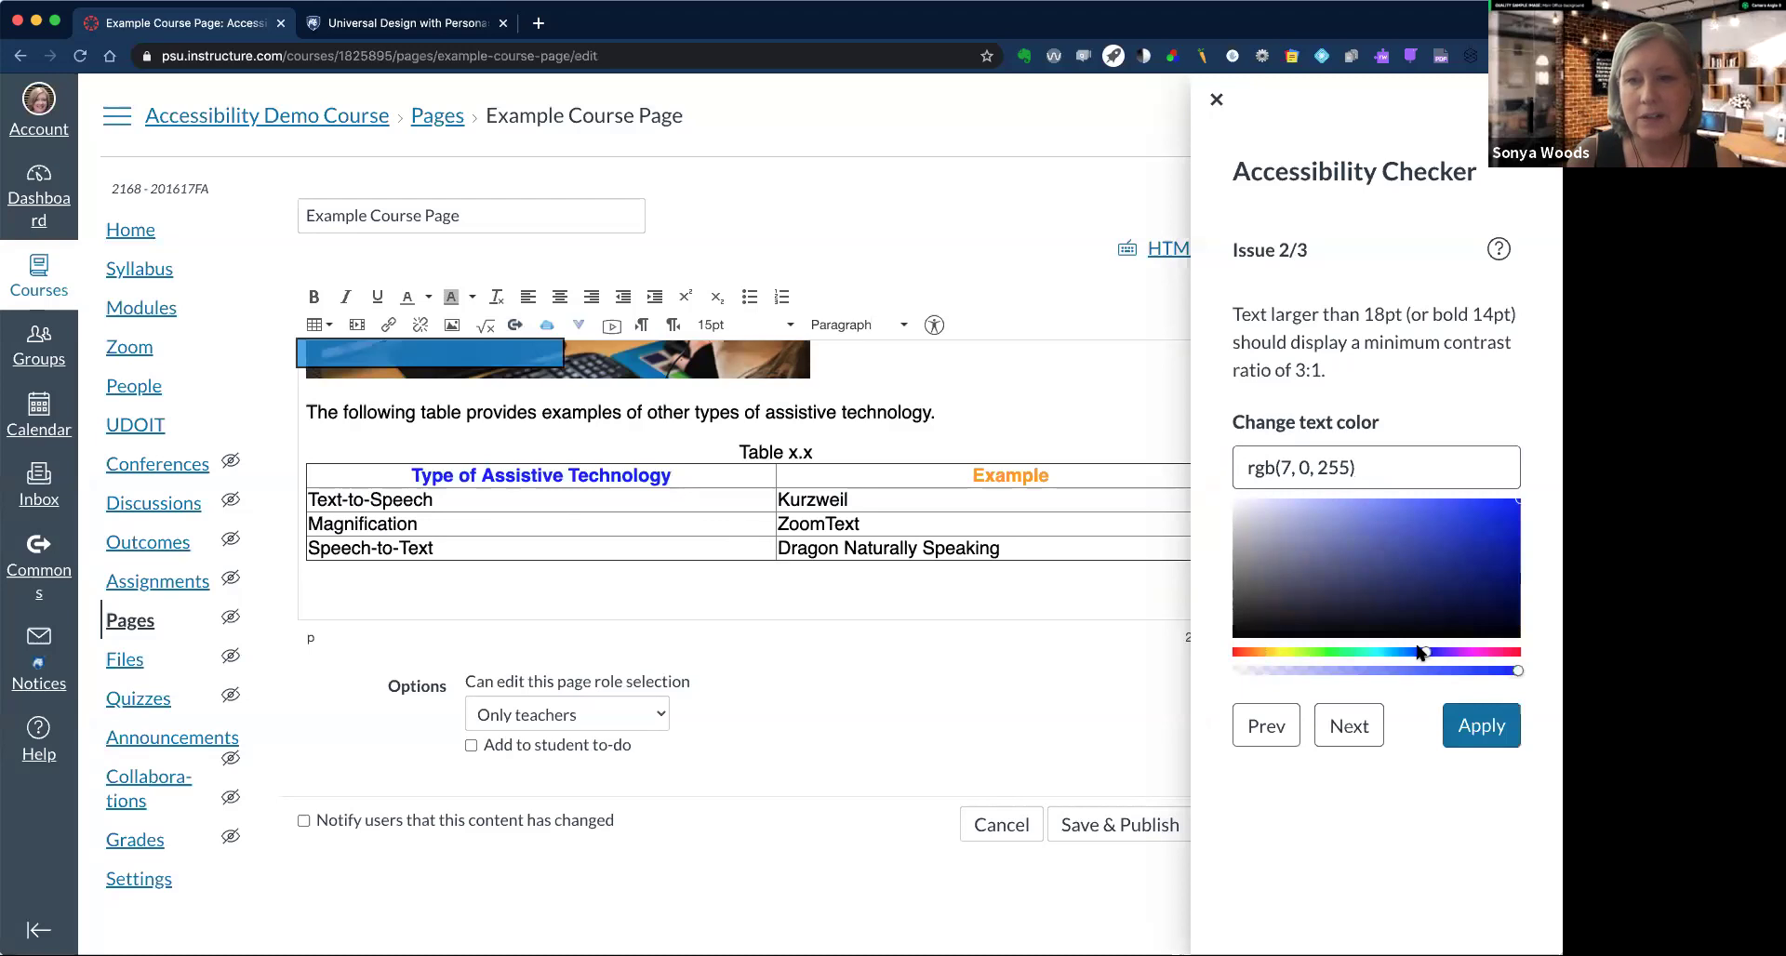
pyautogui.click(1483, 728)
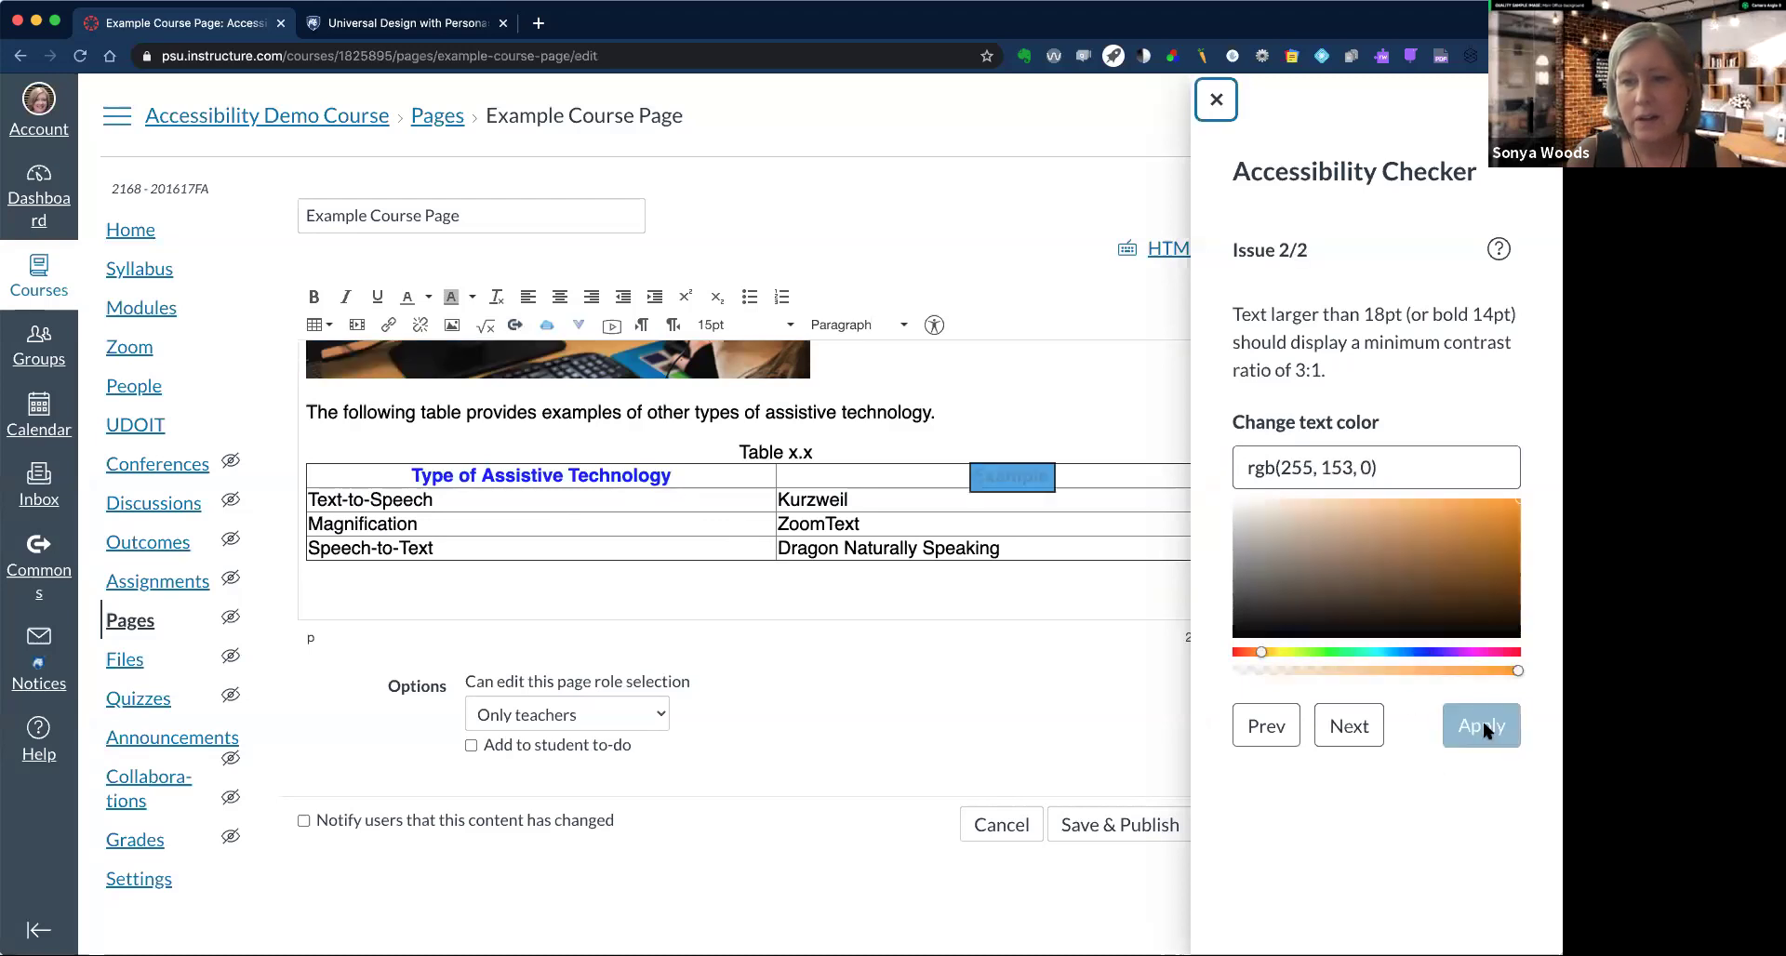
pyautogui.click(1428, 653)
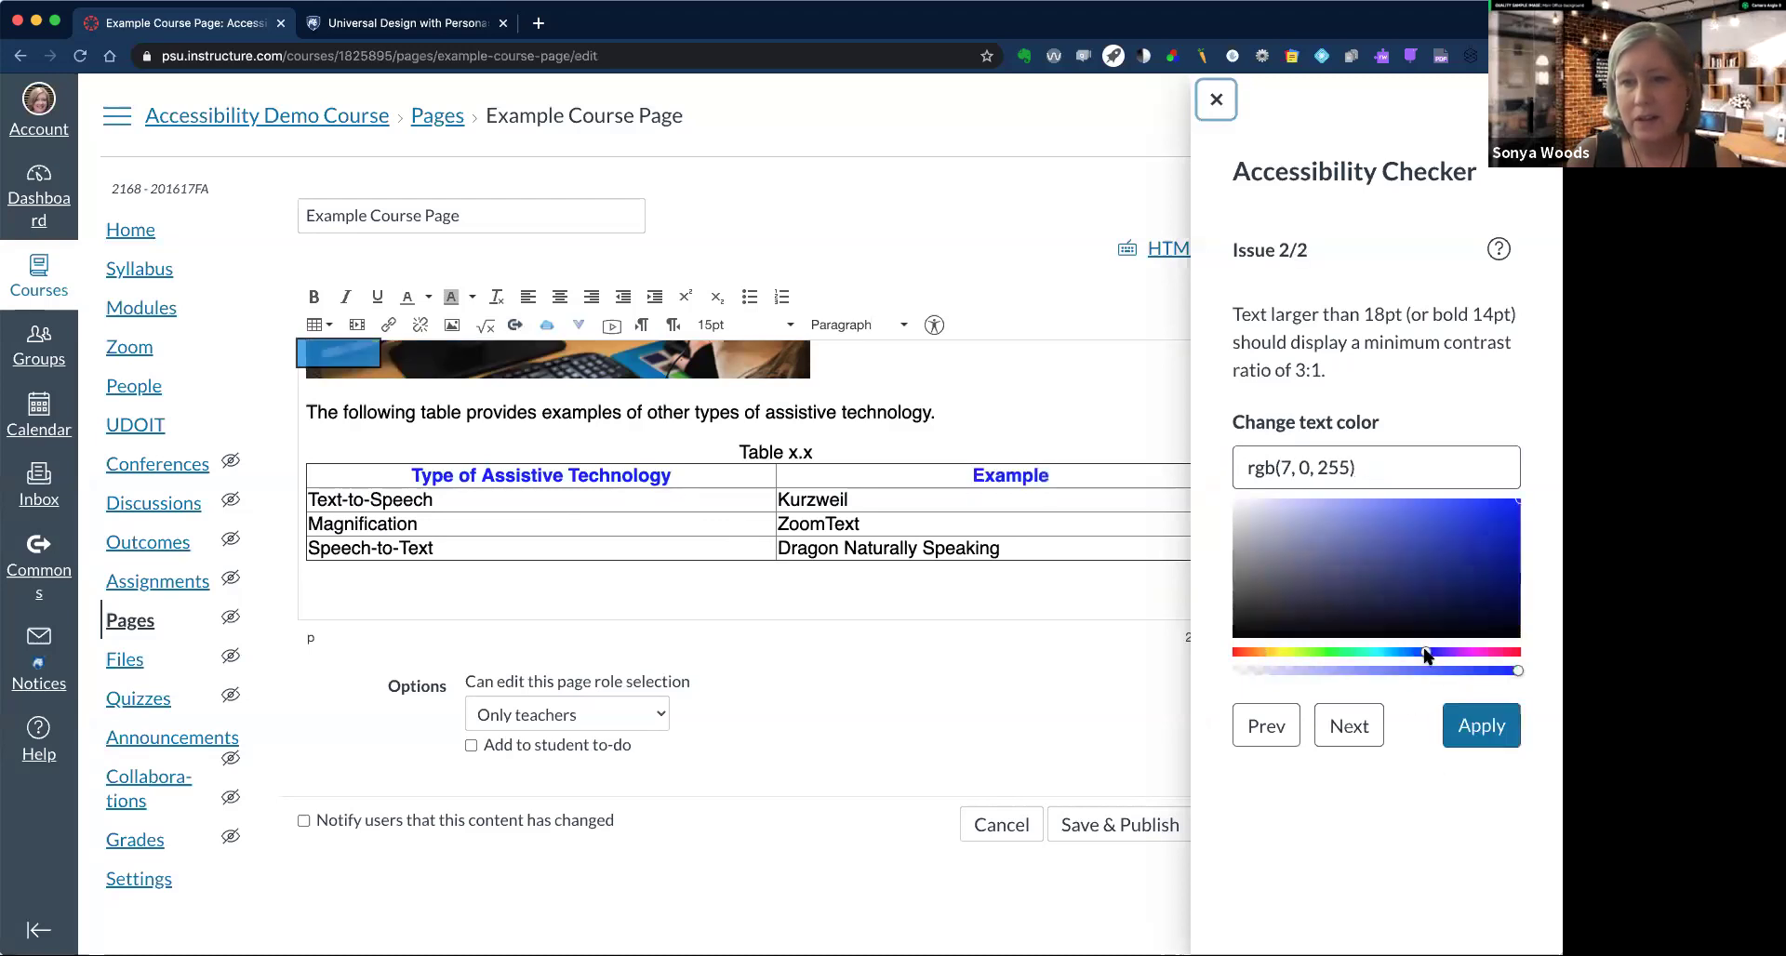
pyautogui.click(1489, 735)
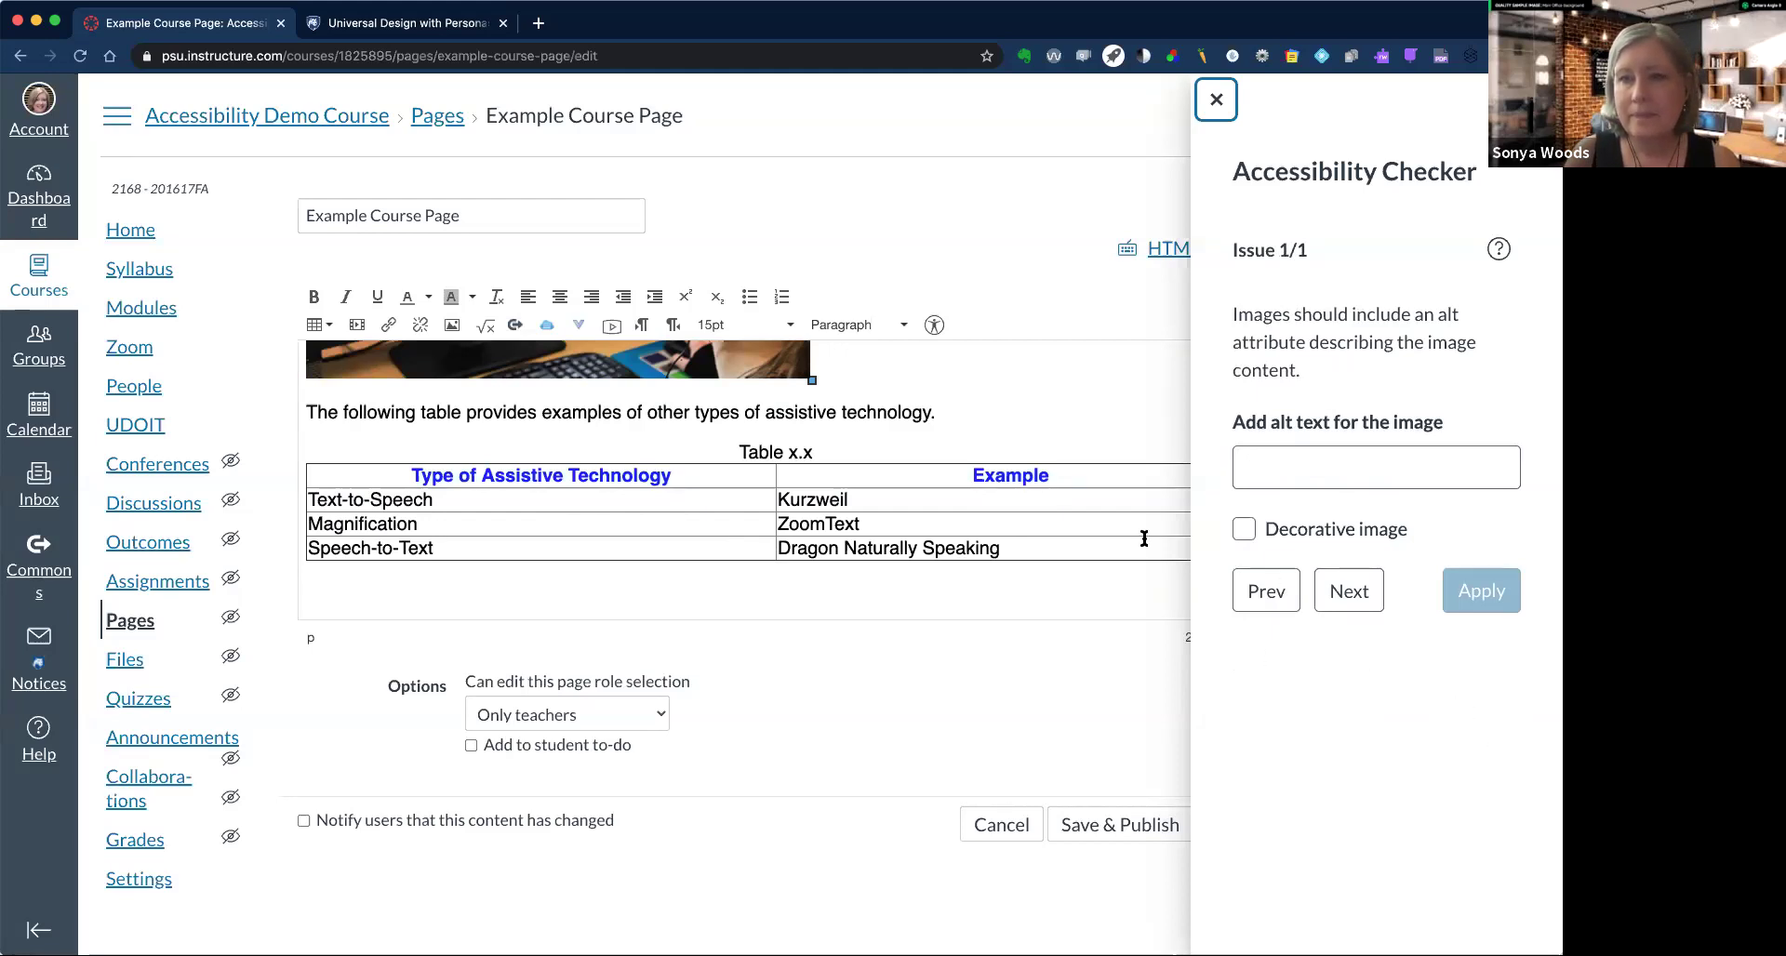
# Begin alt text for the remaining image, then dismiss the alt-text suggestions
pyautogui.scroll(-1, 1008, 554)
pyautogui.scroll(3, 1004, 526)
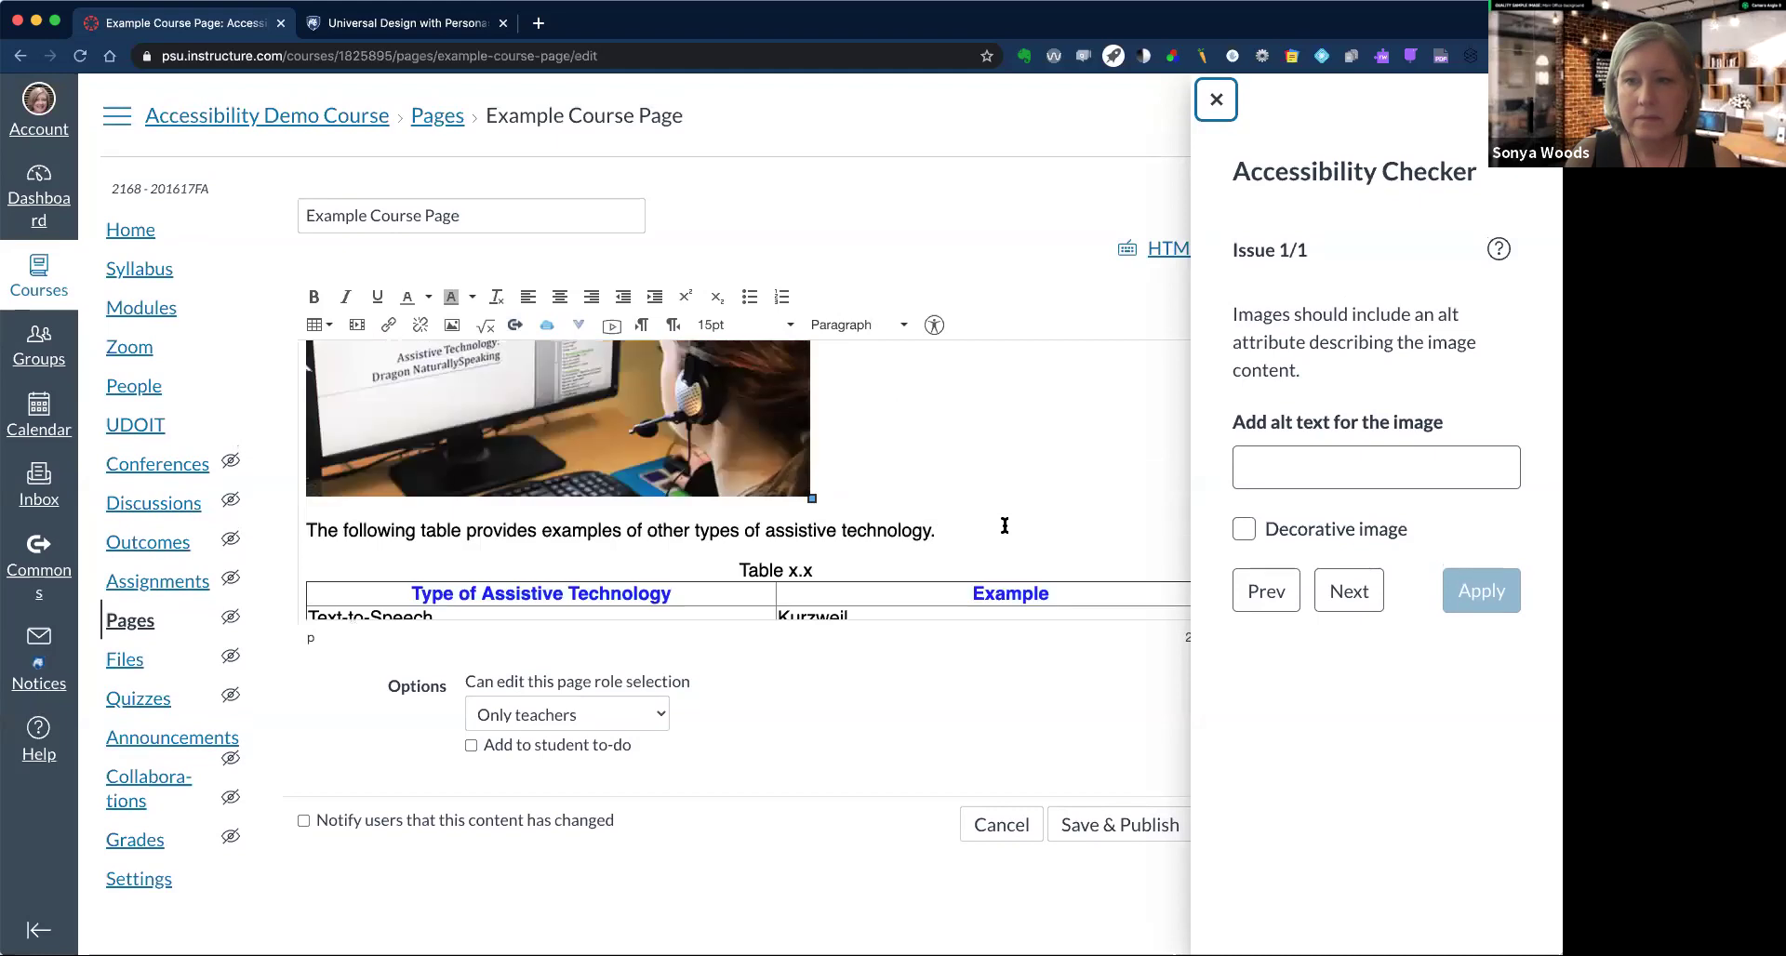
pyautogui.scroll(8, 1005, 526)
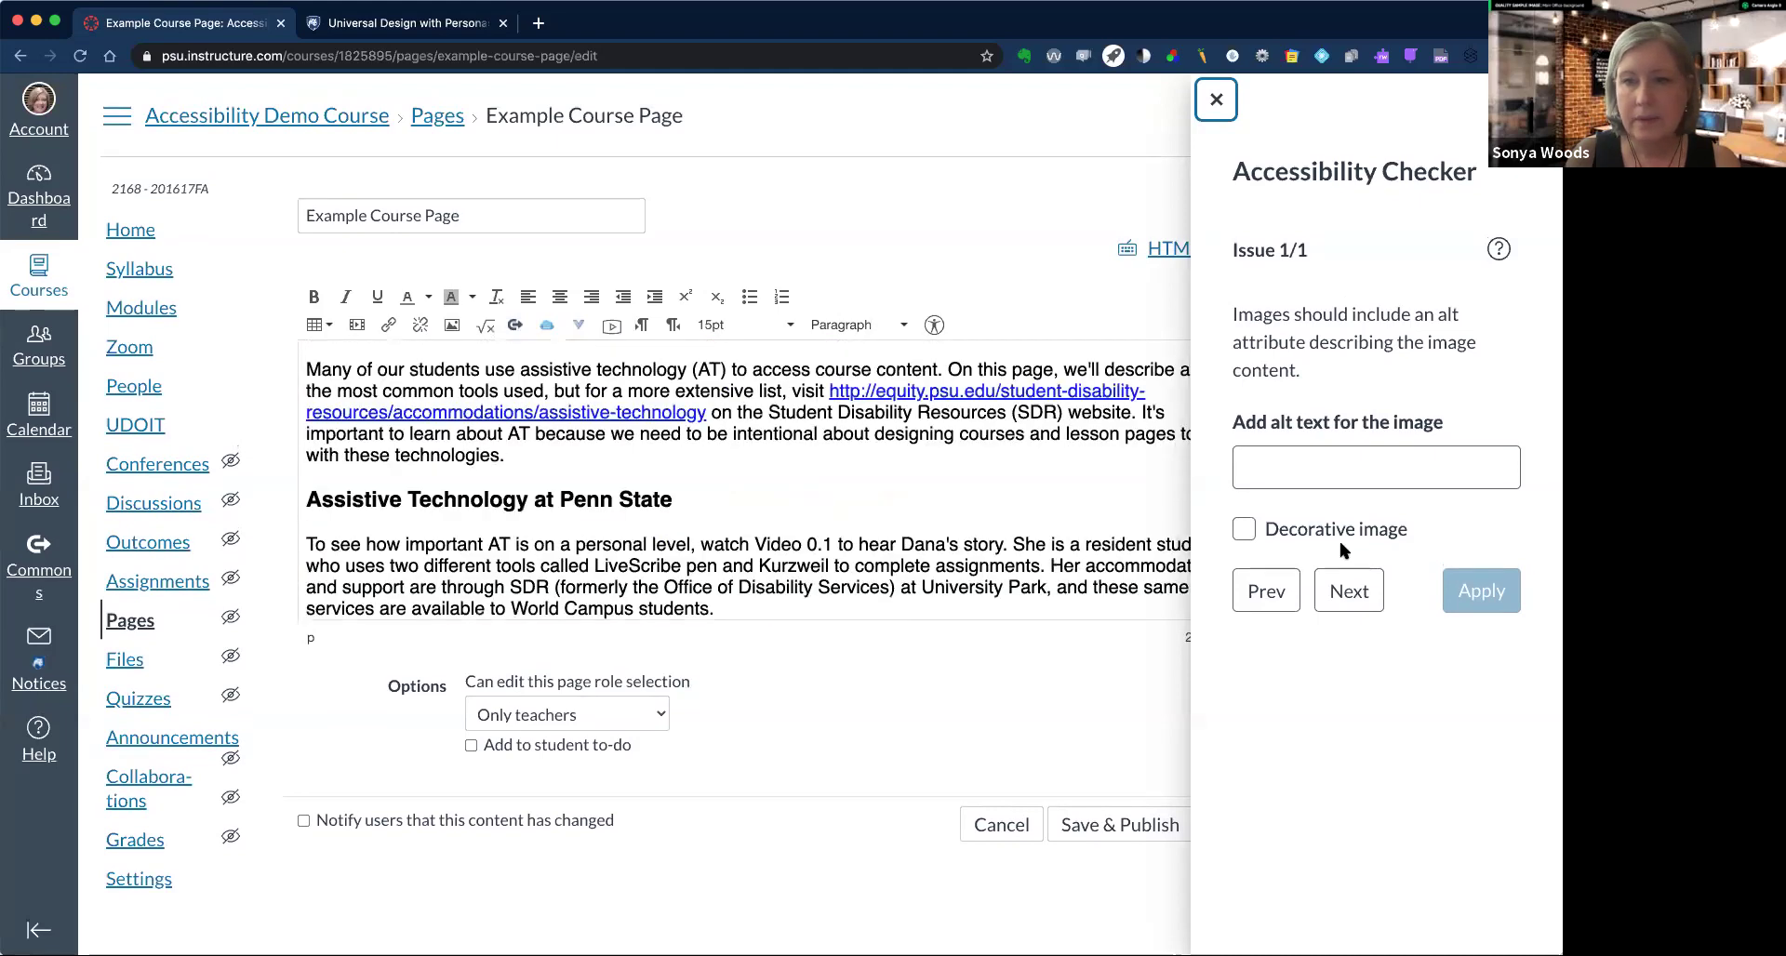
pyautogui.click(1286, 466)
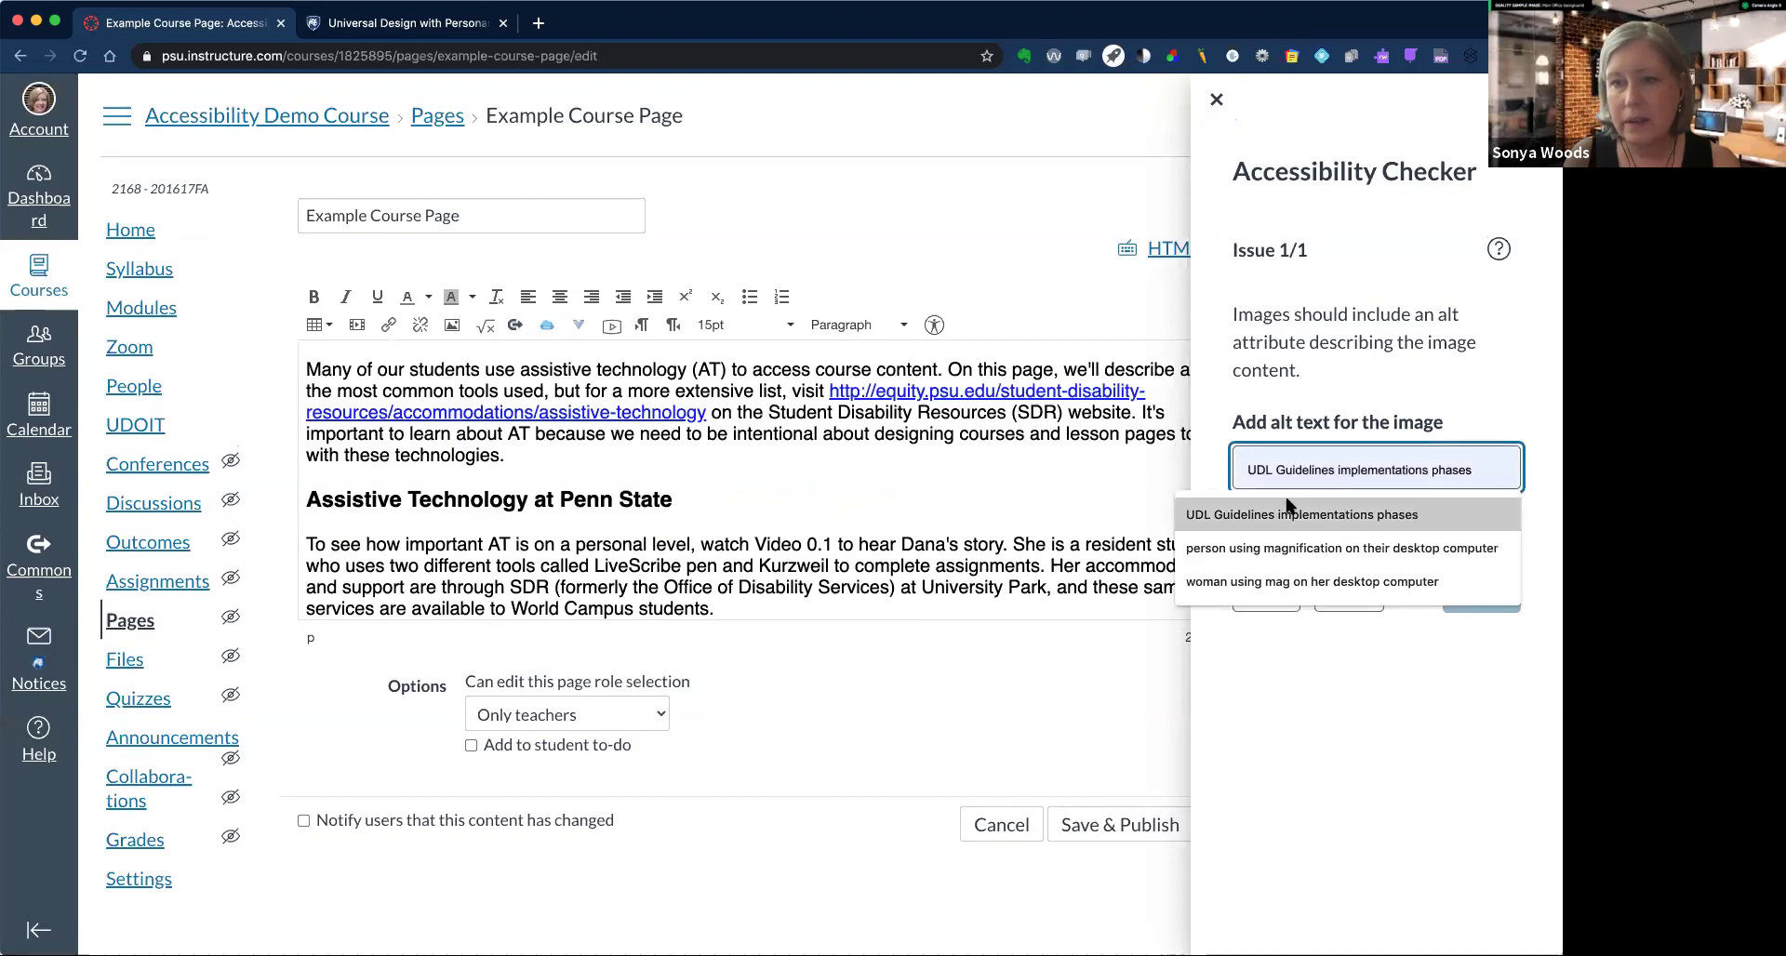
pyautogui.scroll(-5, 1069, 453)
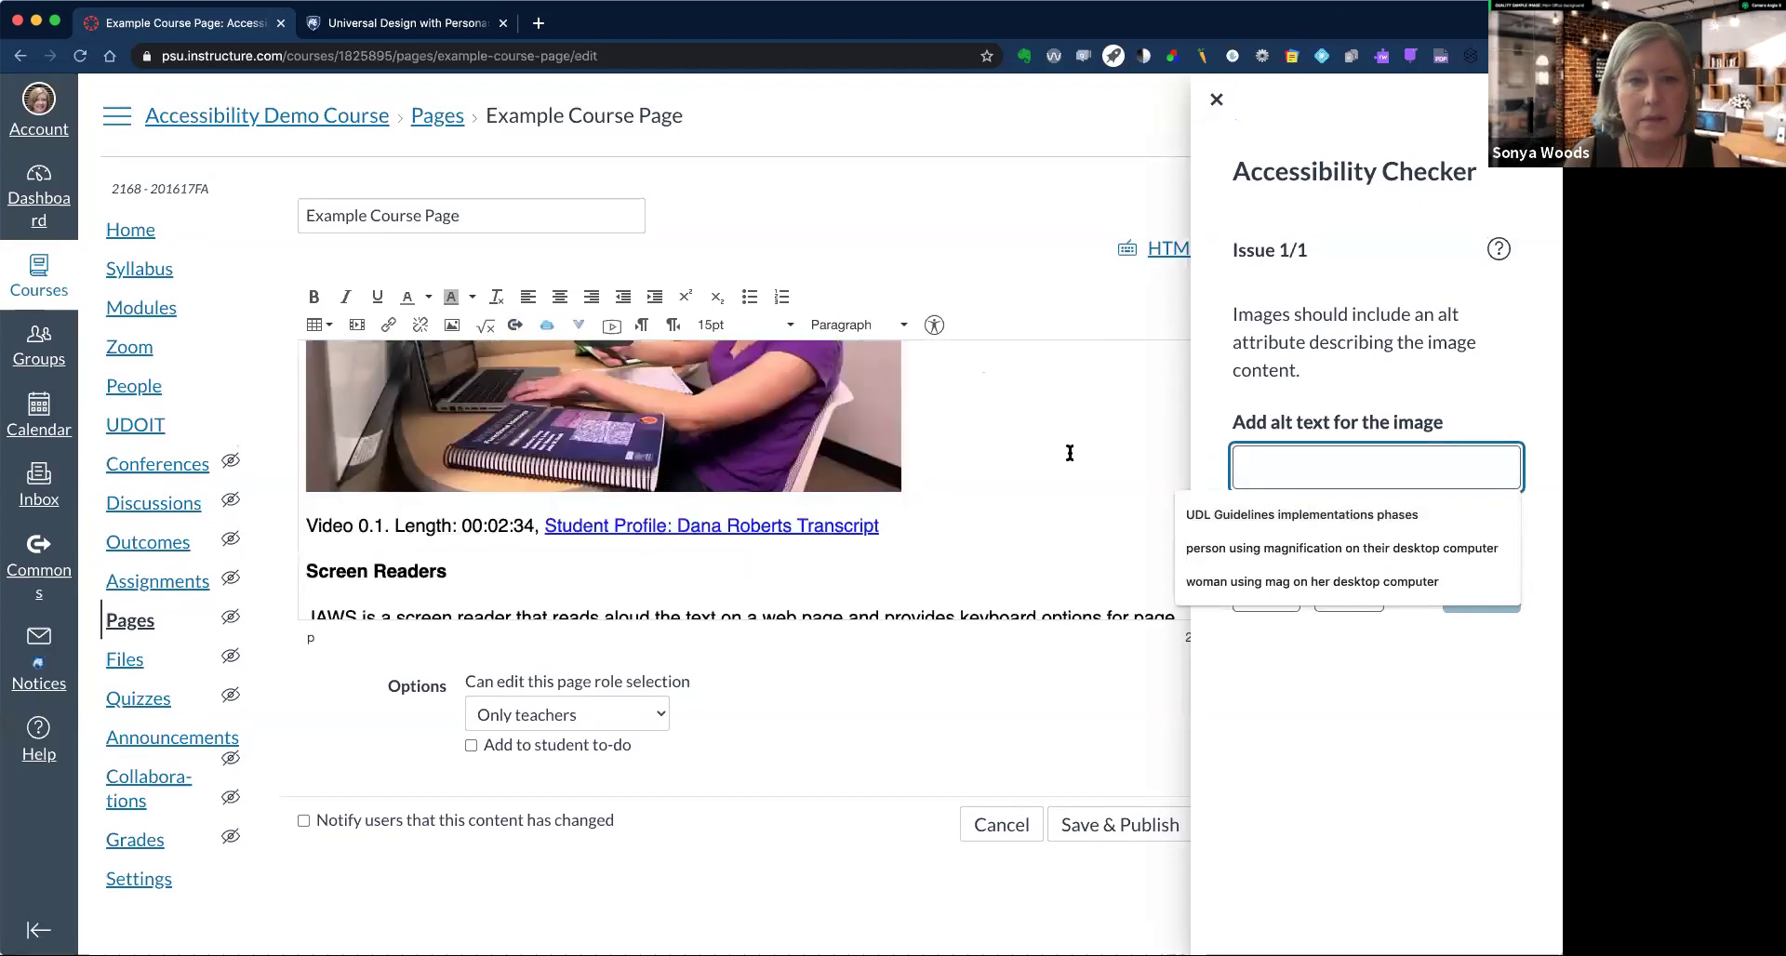
pyautogui.scroll(-10, 1070, 453)
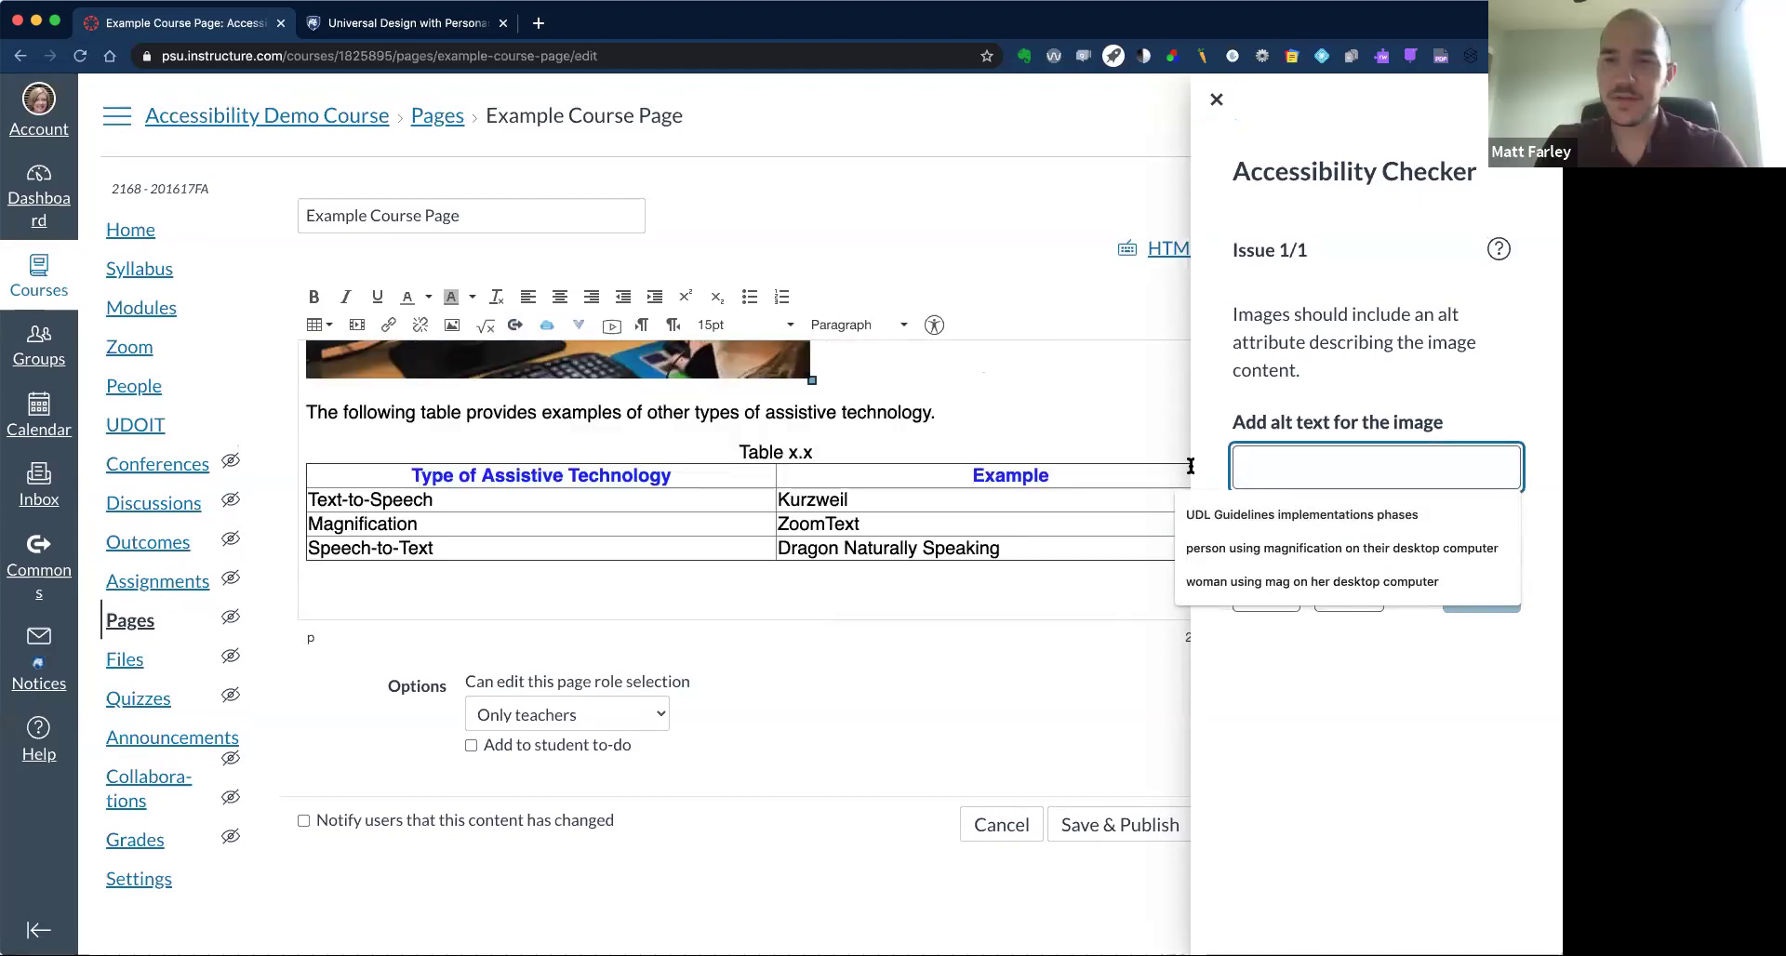
pyautogui.click(1289, 383)
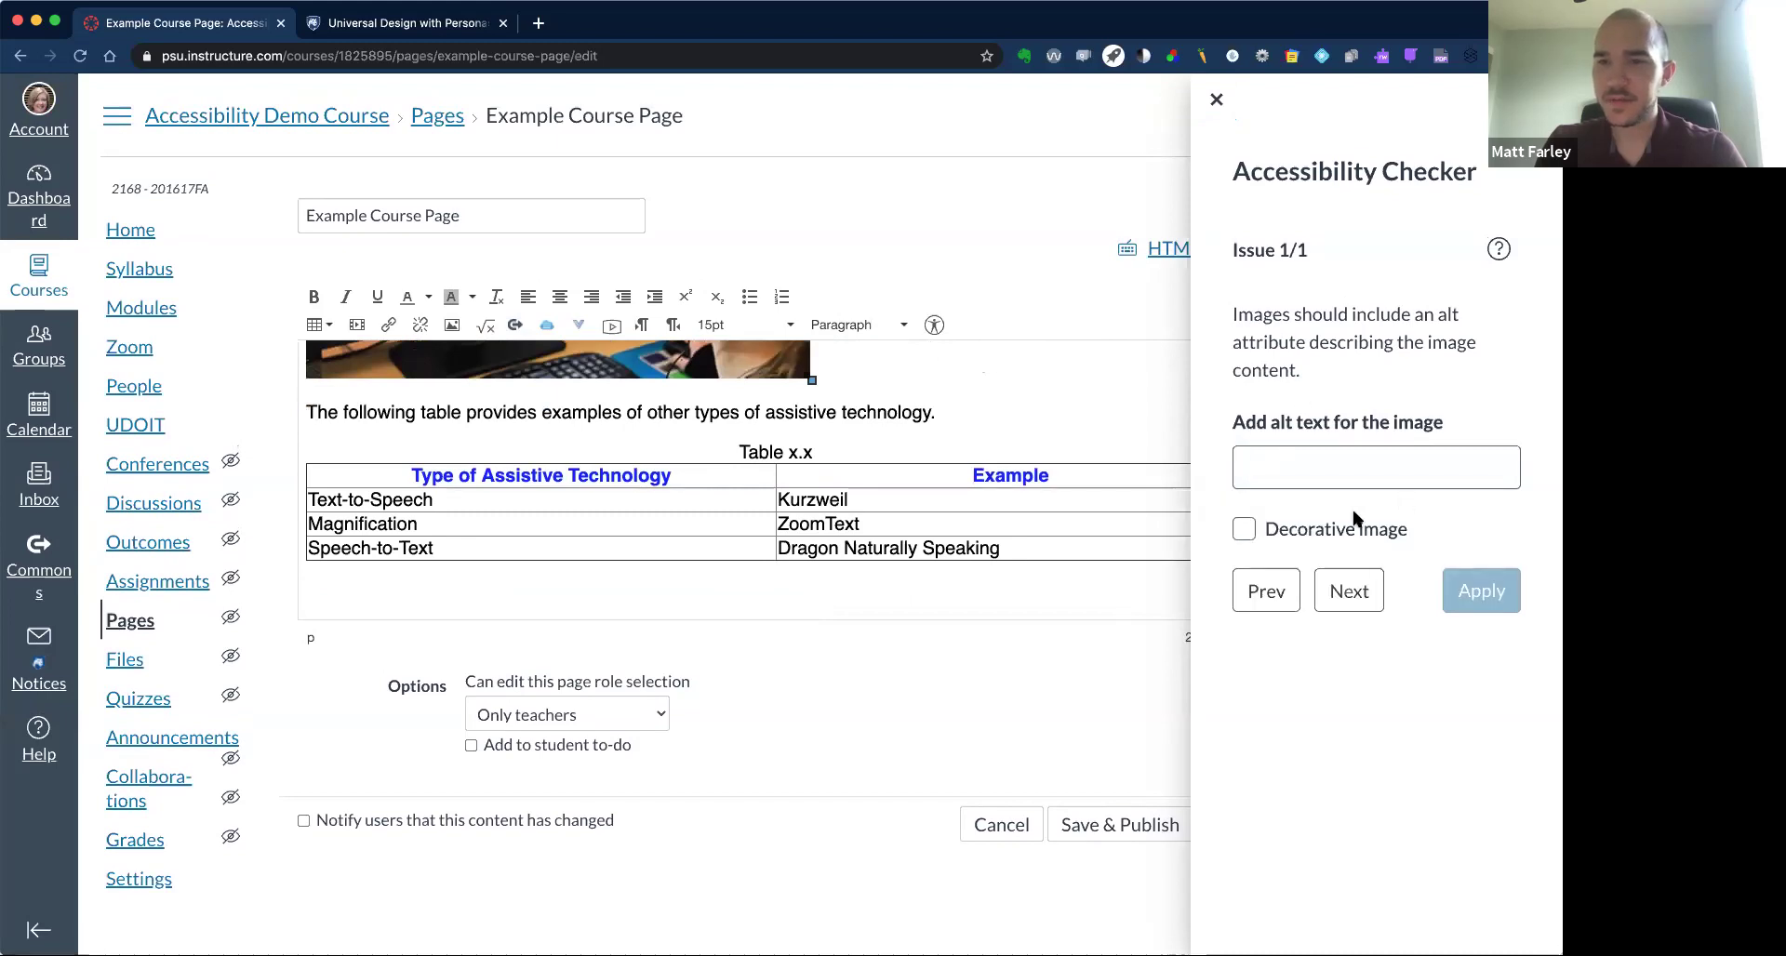
# Mark the image as decorative, apply the fix, and close the checker
pyautogui.doubleClick(1251, 528)
pyautogui.click(1244, 528)
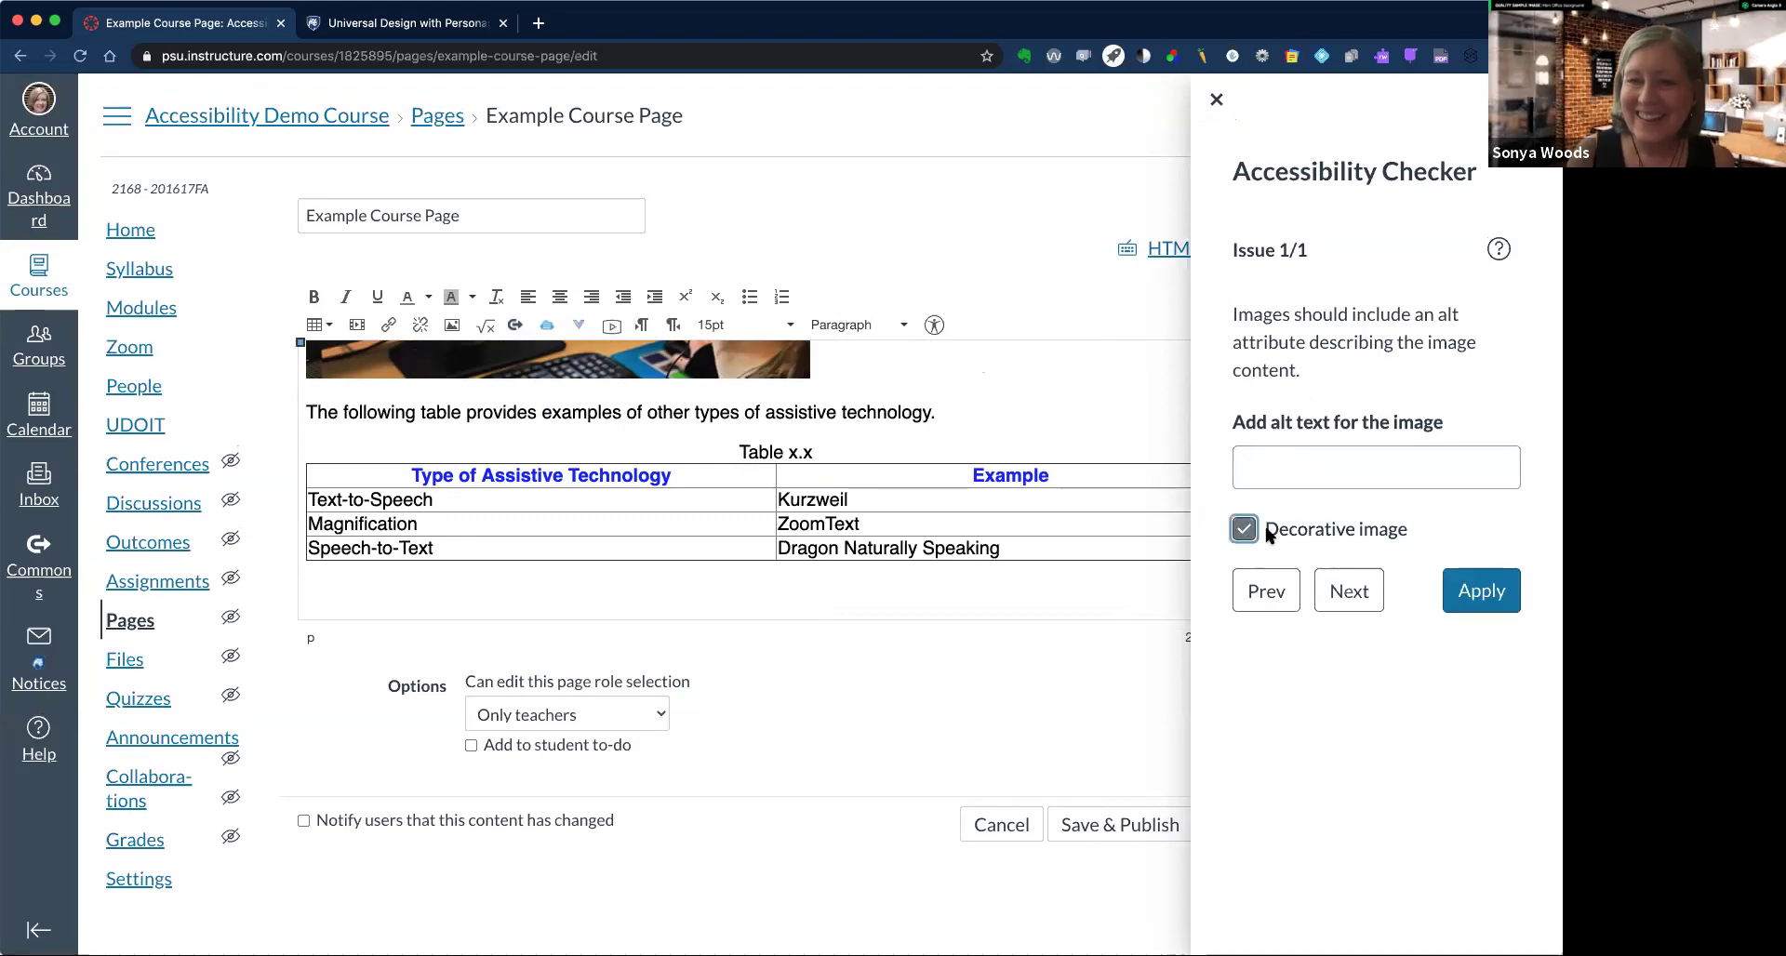
pyautogui.click(1457, 586)
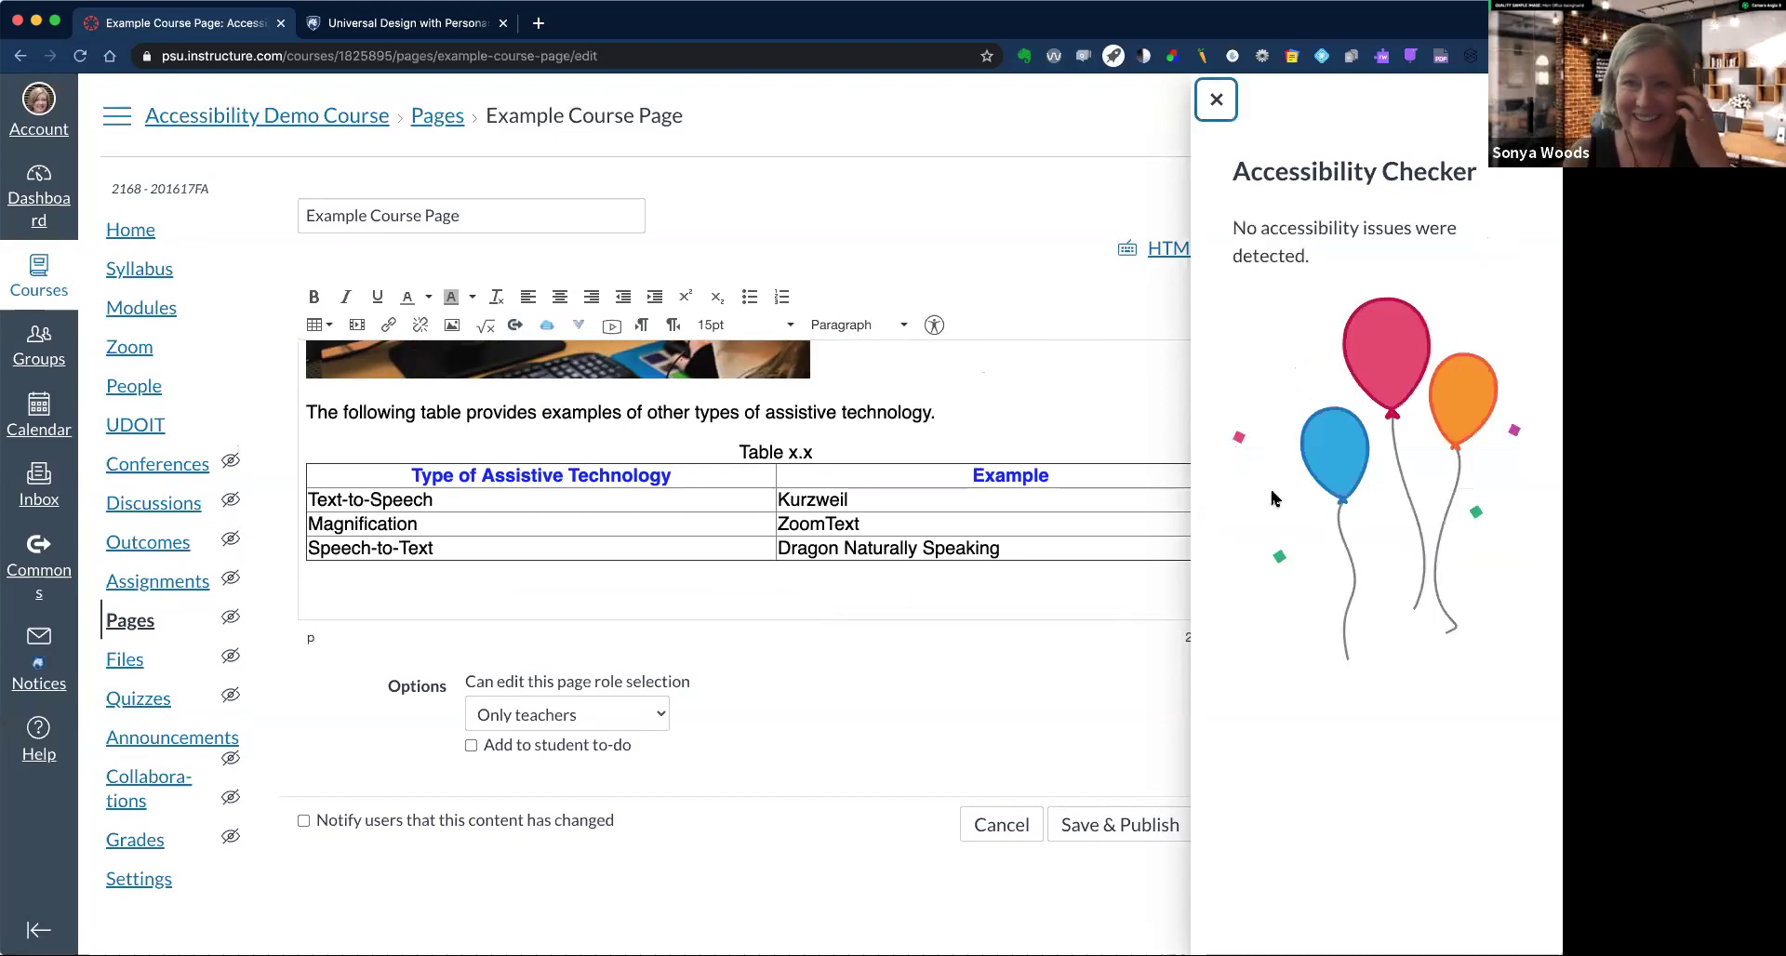
pyautogui.click(1215, 103)
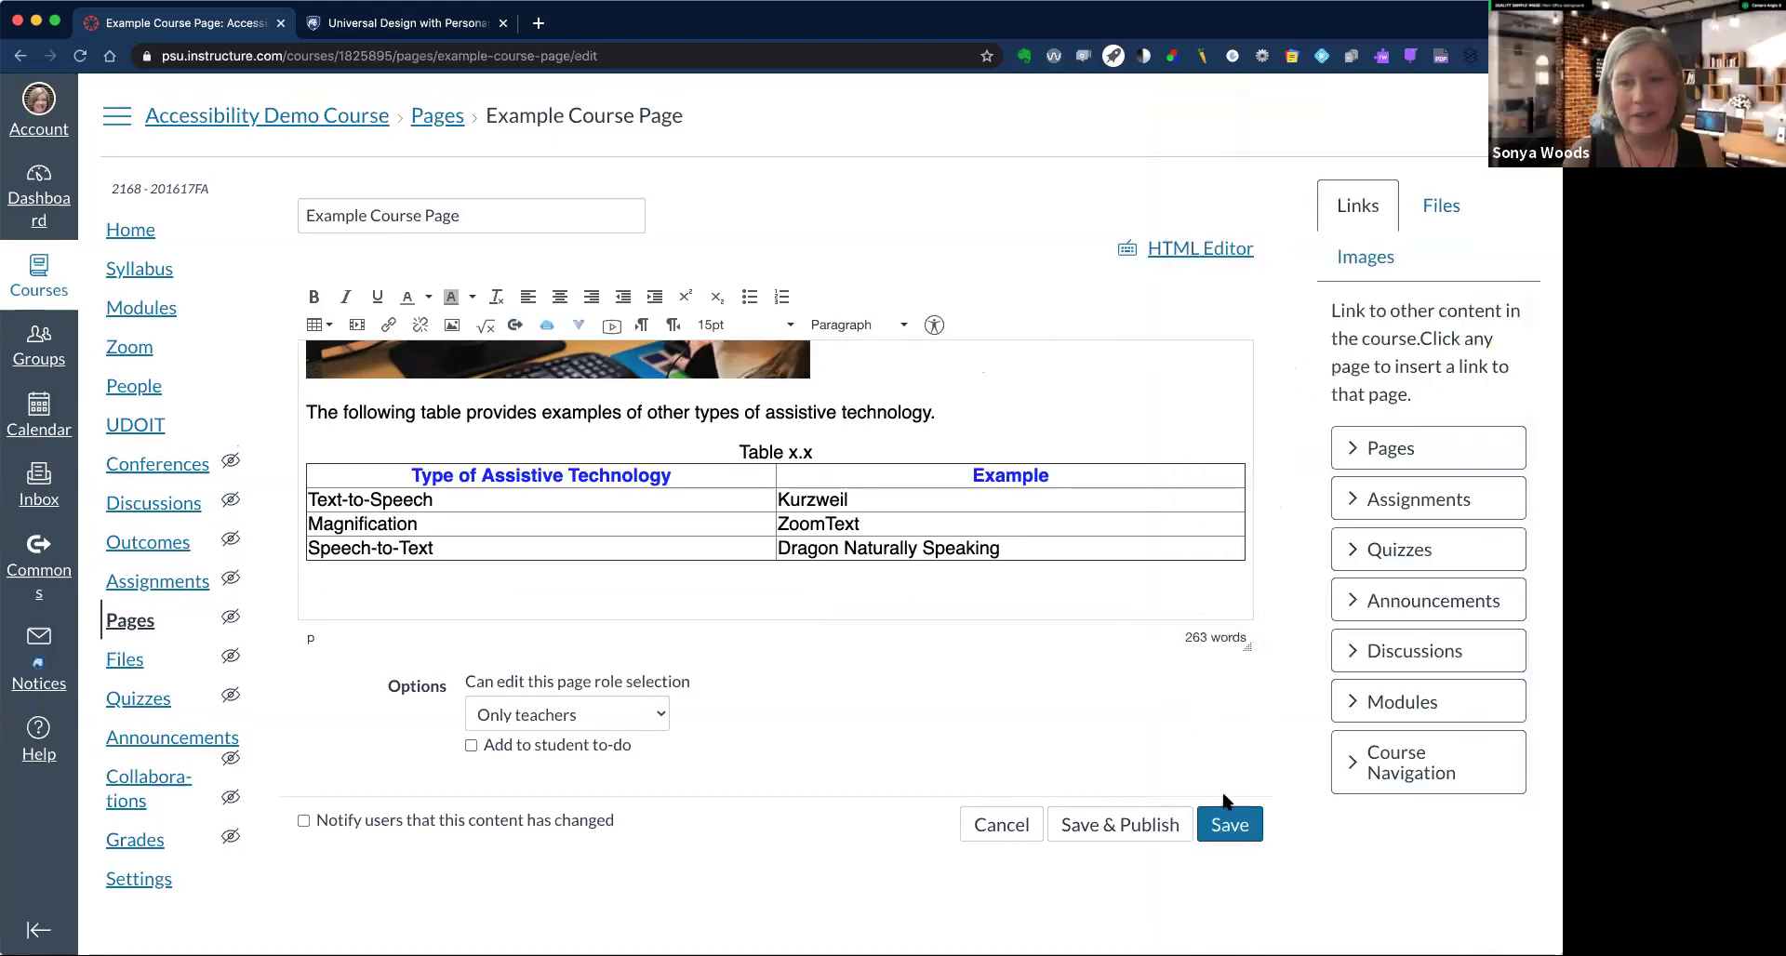
# Save the page edits, reopen Example Course Page for editing, and select its title
pyautogui.click(1230, 828)
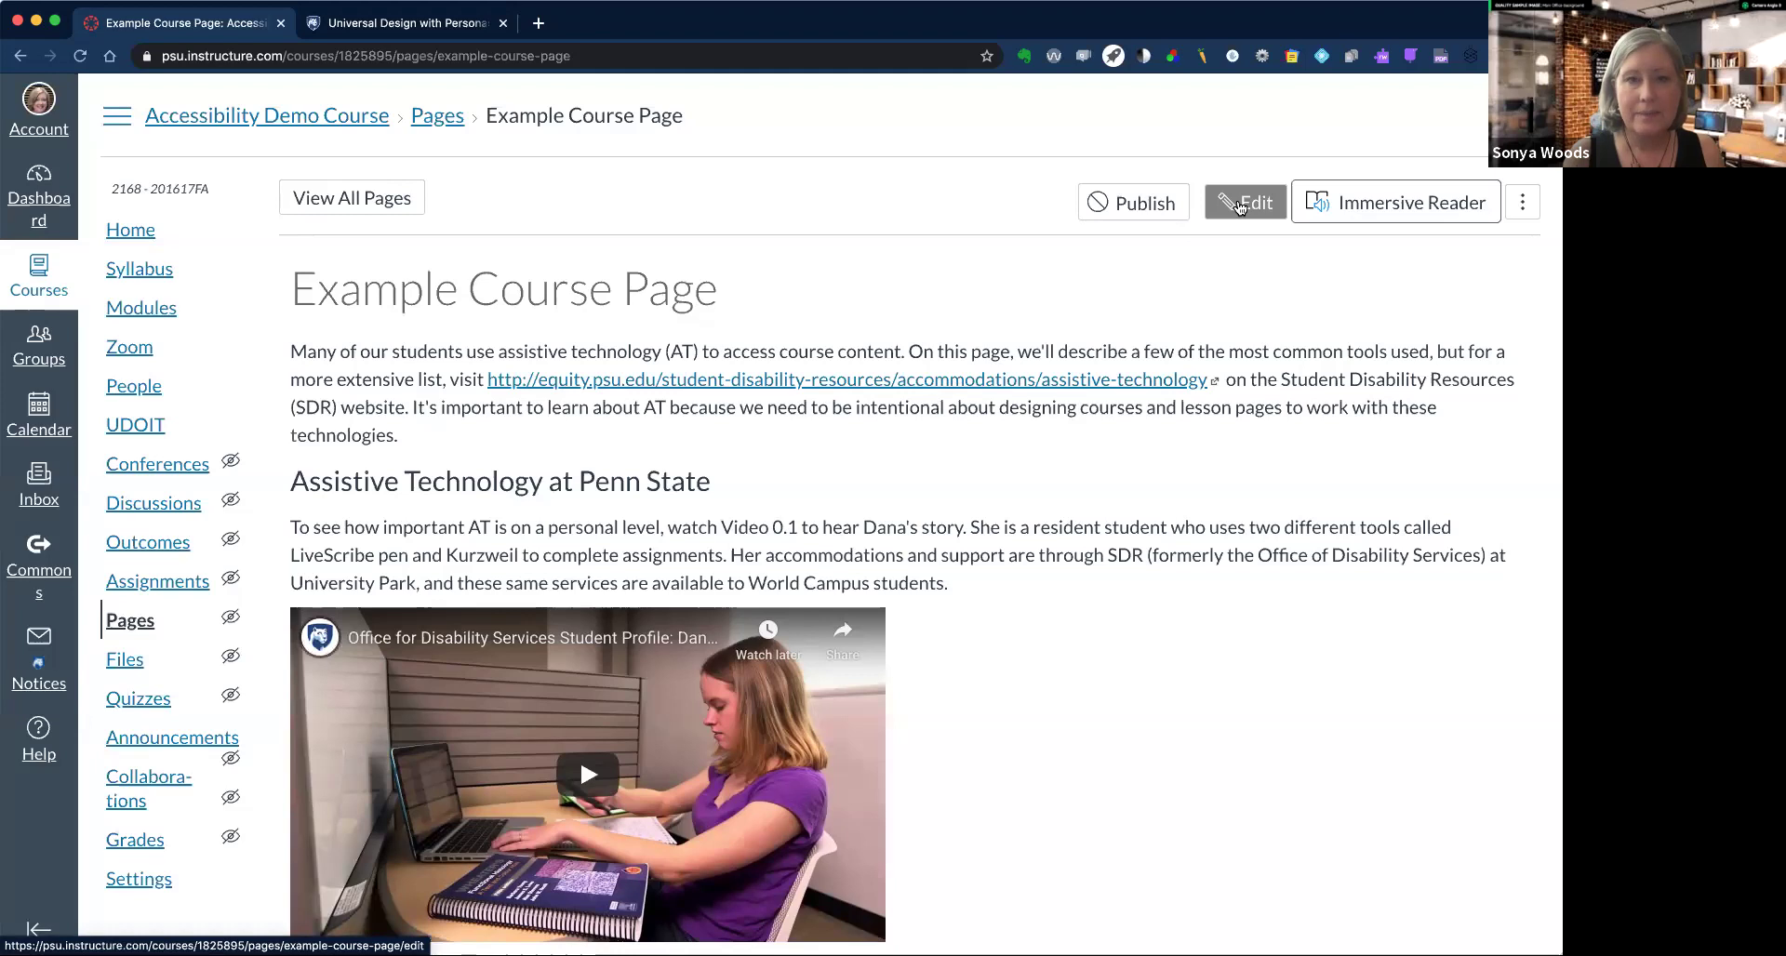
pyautogui.click(1243, 203)
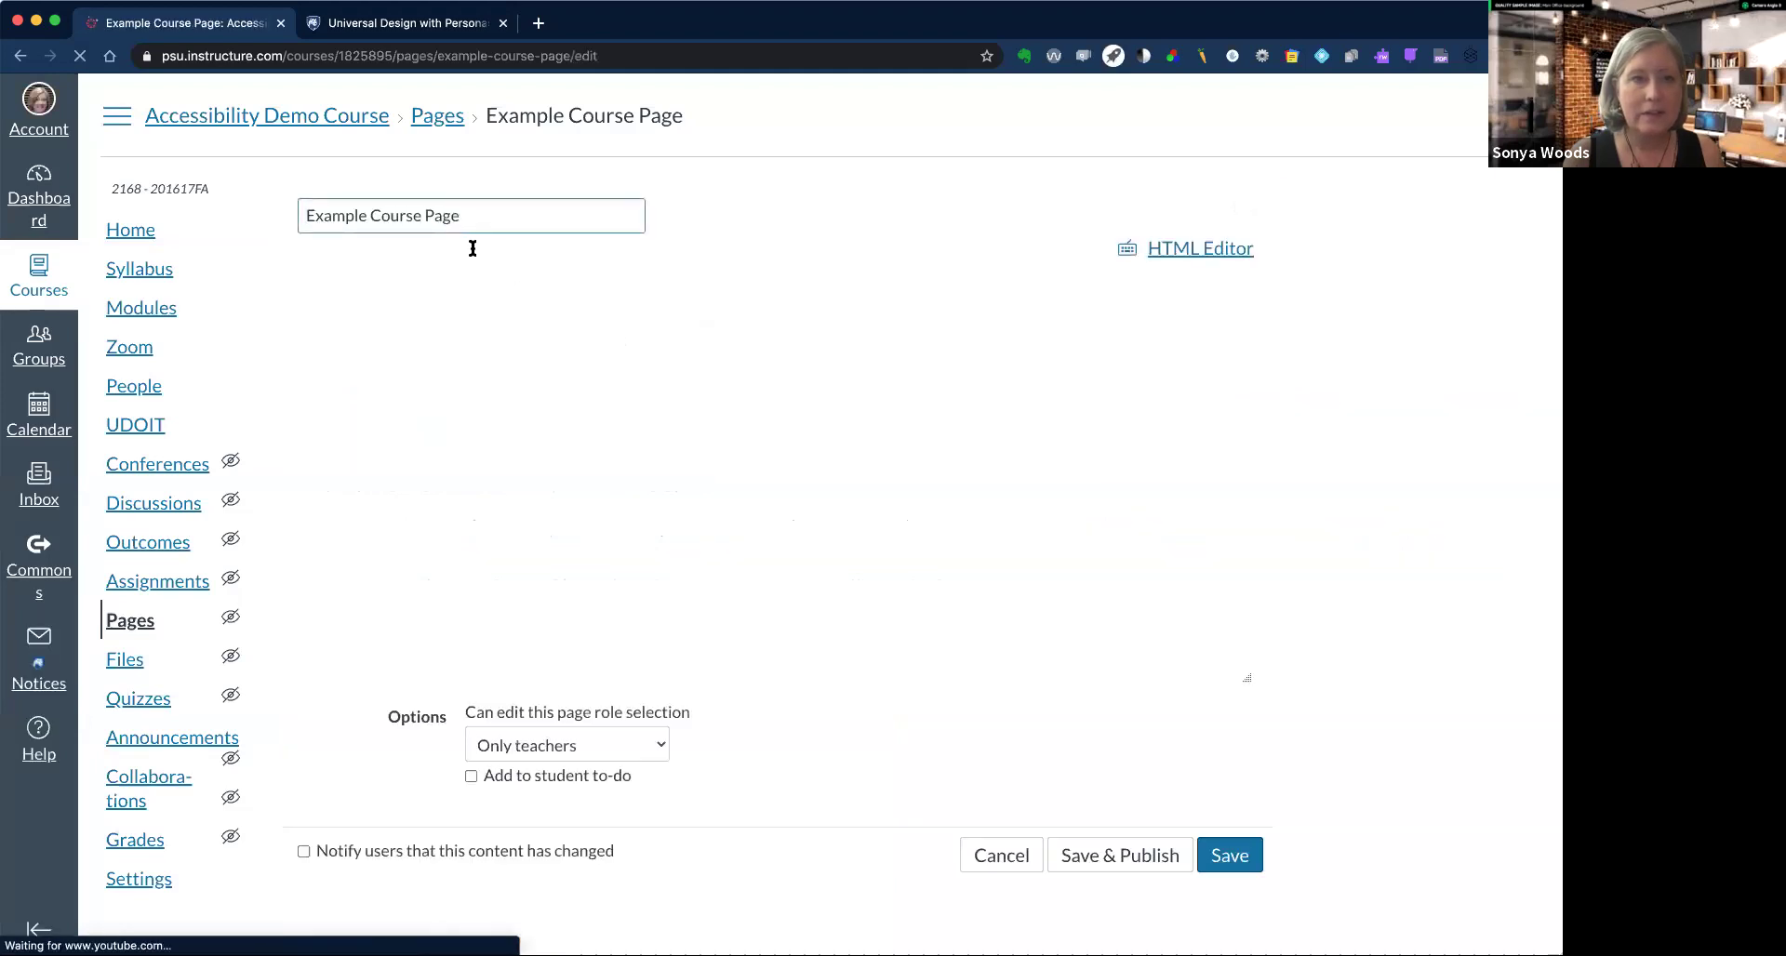
pyautogui.click(469, 221)
pyautogui.moveTo(470, 220); pyautogui.dragTo(268, 213)
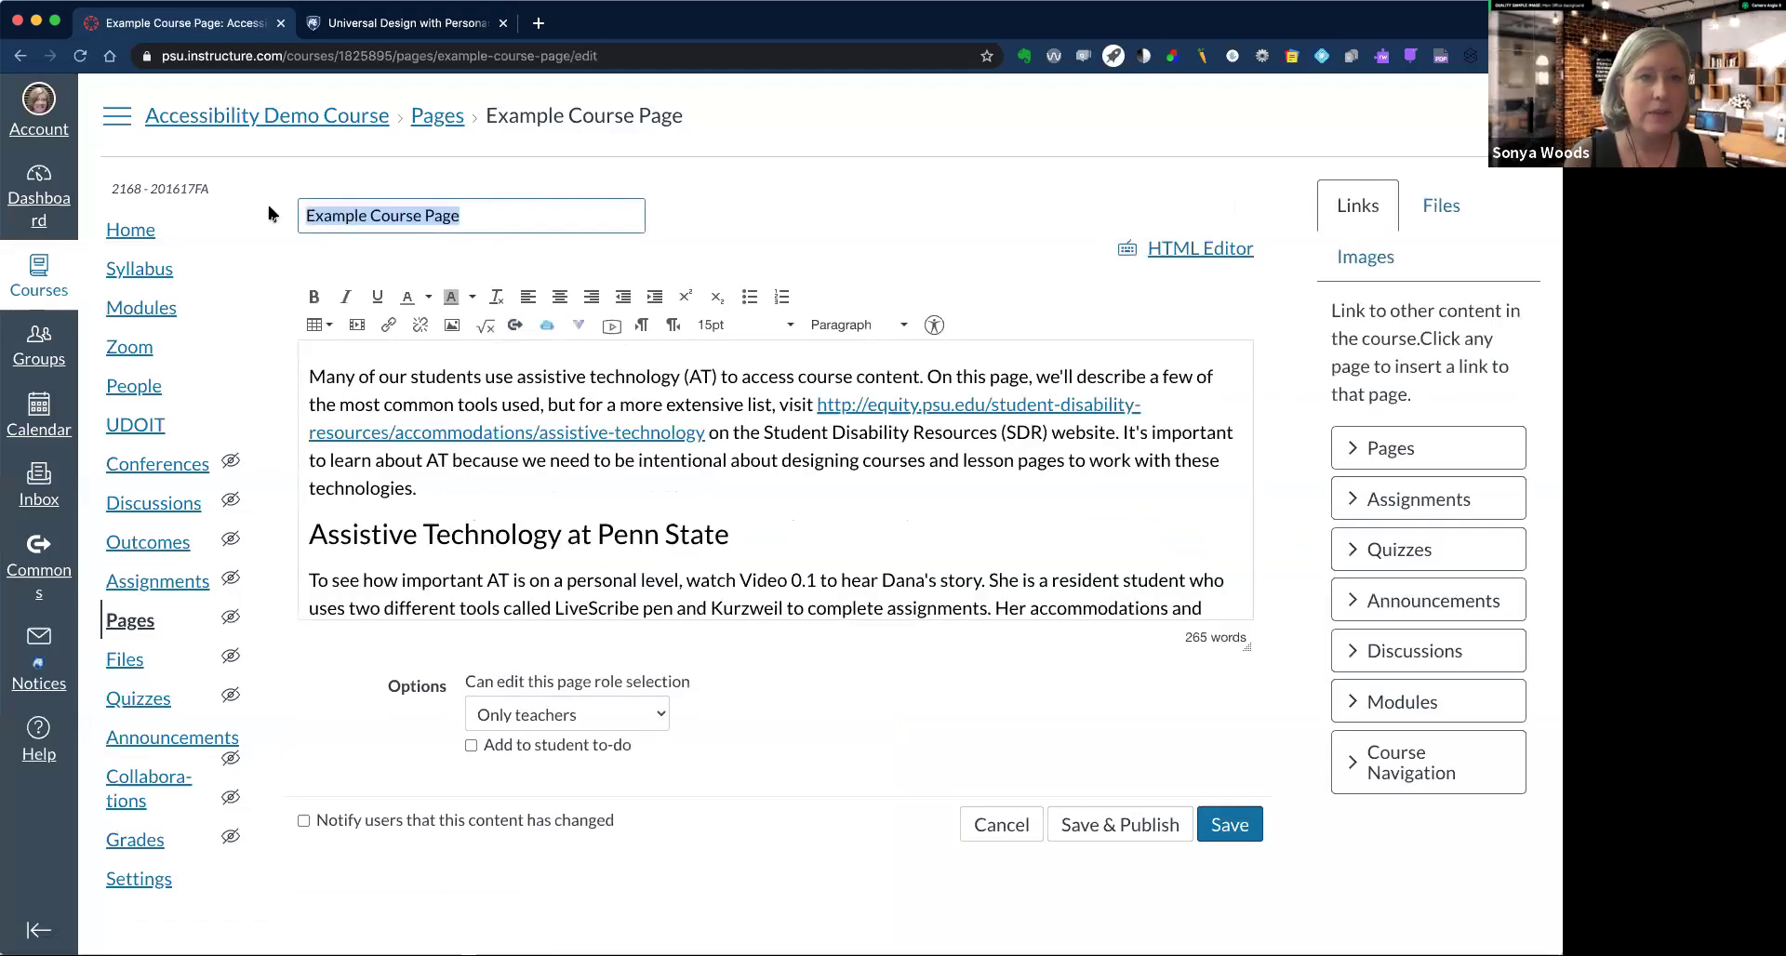
# Change the 'Assistive Technology at Penn State' heading to Header 2
pyautogui.click(559, 531)
pyautogui.press('End')
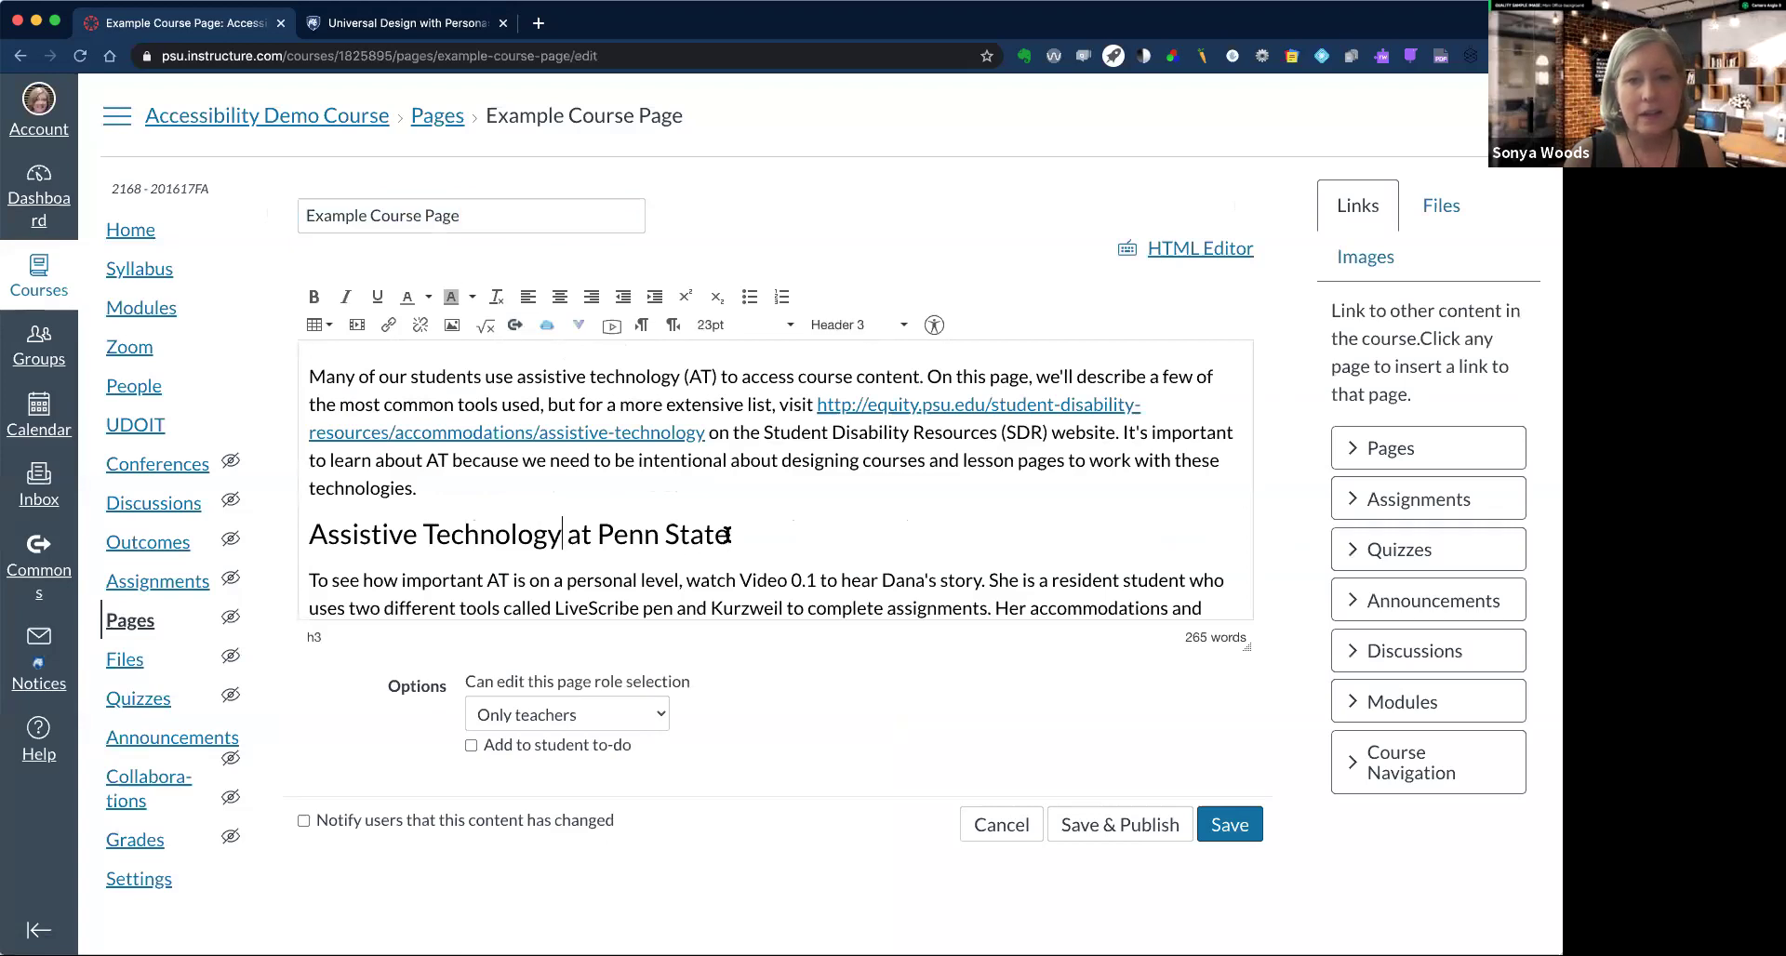
pyautogui.moveTo(559, 530); pyautogui.dragTo(312, 533)
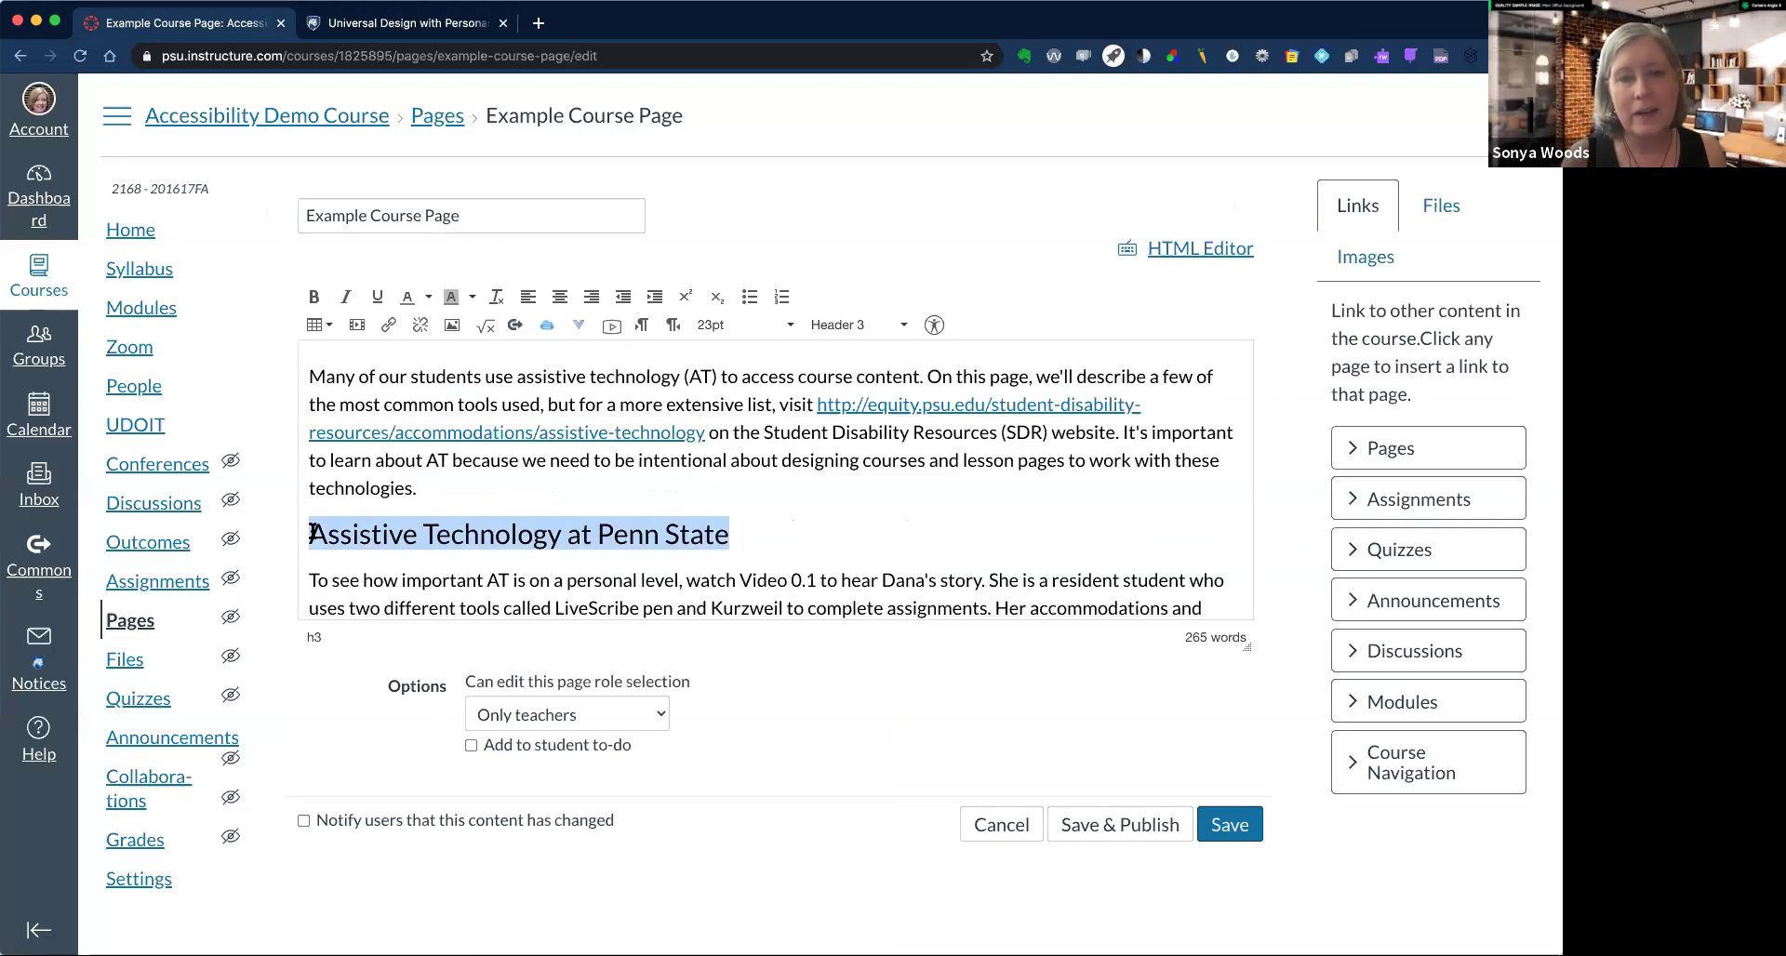
pyautogui.click(900, 325)
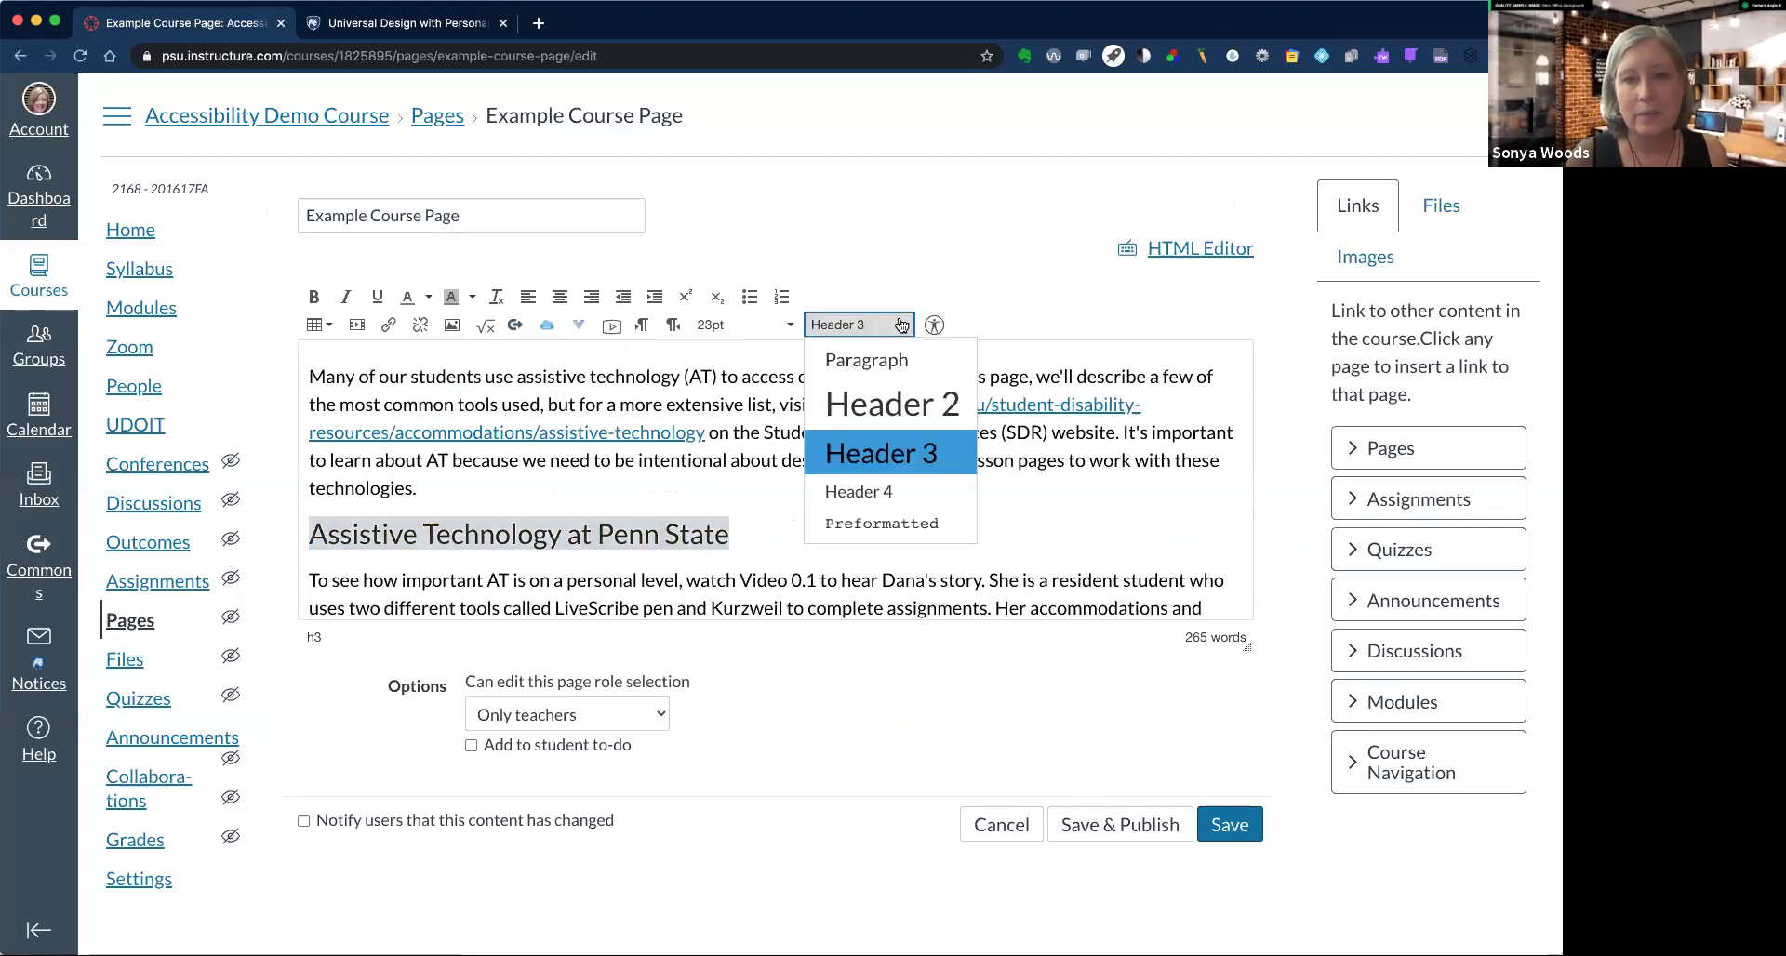
pyautogui.click(898, 405)
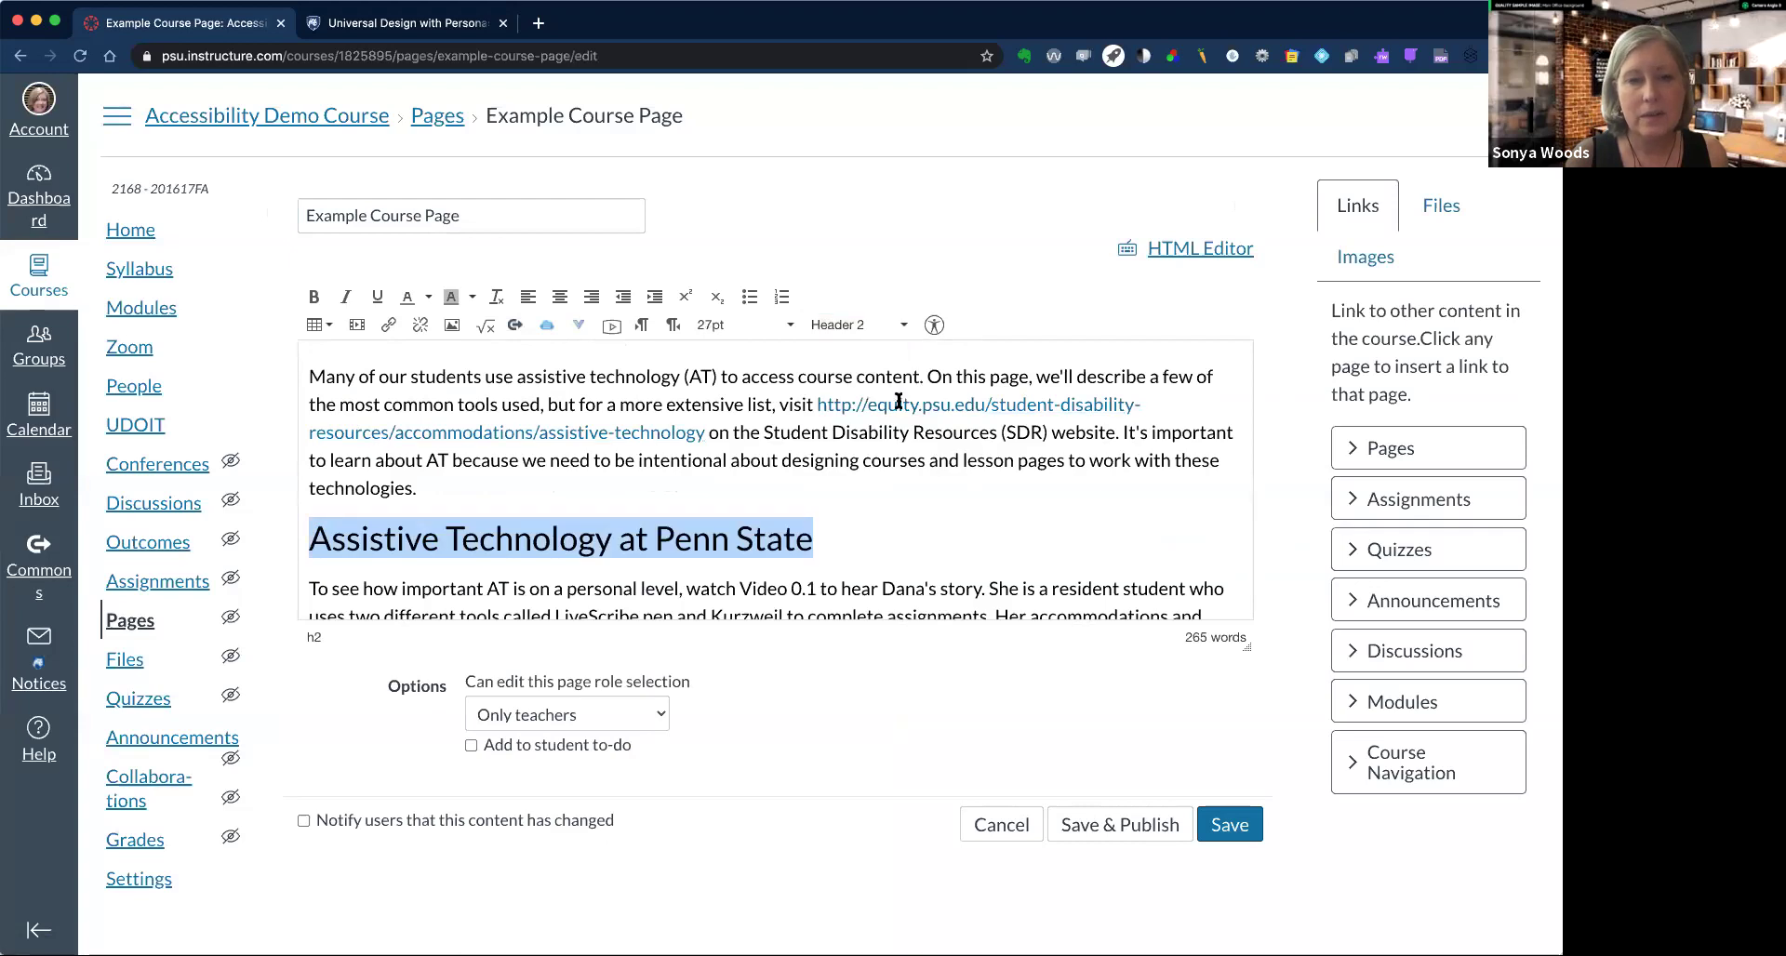
# Select the Screen Readers heading to check its level, then review the rest of the page
pyautogui.scroll(-5, 899, 402)
pyautogui.scroll(-4, 898, 401)
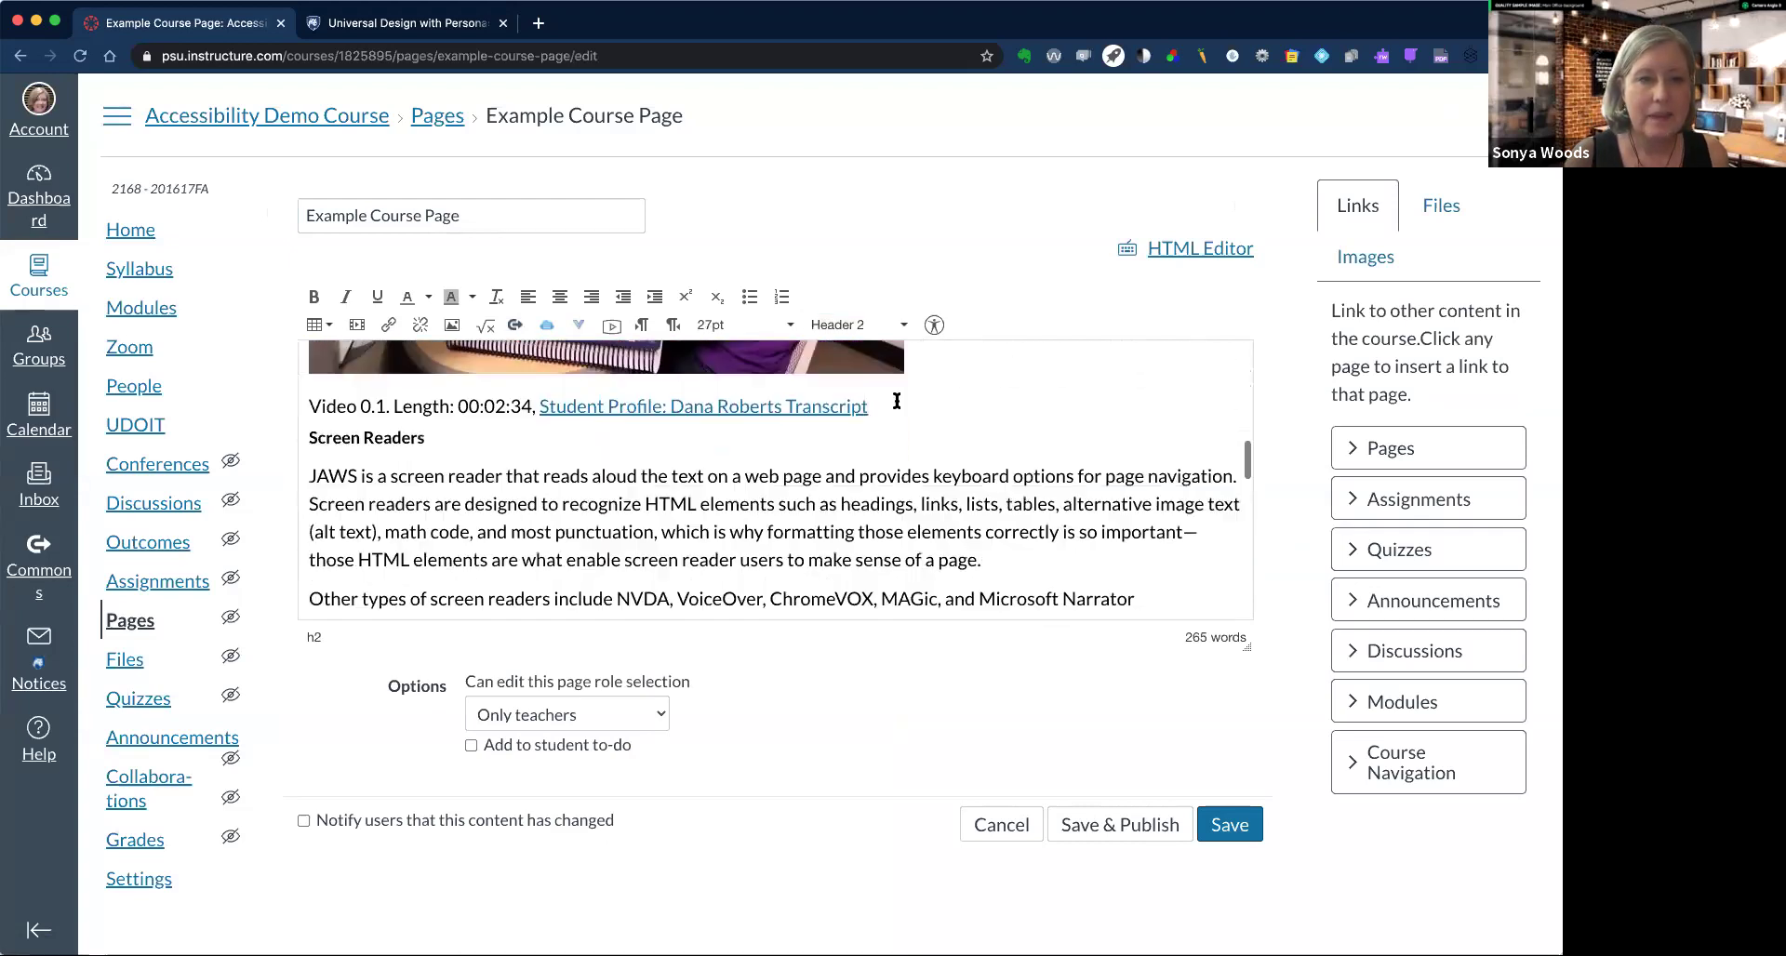
pyautogui.tripleClick(316, 438)
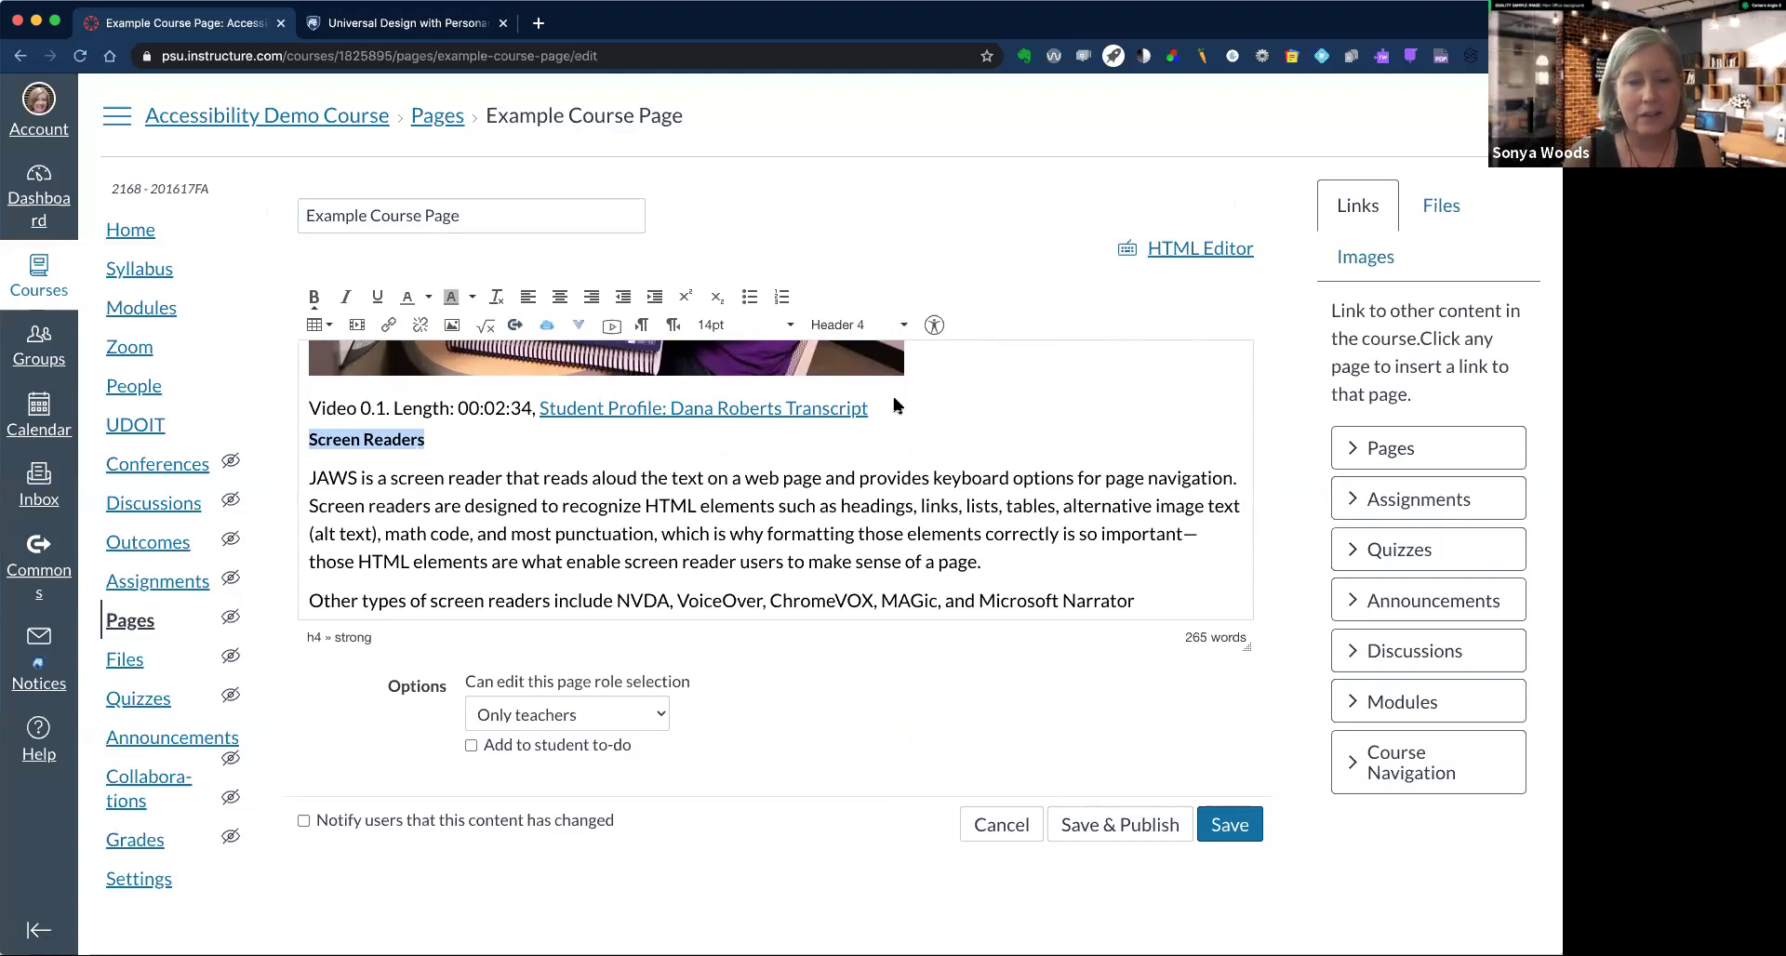
pyautogui.scroll(-2, 895, 405)
pyautogui.scroll(-2, 895, 405)
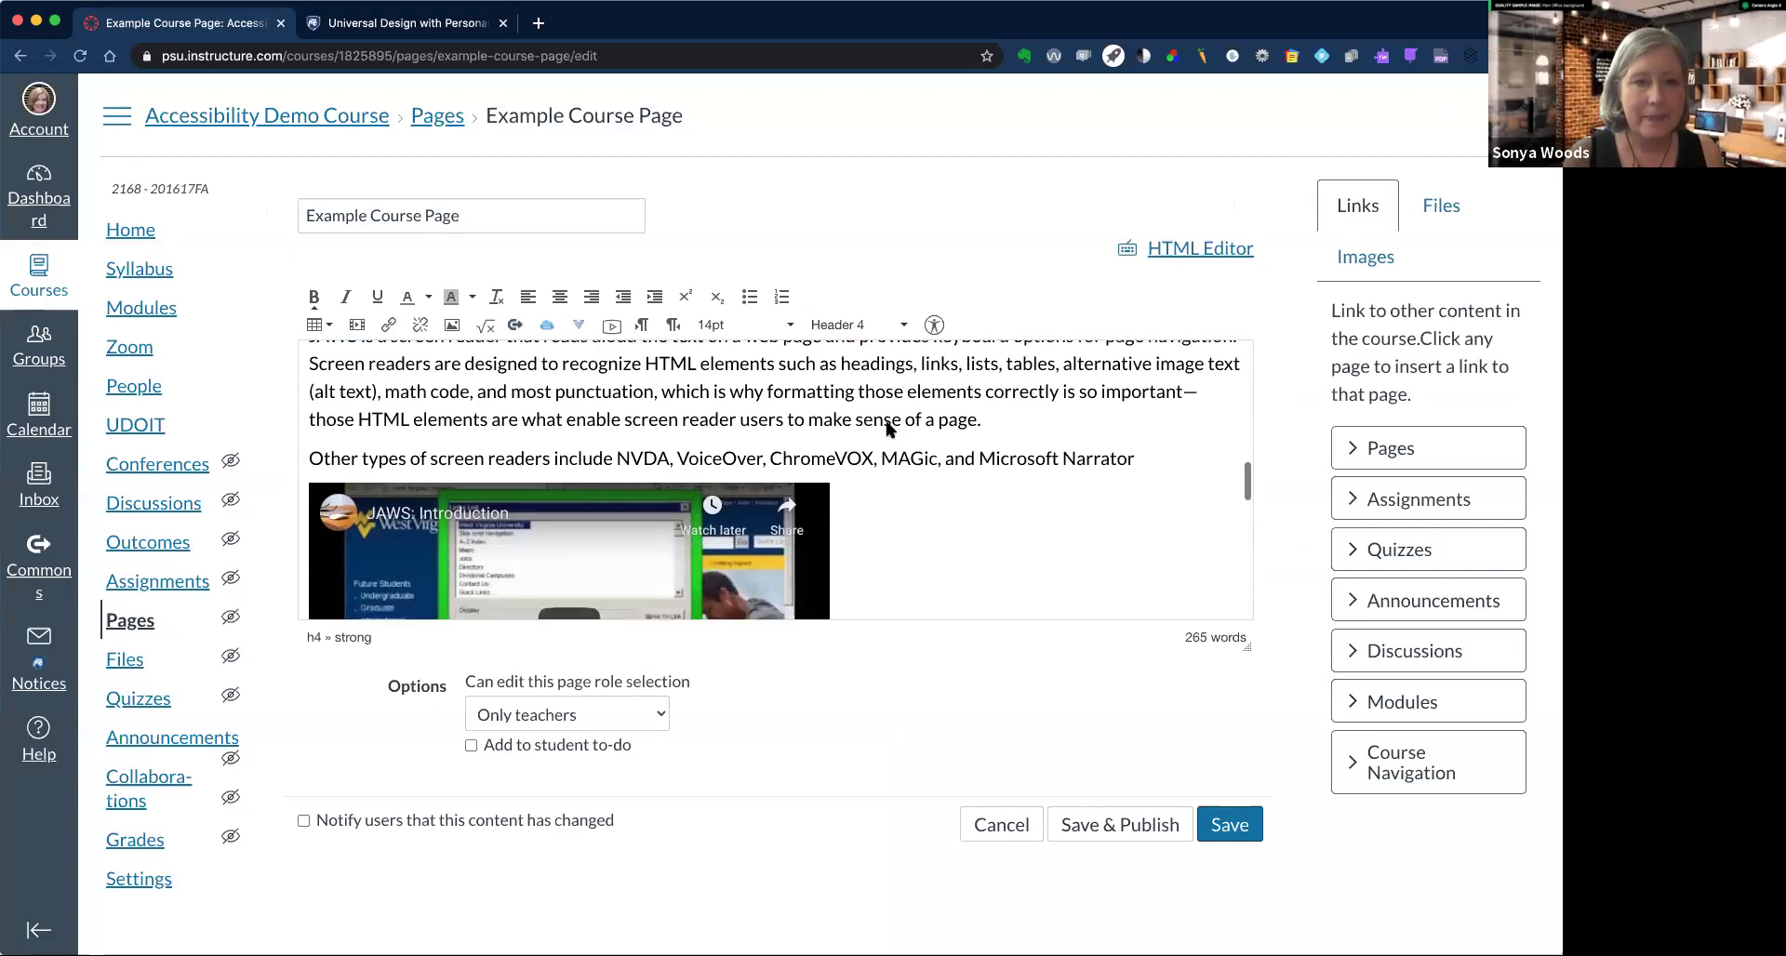
pyautogui.scroll(1, 889, 427)
pyautogui.scroll(-10, 888, 426)
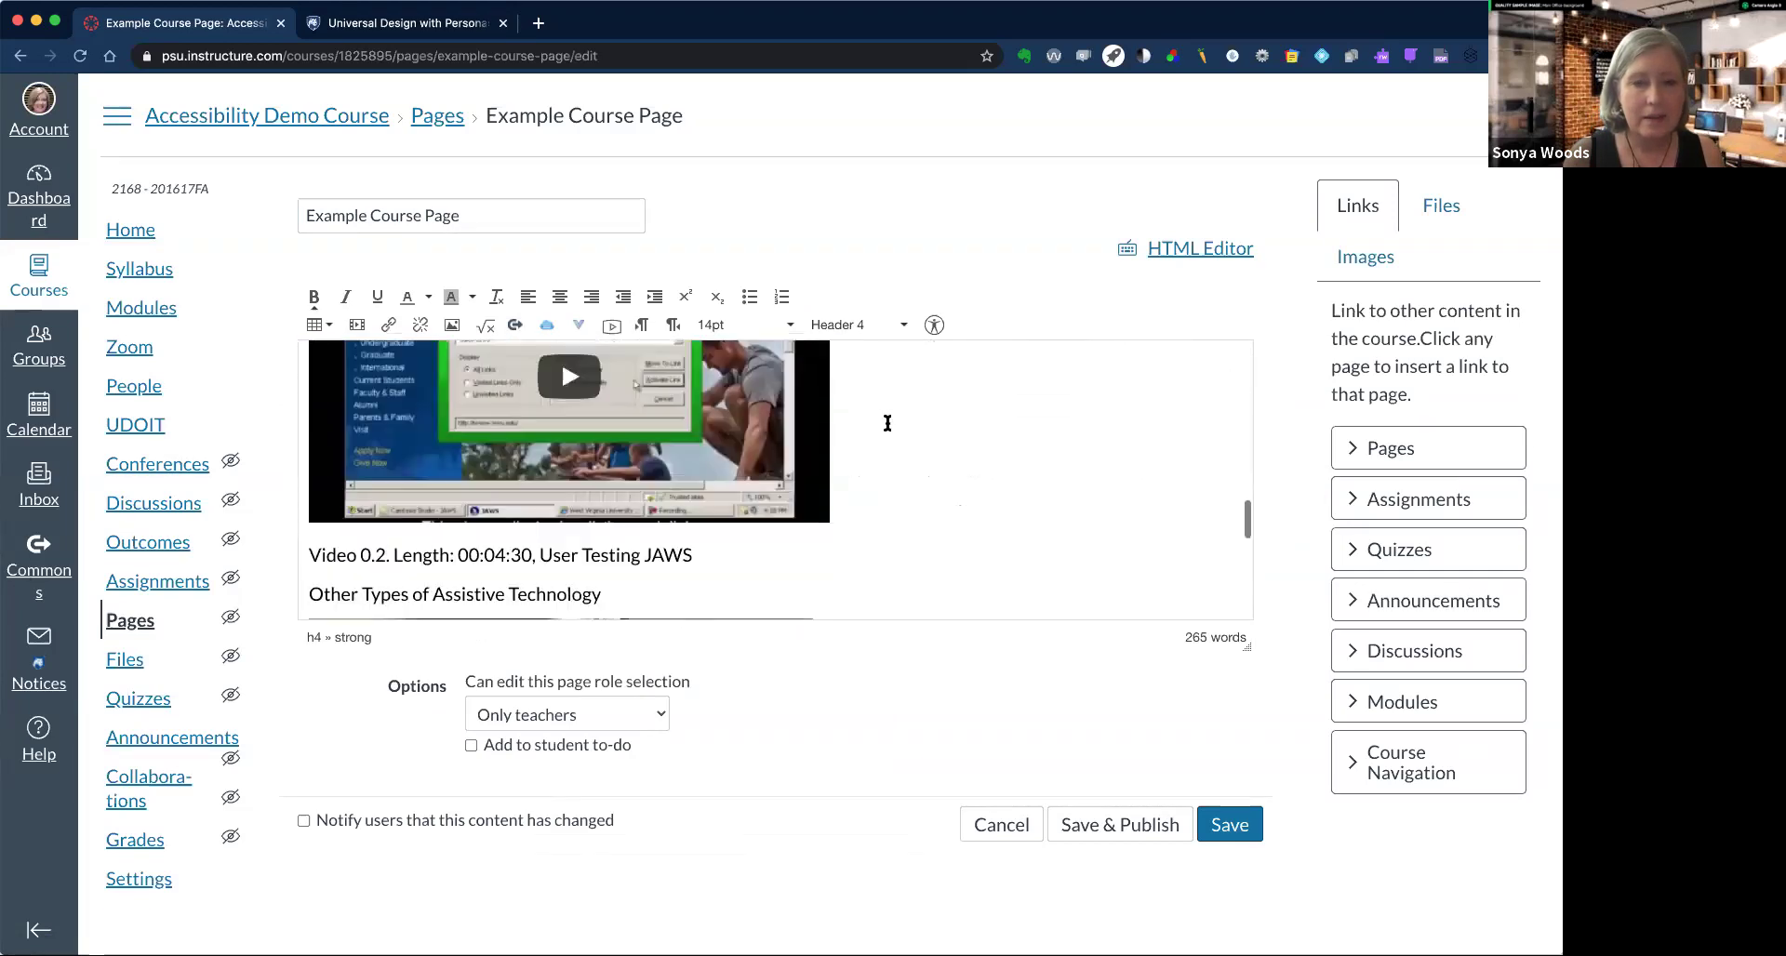
pyautogui.scroll(-3, 887, 424)
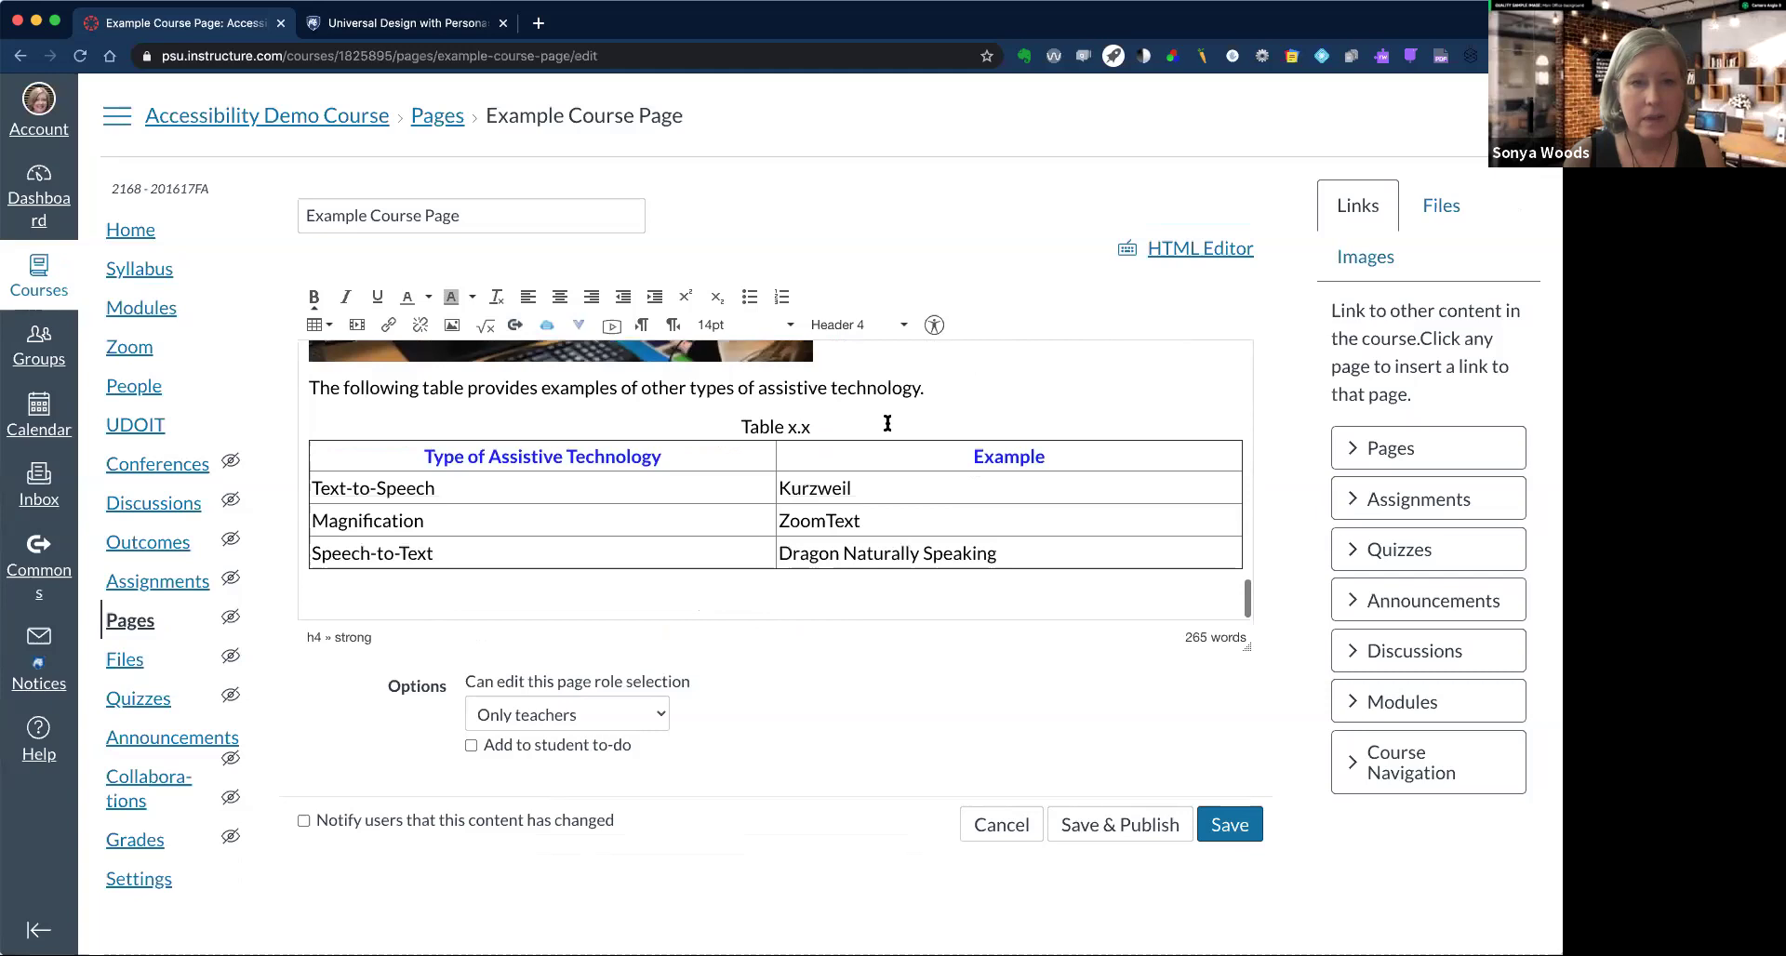
pyautogui.scroll(20, 887, 423)
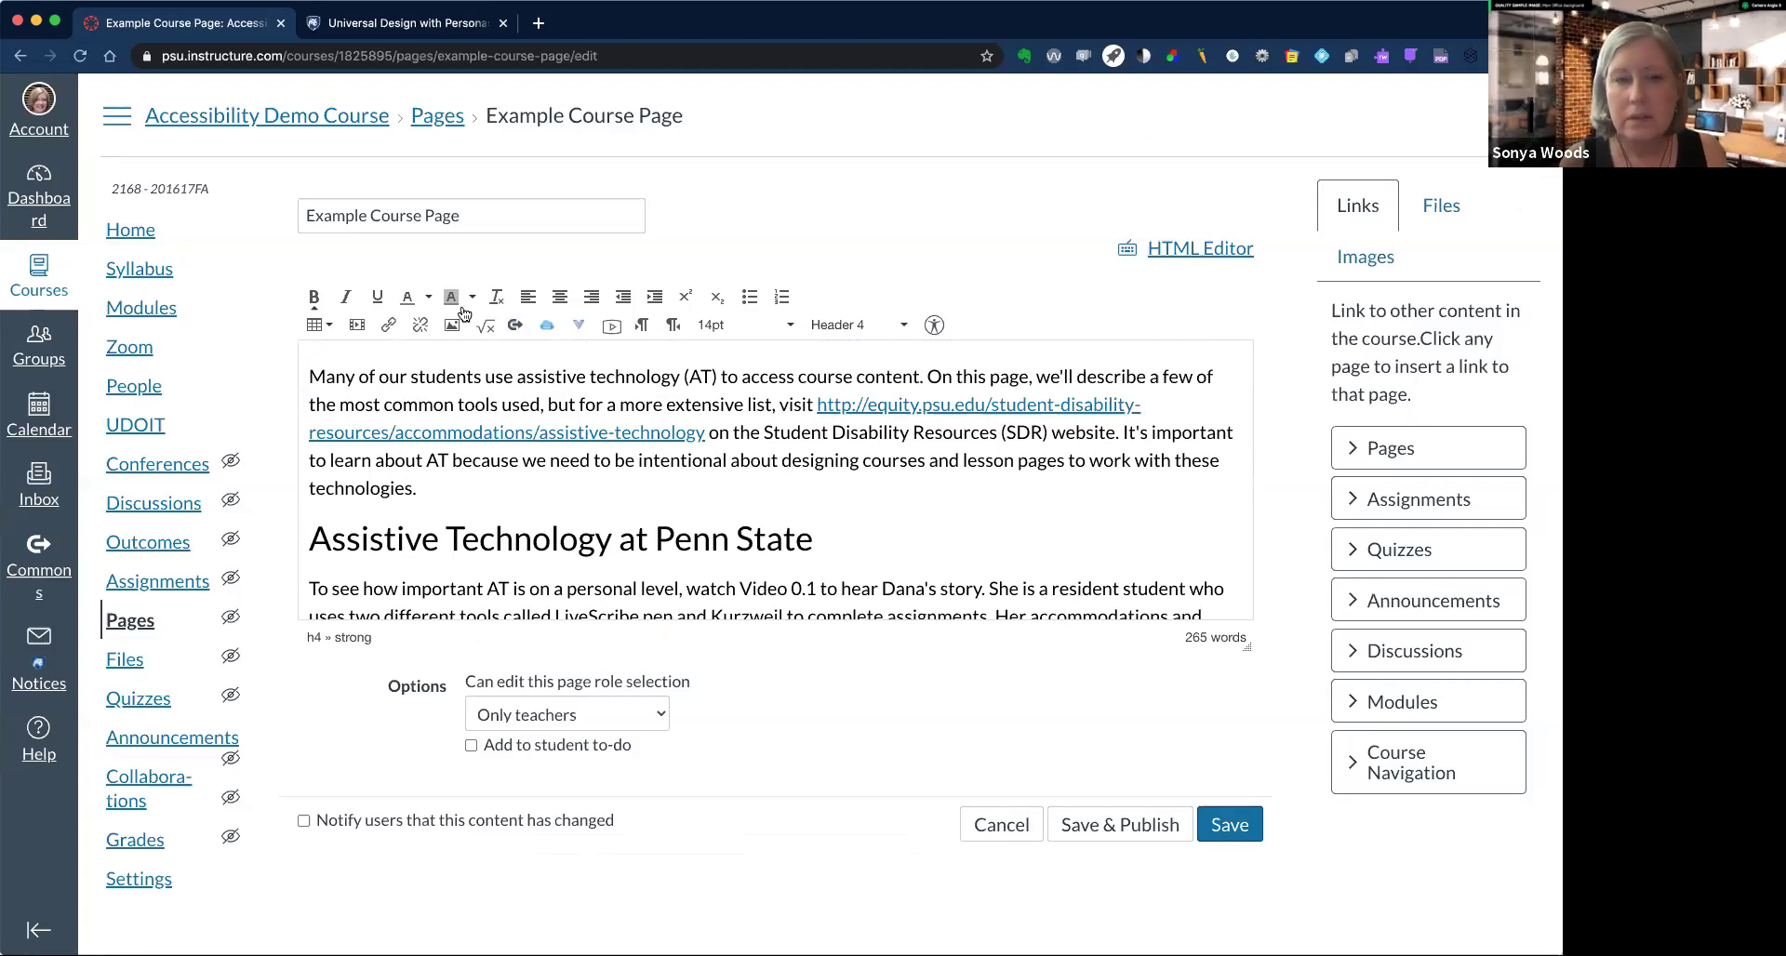
# Add an empty paragraph after 'technologies.' and browse the My files image folder in Canvas
pyautogui.click(480, 492)
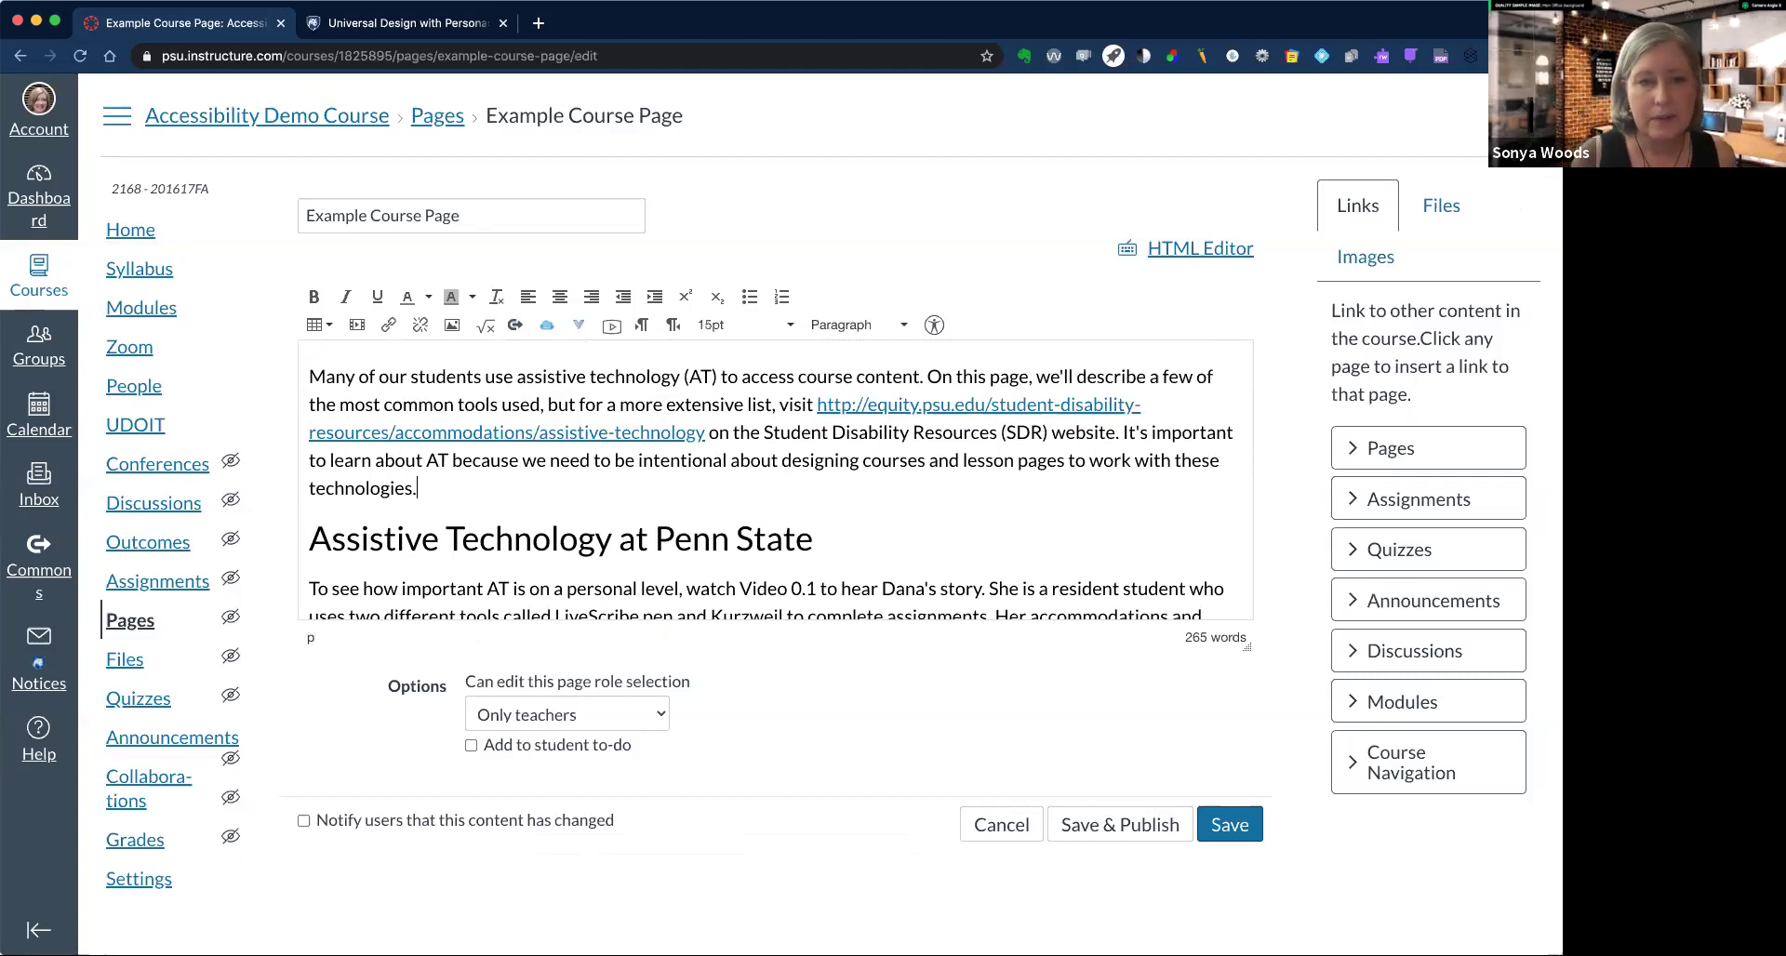
pyautogui.press('Return')
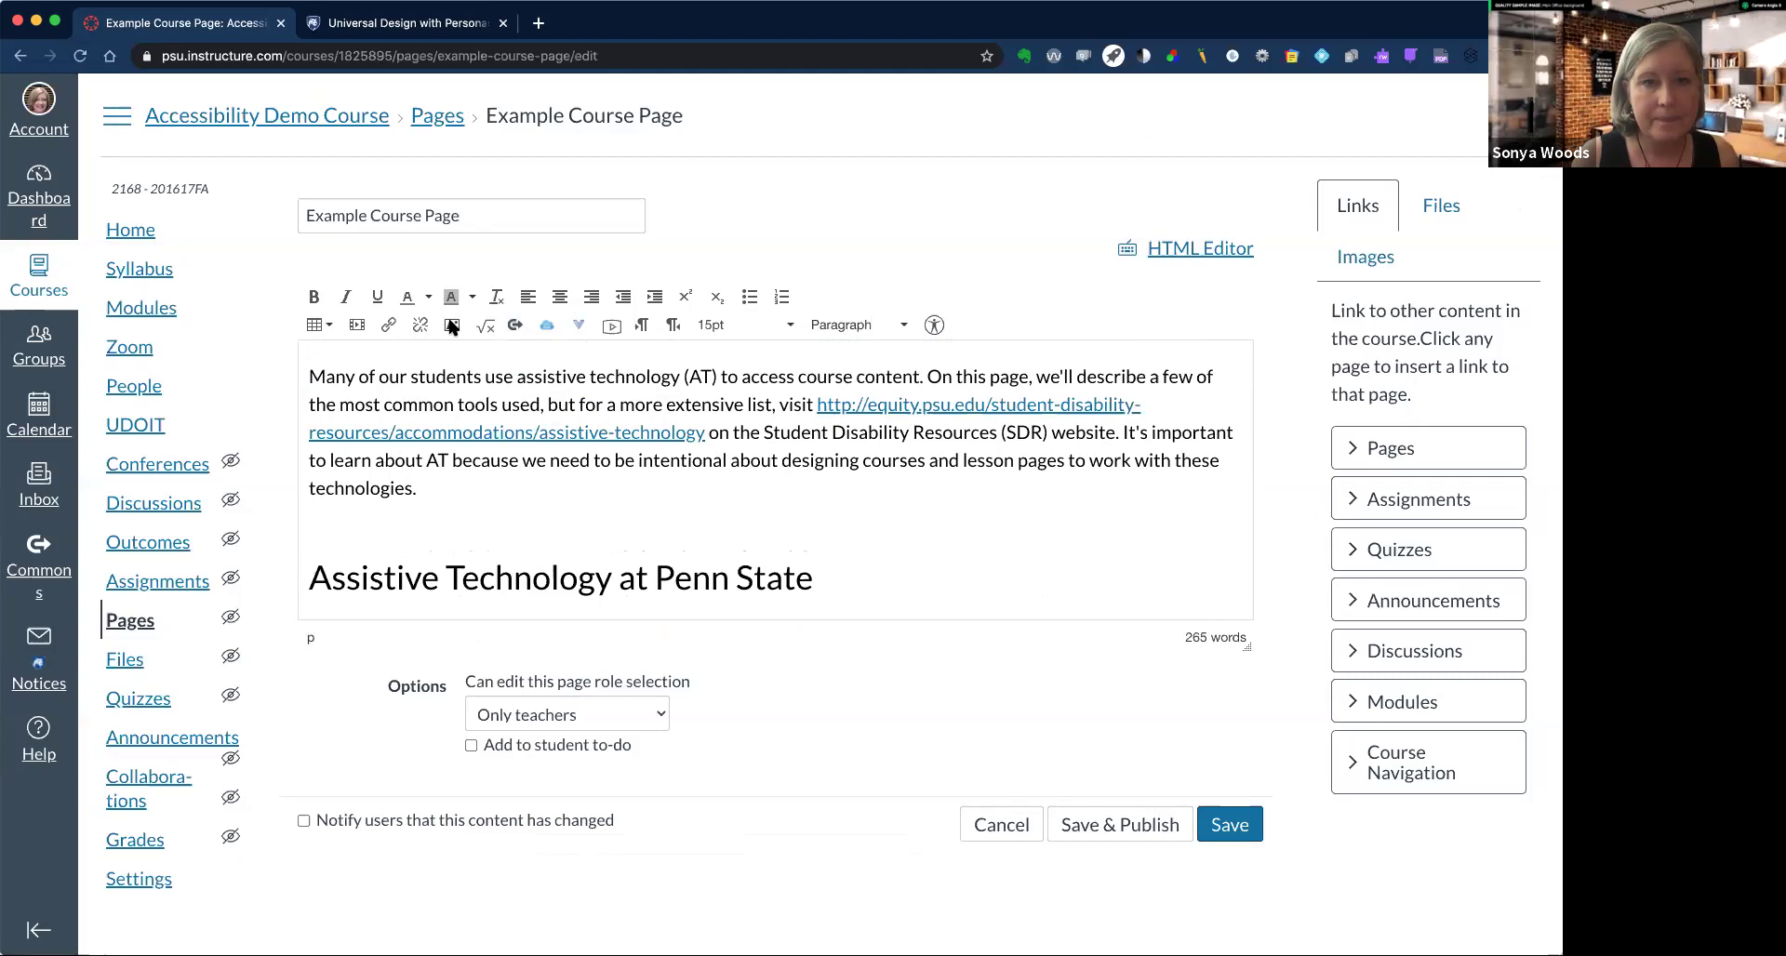
pyautogui.click(451, 326)
pyautogui.click(610, 328)
pyautogui.click(630, 483)
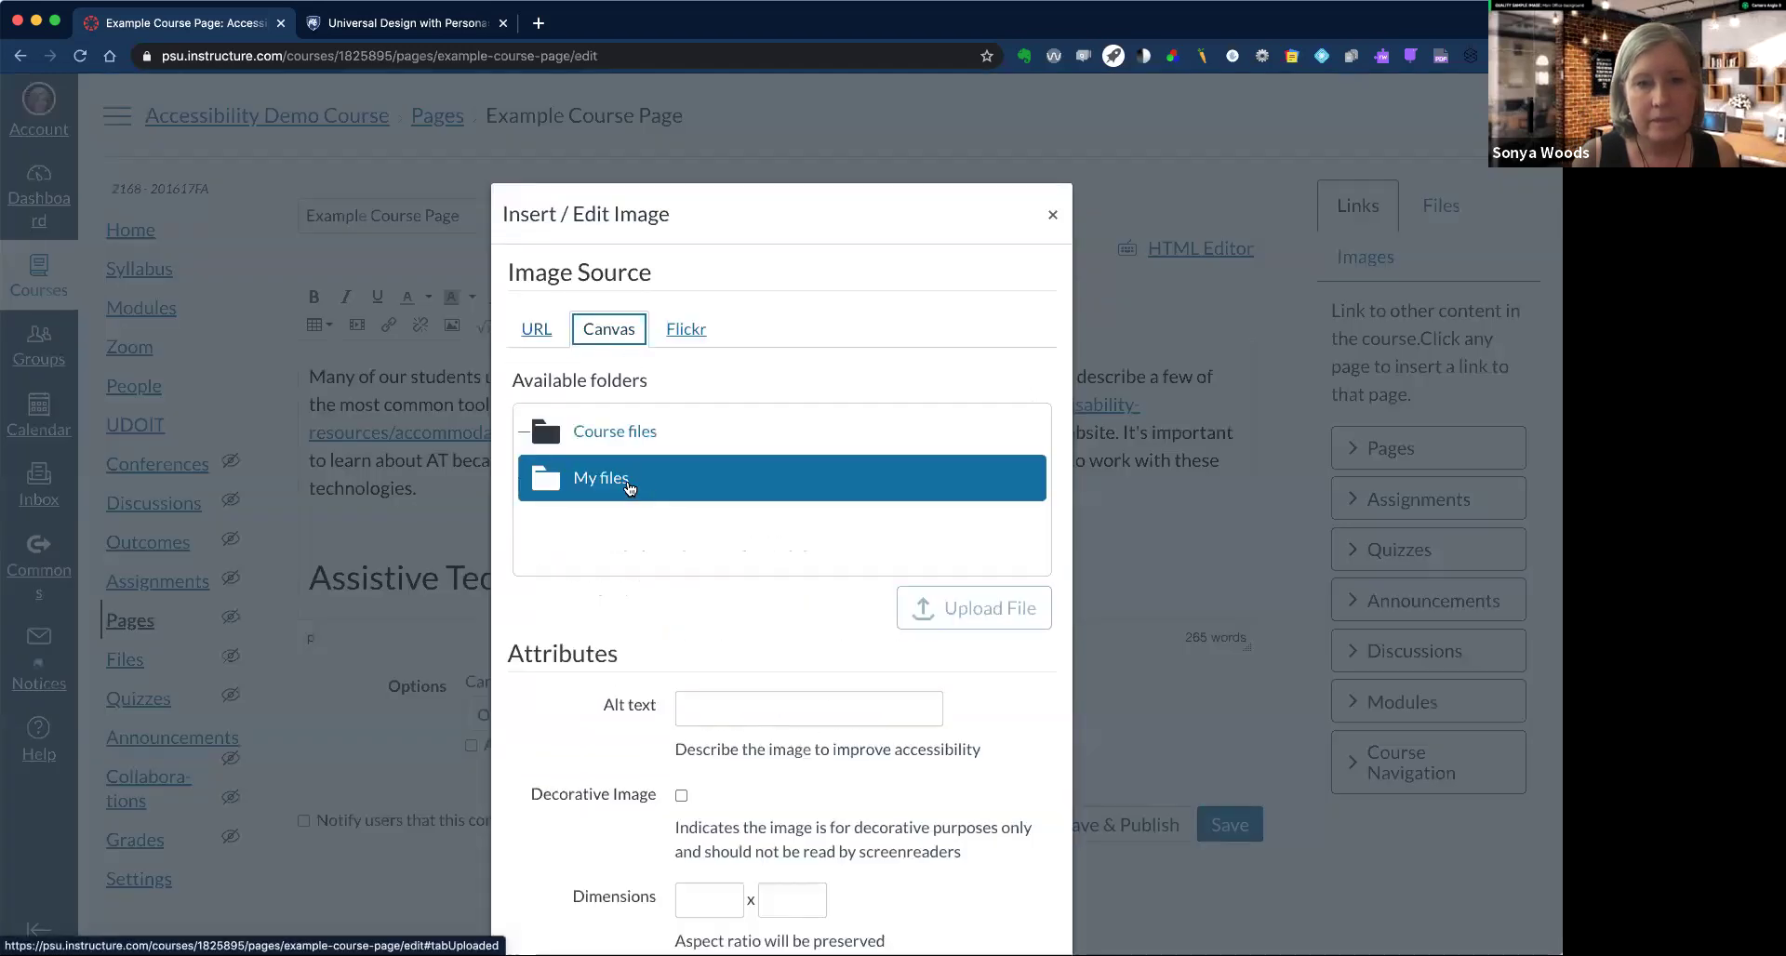
pyautogui.scroll(-1, 625, 480)
pyautogui.scroll(-5, 625, 480)
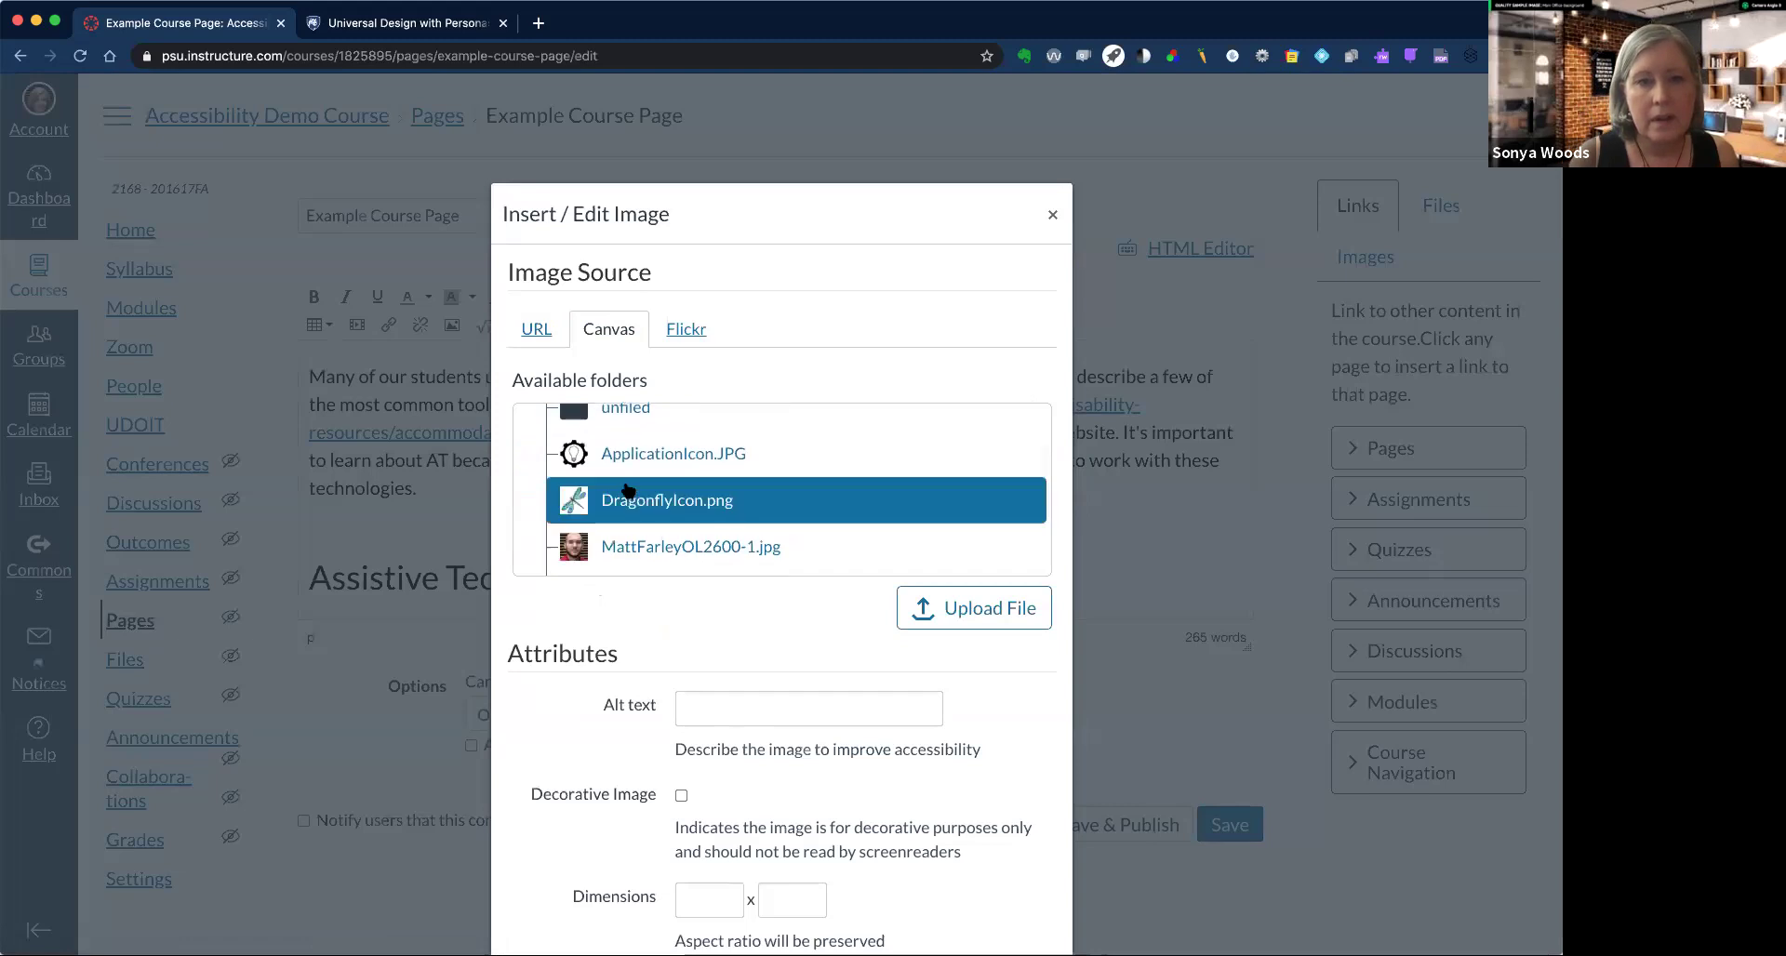
# Pick DragonflyIcon.png, mark it as a decorative image, then cancel without inserting it
pyautogui.click(625, 488)
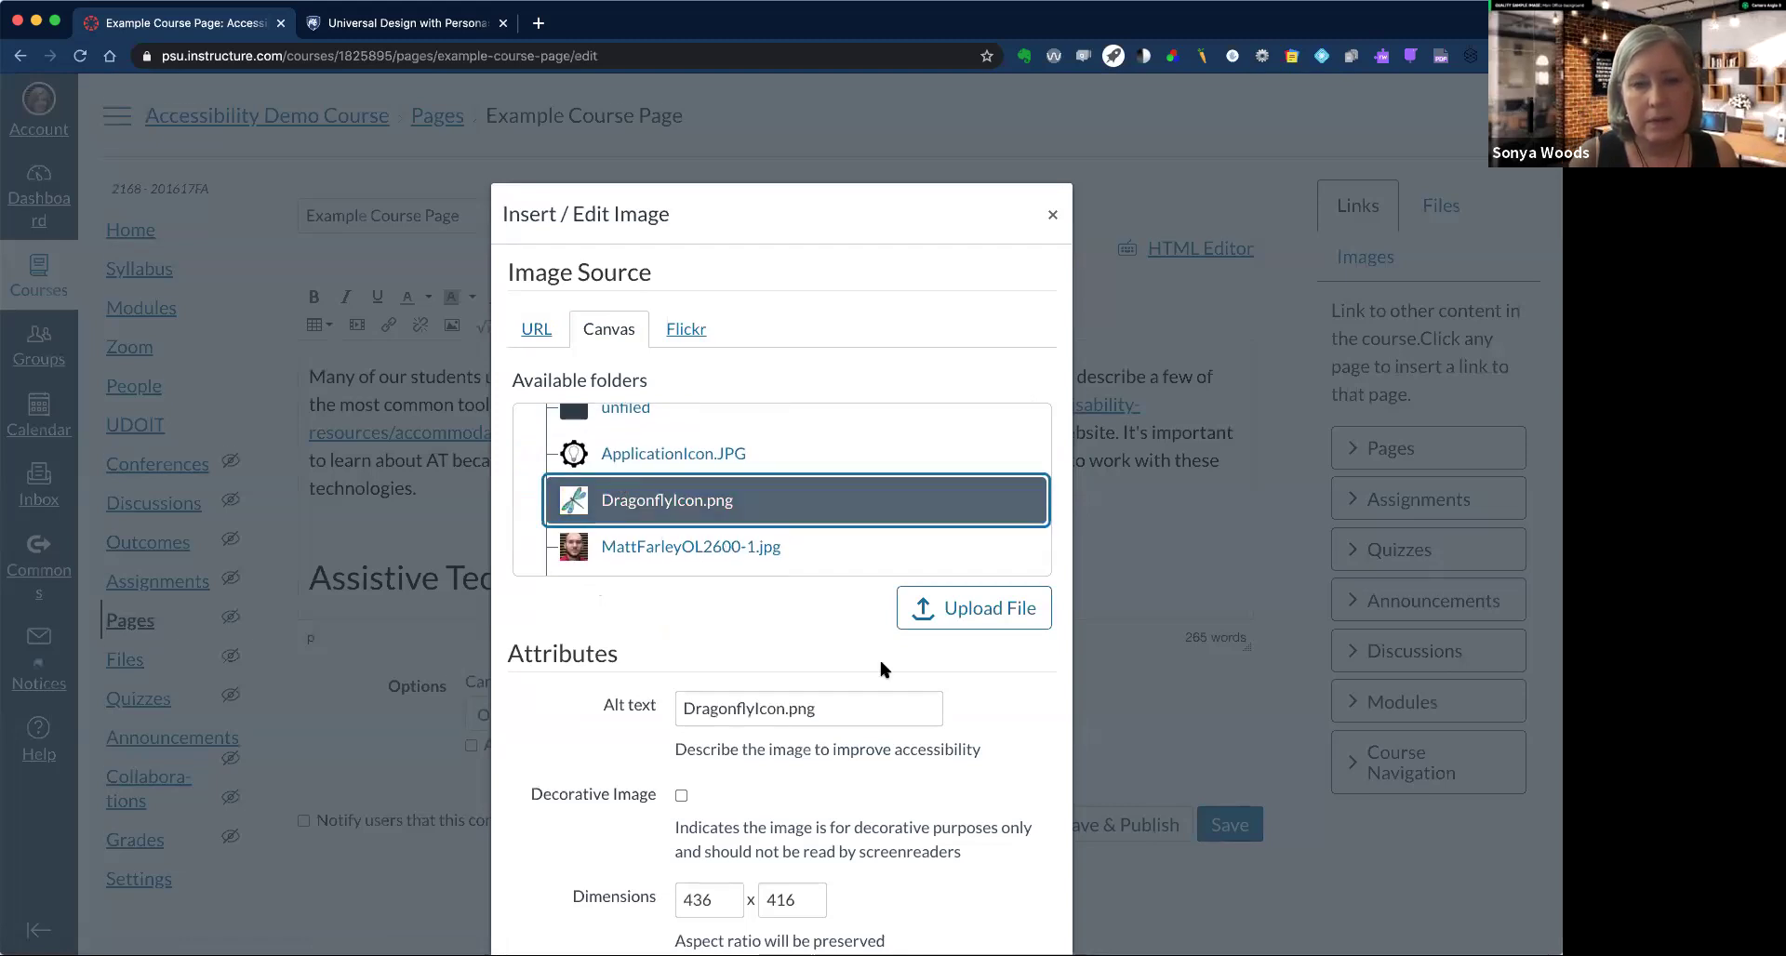
pyautogui.scroll(-1, 880, 662)
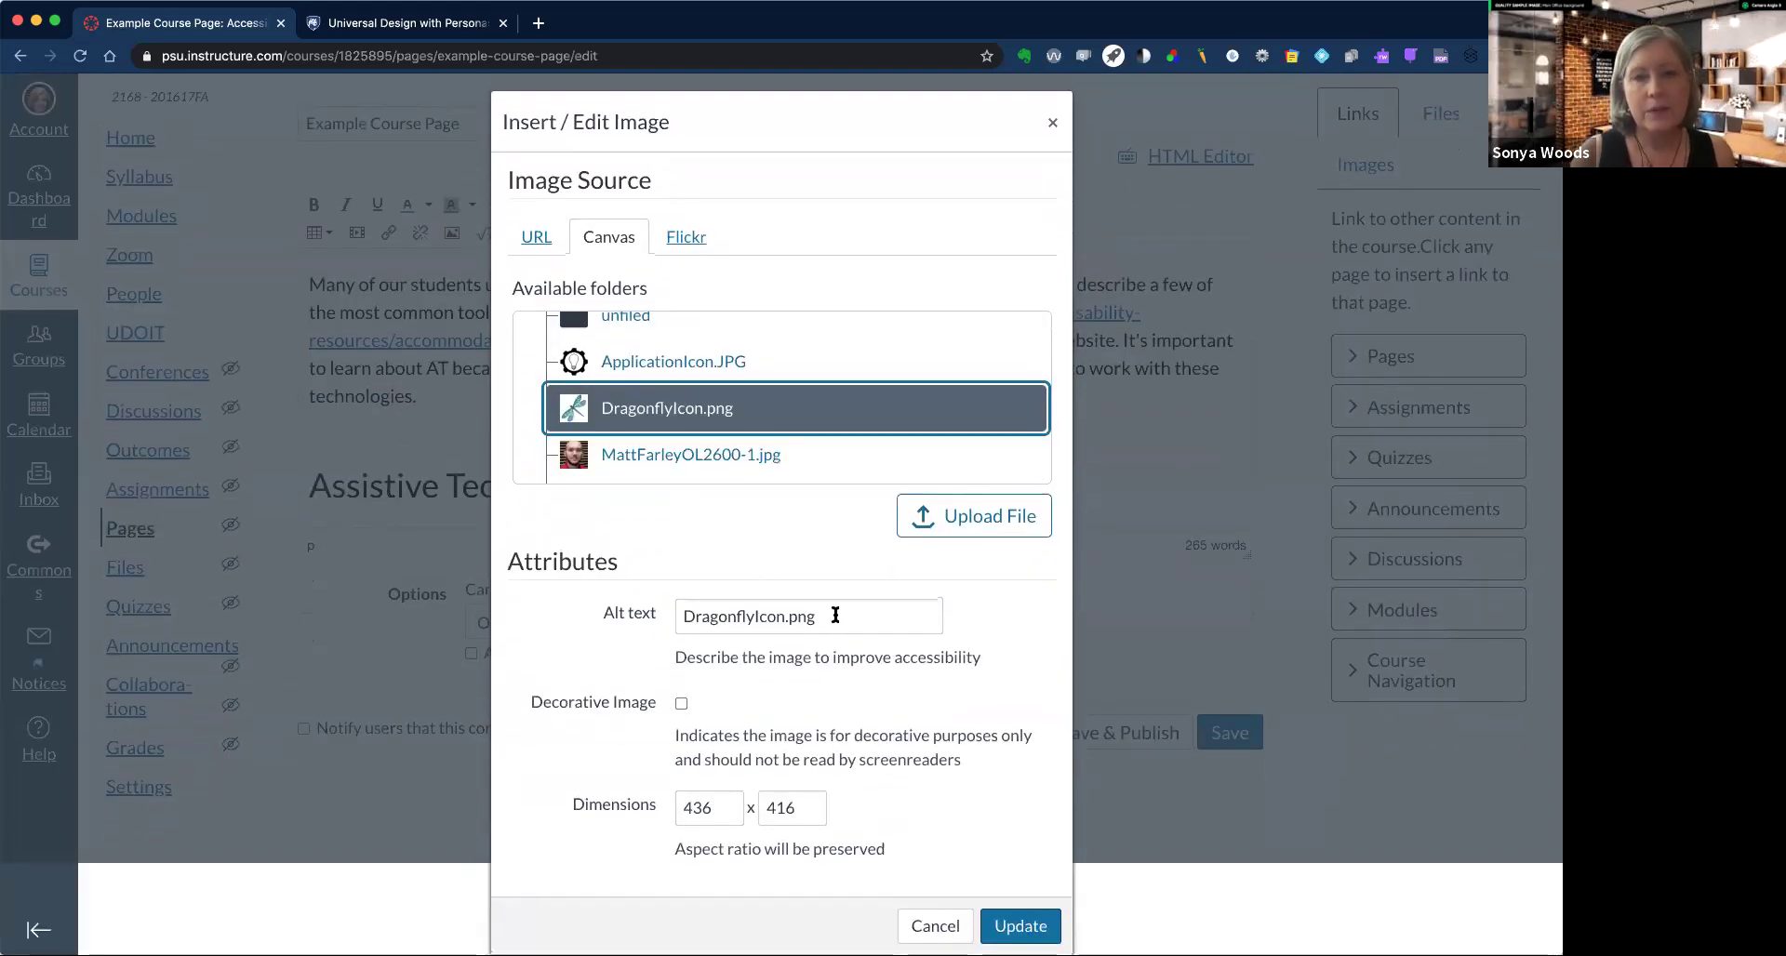
pyautogui.moveTo(830, 615); pyautogui.dragTo(660, 619)
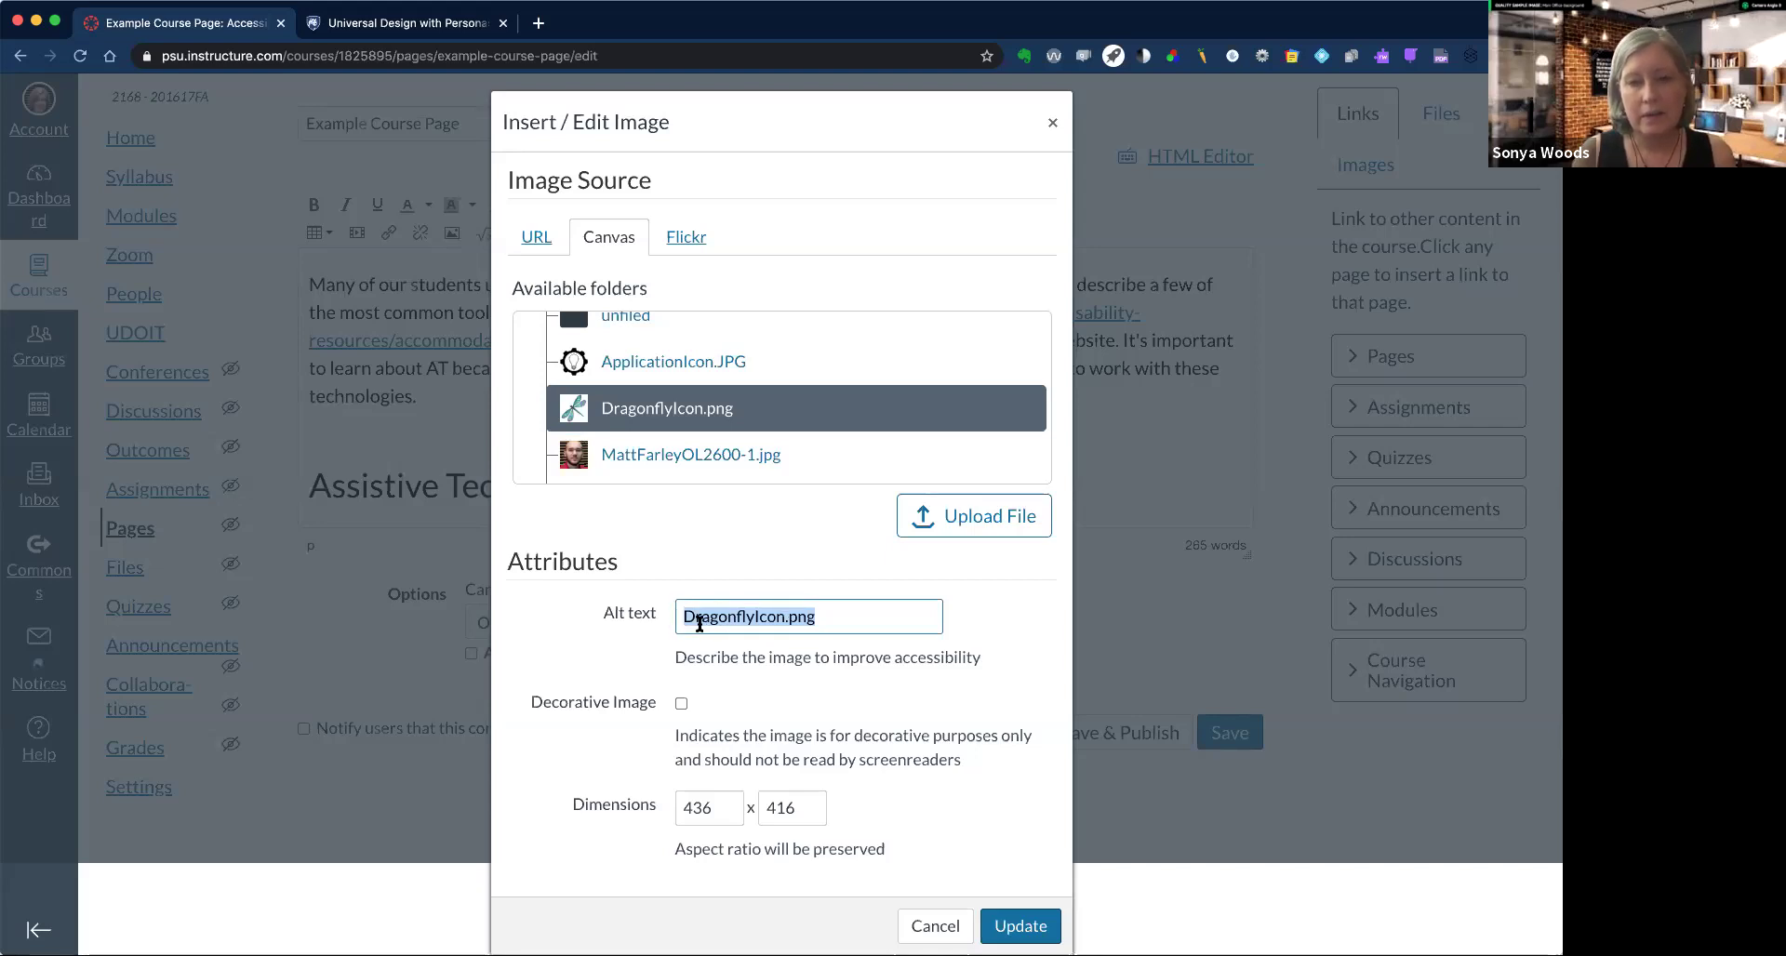
pyautogui.click(681, 705)
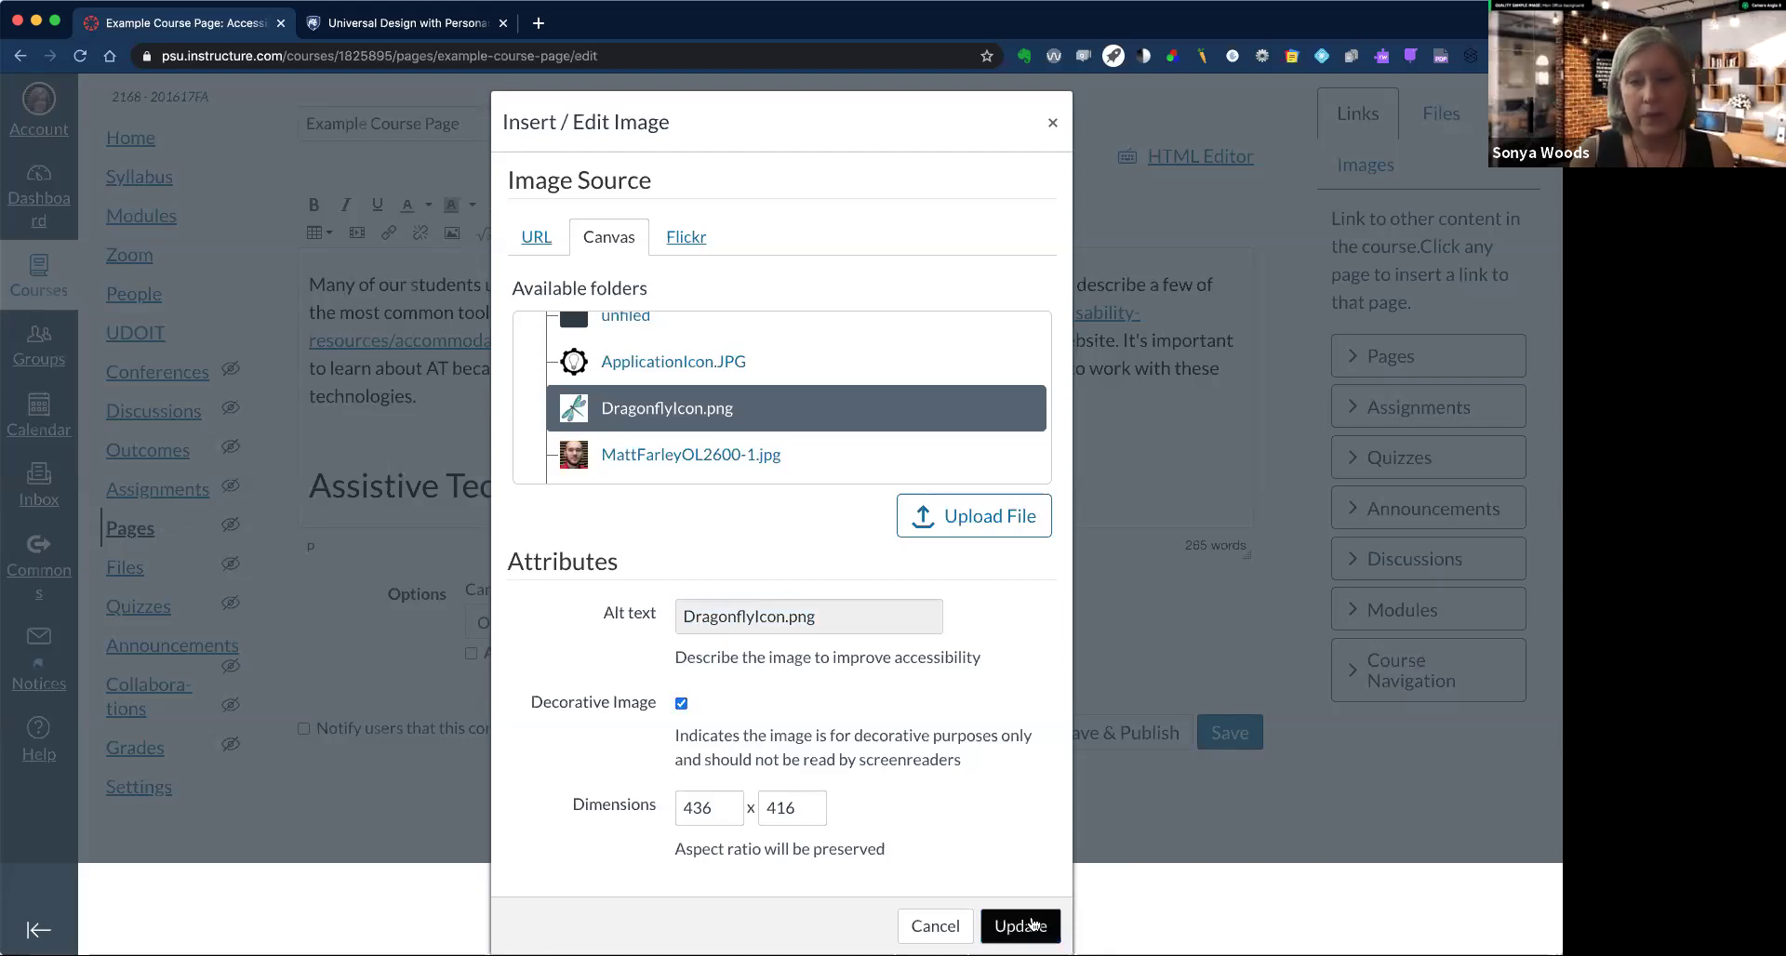
pyautogui.click(974, 514)
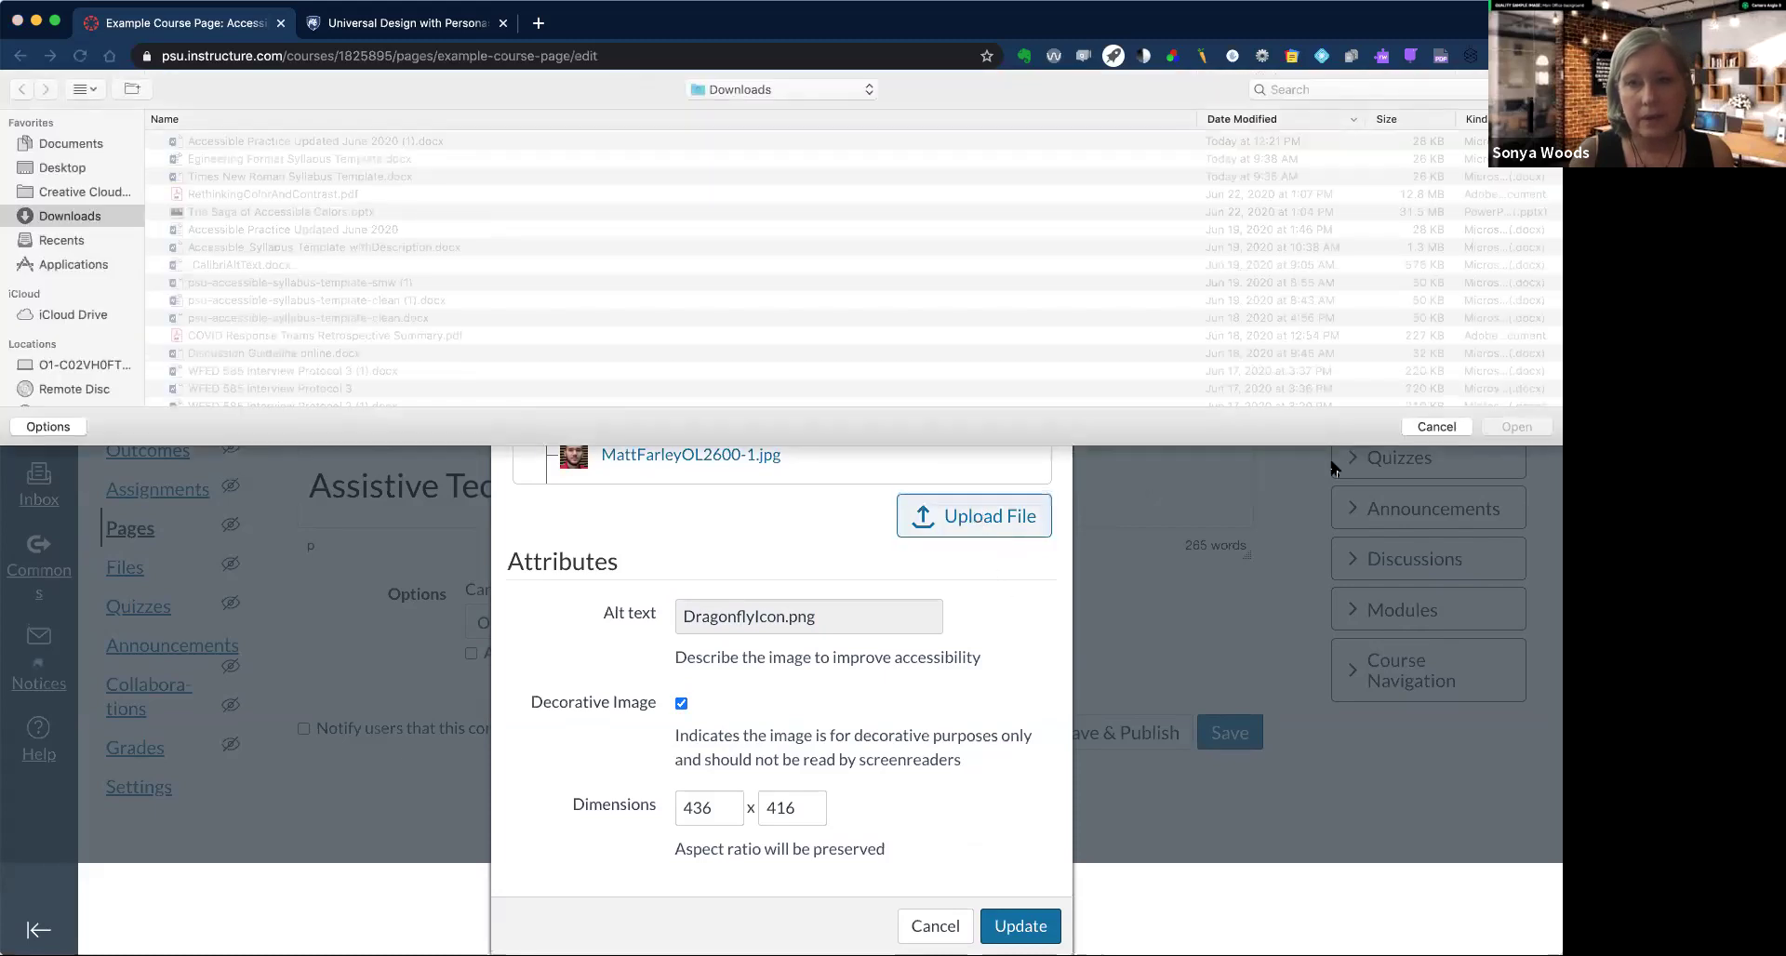
pyautogui.click(1435, 426)
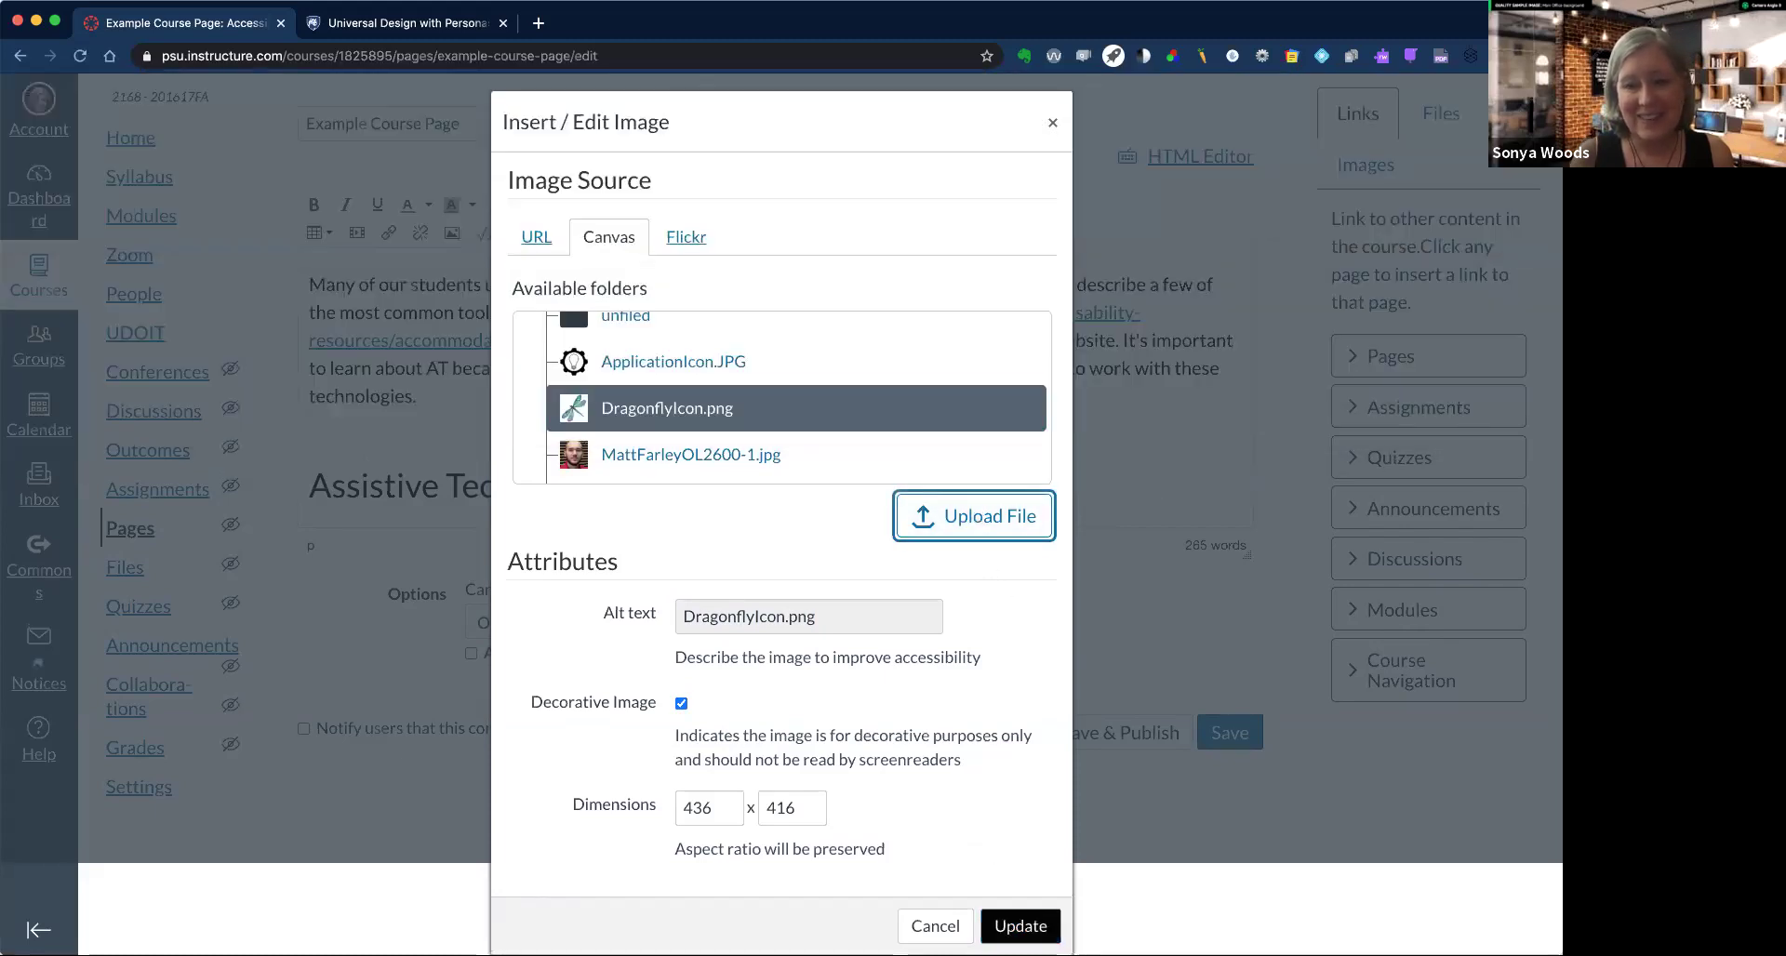
pyautogui.click(926, 927)
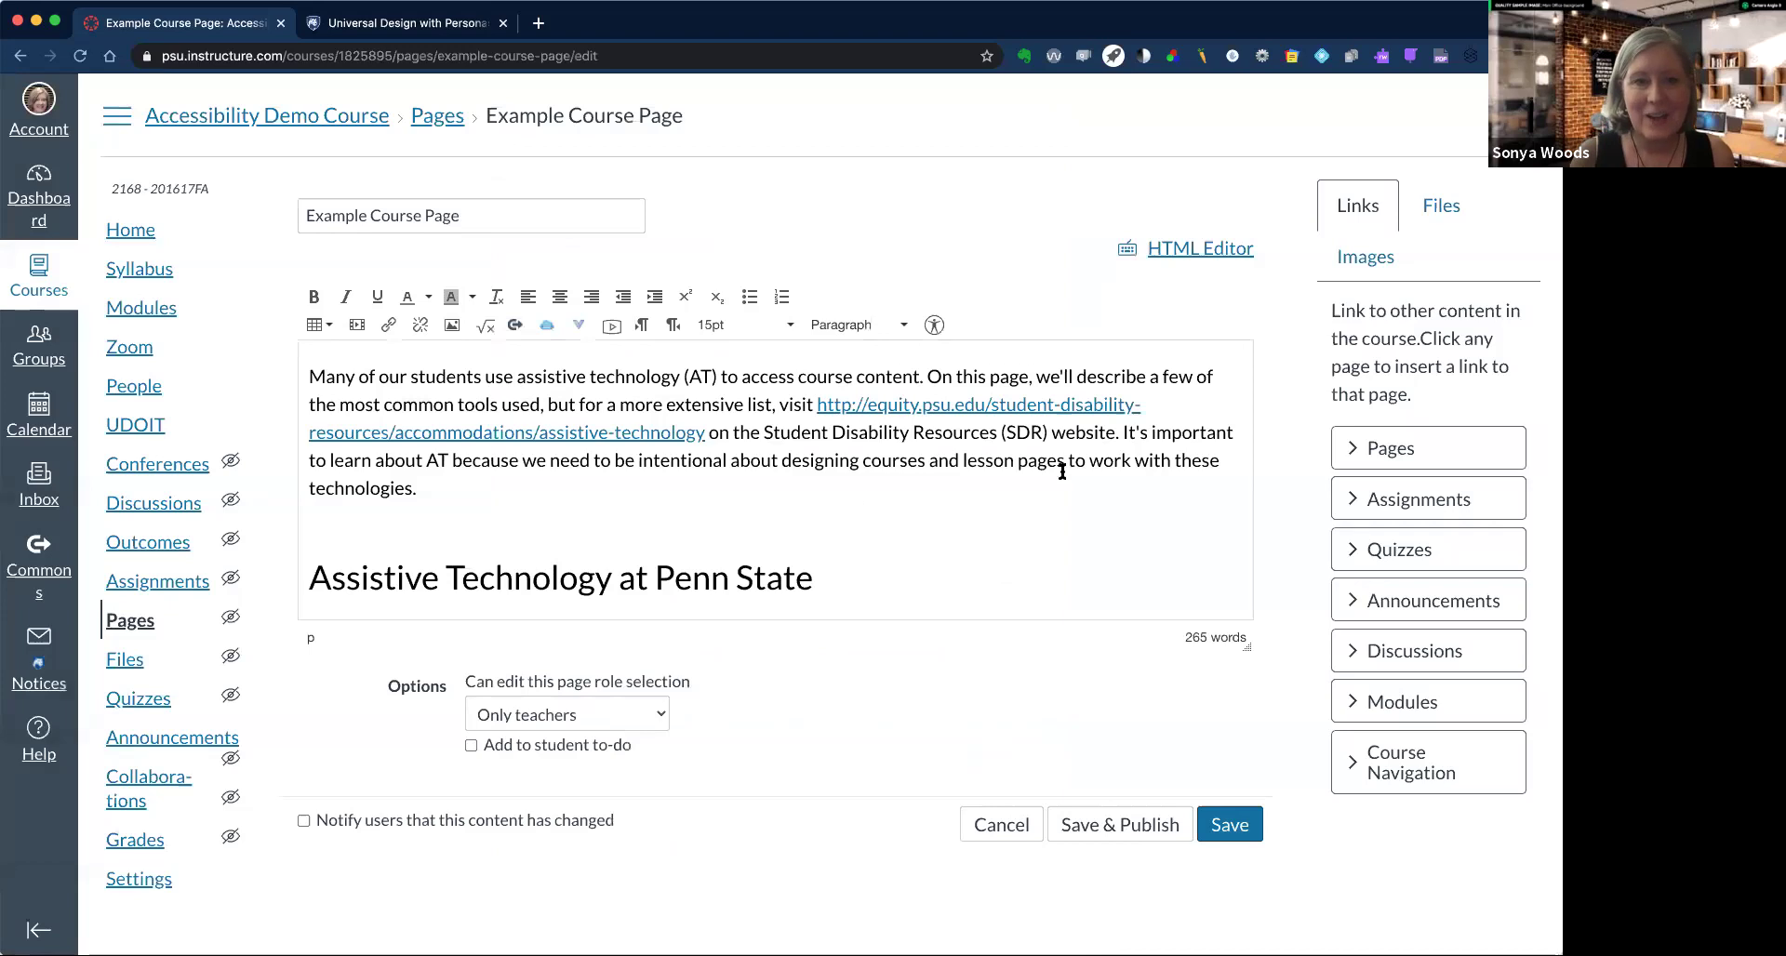
# Save the page edits and advance with Next to the UDOIT vs. Accessibility Checker page
pyautogui.click(1232, 818)
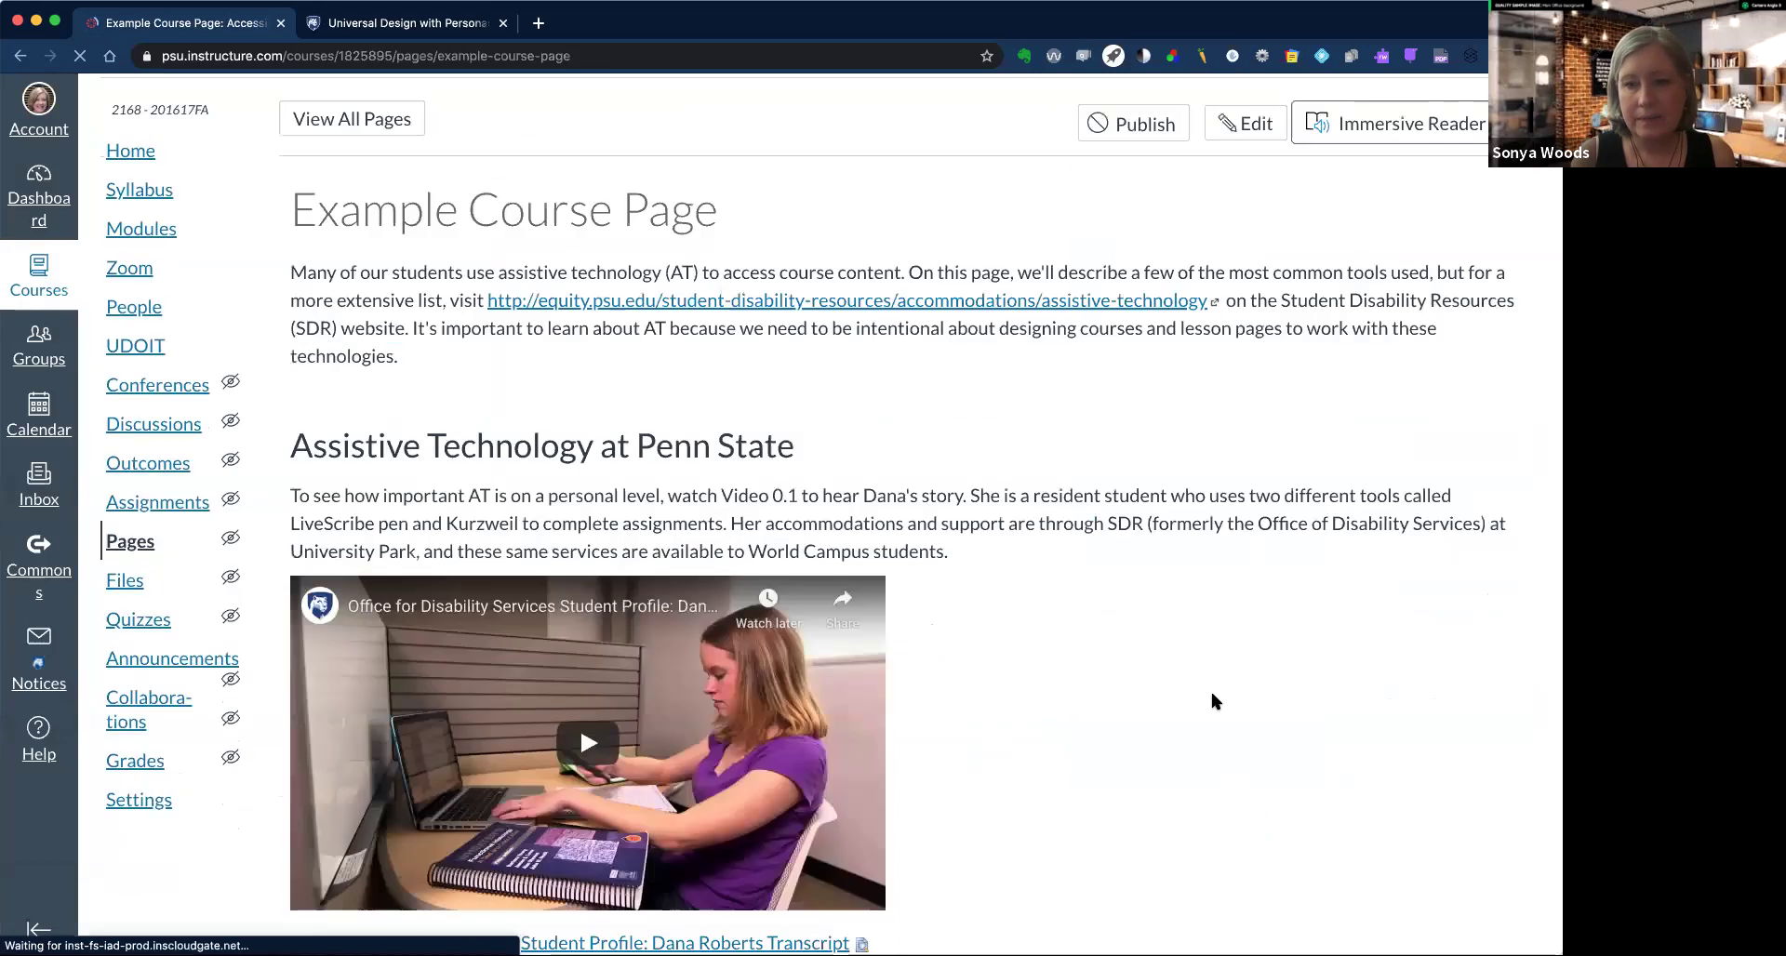
pyautogui.scroll(-15, 1216, 702)
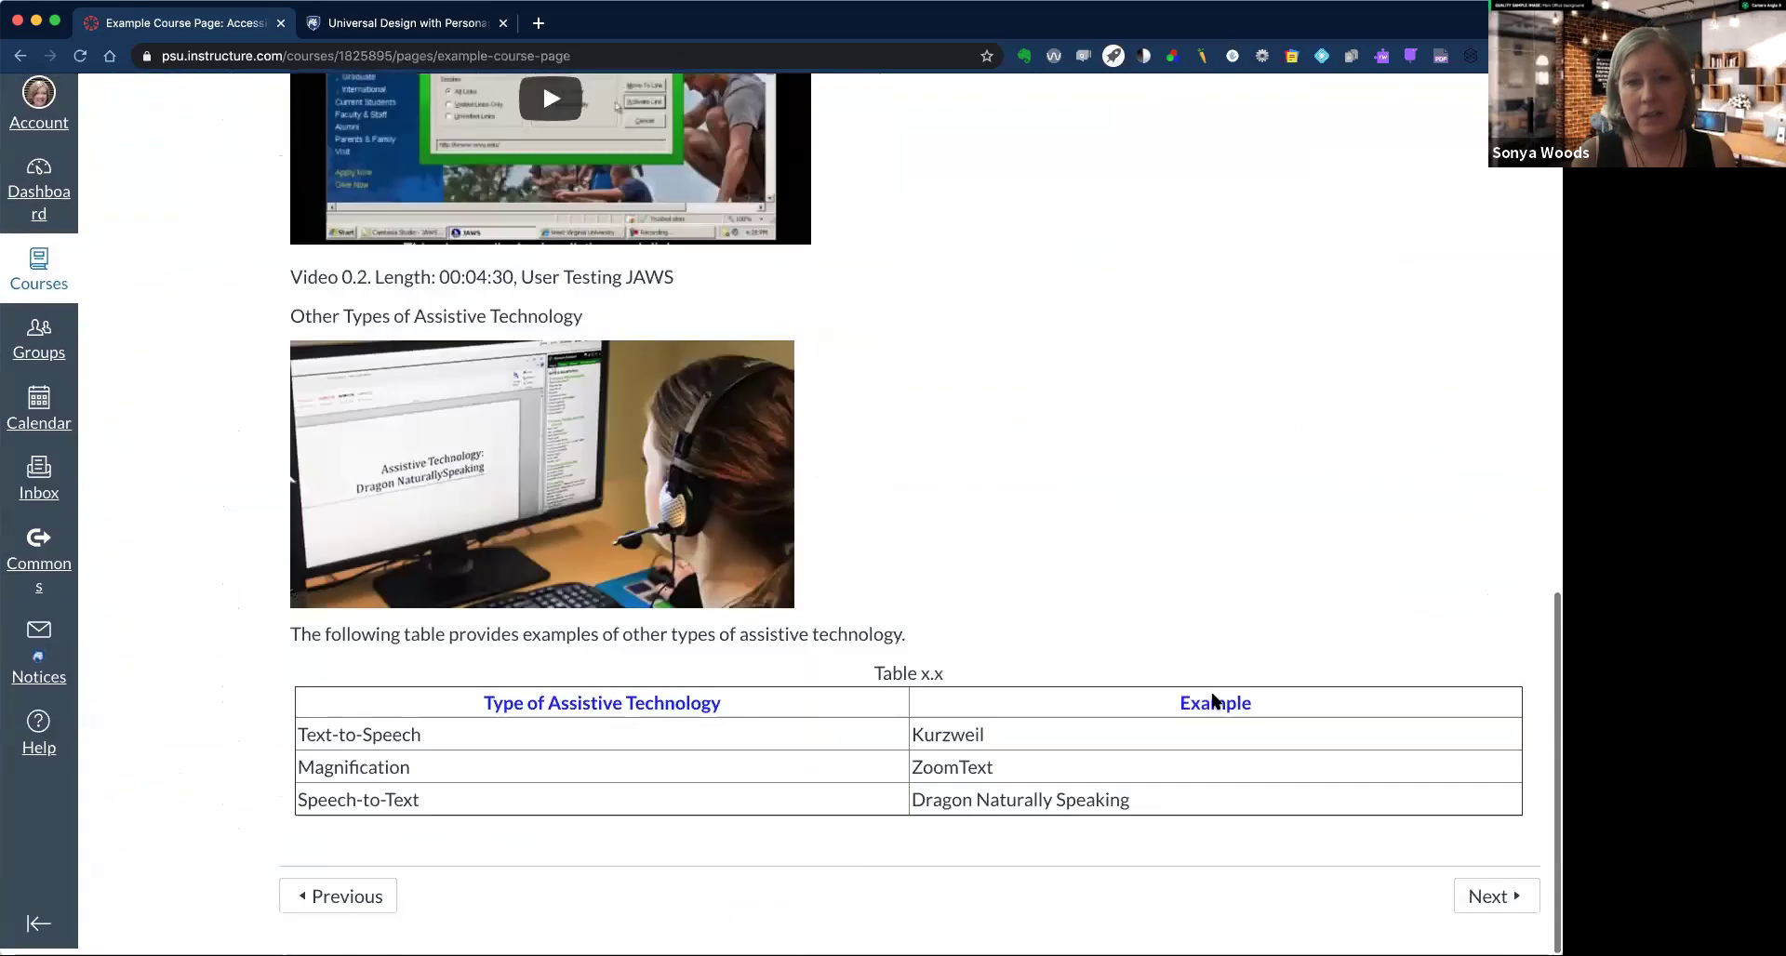
pyautogui.click(1492, 901)
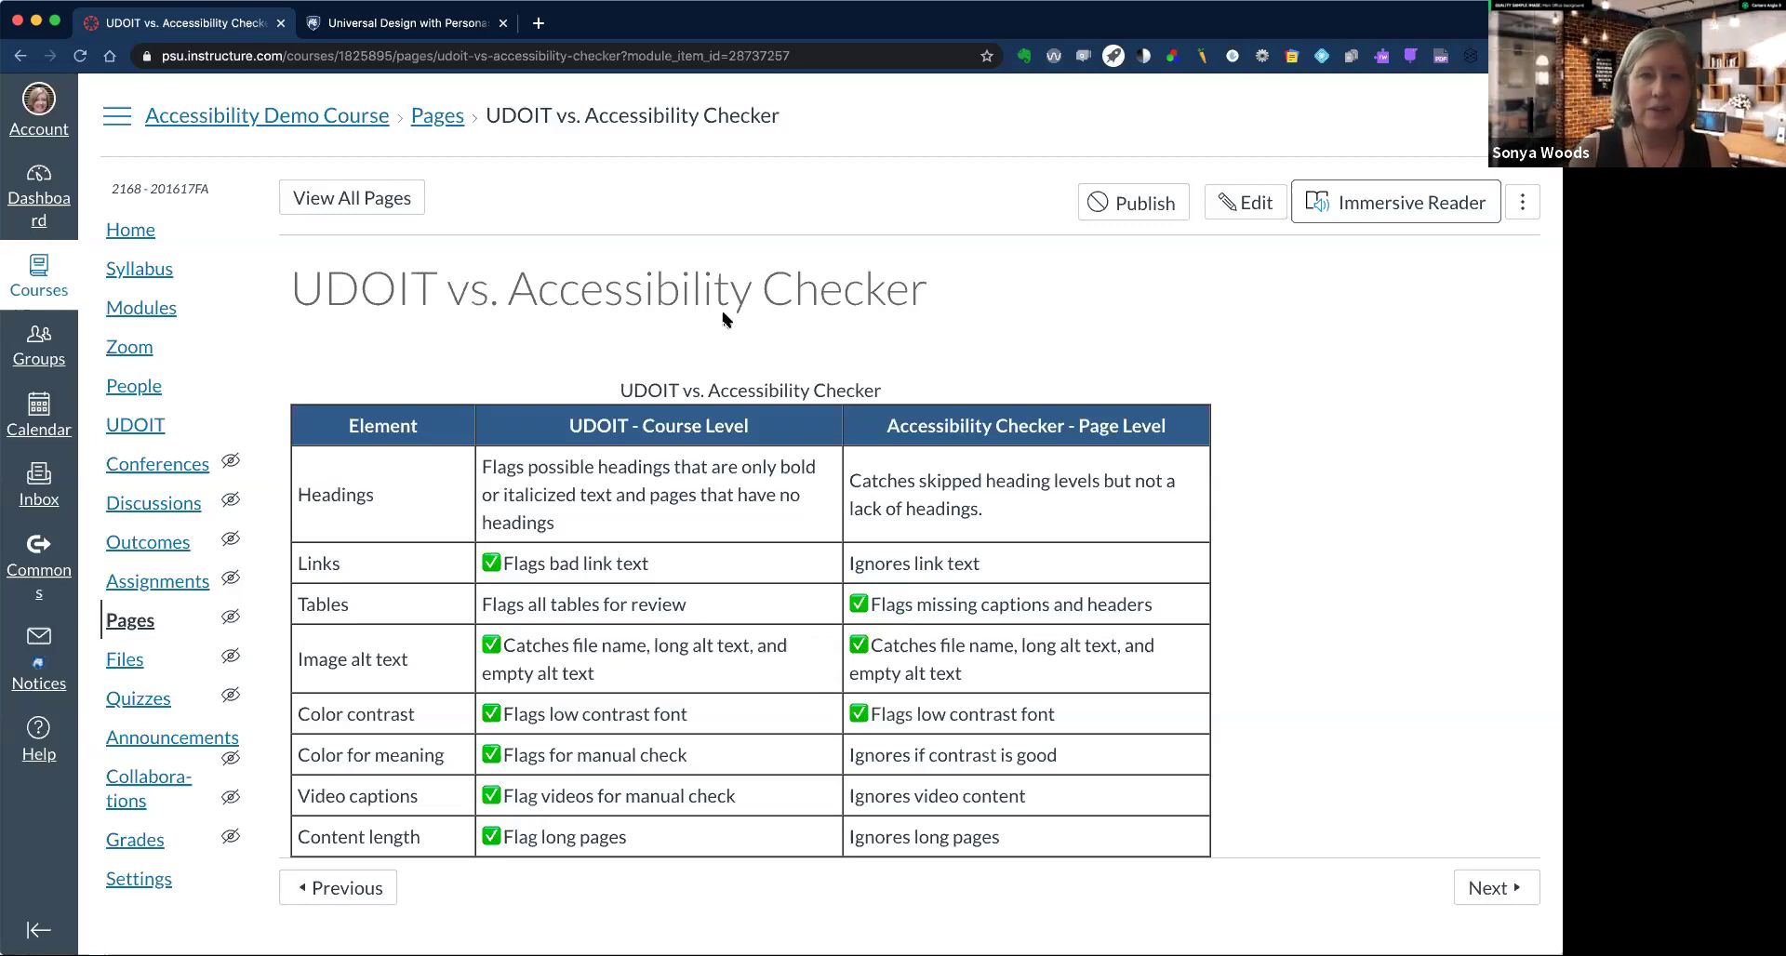
# Scroll down the comparison table to the low-contrast font and link text rows
pyautogui.scroll(-1, 722, 257)
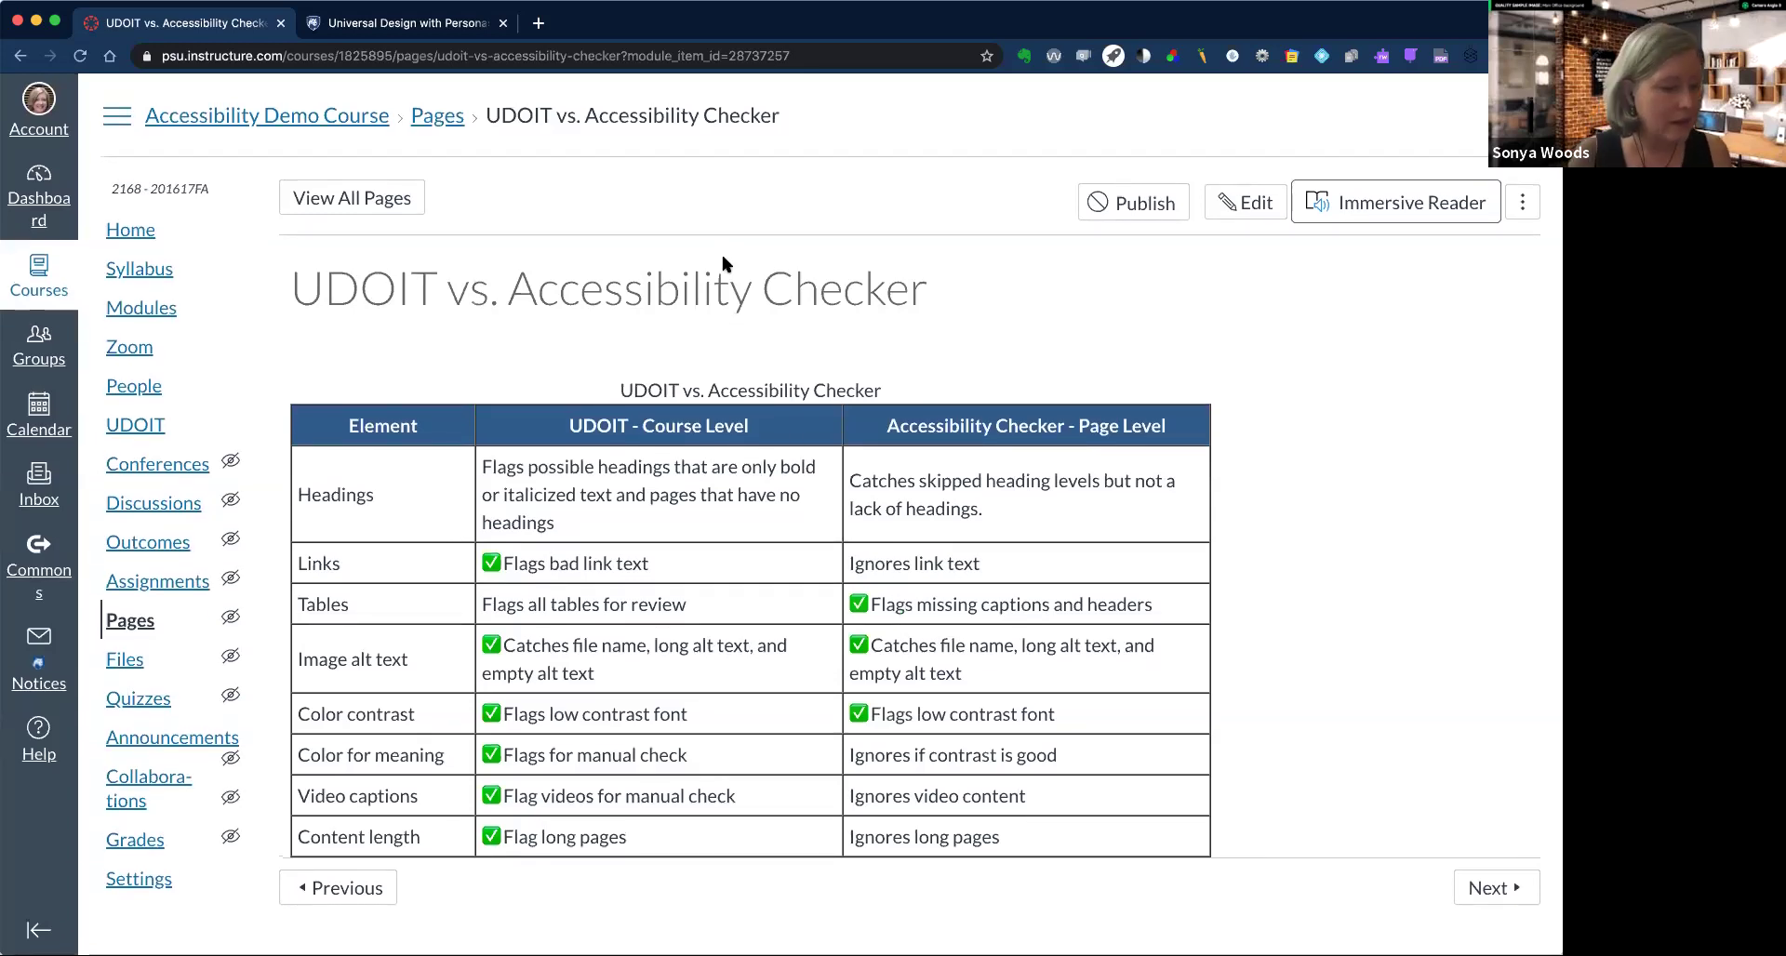